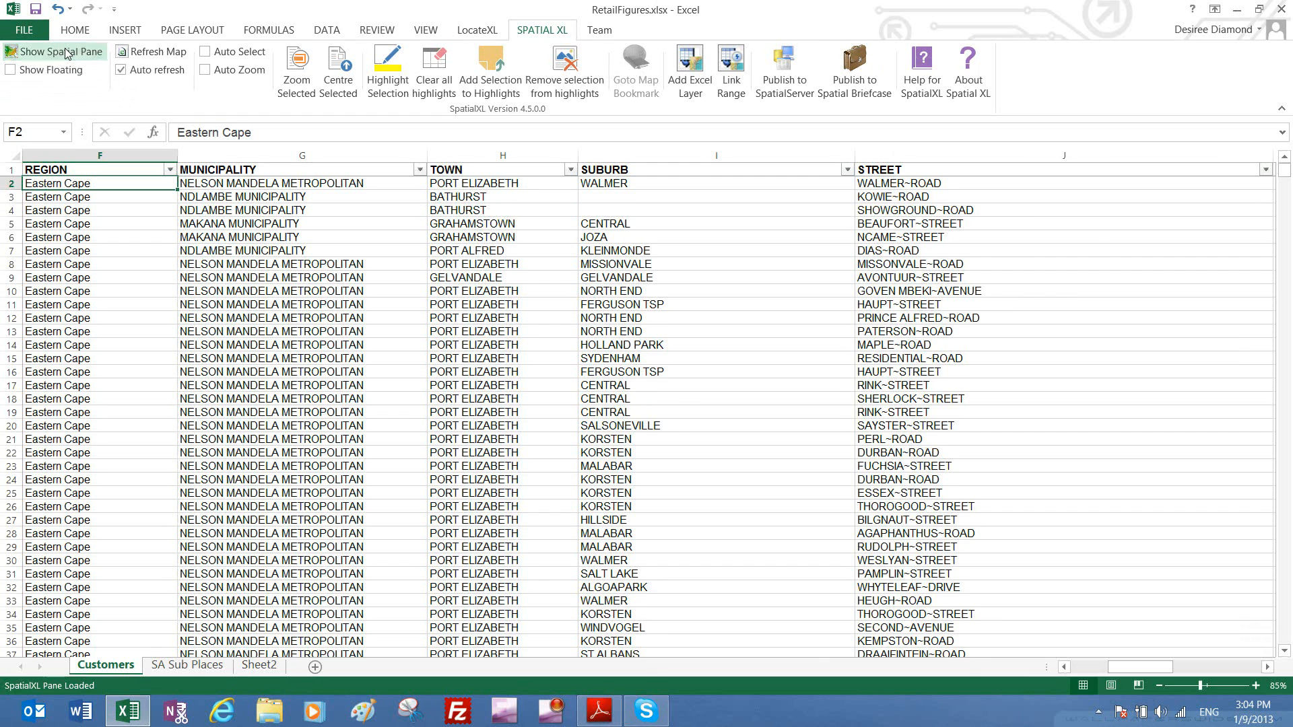
Open the SpatialXL map pane beside the worksheet and display the Customers layer on the map
{"action": "left_click", "coordinate": [67, 54]}
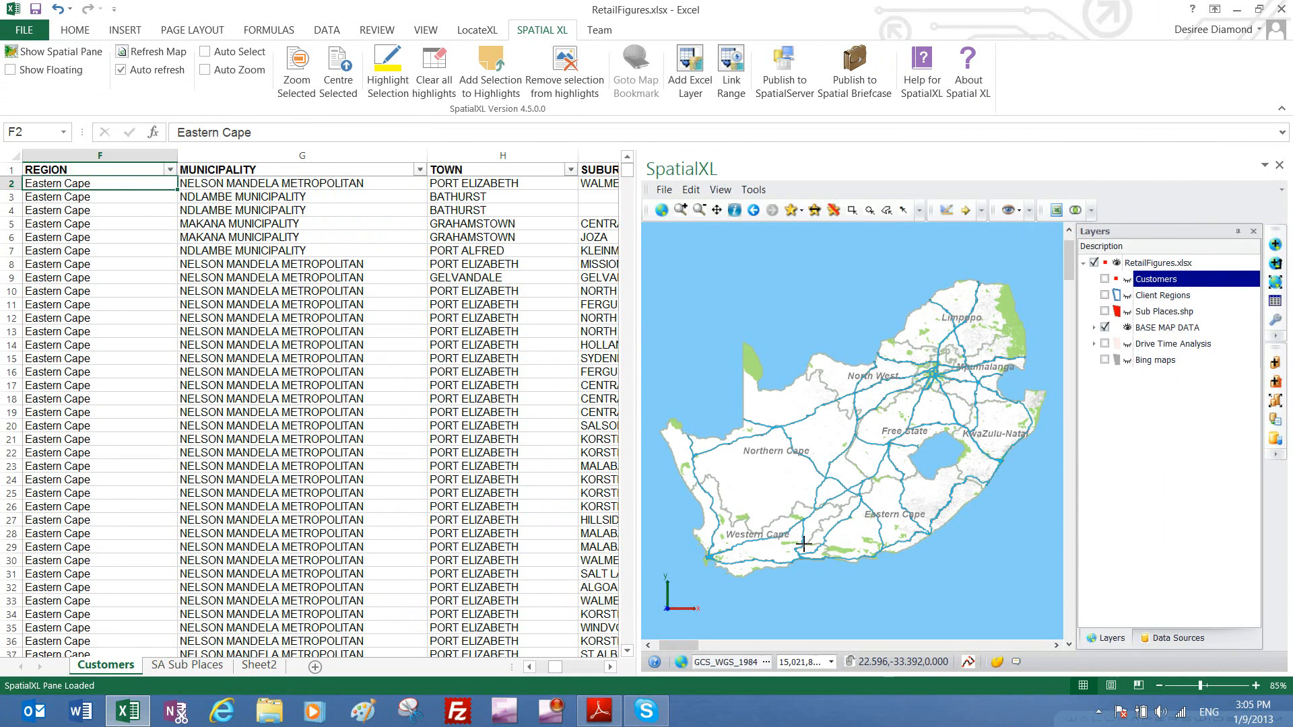
{"action": "left_click", "coordinate": [279, 196]}
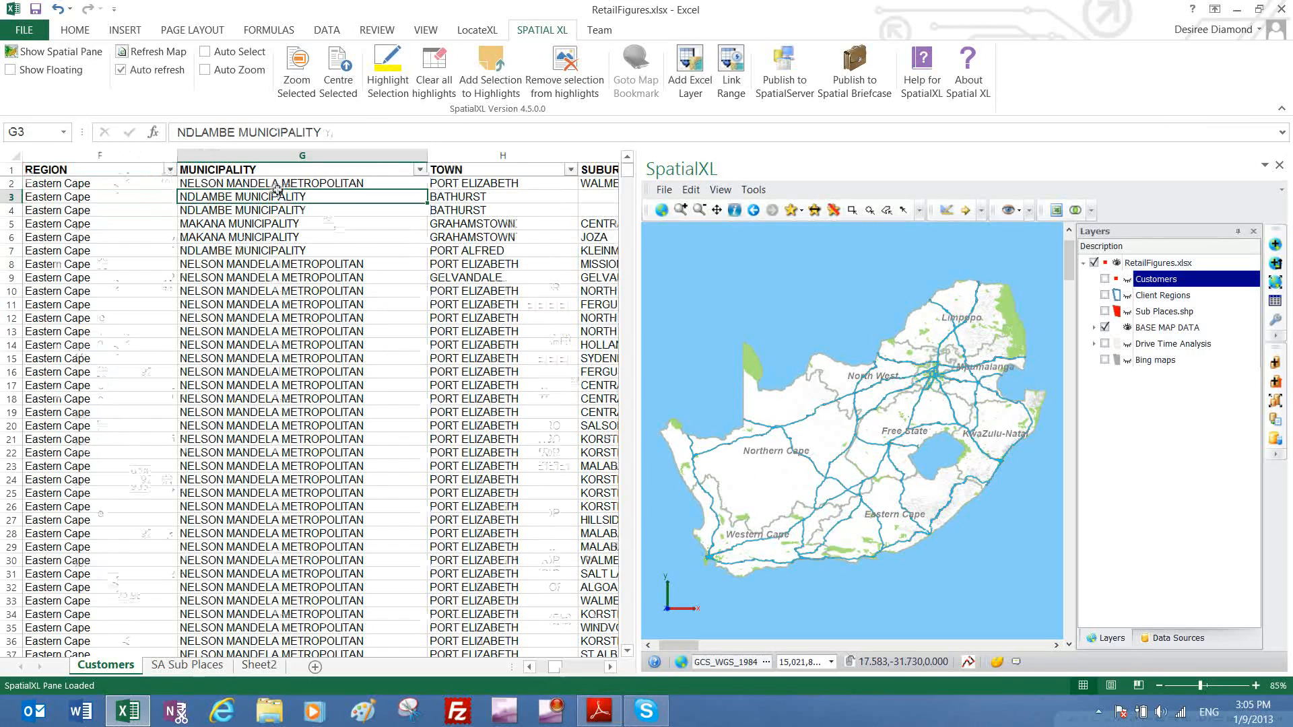
{"action": "key", "text": "Home"}
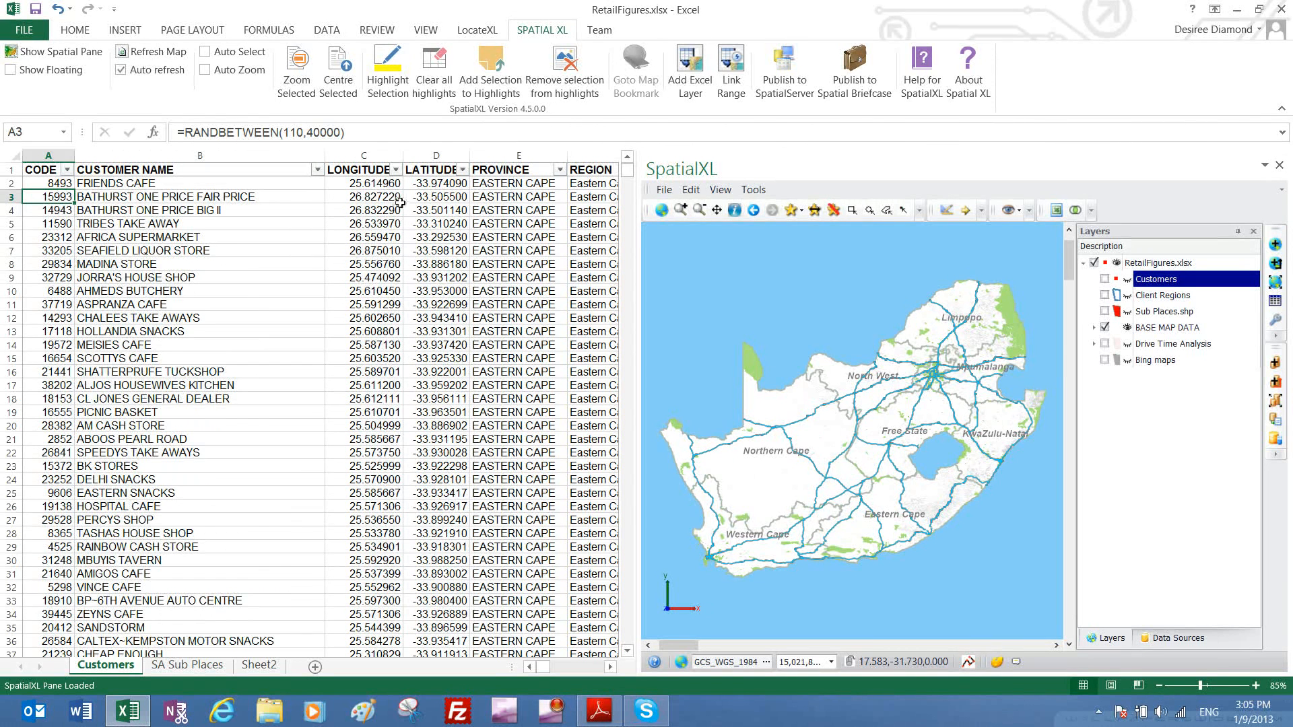
{"action": "left_click", "coordinate": [1106, 283]}
{"action": "left_click", "coordinate": [1105, 279]}
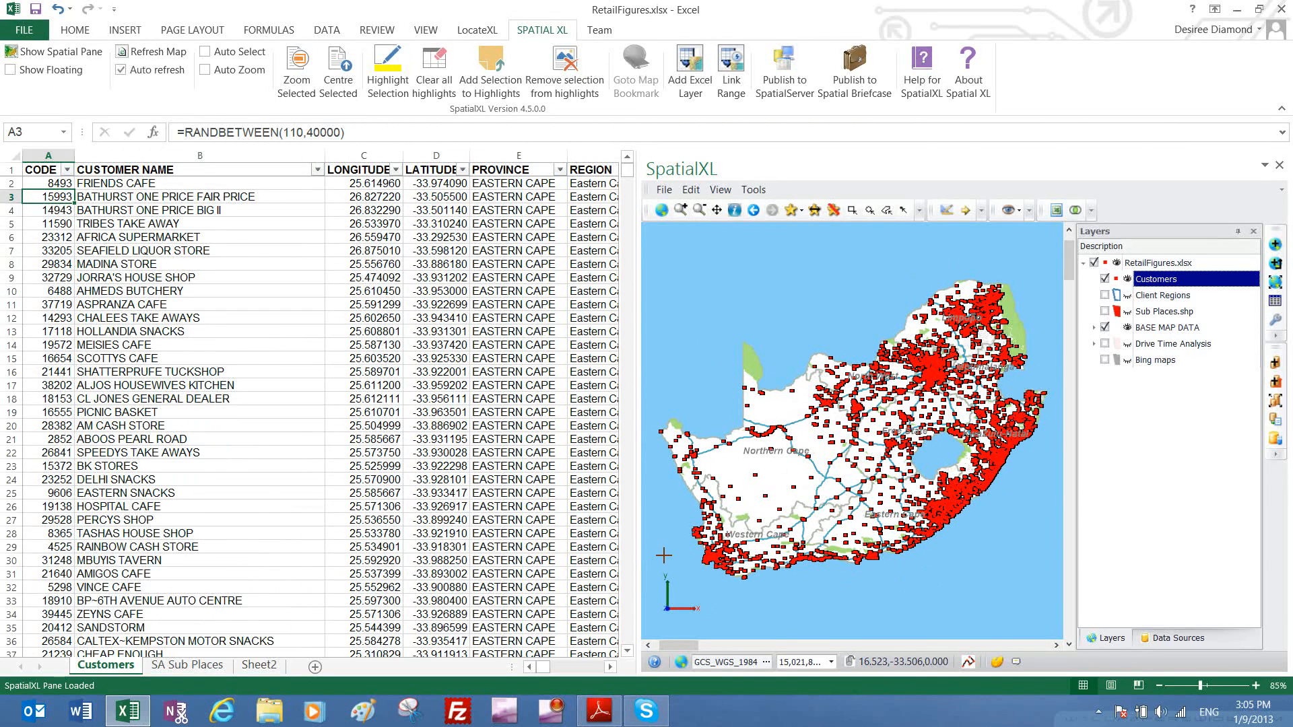
Filter the PROVINCE column of the Customers sheet to show only EASTERN CAPE
{"action": "left_click", "coordinate": [50, 184]}
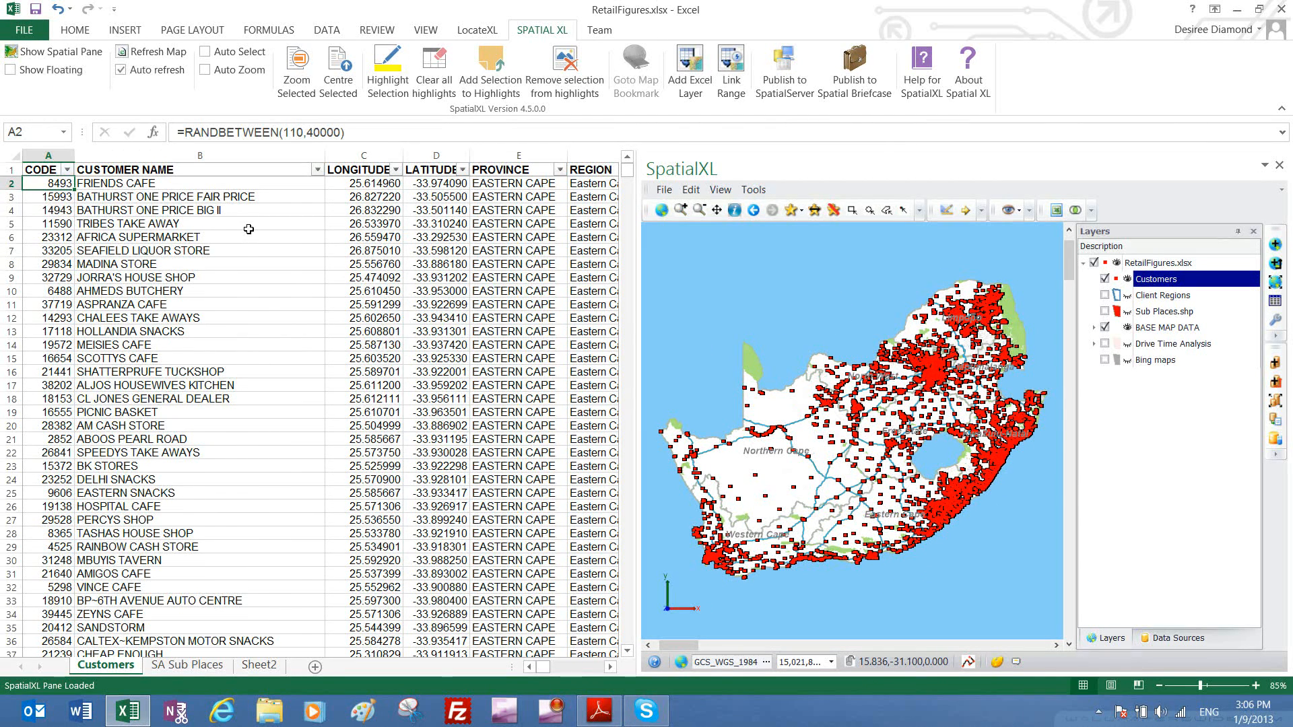
{"action": "left_click", "coordinate": [486, 188]}
{"action": "key", "text": "Right"}
{"action": "key", "text": "Left"}
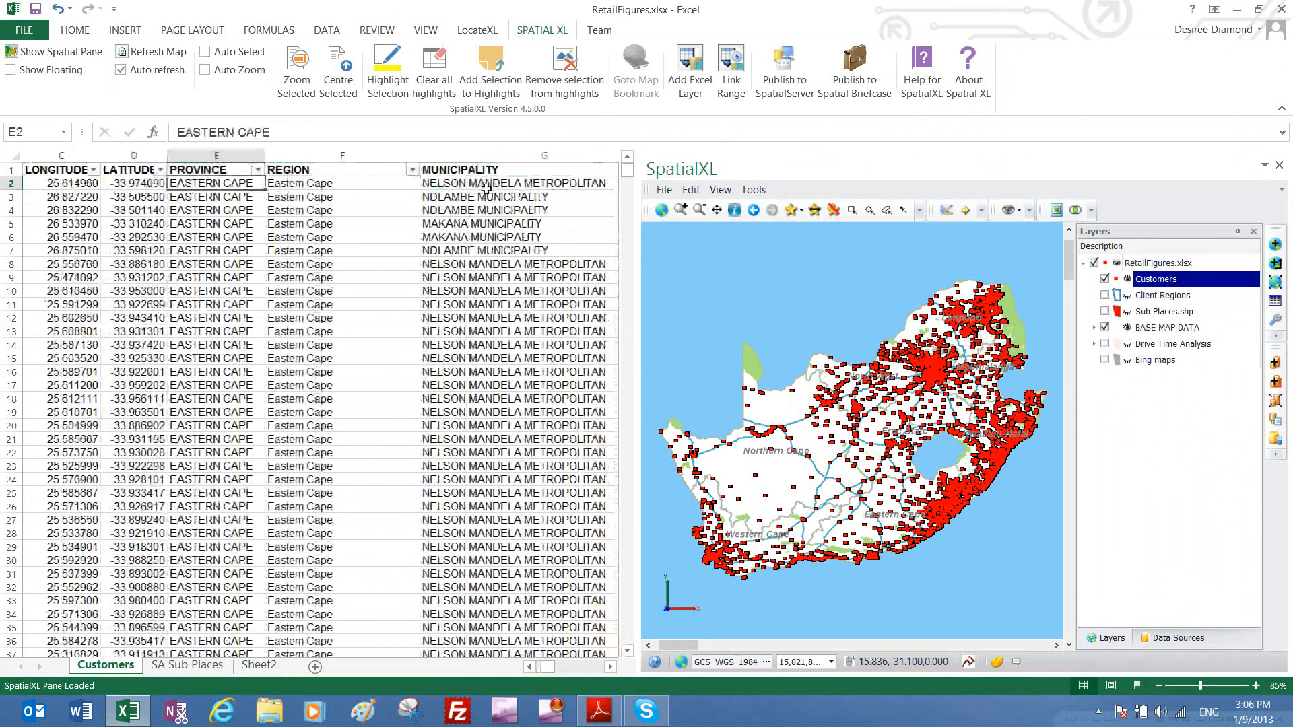
{"action": "left_click", "coordinate": [258, 169]}
{"action": "left_click", "coordinate": [88, 332]}
{"action": "left_click", "coordinate": [101, 348]}
{"action": "left_click", "coordinate": [155, 460]}
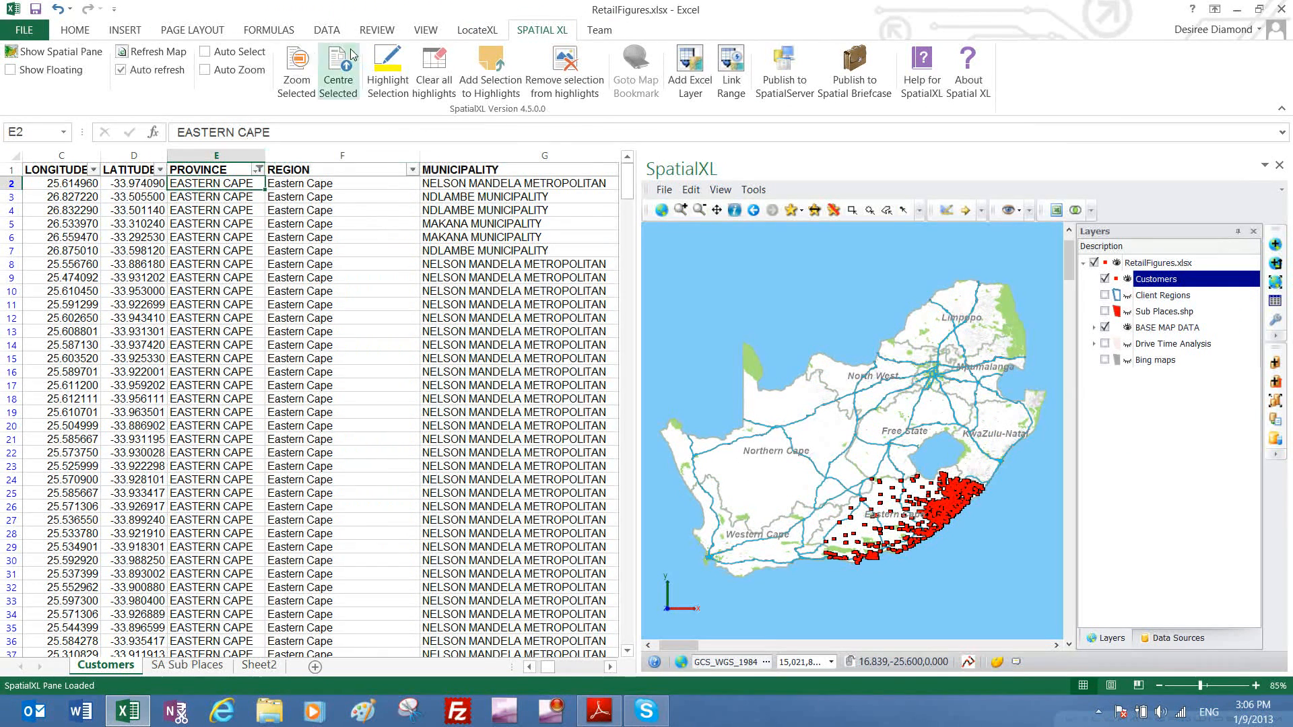
Clear the province filter and display the Client Regions layer on the map
{"action": "left_click", "coordinate": [330, 33]}
{"action": "left_click", "coordinate": [463, 53]}
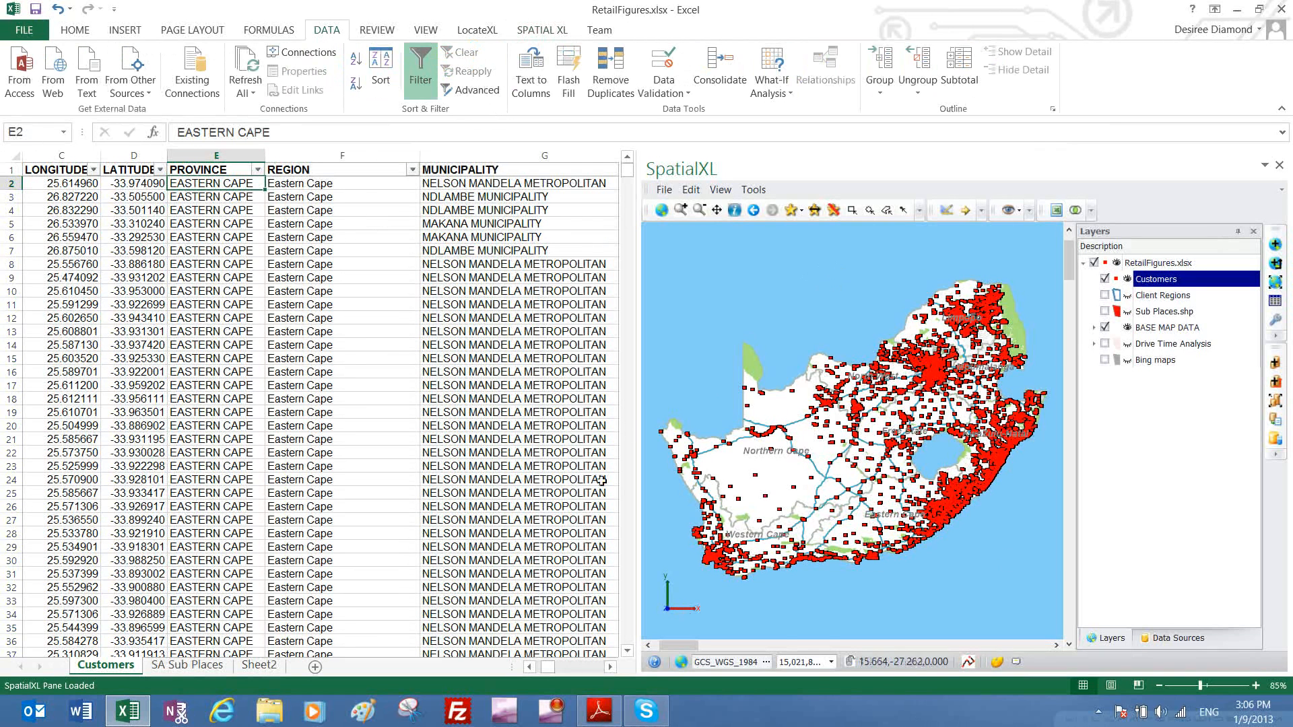
{"action": "left_click", "coordinate": [312, 168]}
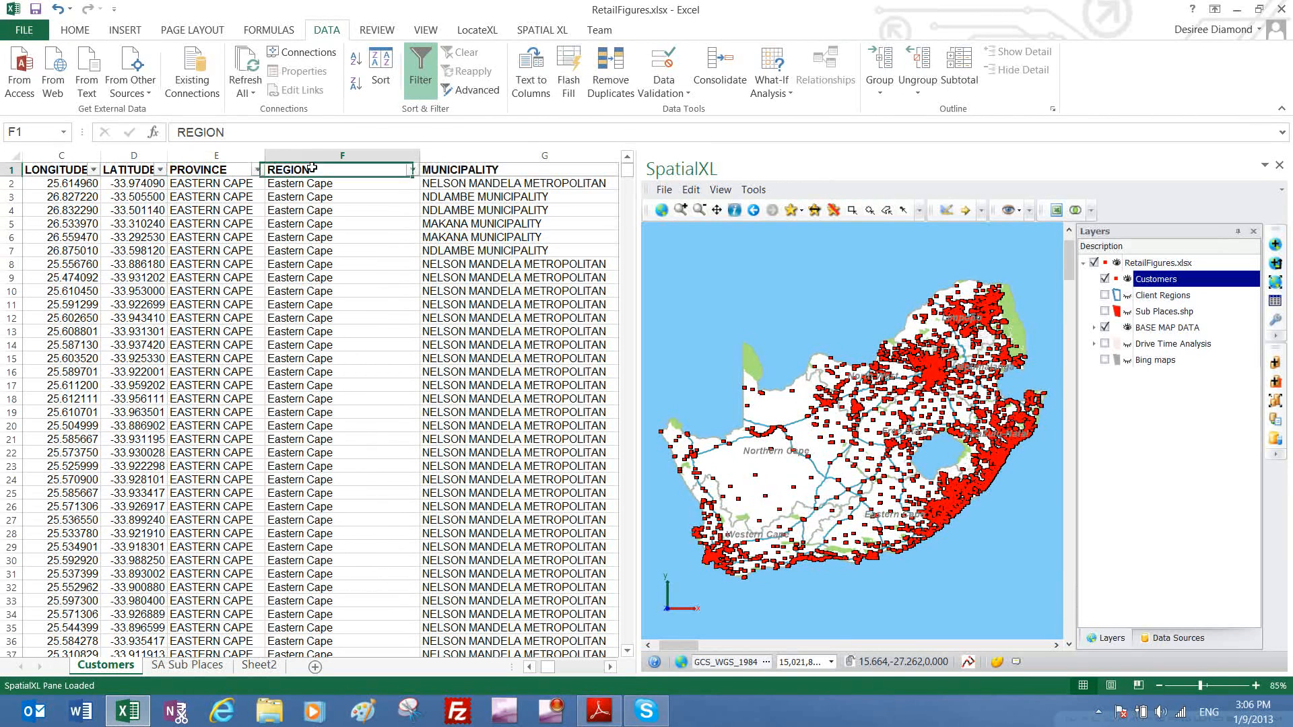
{"action": "left_click", "coordinate": [1105, 296]}
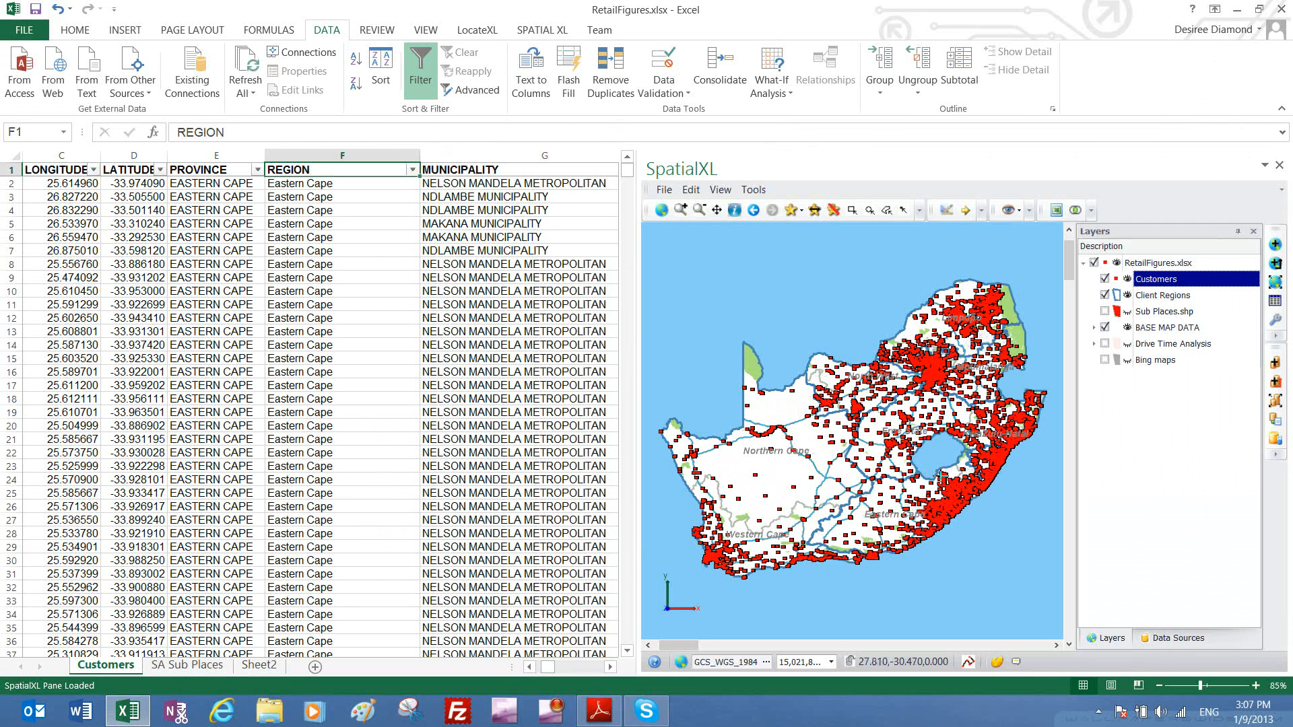
Filter the REGION column to Western Gauteng only and fit the map to the filtered customers
{"action": "left_click", "coordinate": [412, 170]}
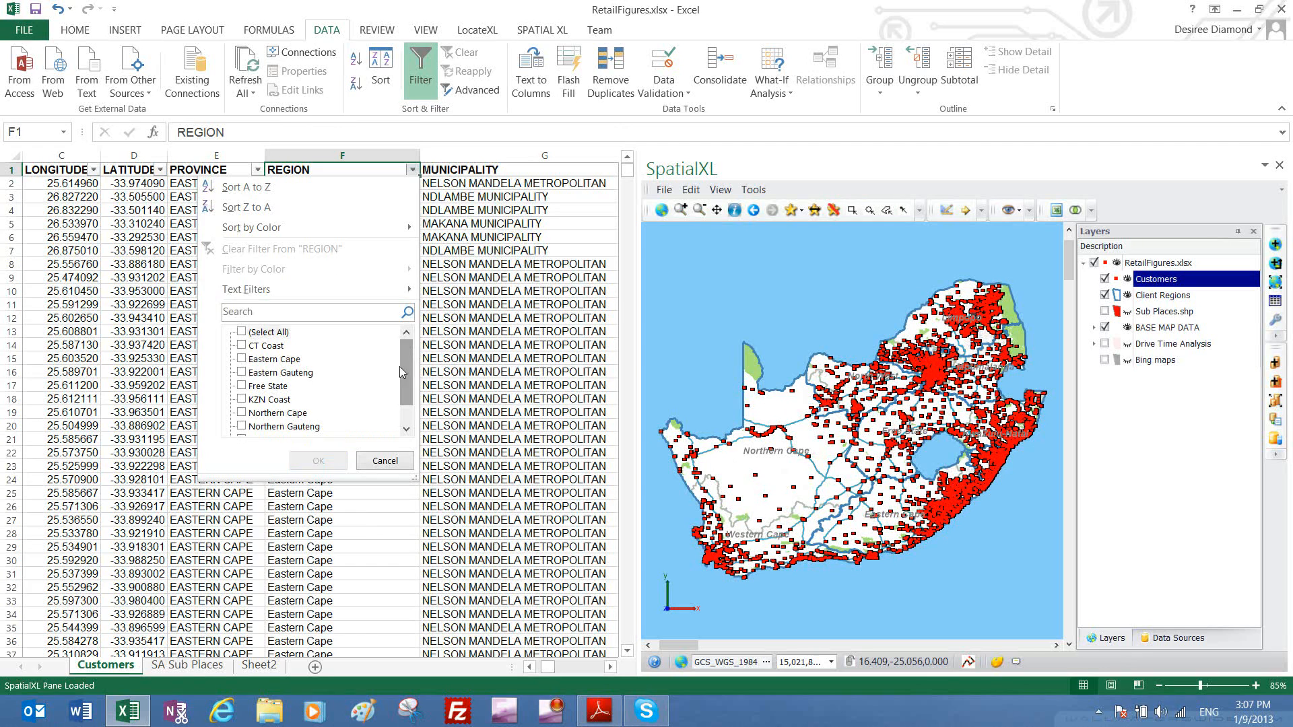
{"action": "scroll", "coordinate": [403, 373], "scroll_direction": "down", "scroll_amount": 1}
{"action": "left_click", "coordinate": [242, 412]}
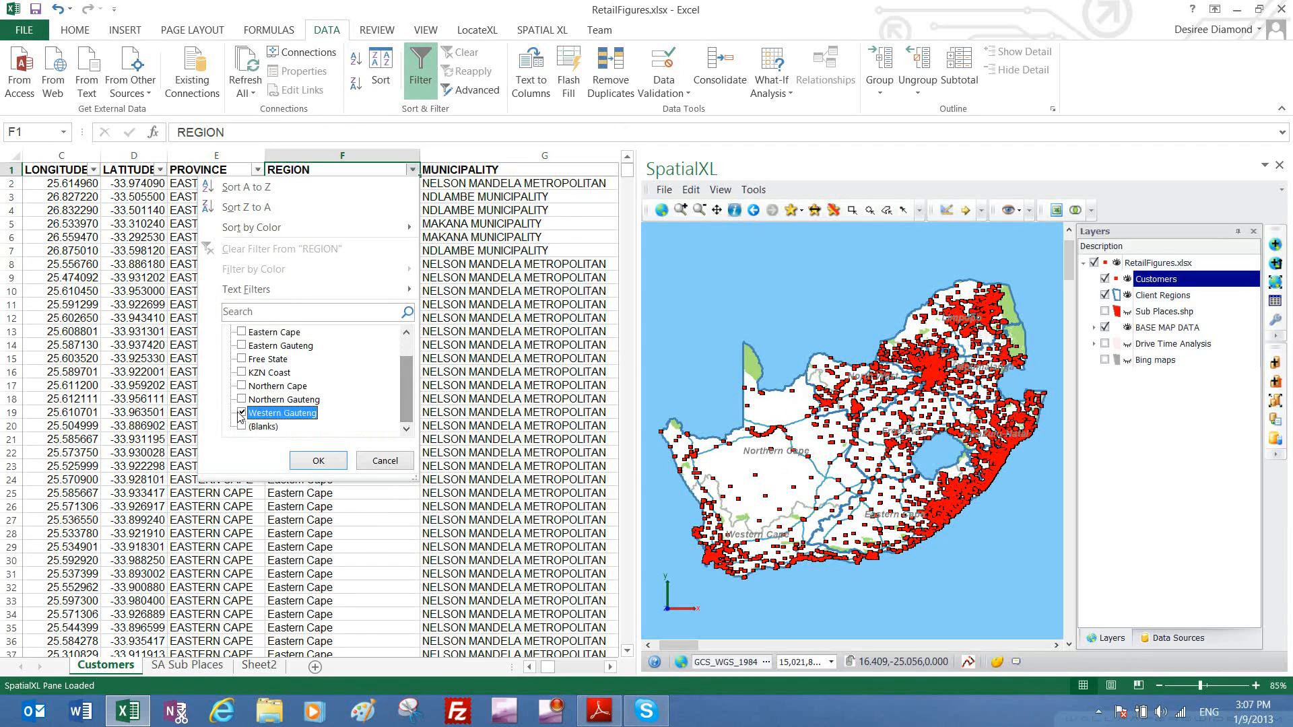
{"action": "left_click", "coordinate": [315, 461]}
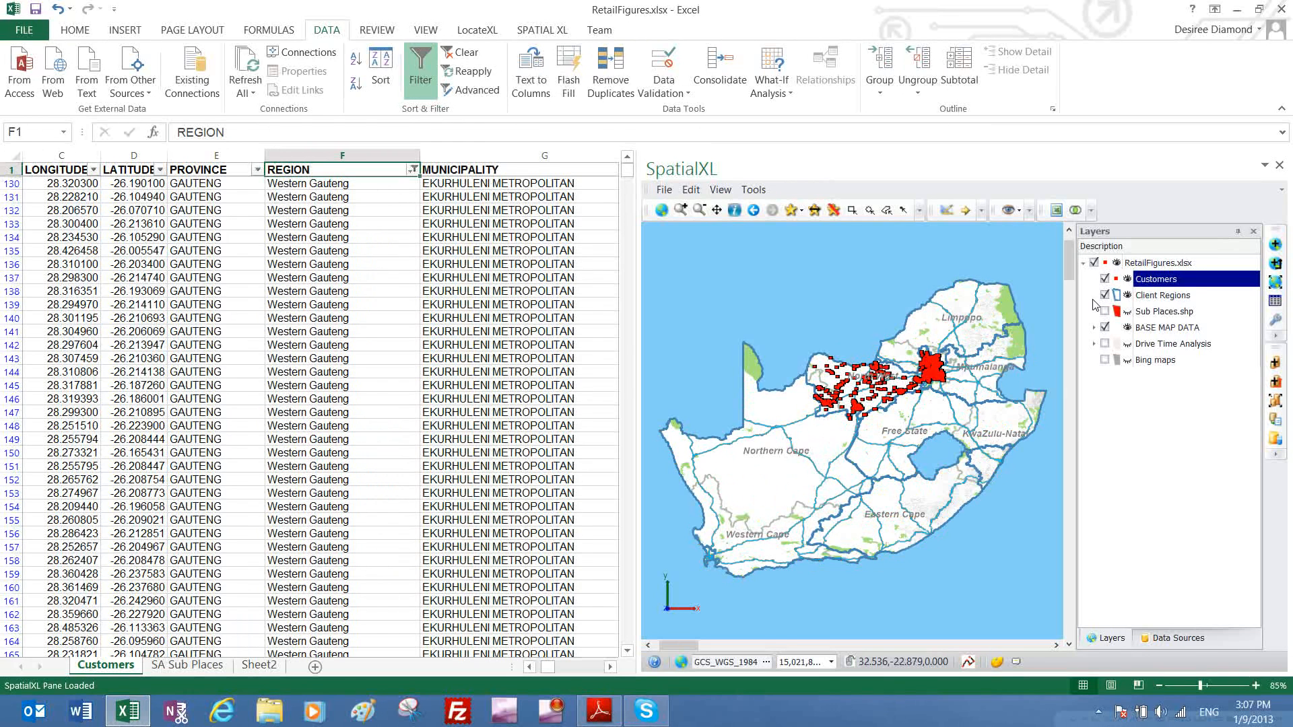
{"action": "left_click", "coordinate": [1275, 283]}
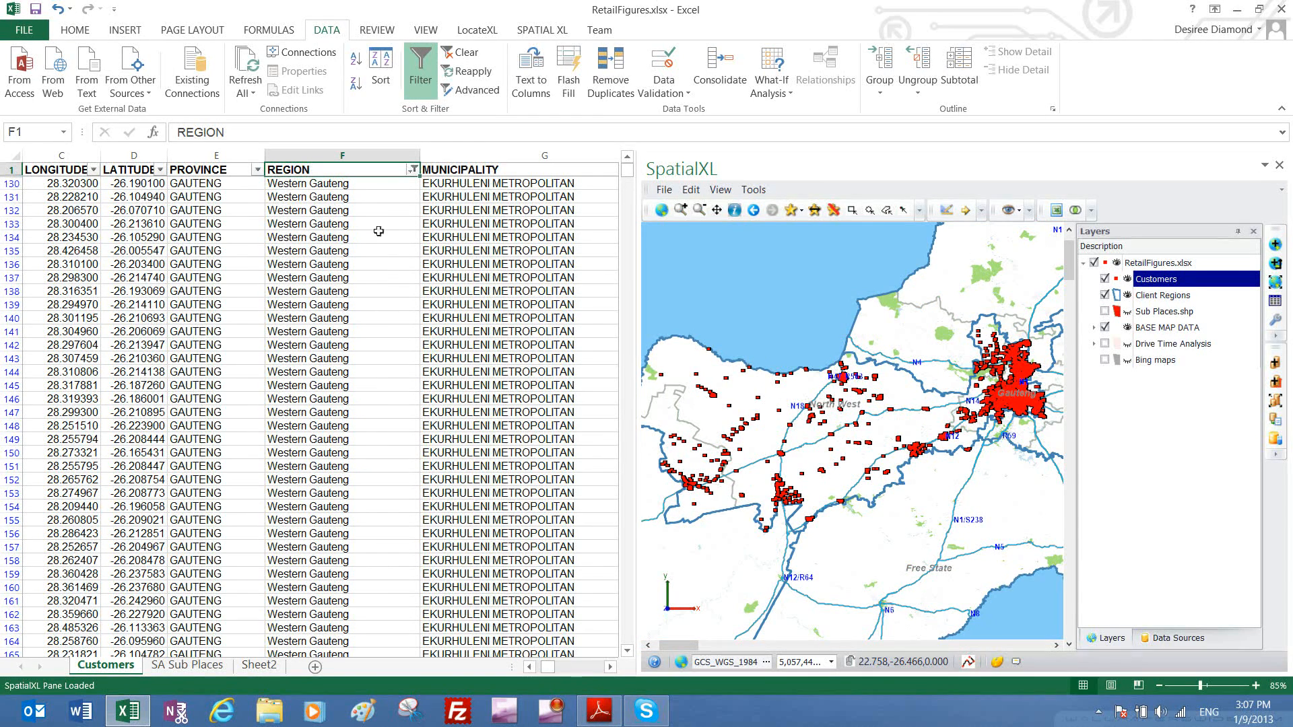
Filter the MUNICIPALITY column to CITY OF JOHANNESBURG only and fit the map to those customers
{"action": "left_click", "coordinate": [533, 170]}
{"action": "left_click", "coordinate": [612, 667]}
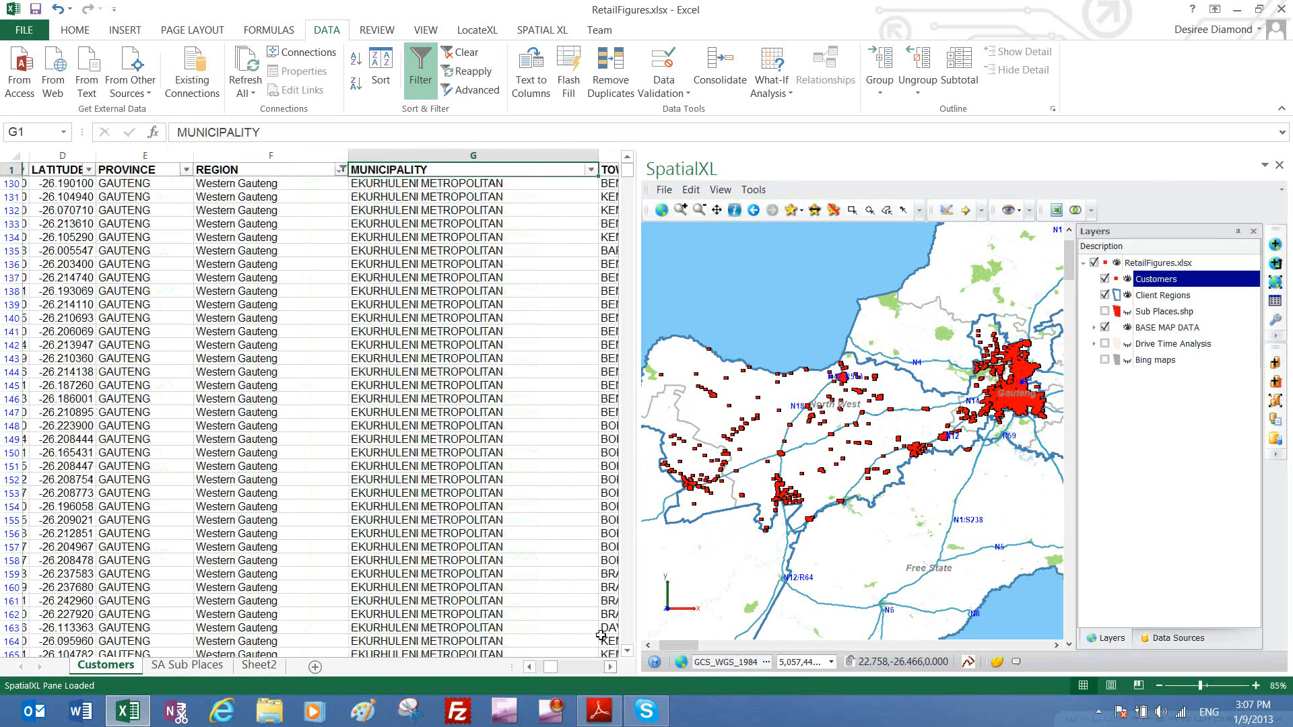
{"action": "left_click", "coordinate": [584, 170]}
{"action": "left_click", "coordinate": [437, 332]}
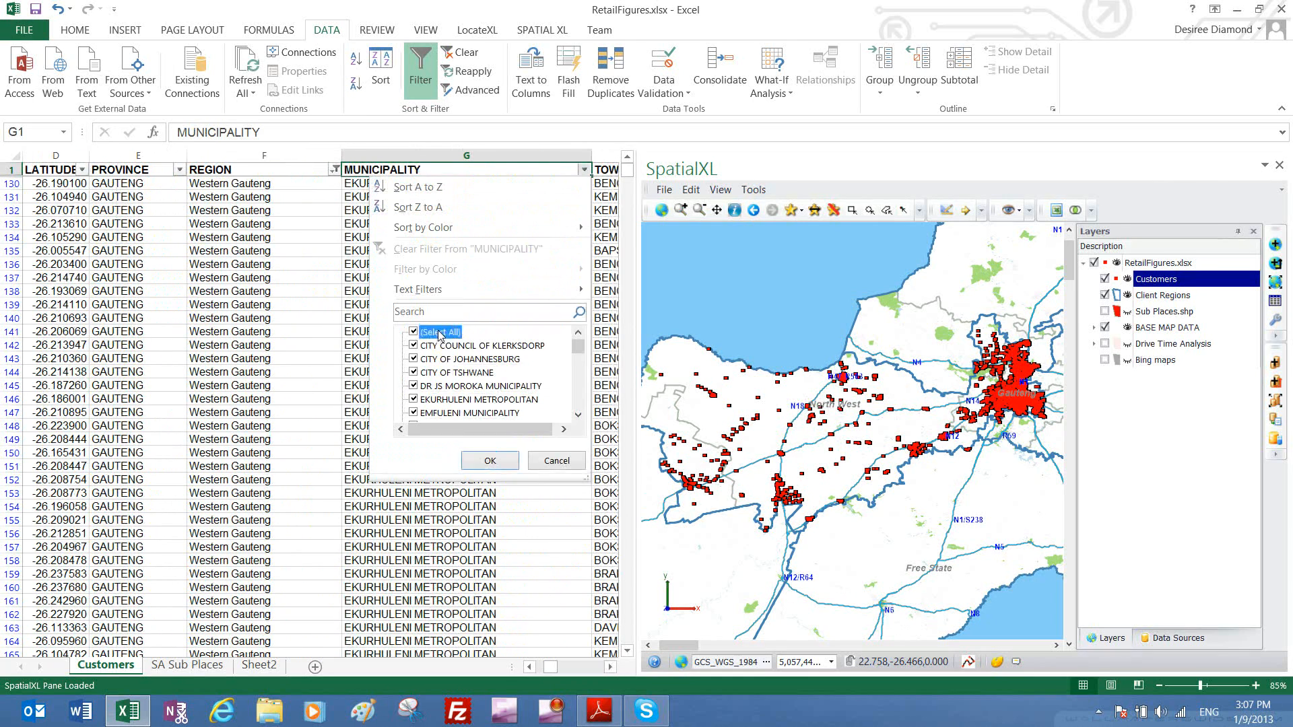
{"action": "left_click", "coordinate": [445, 359]}
{"action": "left_click", "coordinate": [475, 461]}
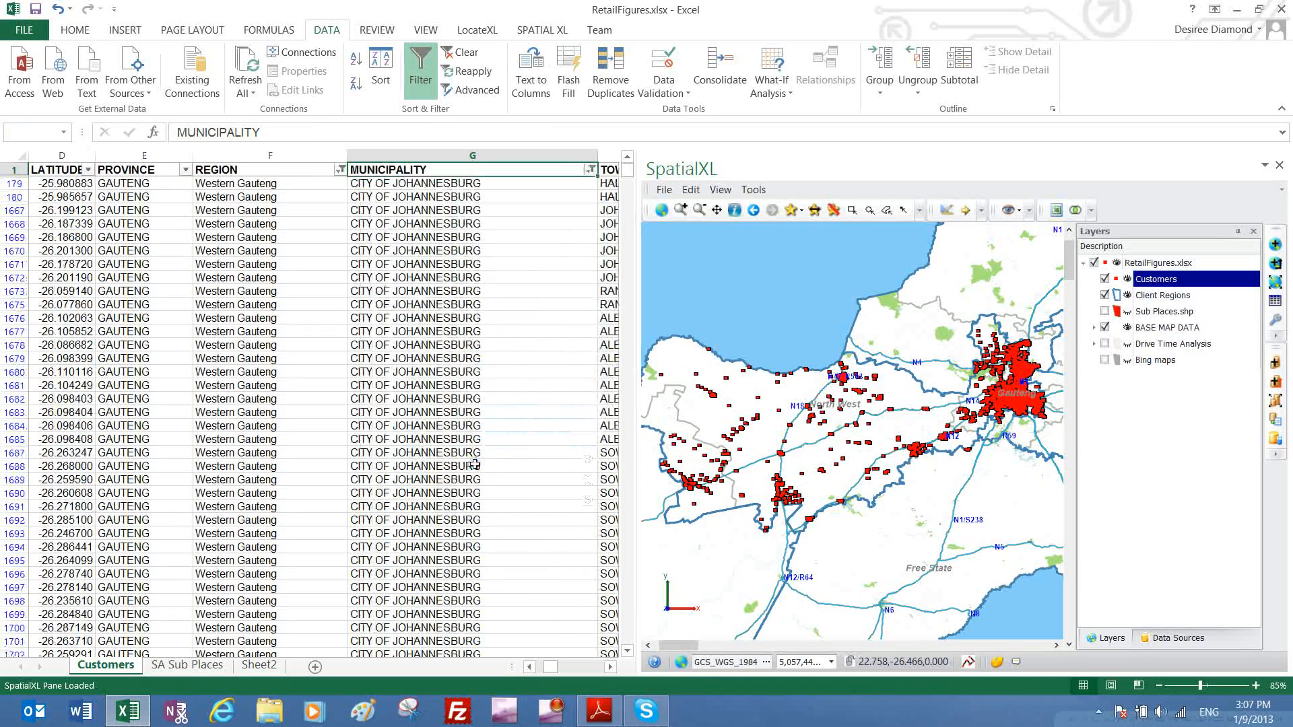
{"action": "left_click", "coordinate": [1275, 284]}
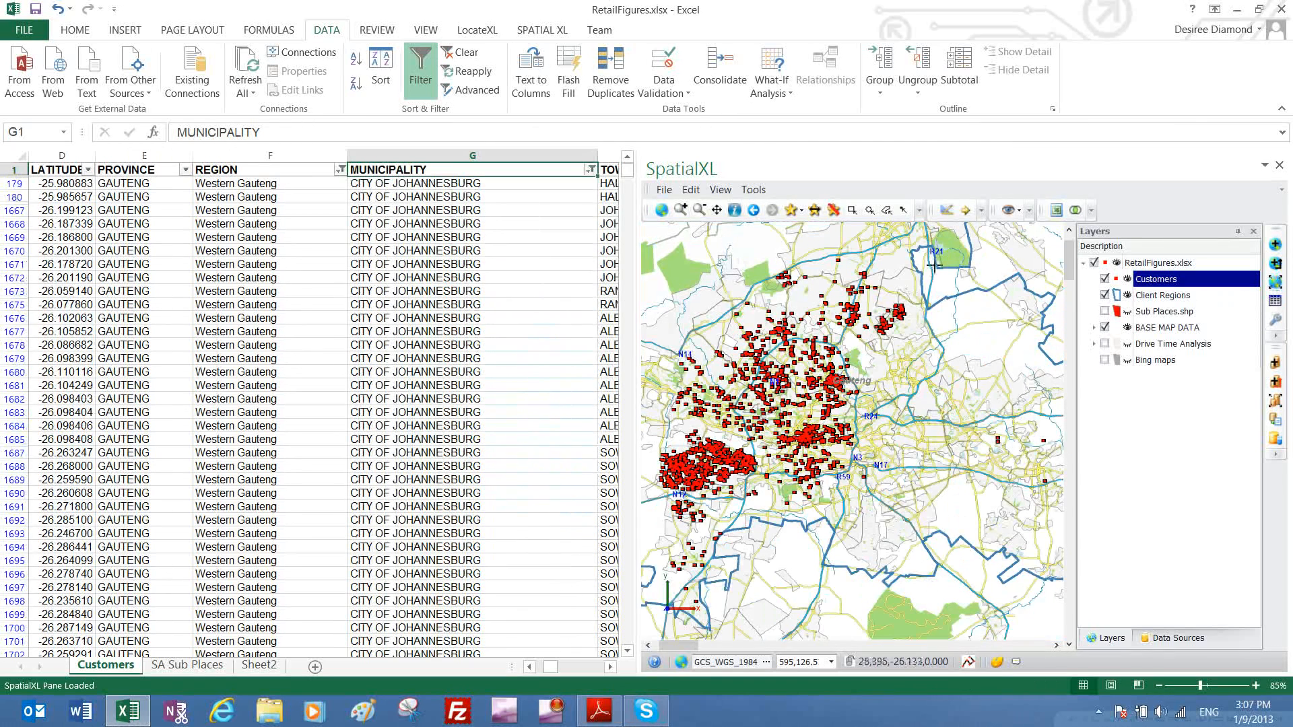
{"action": "right_click", "coordinate": [1158, 283]}
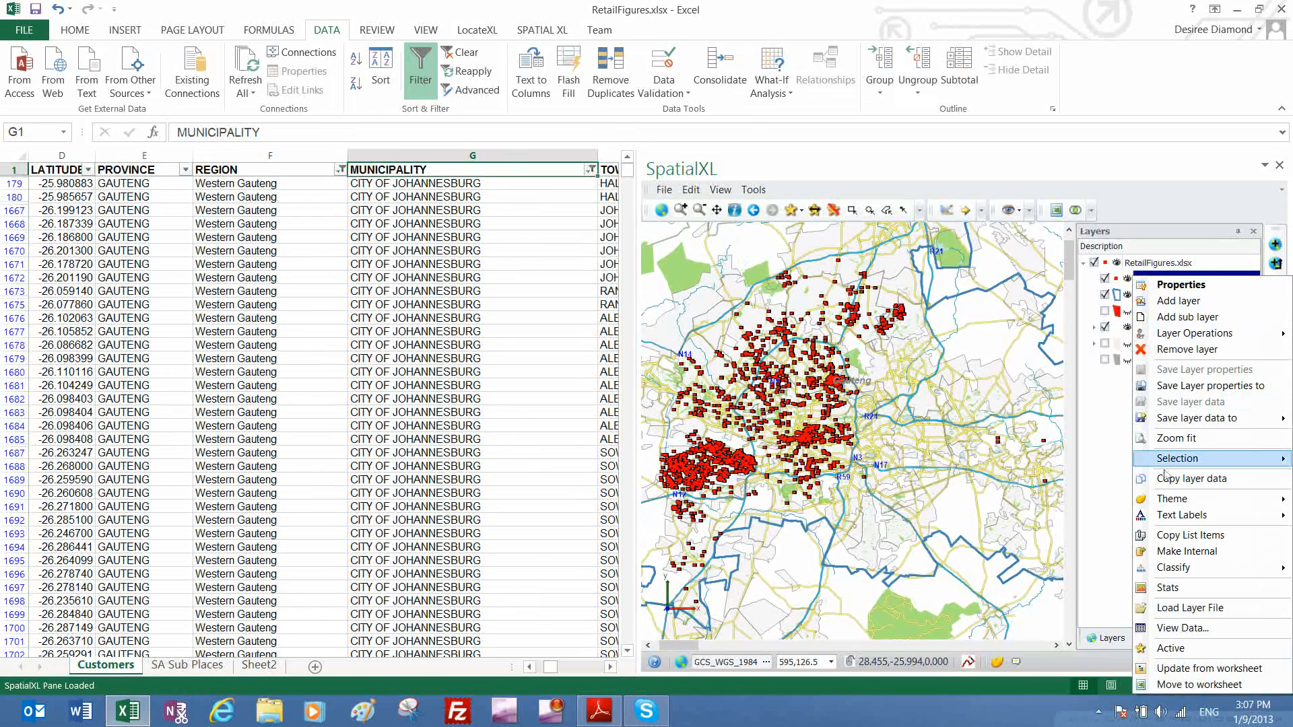
{"action": "mouse_move", "coordinate": [1174, 498]}
{"action": "left_click", "coordinate": [1070, 631]}
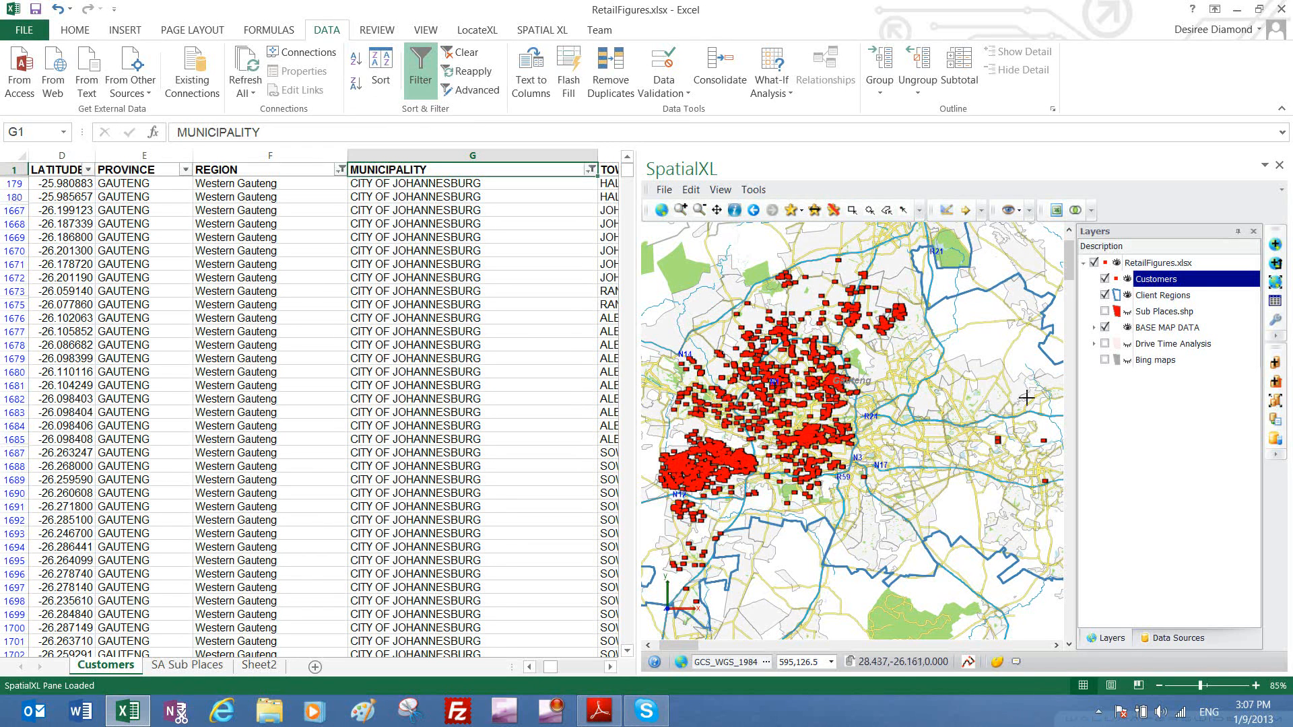
Filter the TOWN column to SOWETO only and fit the map to the Soweto customers
{"action": "left_click", "coordinate": [610, 667]}
{"action": "left_click", "coordinate": [610, 667]}
{"action": "left_click", "coordinate": [610, 666]}
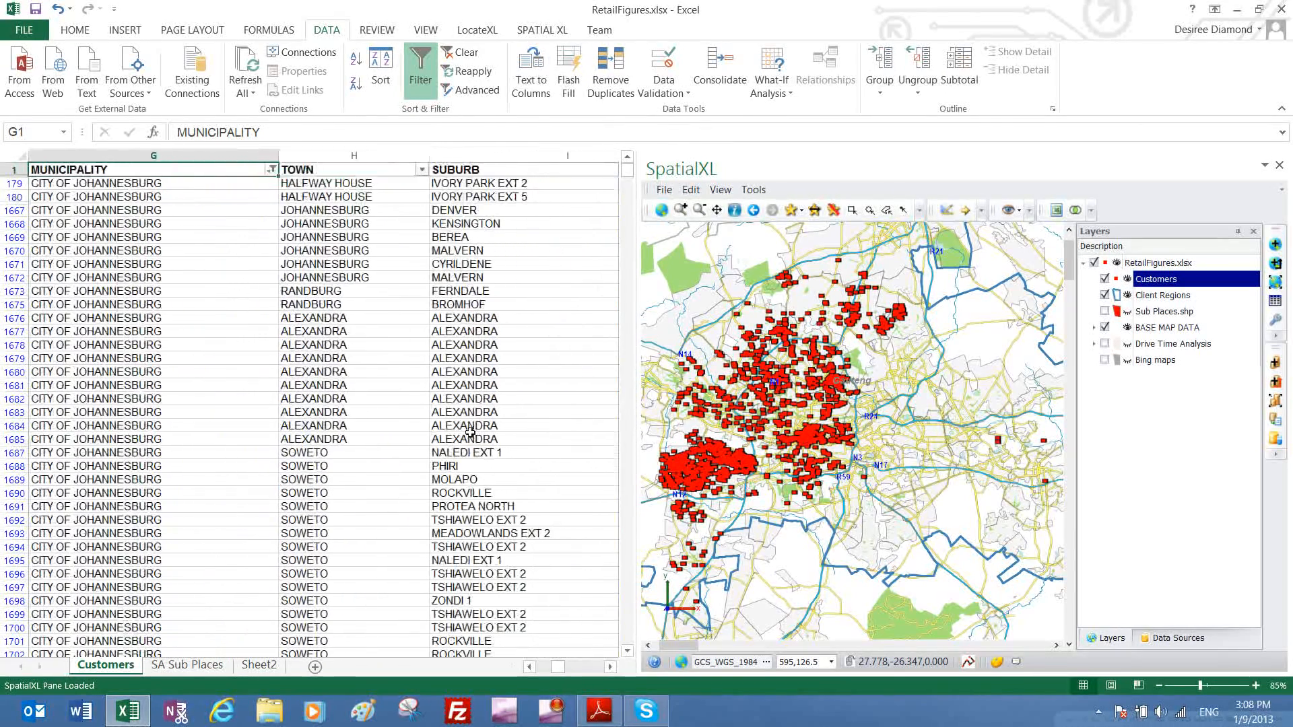
{"action": "left_click", "coordinate": [422, 171]}
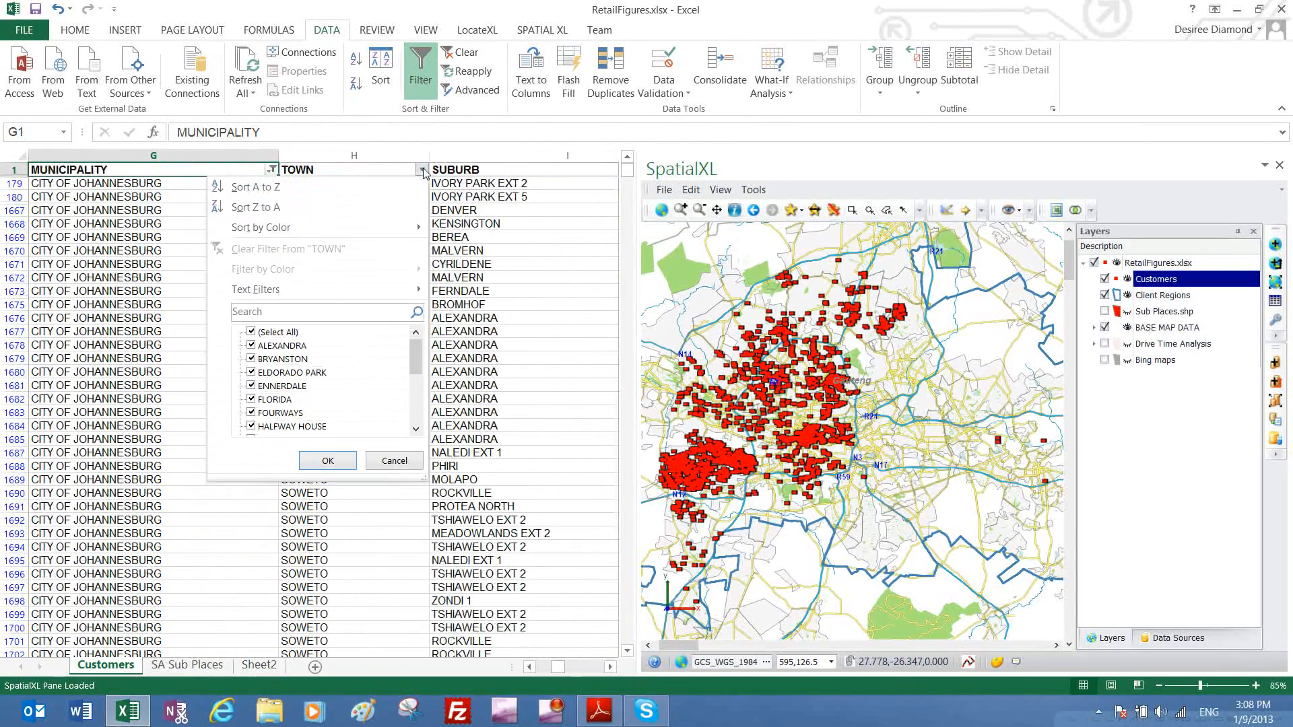
{"action": "left_click", "coordinate": [277, 332]}
{"action": "scroll", "coordinate": [411, 370], "scroll_direction": "down", "scroll_amount": 4}
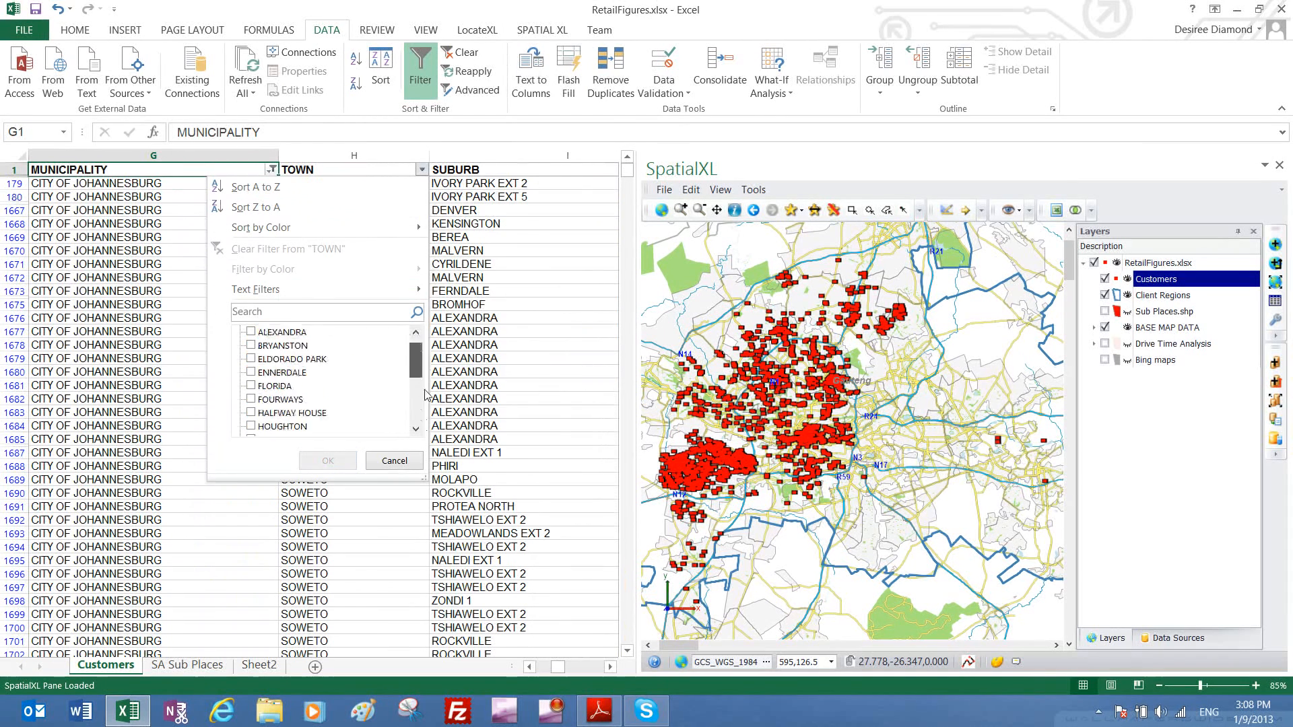
{"action": "left_click", "coordinate": [293, 429]}
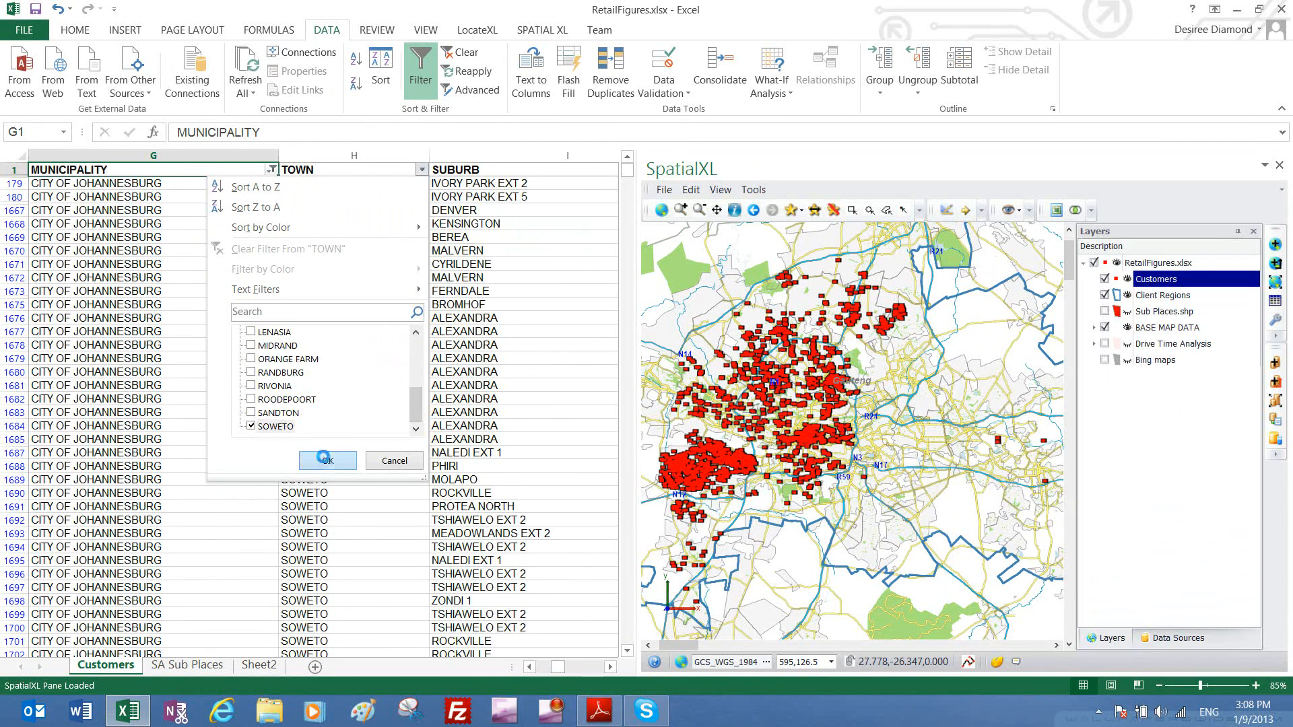
{"action": "left_click", "coordinate": [327, 462]}
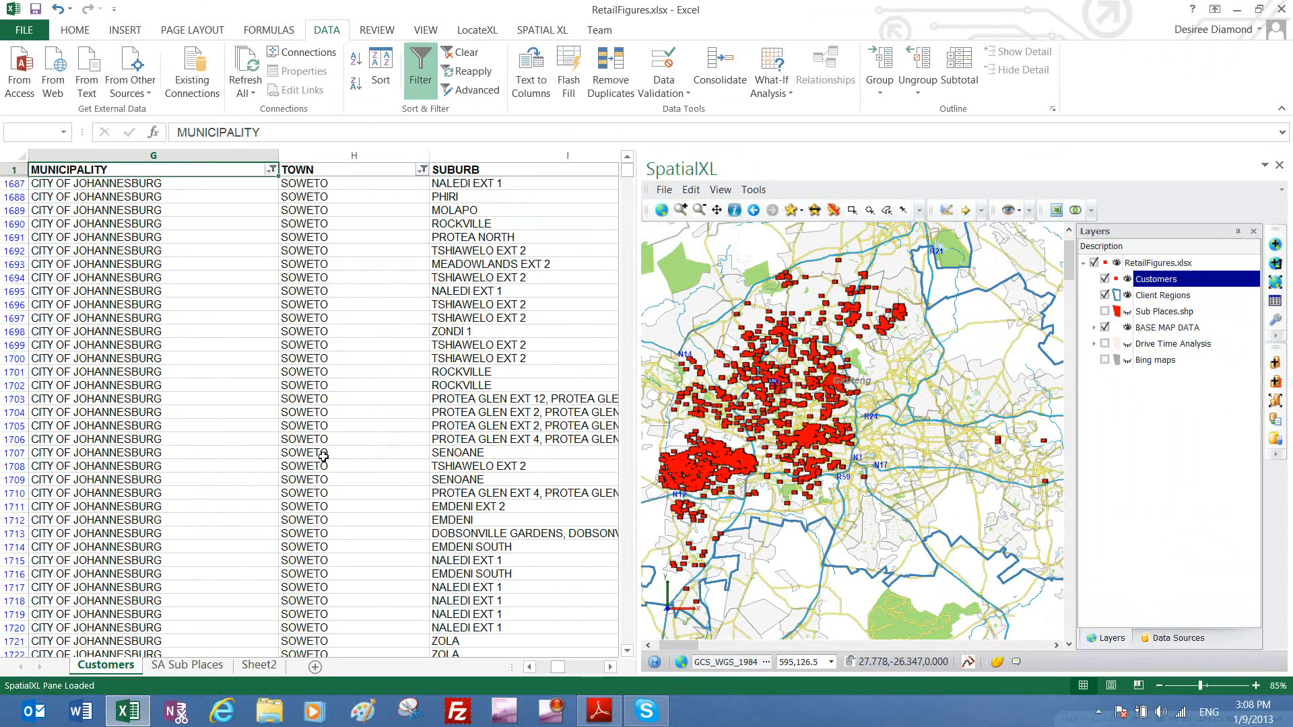
{"action": "left_click", "coordinate": [1277, 285]}
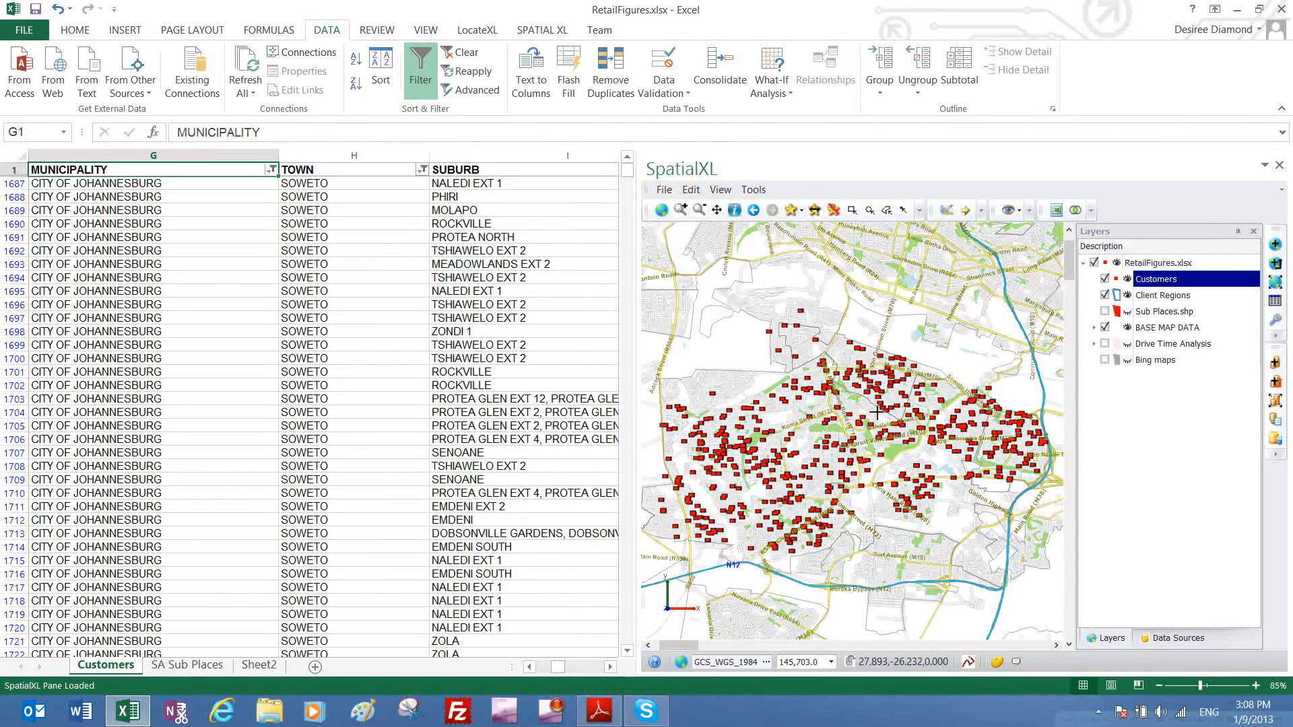
Examine the Soweto customers down to street level and return the map to the full Customers layer extent
{"action": "scroll", "coordinate": [877, 412], "scroll_direction": "up", "scroll_amount": 3}
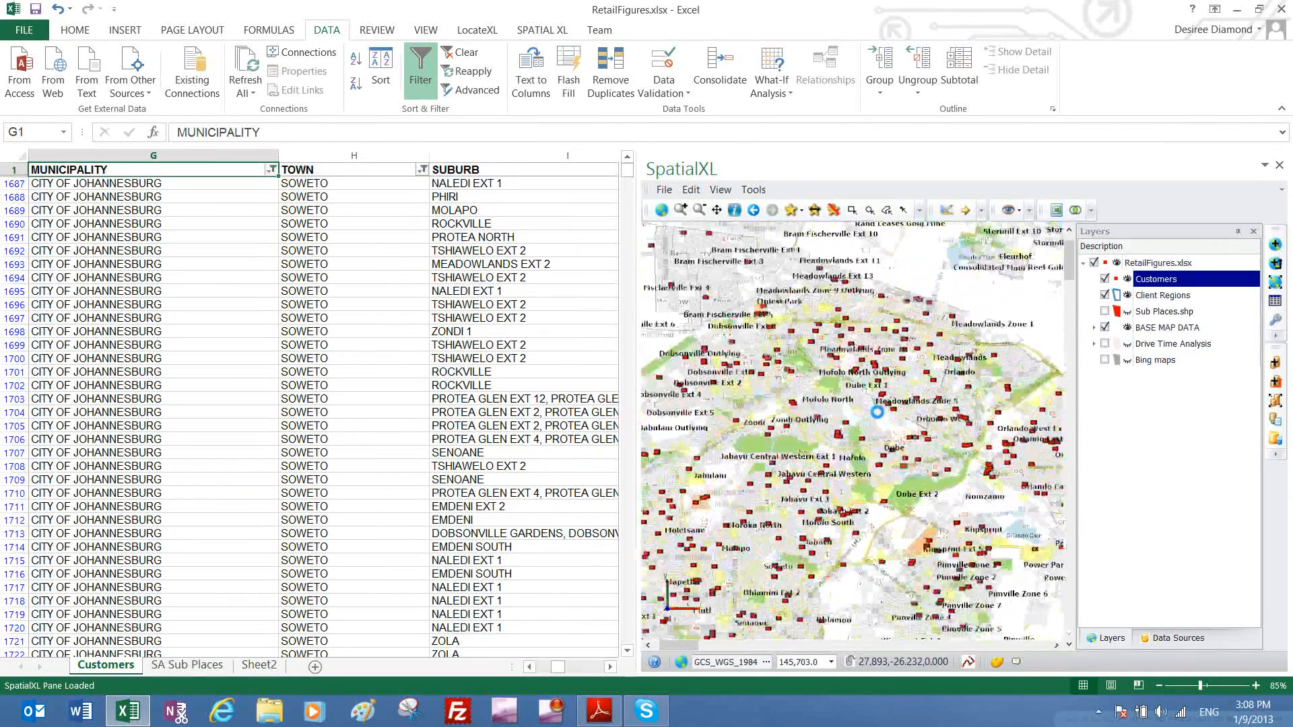
{"action": "scroll", "coordinate": [877, 412], "scroll_direction": "up", "scroll_amount": 3}
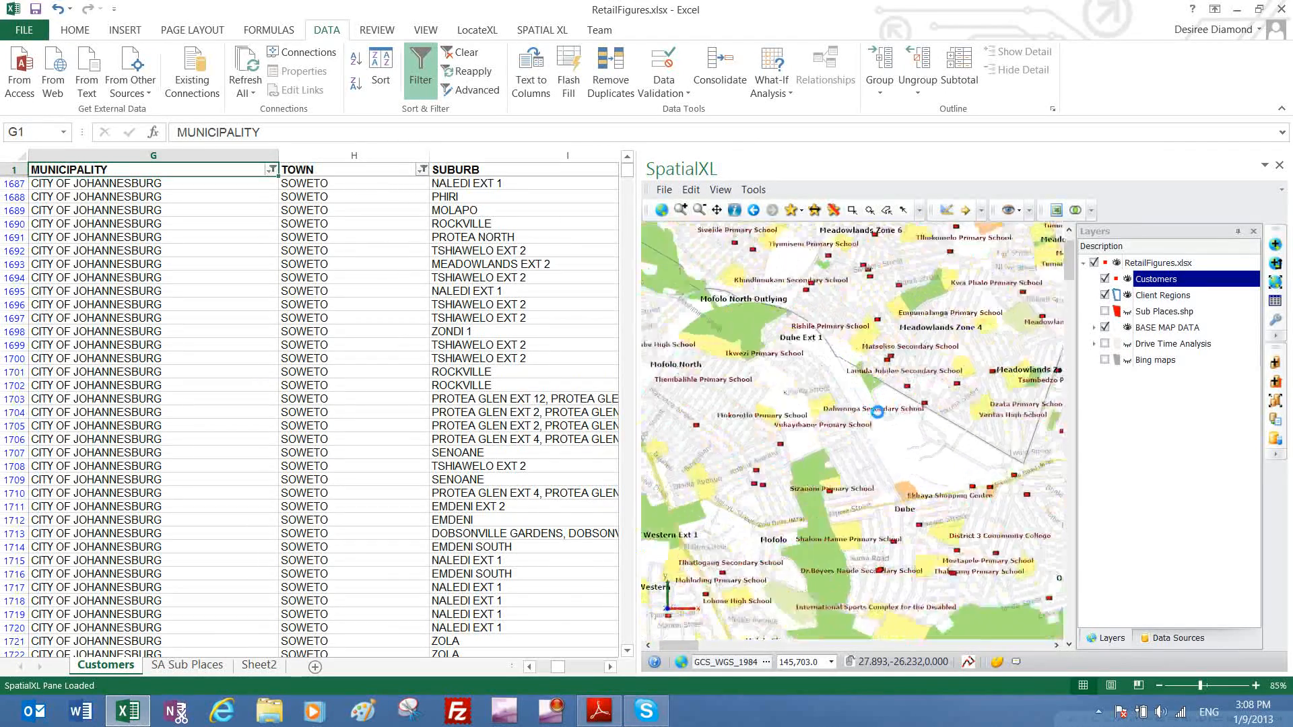
{"action": "scroll", "coordinate": [877, 412], "scroll_direction": "up", "scroll_amount": 3}
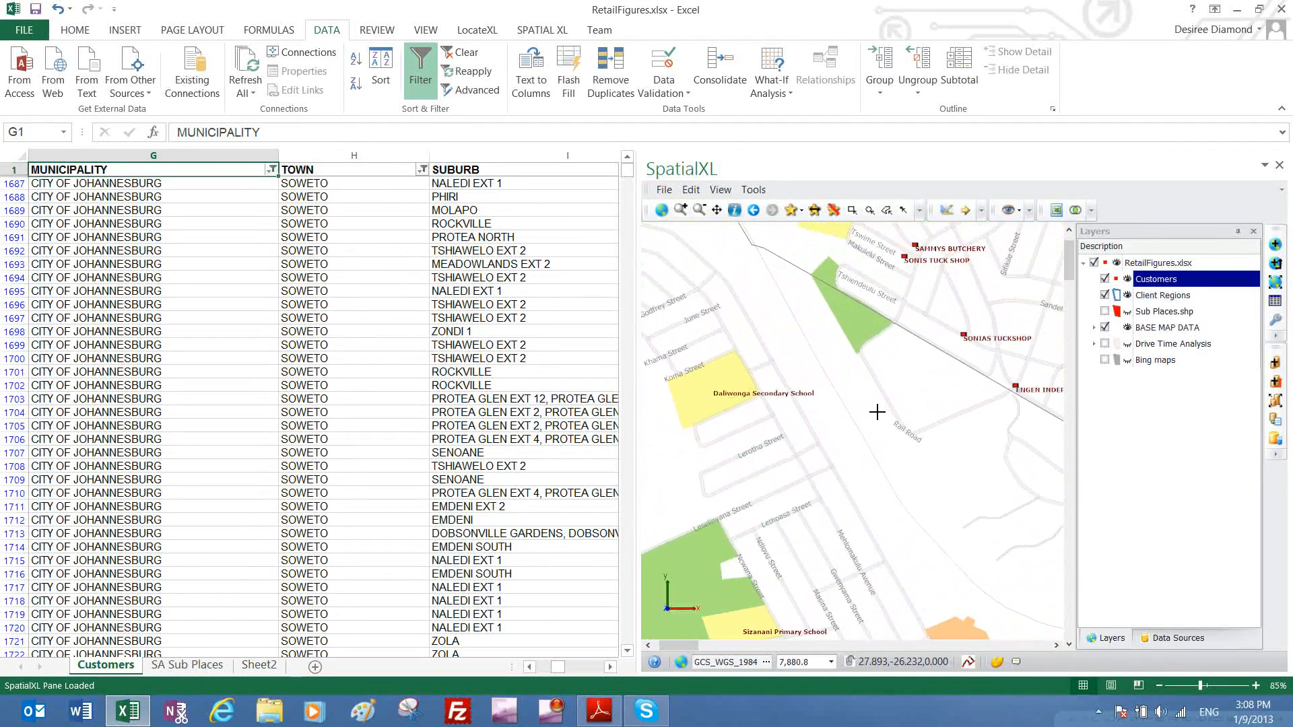
{"action": "scroll", "coordinate": [877, 413], "scroll_direction": "down", "scroll_amount": 2}
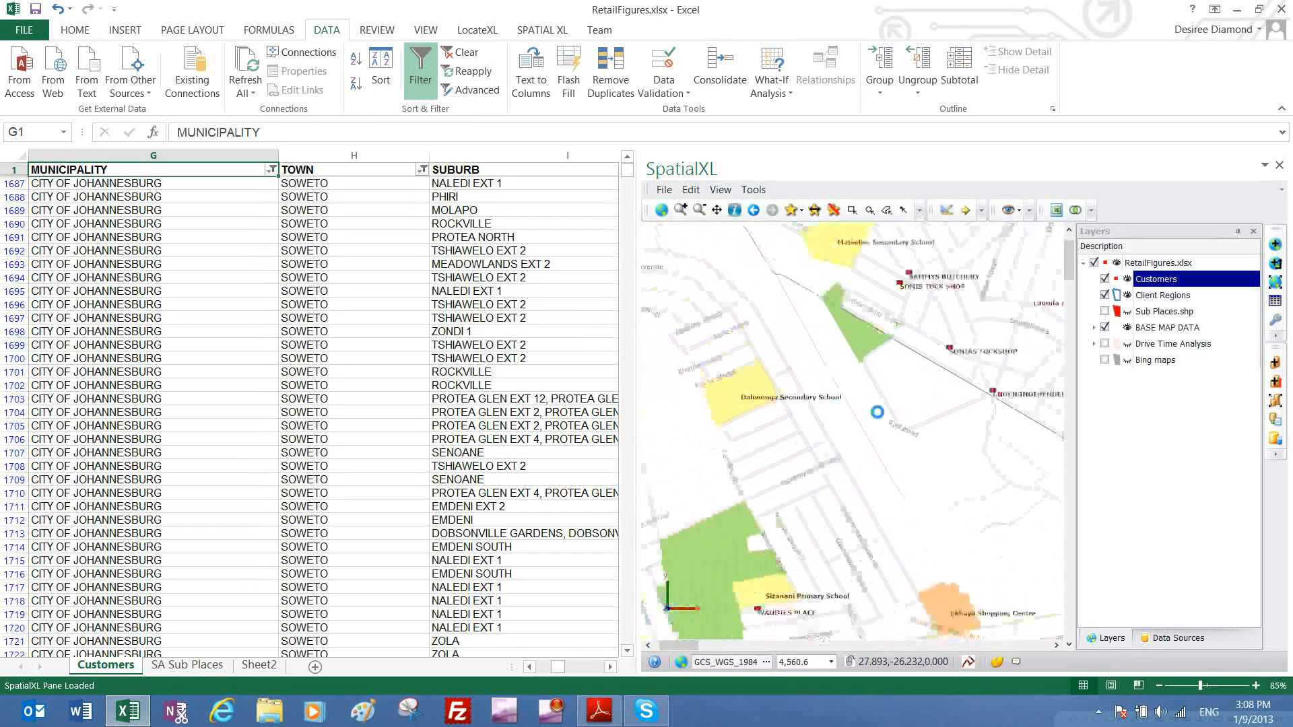
{"action": "scroll", "coordinate": [877, 413], "scroll_direction": "down", "scroll_amount": 1}
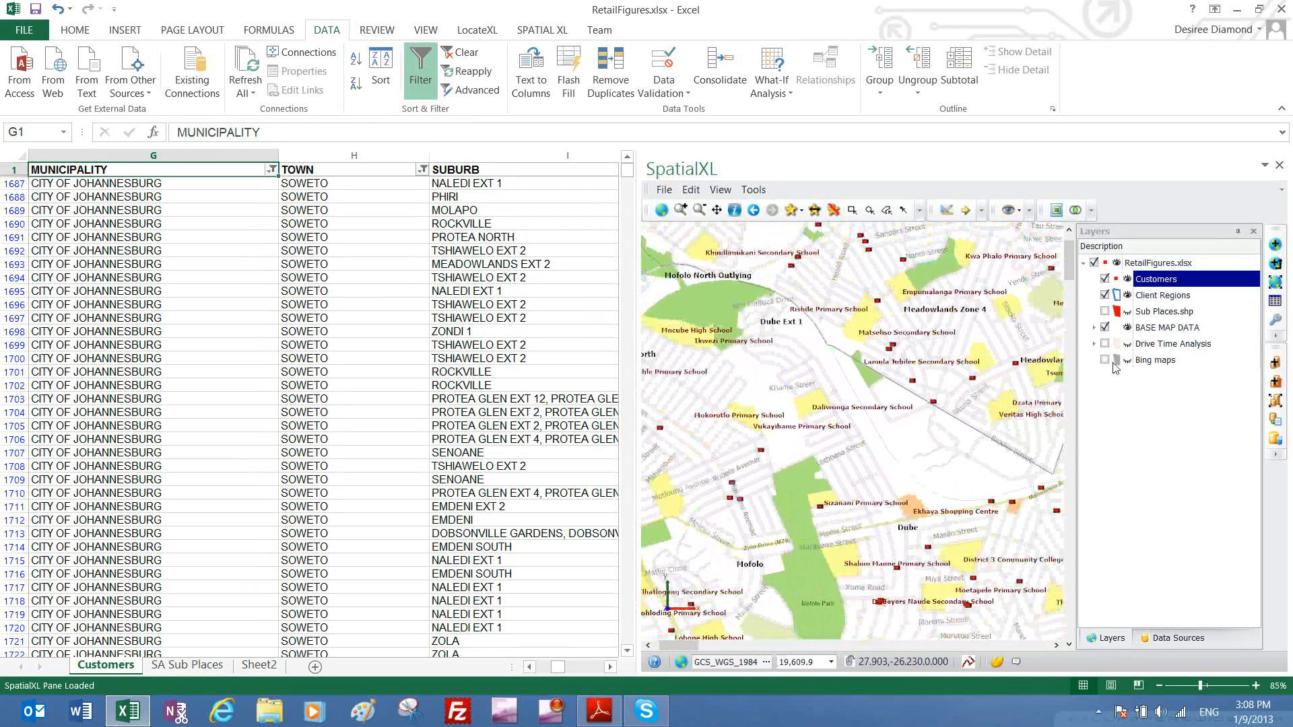
{"action": "left_click", "coordinate": [1275, 283]}
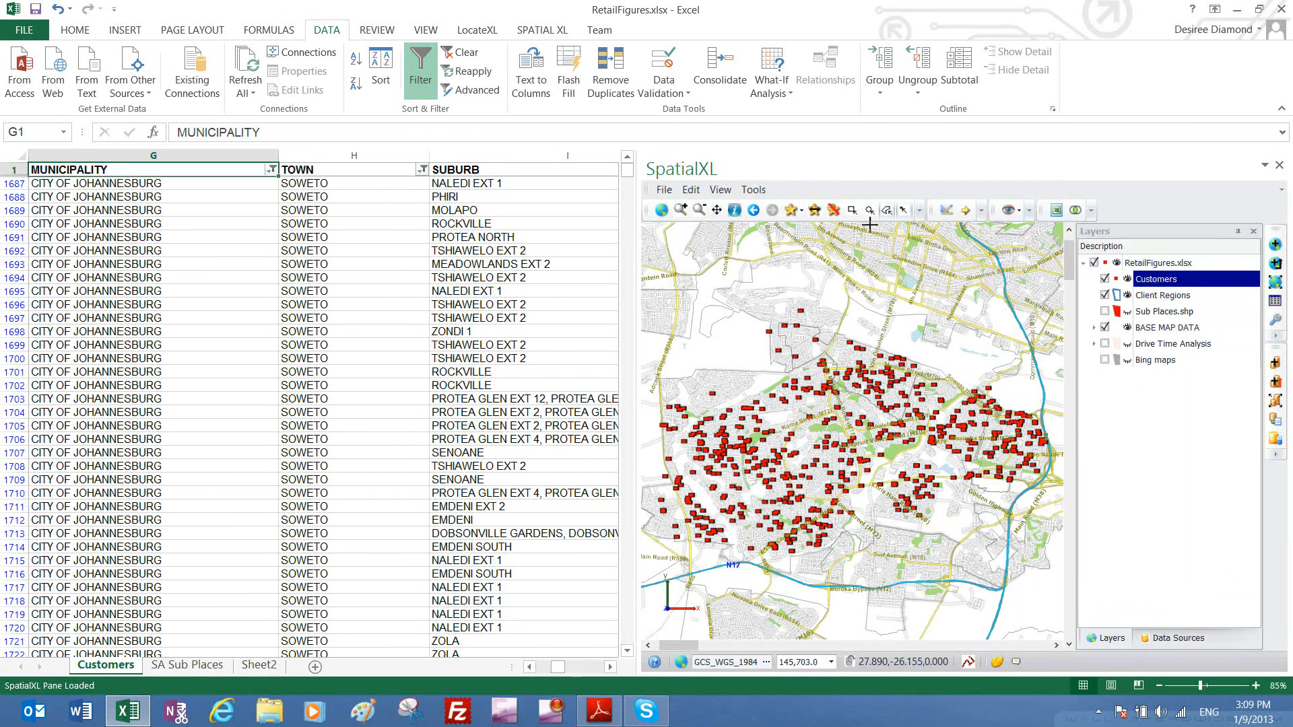
Select the customers around Meadowlands Zones 7 and 10 by drawing a polygon on the map
{"action": "scroll", "coordinate": [857, 382], "scroll_direction": "up", "scroll_amount": 3}
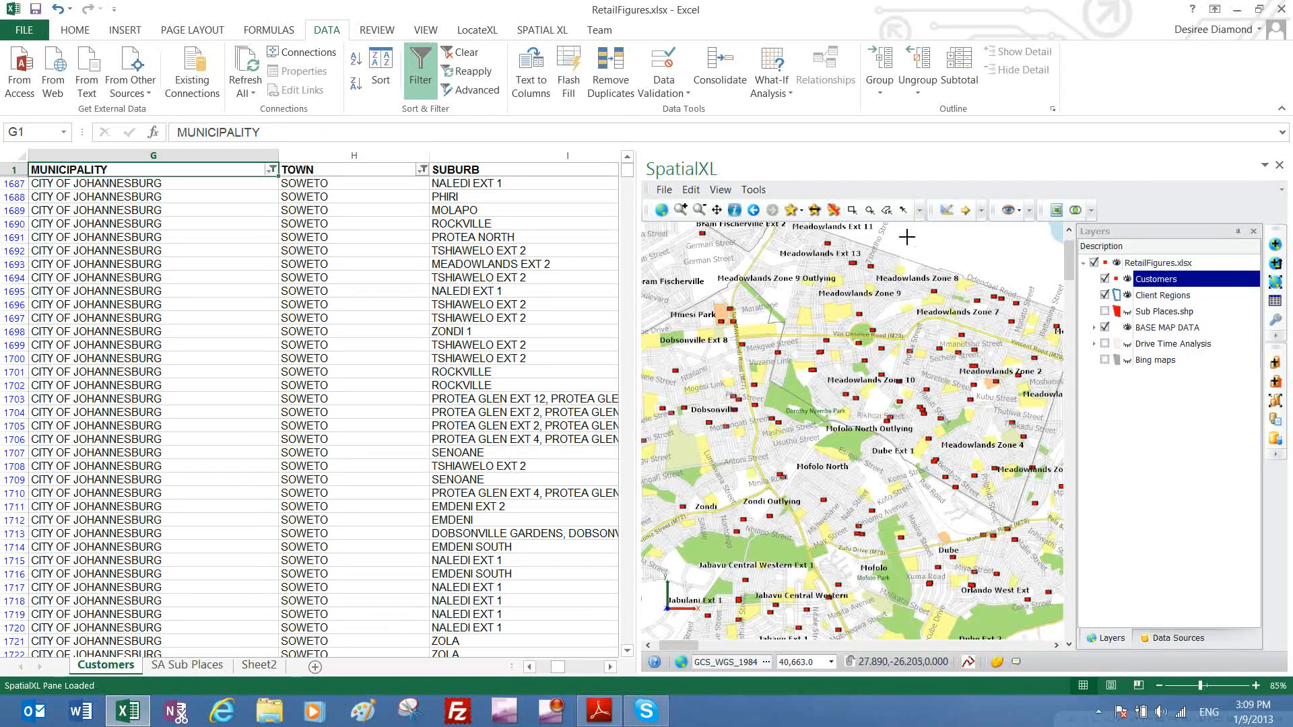
{"action": "left_click", "coordinate": [887, 211]}
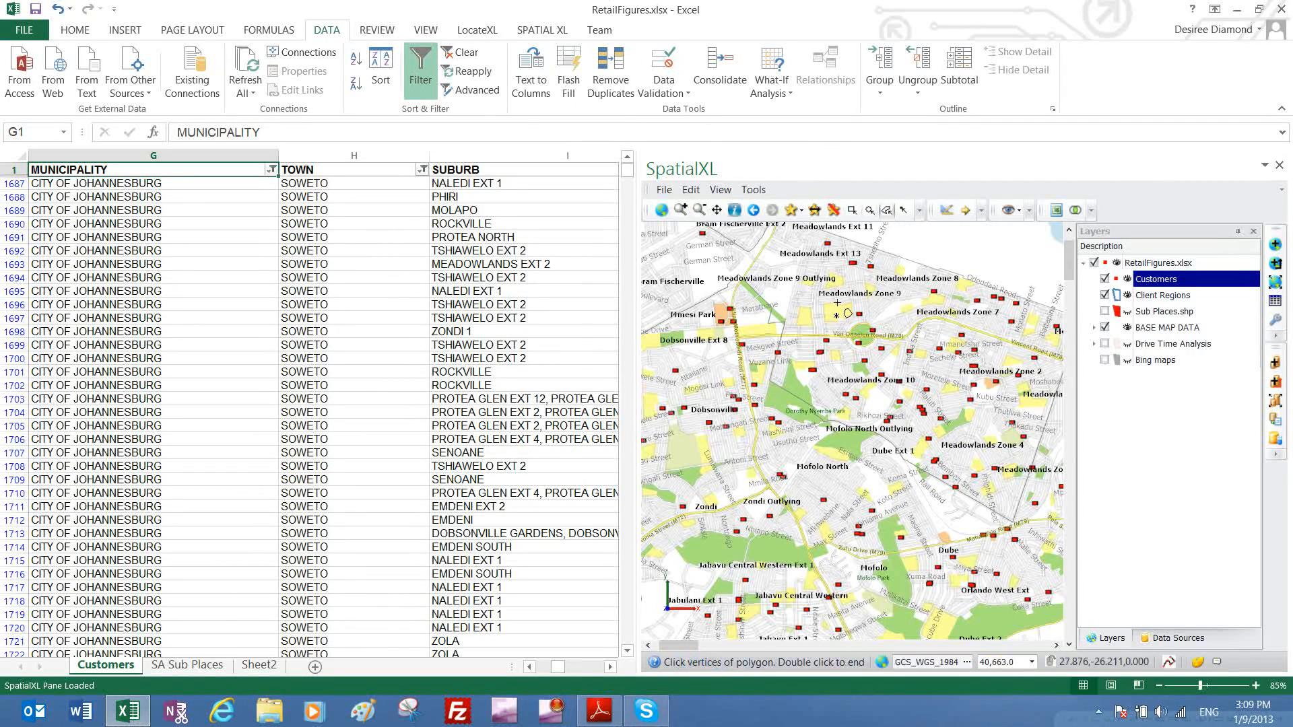
{"action": "left_click", "coordinate": [849, 298]}
{"action": "left_click", "coordinate": [794, 385]}
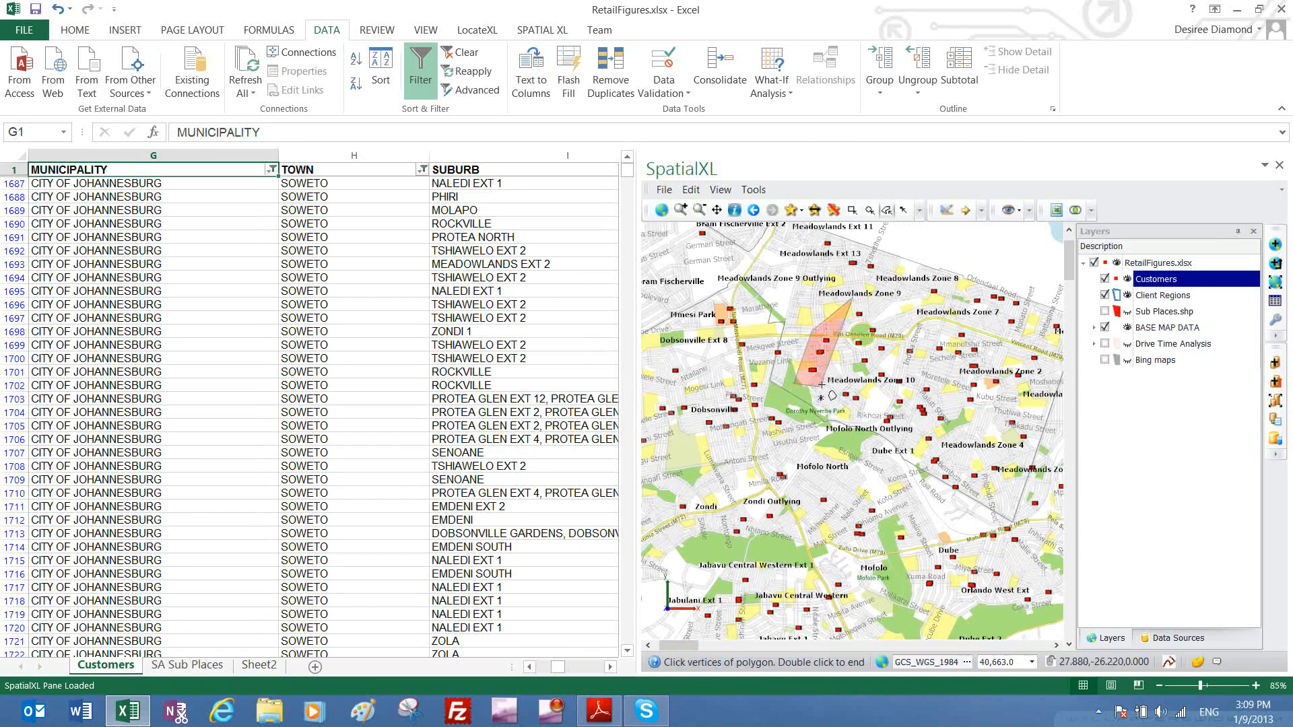
{"action": "left_click", "coordinate": [890, 407]}
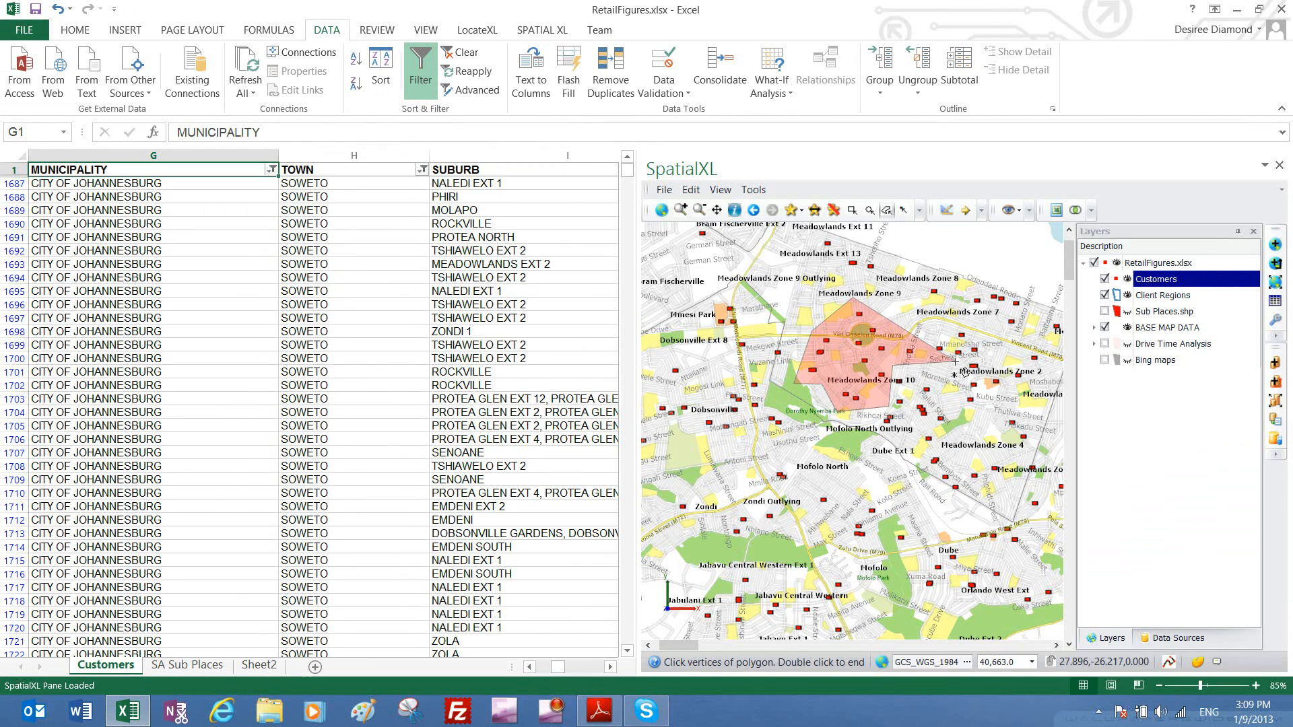
{"action": "left_click", "coordinate": [1005, 421]}
{"action": "left_click", "coordinate": [1034, 383]}
{"action": "left_click", "coordinate": [1042, 326]}
{"action": "left_click", "coordinate": [1025, 285]}
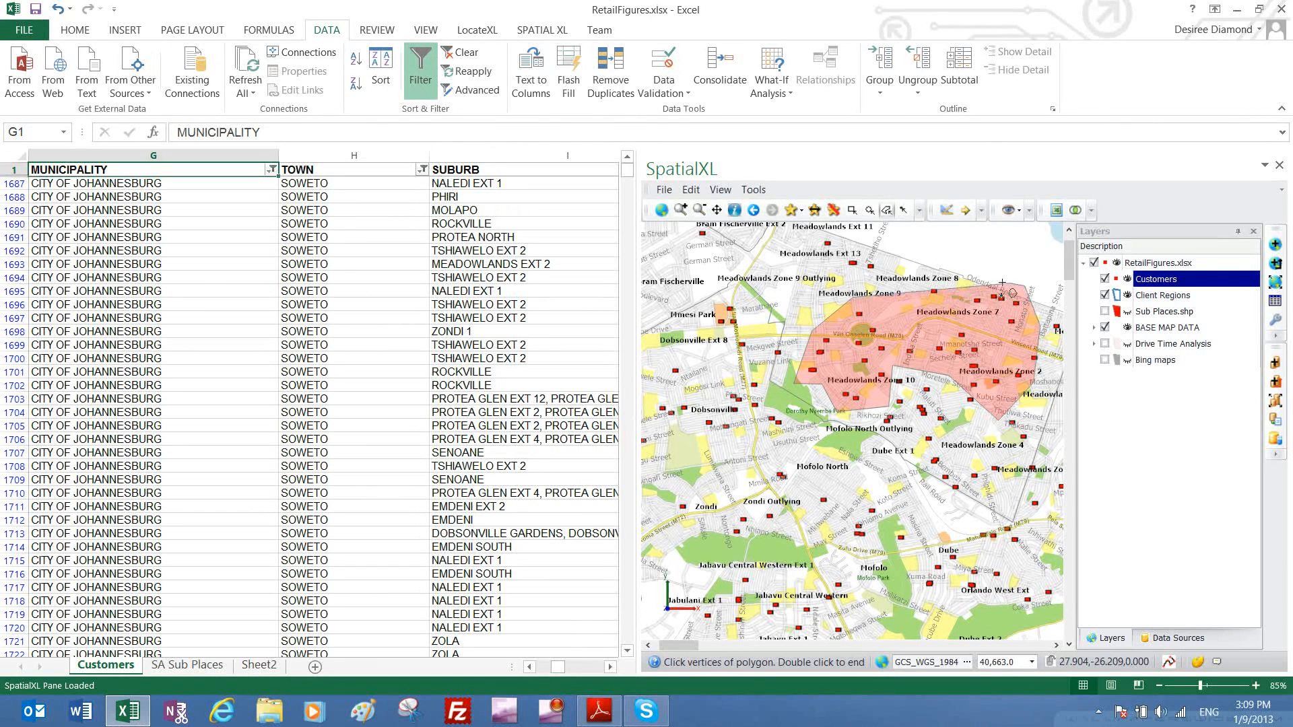
{"action": "double_click", "coordinate": [929, 276]}
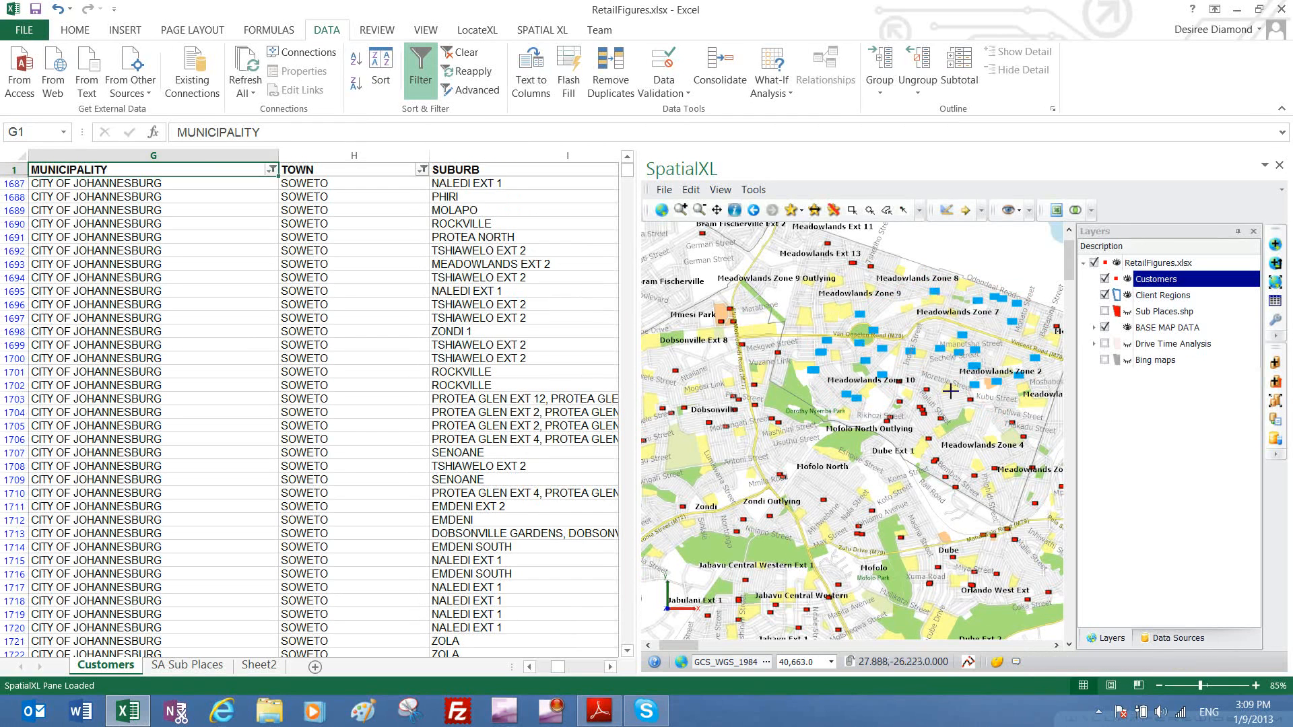
Select the rows of the polygon-selected customers in the Customers worksheet
{"action": "left_click", "coordinate": [1055, 211]}
{"action": "left_click", "coordinate": [974, 293]}
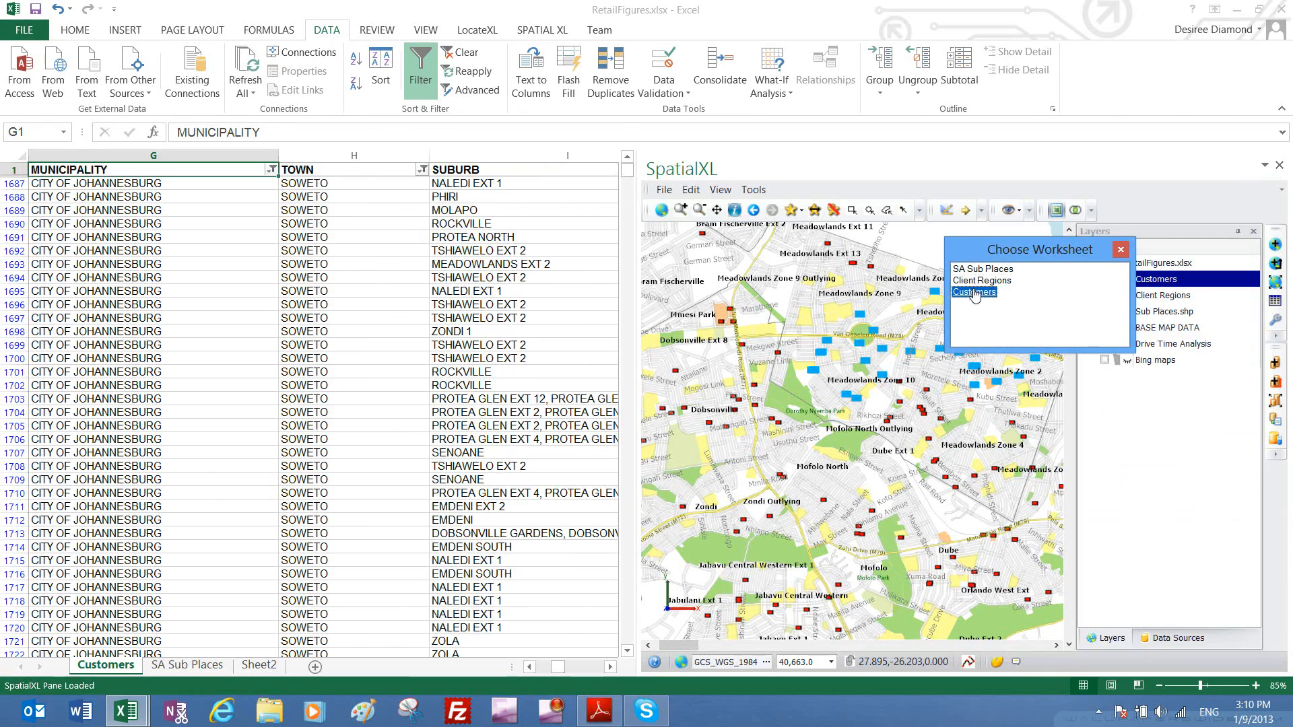
{"action": "double_click", "coordinate": [974, 293]}
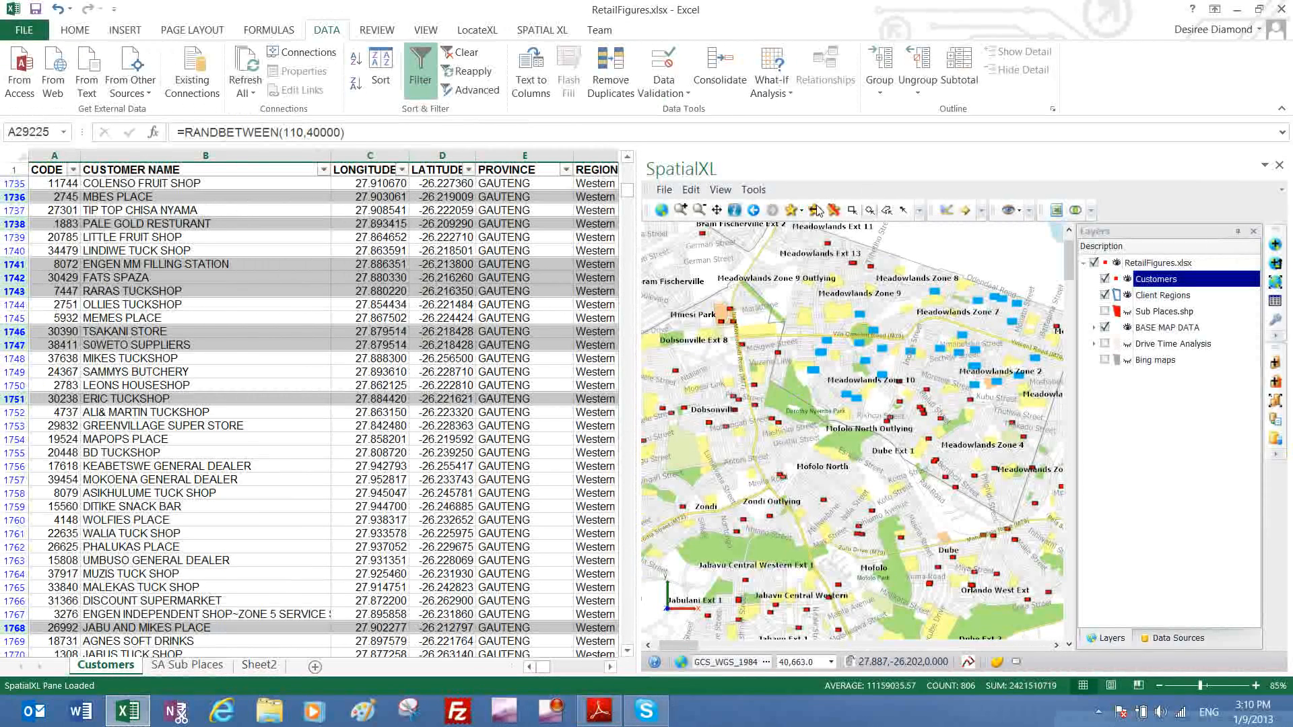
Clear the map selection and select the customers inside a circle centred near Mofolo North Outlying
{"action": "left_click", "coordinate": [833, 210]}
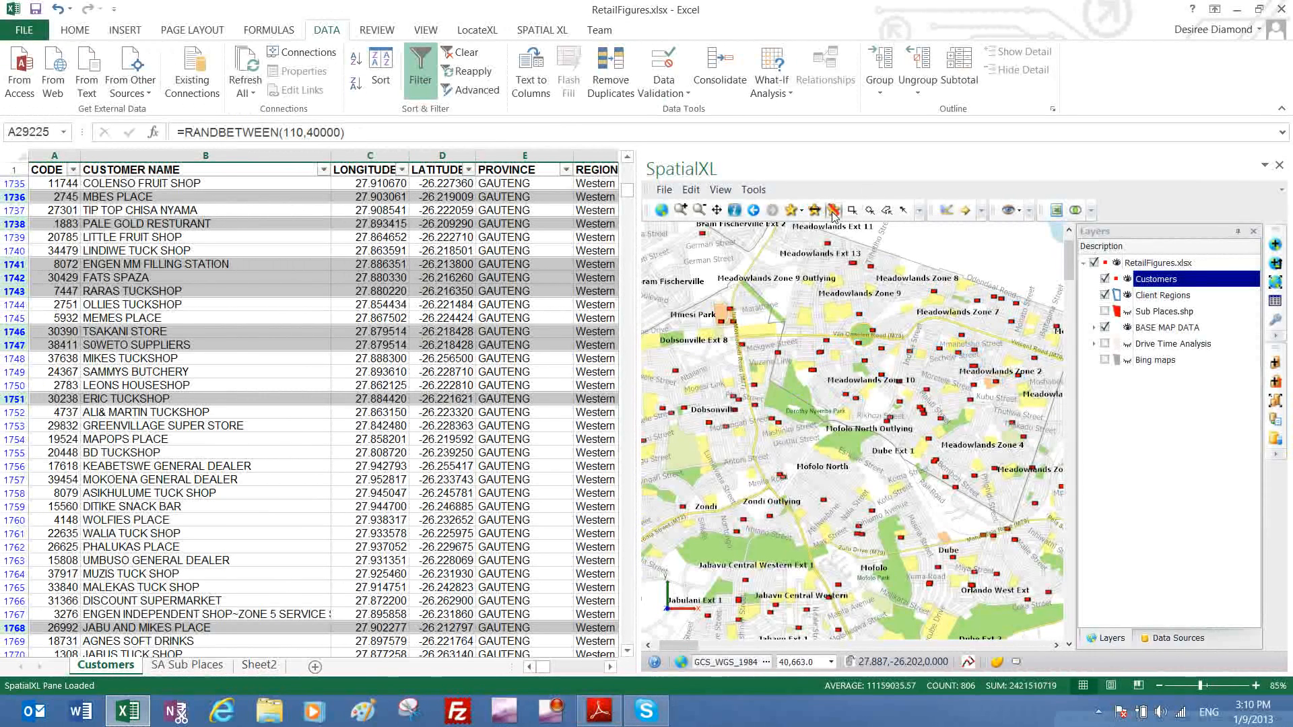
{"action": "left_click", "coordinate": [870, 211]}
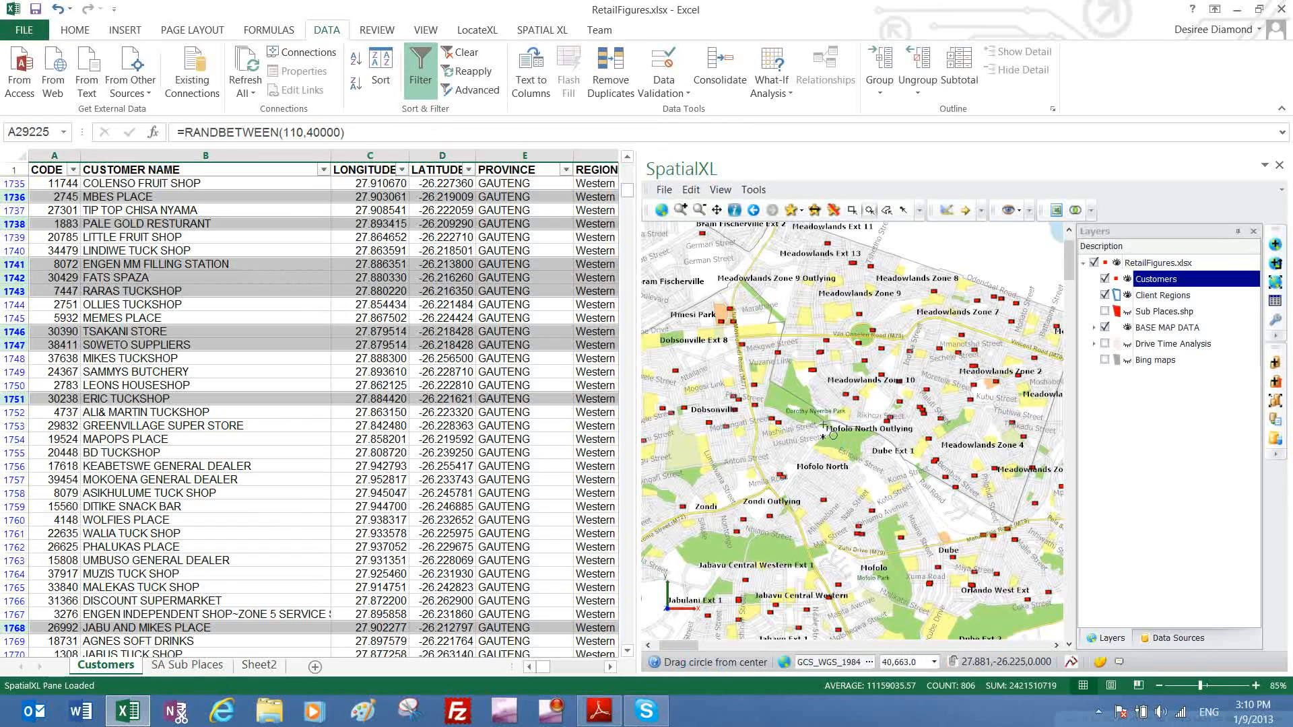
{"action": "left_click_drag", "start_coordinate": [834, 429], "coordinate": [872, 543]}
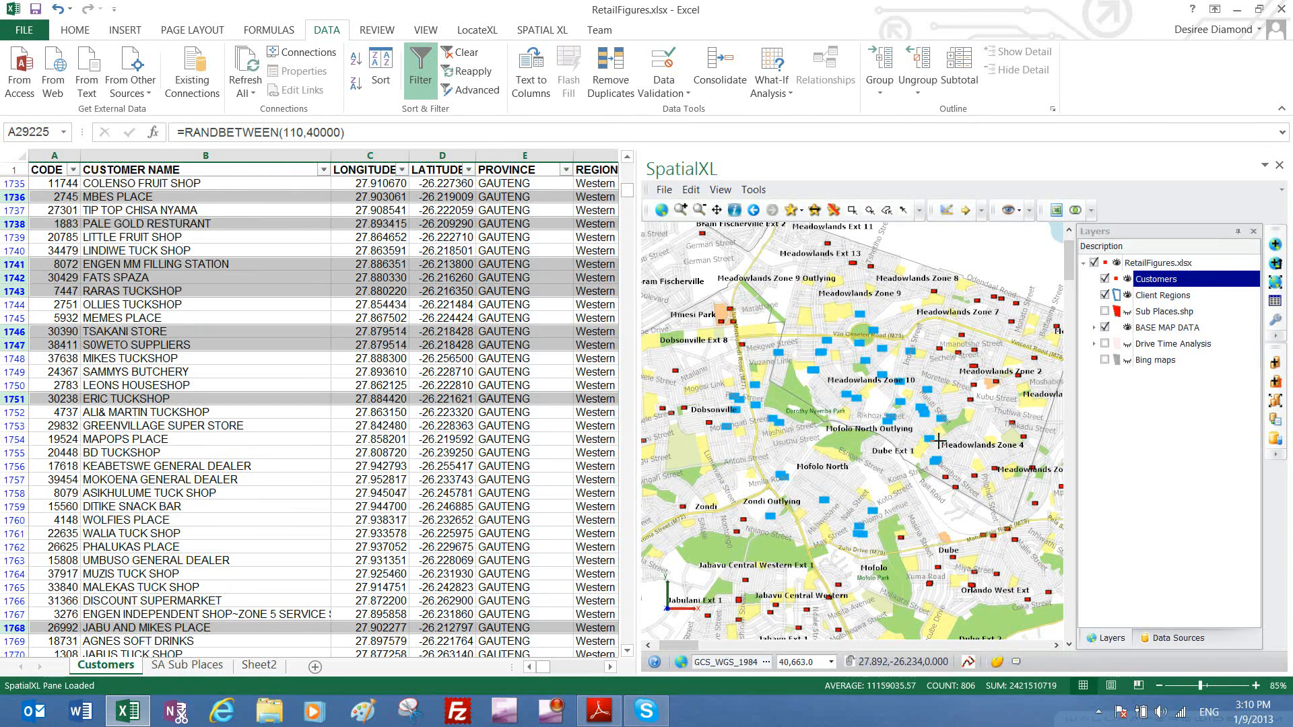
Select the matching rows of the circled customers in the Customers worksheet
{"action": "left_click", "coordinate": [1056, 210]}
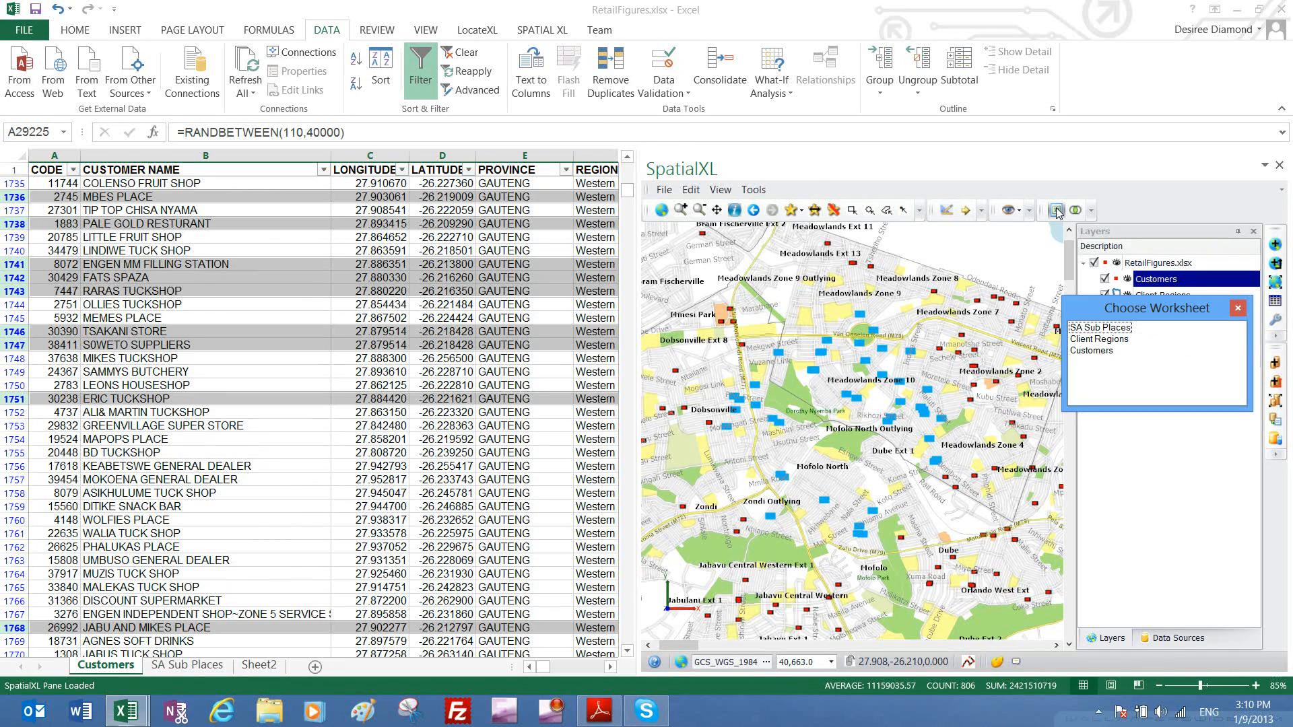
{"action": "double_click", "coordinate": [1091, 351]}
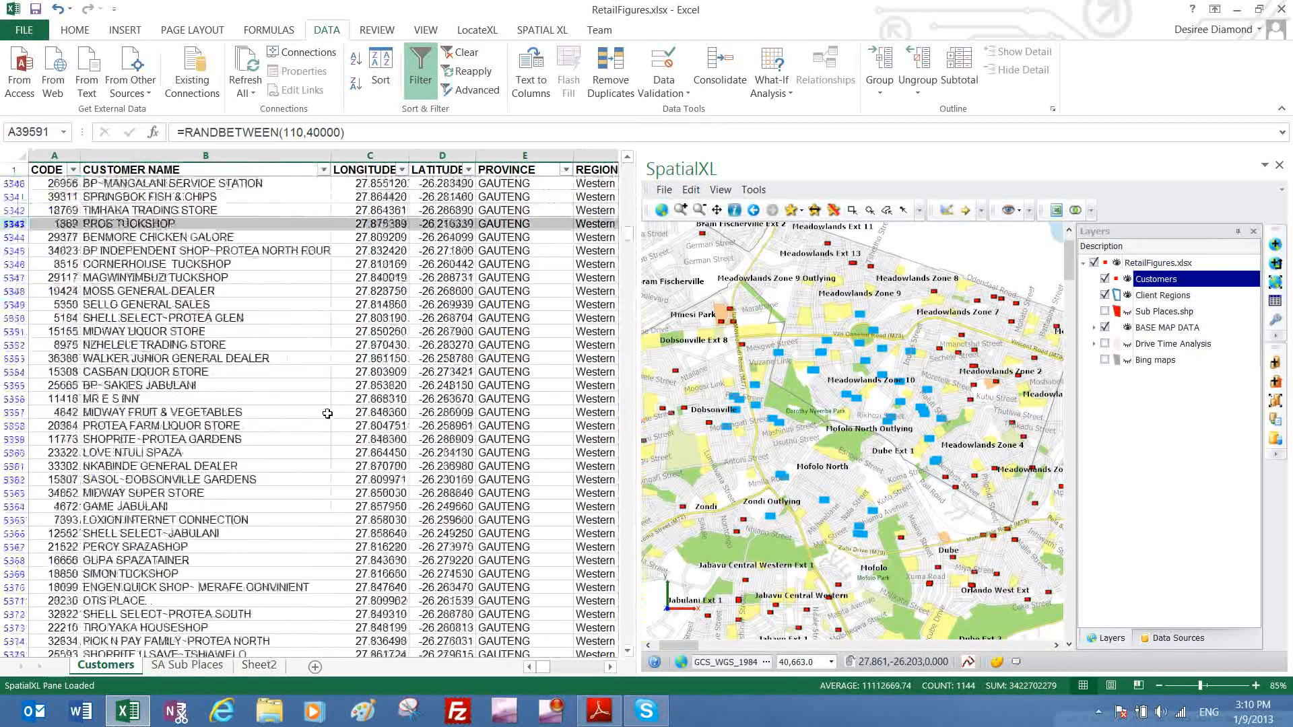
Clear all worksheet filters and the map selection, and fit the map to the full Customers layer
{"action": "left_click", "coordinate": [255, 381]}
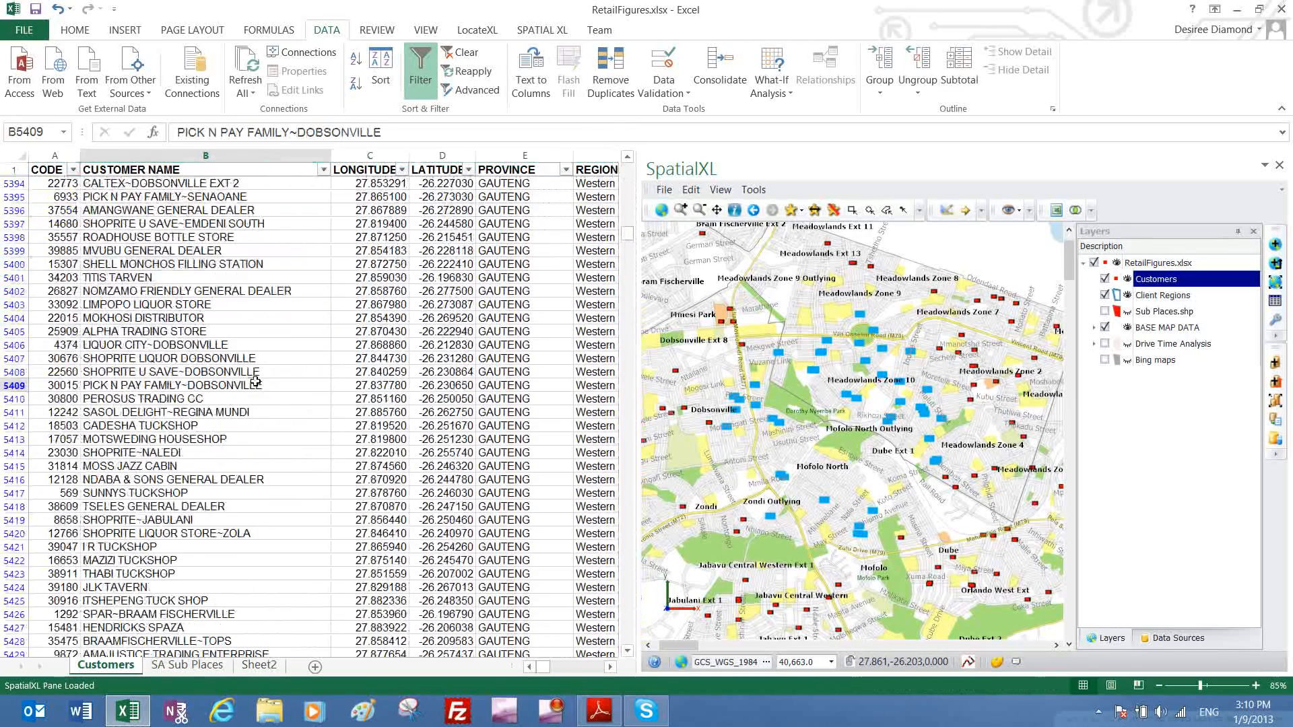
{"action": "left_click", "coordinate": [466, 53]}
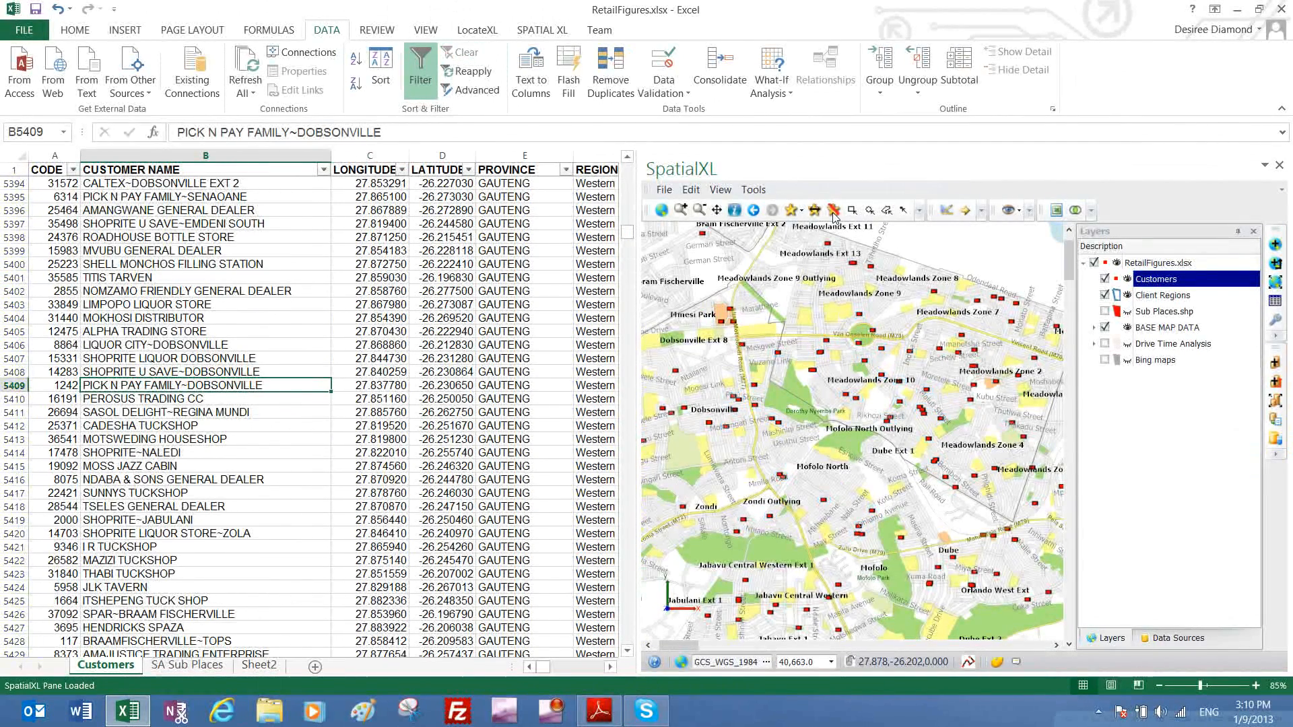
{"action": "left_click", "coordinate": [1275, 285]}
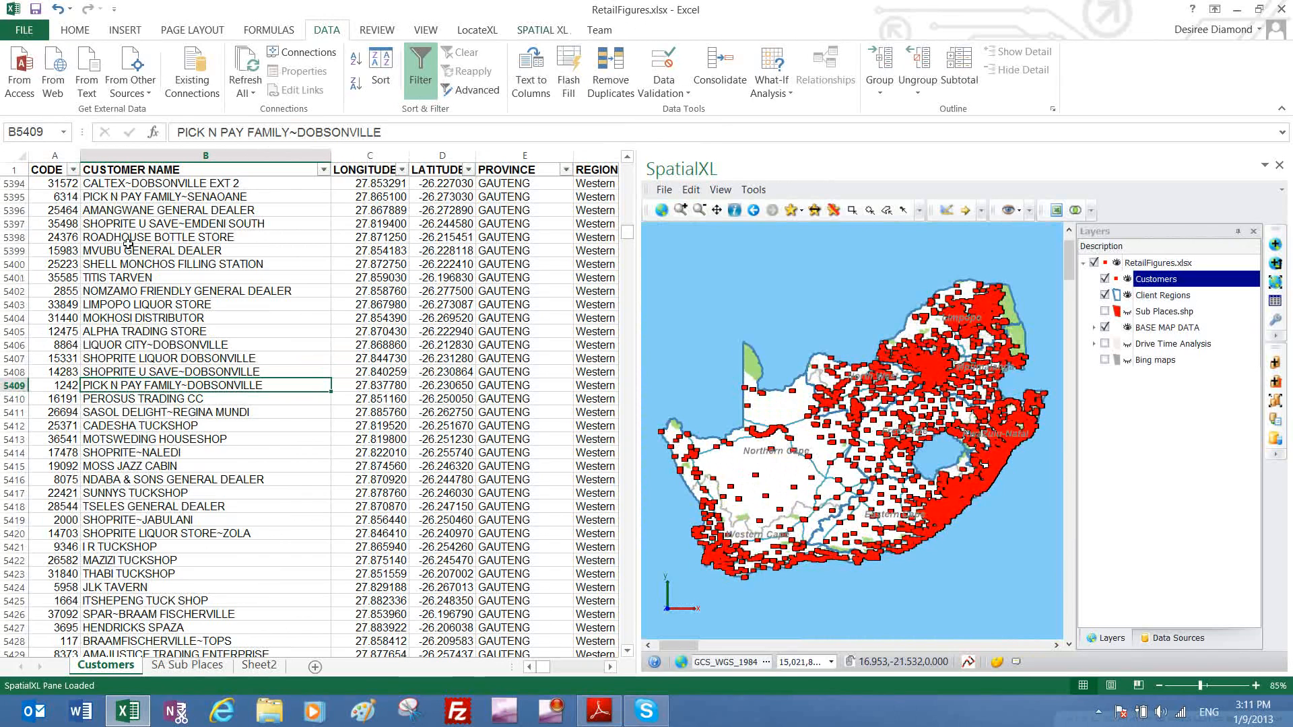
Turn on Auto Select and Auto Zoom, and locate SHOPRITE U SAVE~EMDENI SOUTH on the map from its worksheet row
{"action": "left_click", "coordinate": [556, 33]}
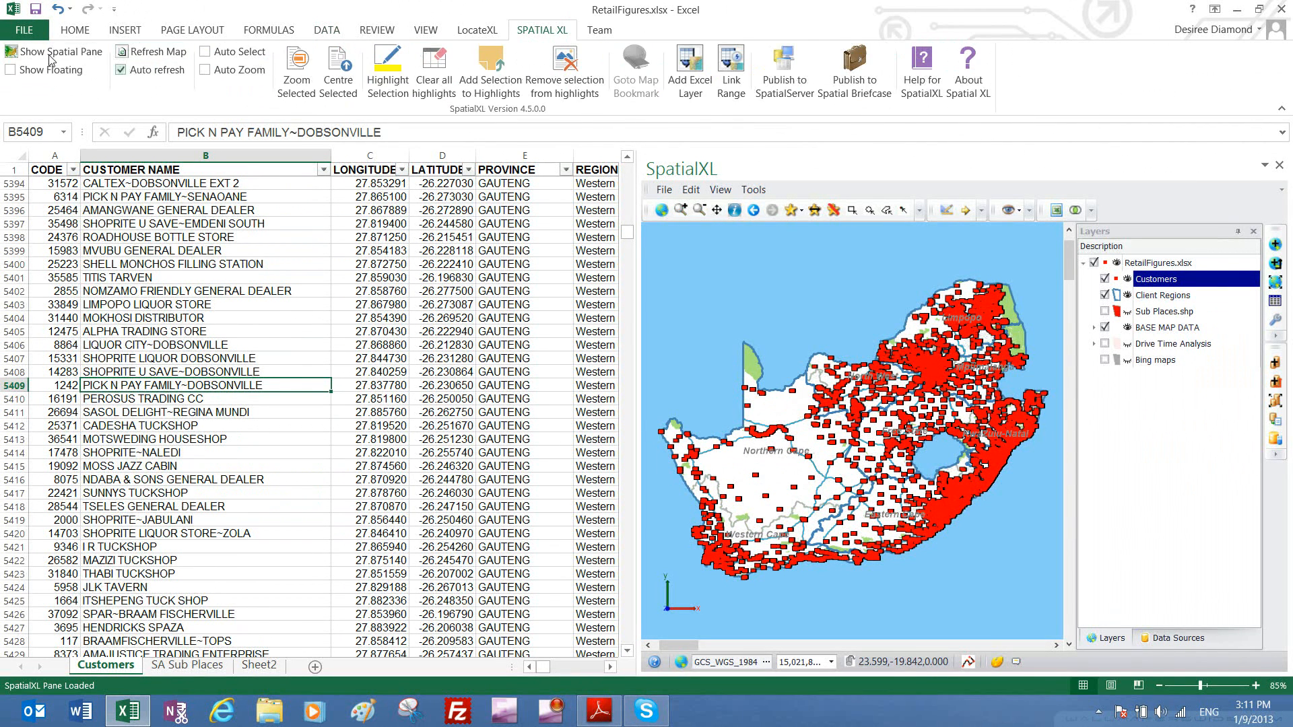
{"action": "left_click", "coordinate": [234, 52]}
{"action": "left_click", "coordinate": [127, 222]}
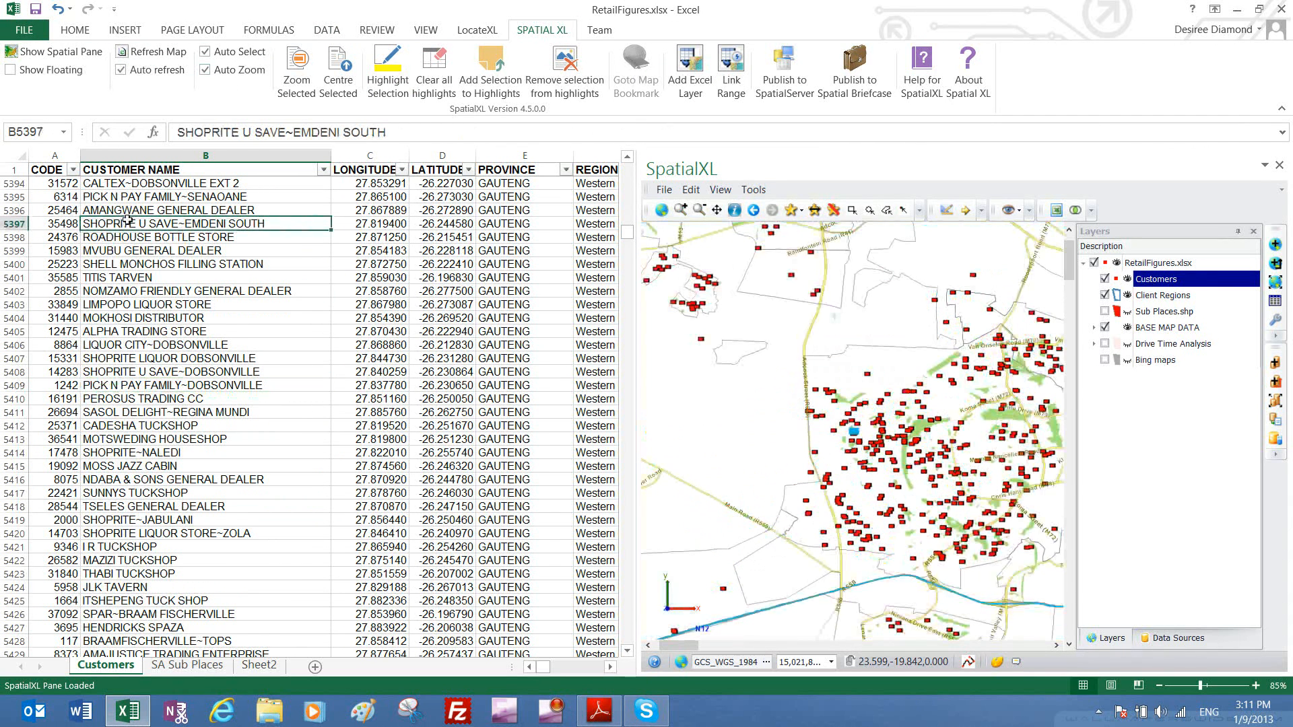
Locate ALPHA TRADING STORE, SHOPRITE~NALEDI, I R TUCKSHOP, GESTOS BUSINESS ENTERPRISE and BEACH LIQUOR STORE on the map from their worksheet rows
{"action": "left_click", "coordinate": [261, 333]}
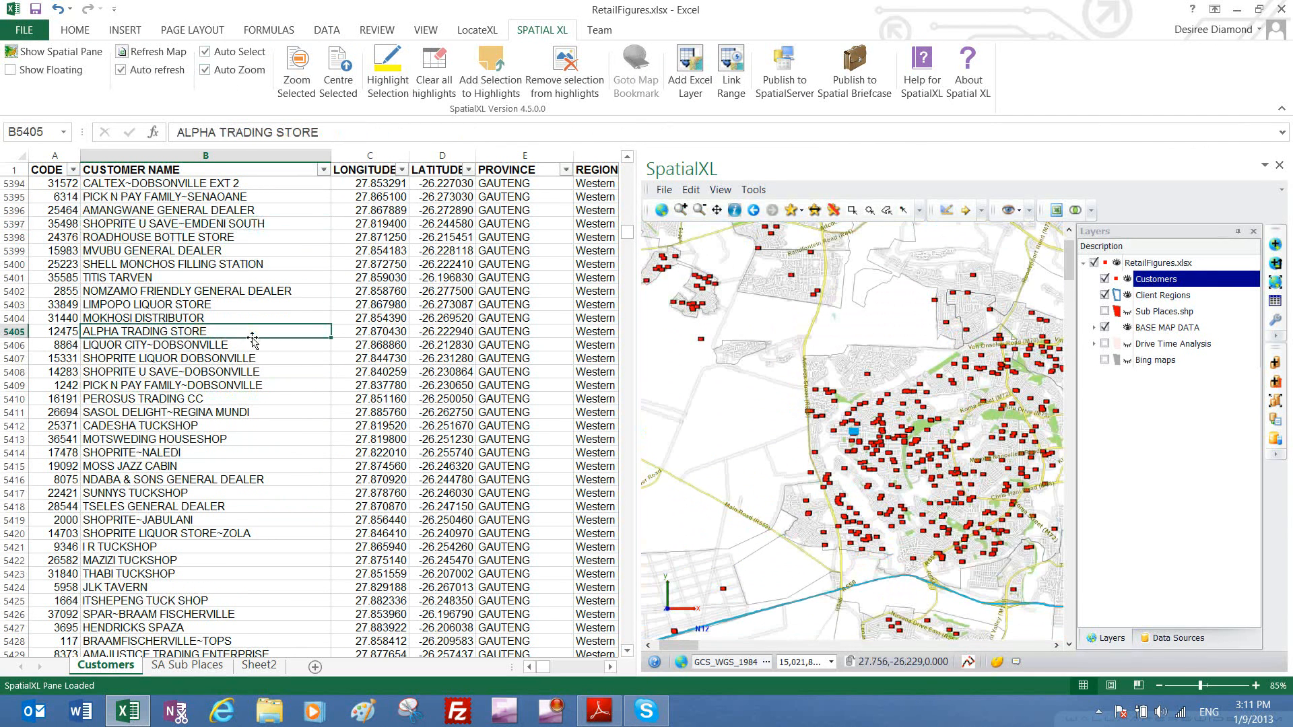
{"action": "left_click", "coordinate": [94, 452]}
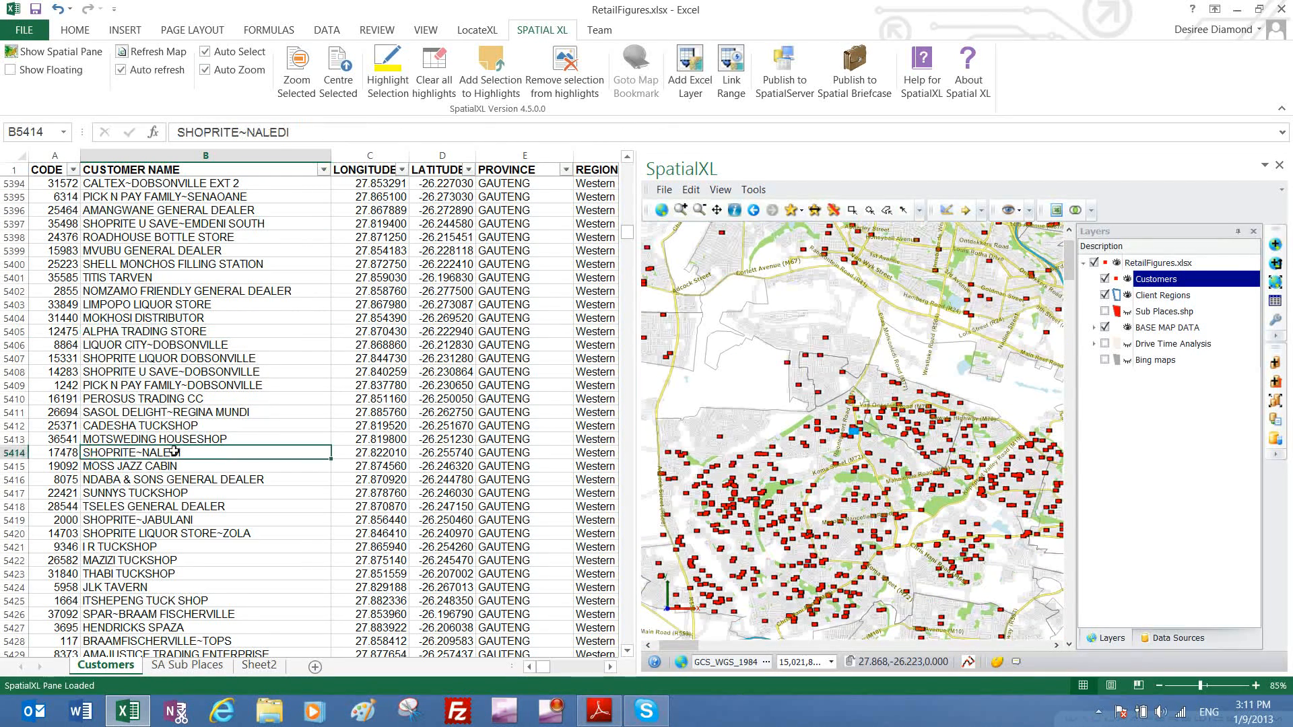
{"action": "left_click", "coordinate": [138, 547]}
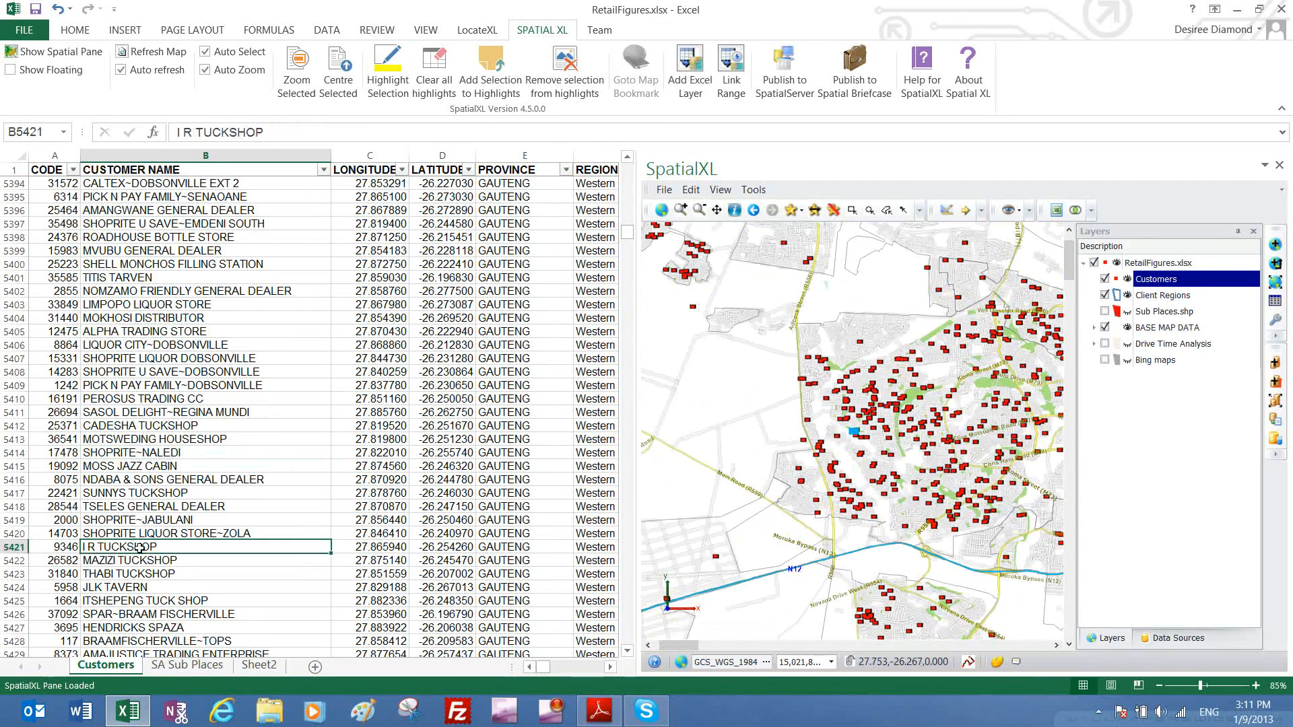
{"action": "scroll", "coordinate": [231, 486], "scroll_direction": "down", "scroll_amount": 20}
{"action": "left_click", "coordinate": [182, 466]}
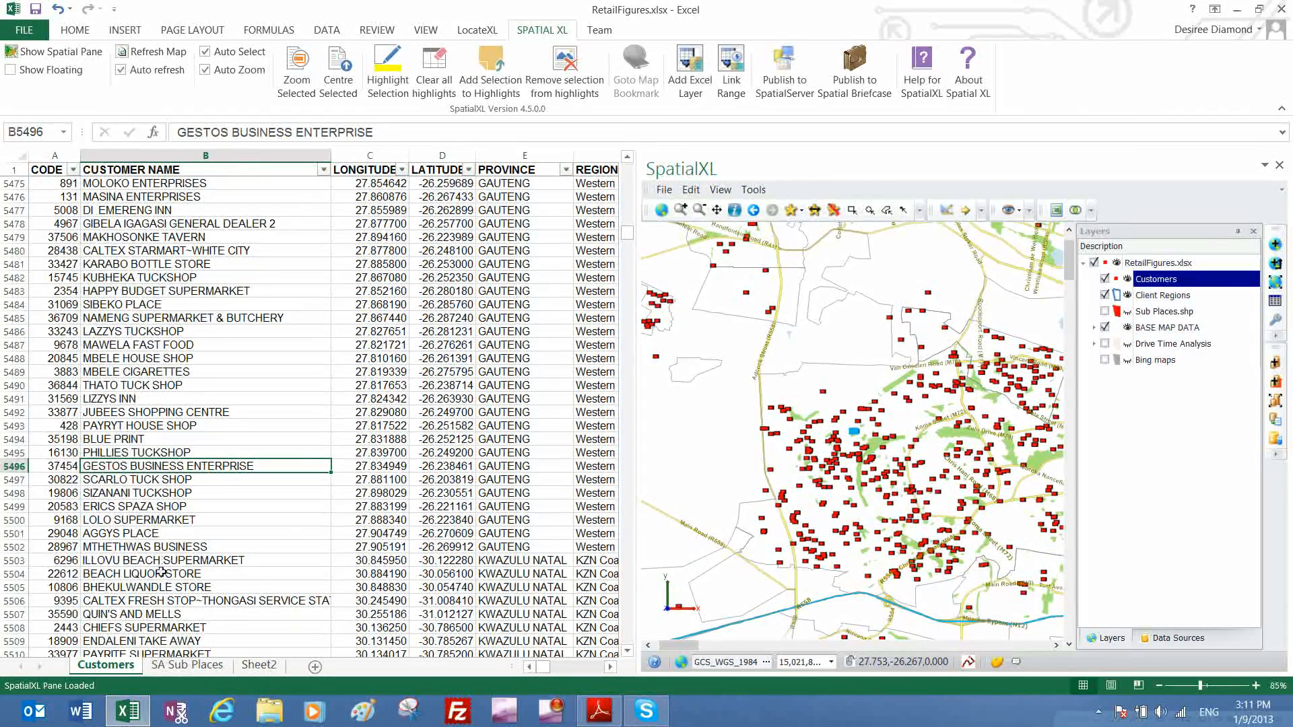
{"action": "left_click", "coordinate": [162, 572]}
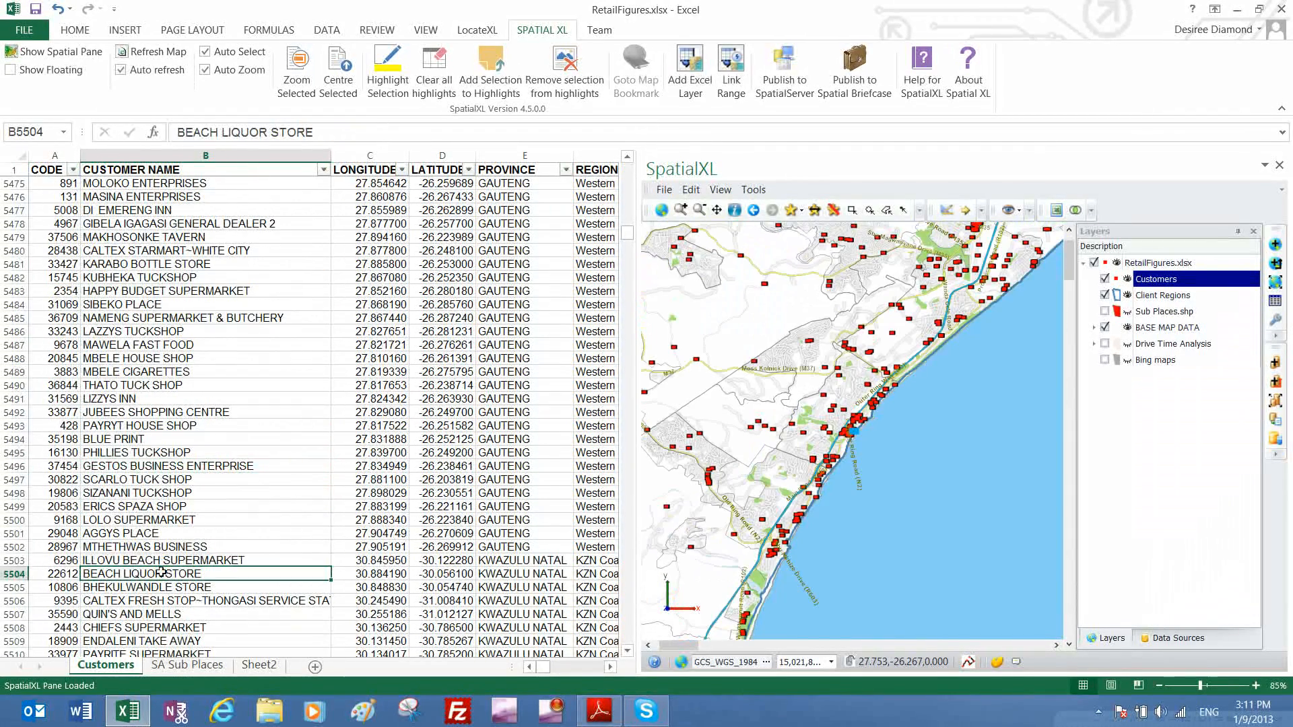
Turn off Auto Select and Auto Zoom, and select the MBELE HOUSE SHOP cell in the worksheet
{"action": "left_click", "coordinate": [205, 70]}
{"action": "left_click", "coordinate": [216, 357]}
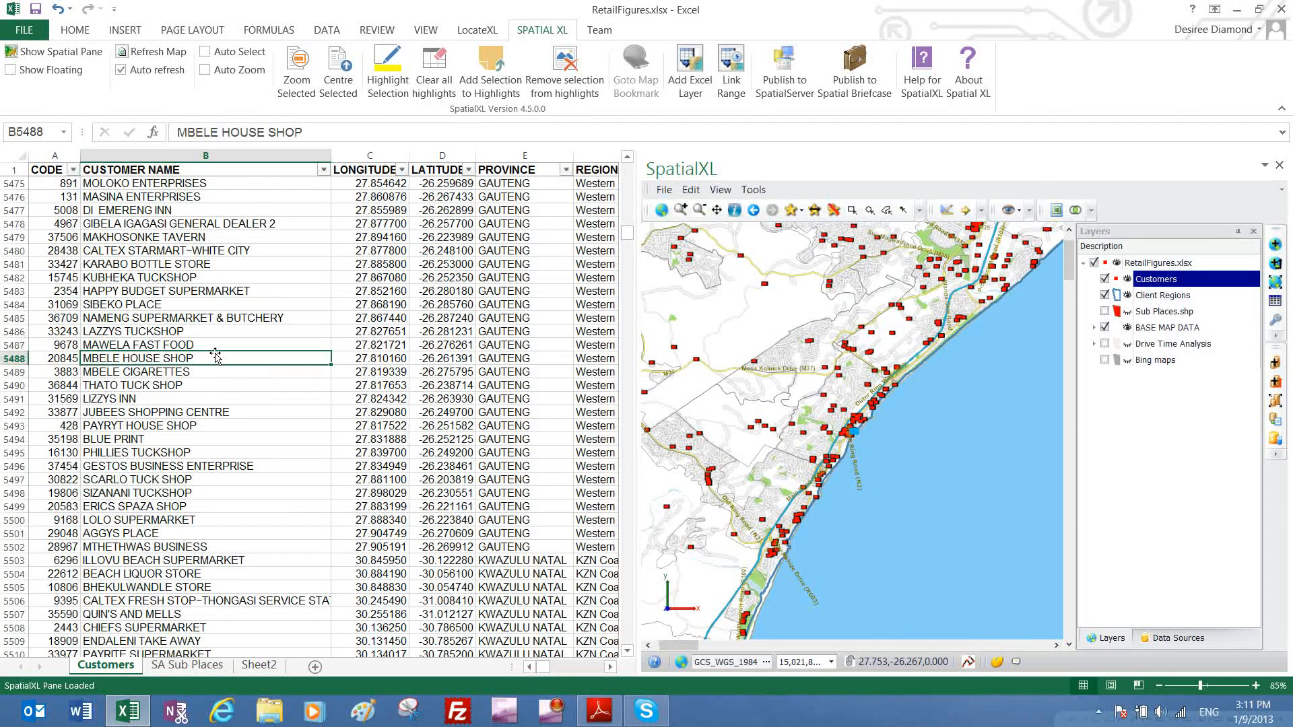
Inspect the item properties of the SUPERSPAR~MEGA PHILANI customer point on the map
{"action": "left_click", "coordinate": [735, 211]}
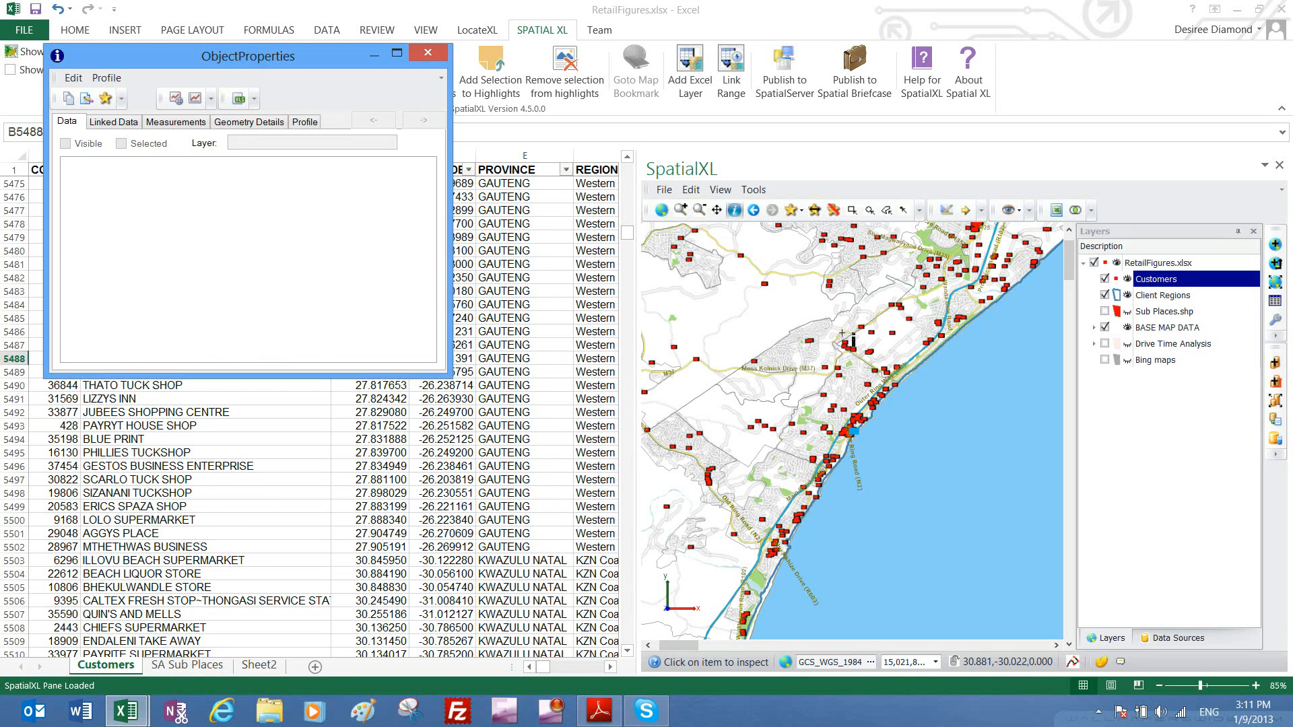
{"action": "left_click", "coordinate": [840, 291]}
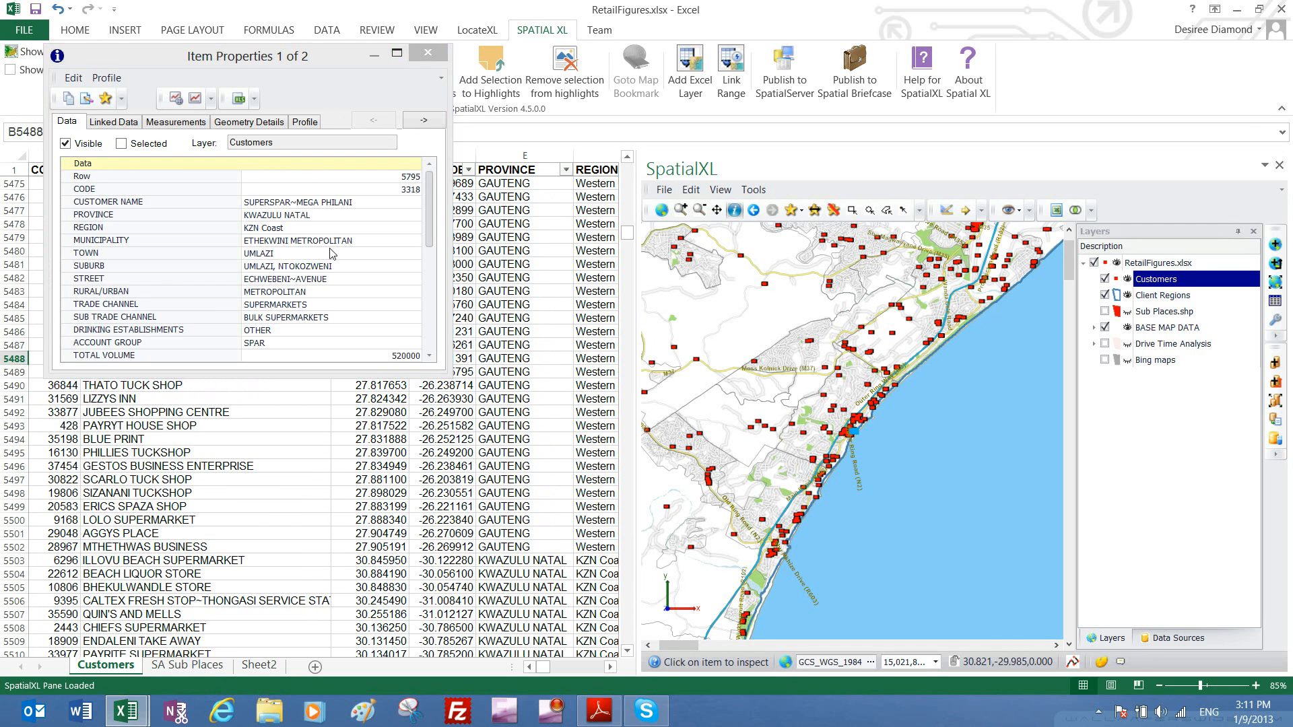
{"action": "mouse_move", "coordinate": [430, 232]}
{"action": "left_mouse_down"}
{"action": "mouse_move", "coordinate": [435, 342]}
{"action": "mouse_move", "coordinate": [425, 232]}
{"action": "left_mouse_up"}
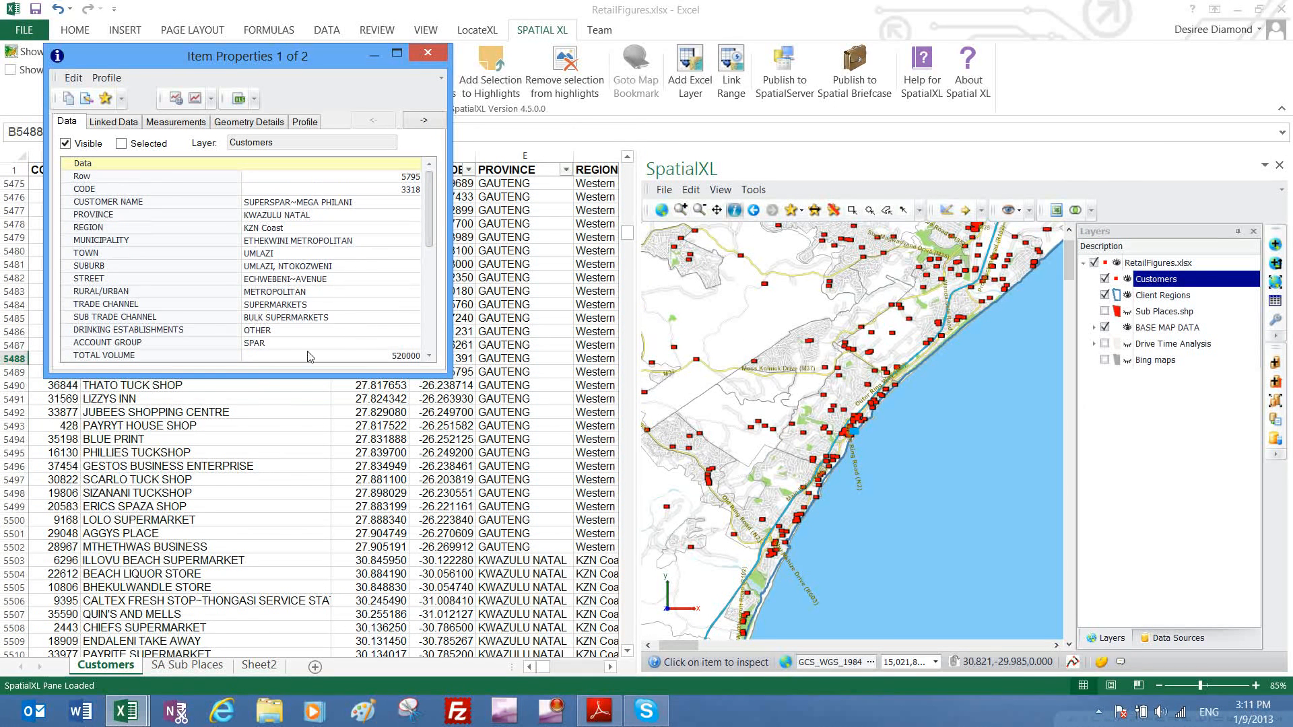
Select the inspected customer's row in the Customers worksheet and close its item properties
{"action": "left_click", "coordinate": [237, 100]}
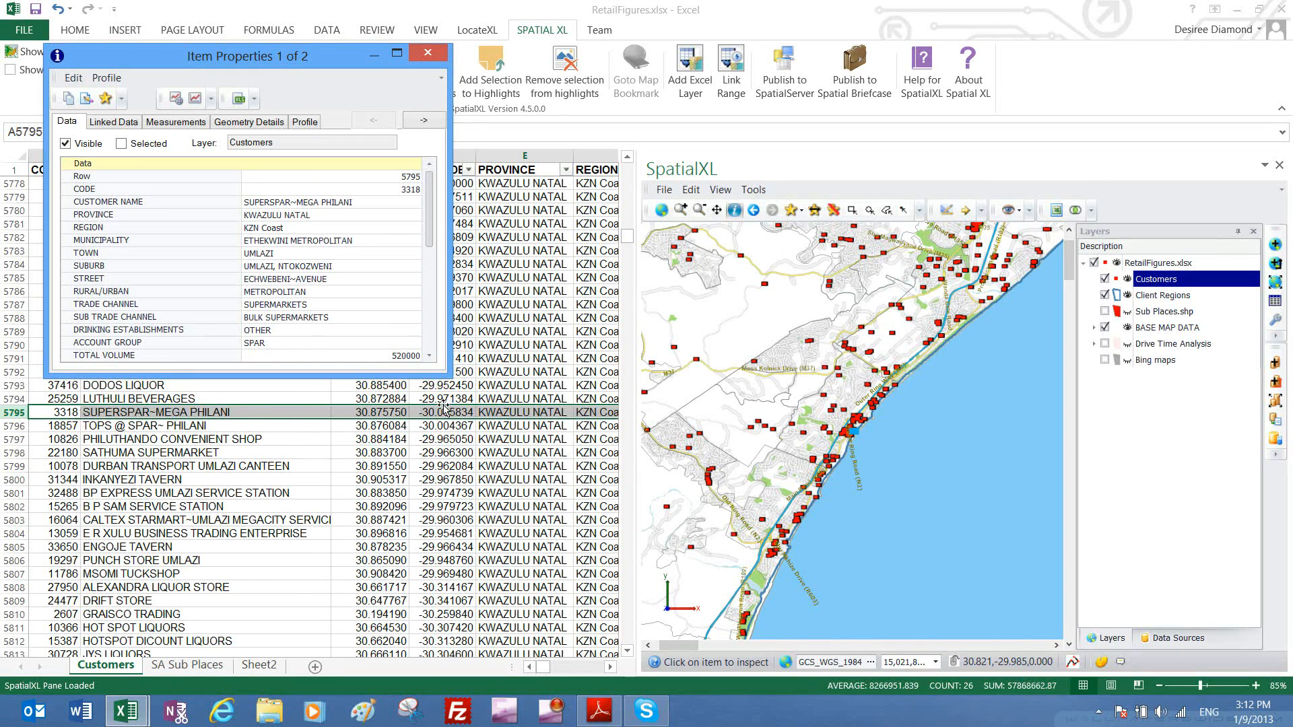
{"action": "left_click", "coordinate": [428, 58]}
{"action": "left_click", "coordinate": [418, 346]}
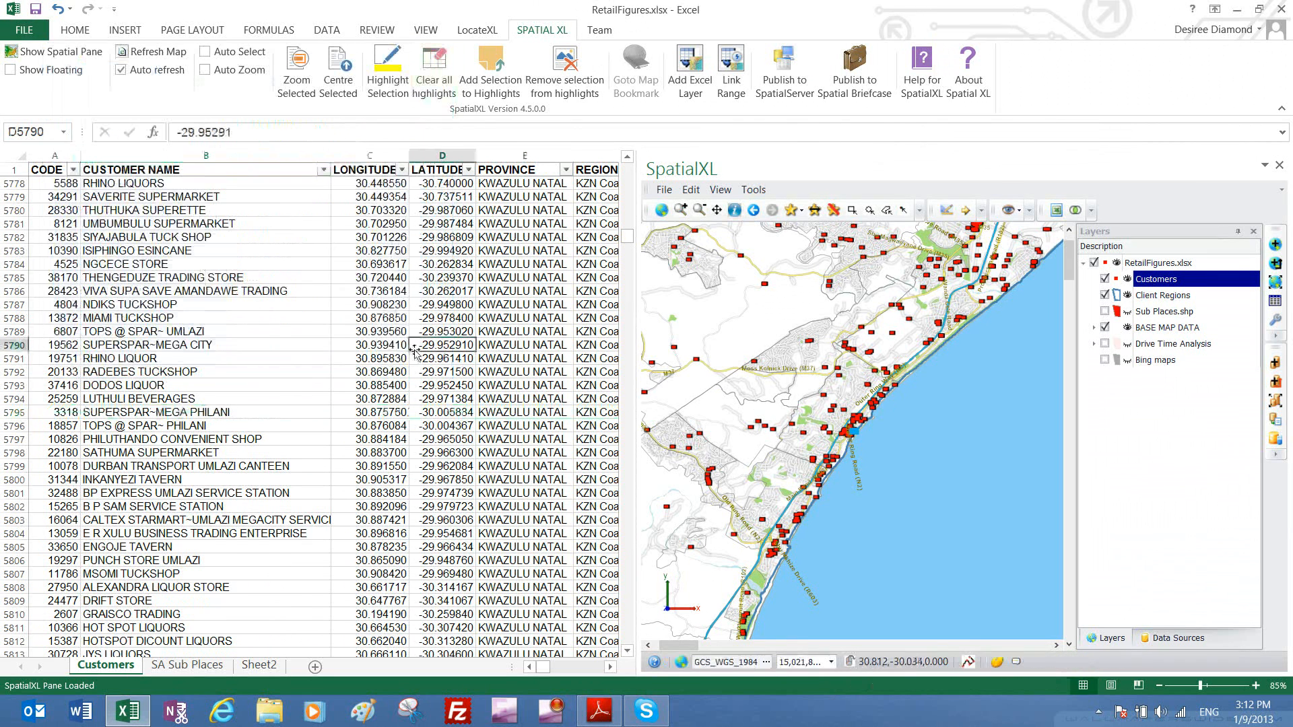
Fit the map to the full Customers layer and apply the Regions theme to it
{"action": "left_click", "coordinate": [160, 263]}
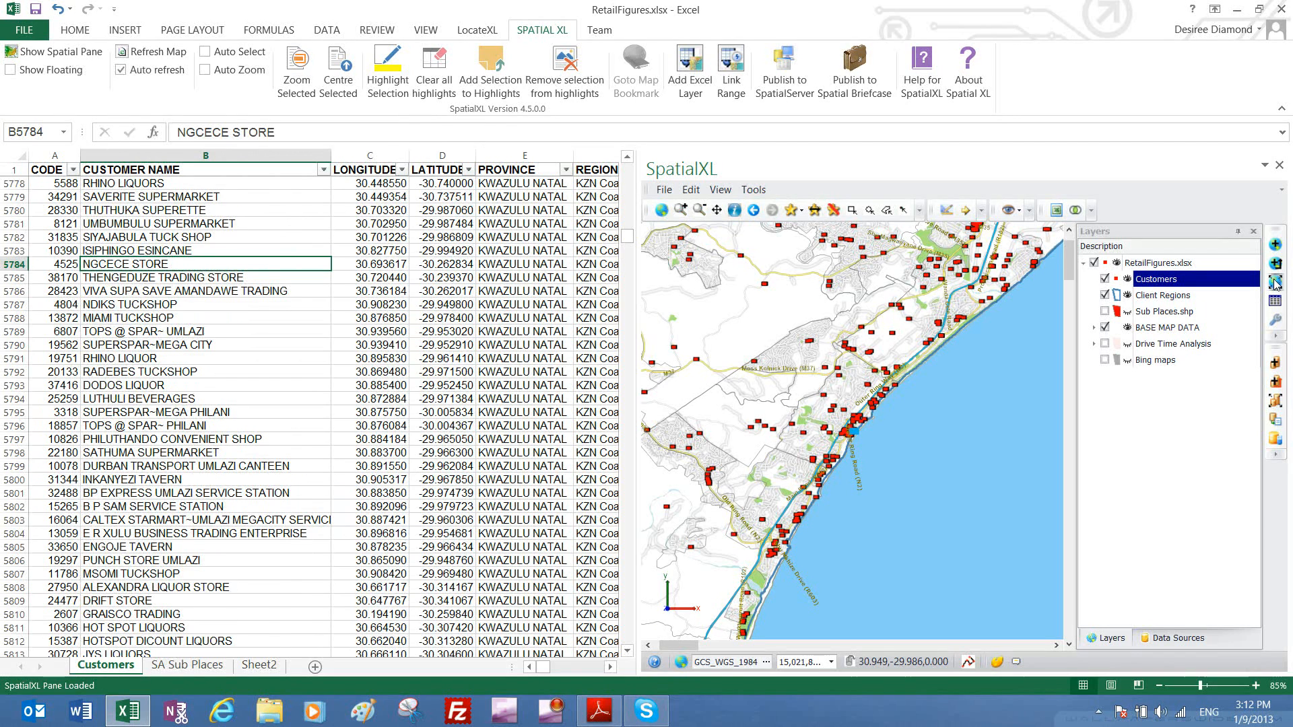
{"action": "left_click", "coordinate": [1266, 284]}
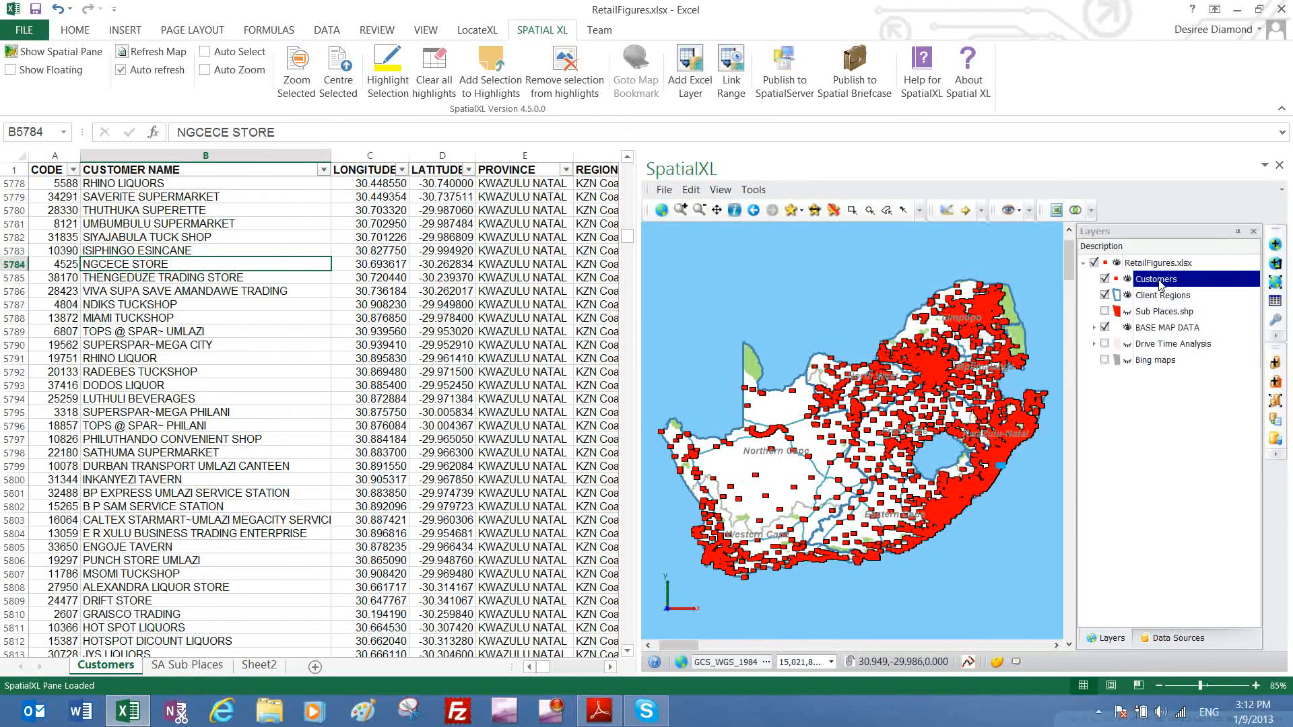
{"action": "right_click", "coordinate": [1160, 284]}
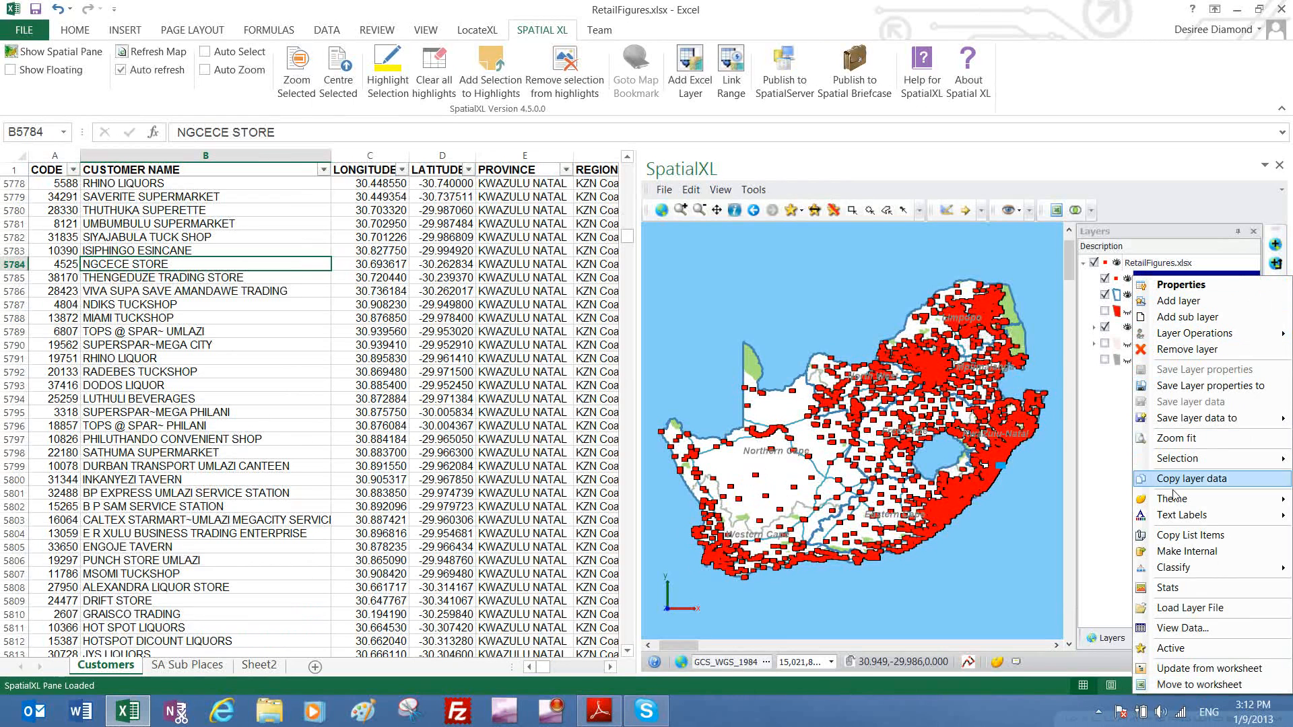
{"action": "mouse_move", "coordinate": [1175, 504]}
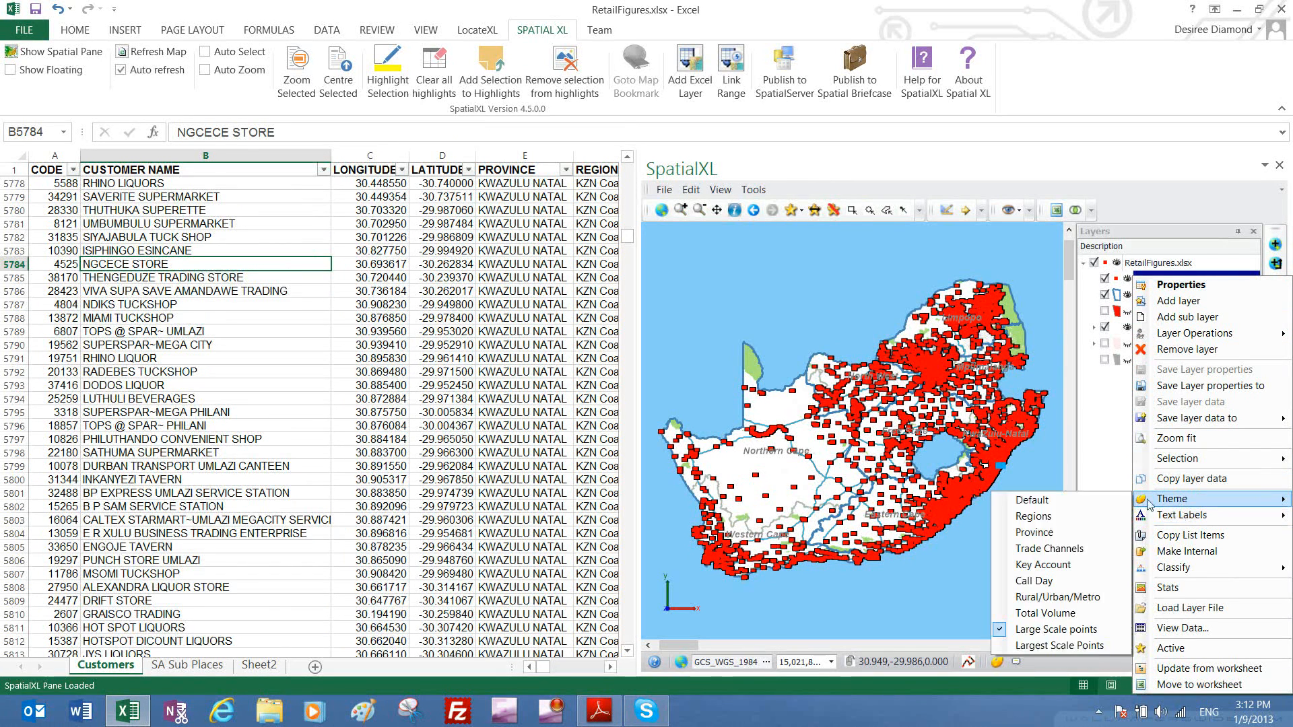
{"action": "left_click", "coordinate": [1071, 517]}
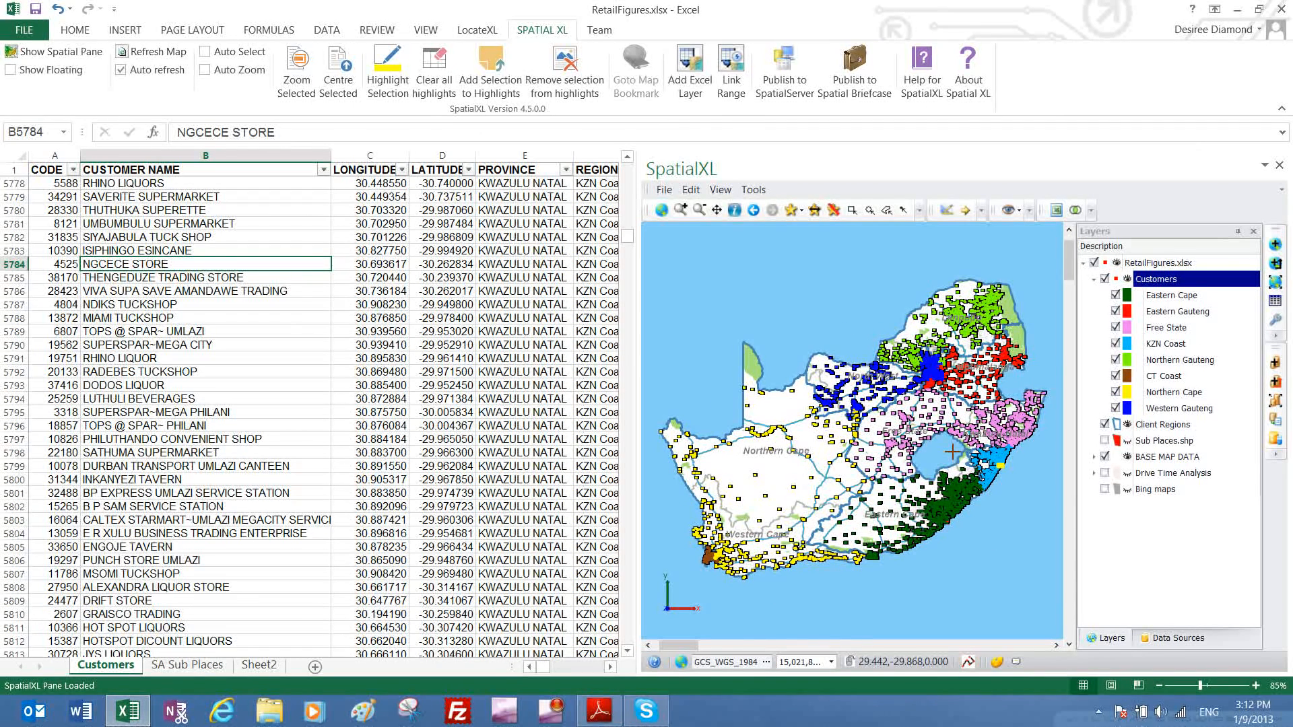
Apply the Total Volume theme to the Customers layer
{"action": "right_click", "coordinate": [1149, 283]}
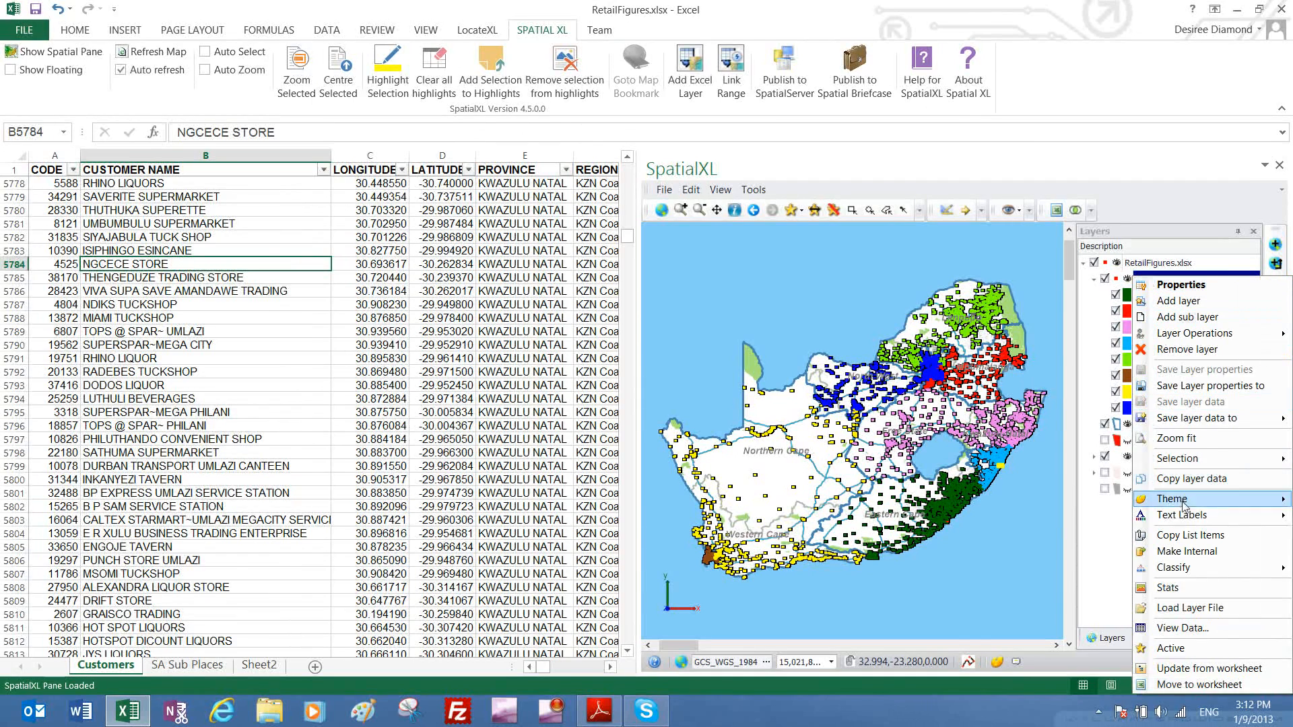
{"action": "mouse_move", "coordinate": [1179, 499]}
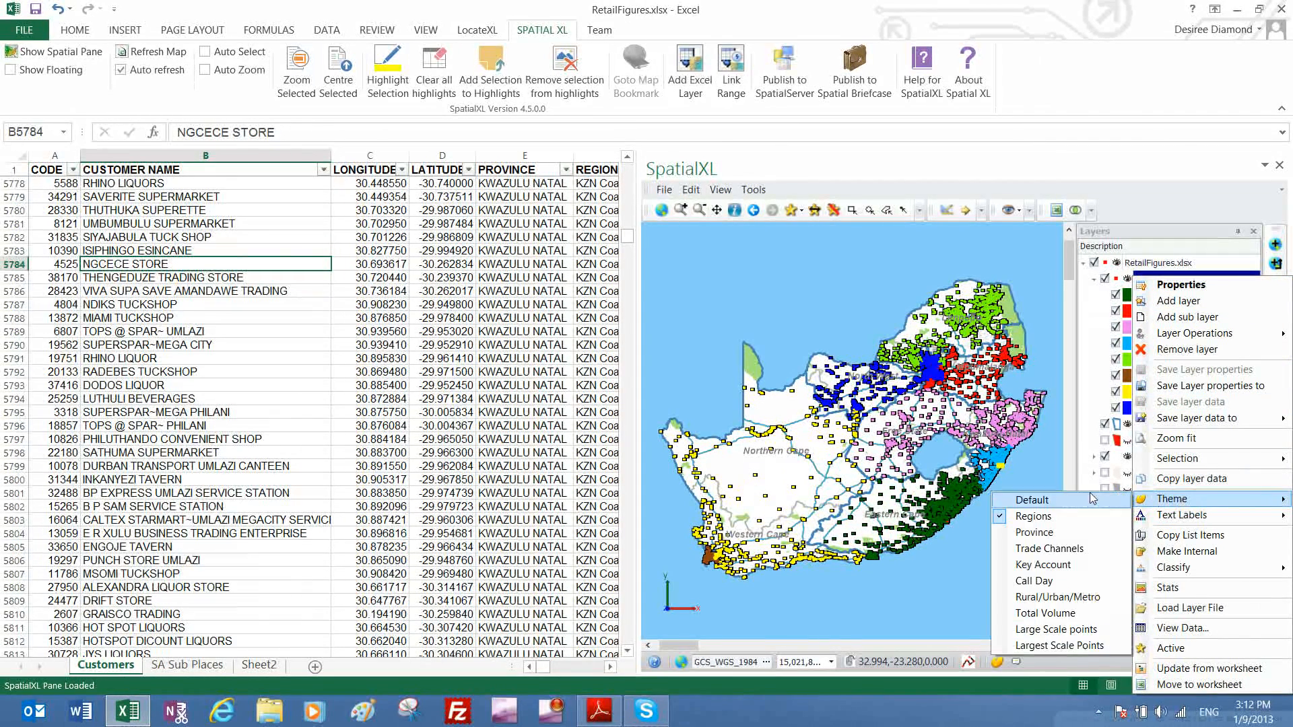
{"action": "left_click", "coordinate": [1041, 613]}
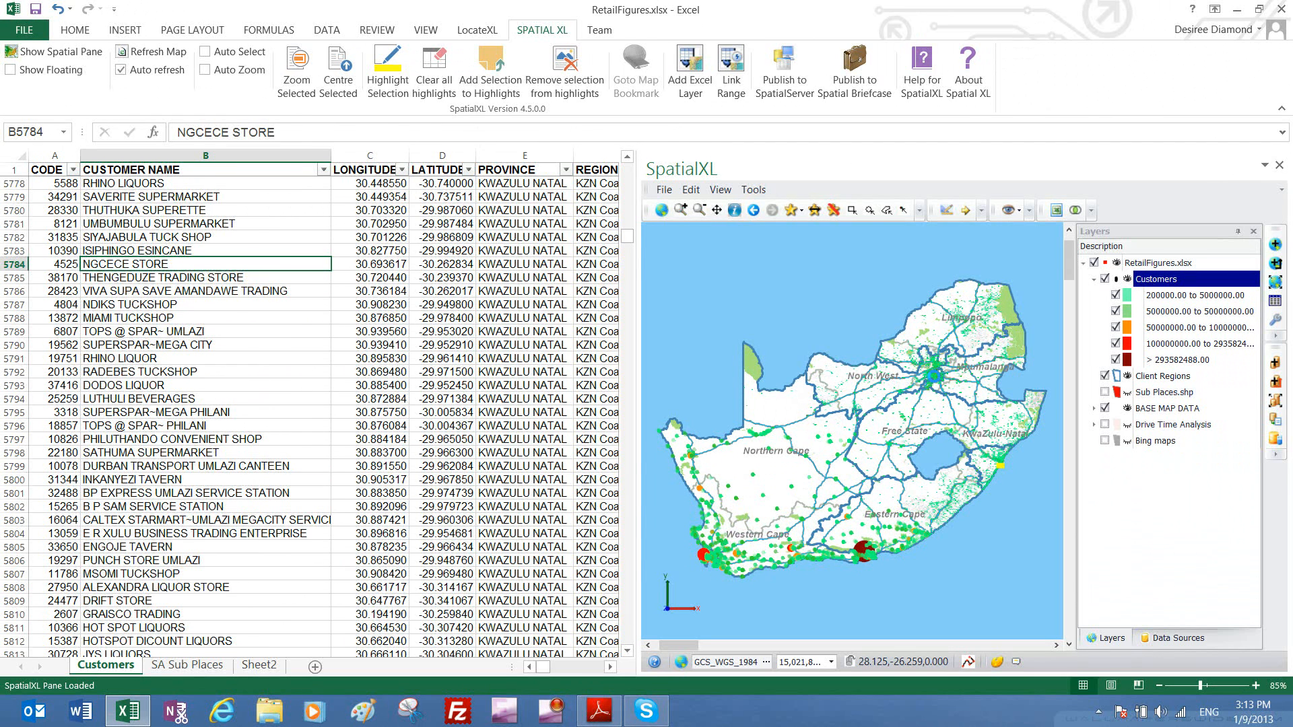
Examine the customers' total volume symbols around the Gauteng urban area on the map at a closer scale
{"action": "scroll", "coordinate": [934, 375], "scroll_direction": "up", "scroll_amount": 1}
{"action": "scroll", "coordinate": [934, 376], "scroll_direction": "up", "scroll_amount": 1}
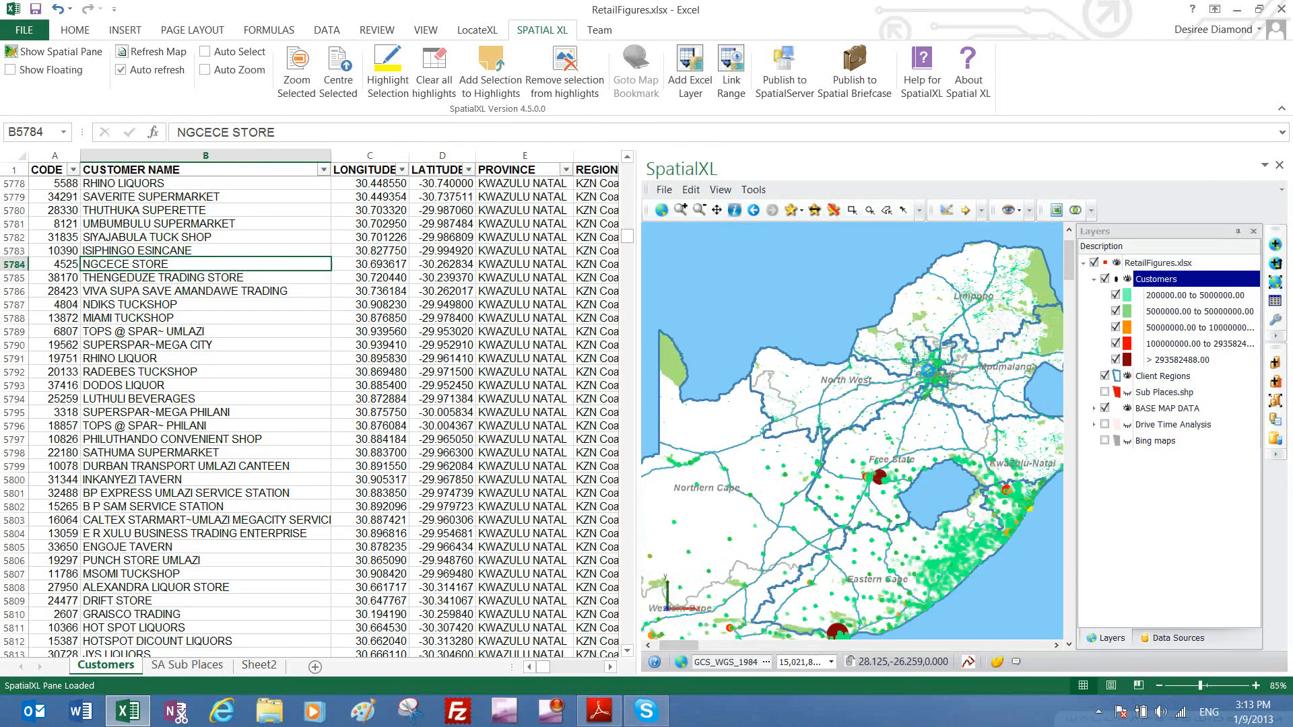
{"action": "scroll", "coordinate": [935, 383], "scroll_direction": "up", "scroll_amount": 2}
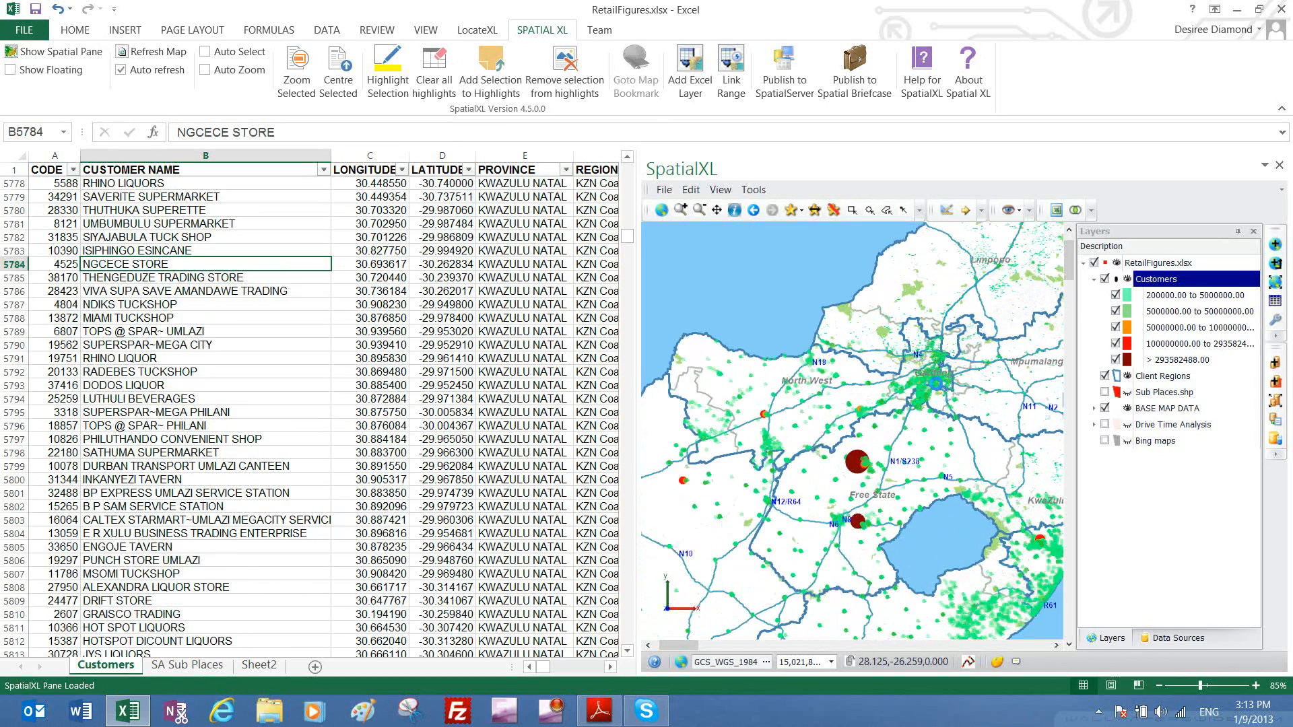
{"action": "scroll", "coordinate": [935, 383], "scroll_direction": "up", "scroll_amount": 1}
{"action": "scroll", "coordinate": [935, 383], "scroll_direction": "up", "scroll_amount": 1}
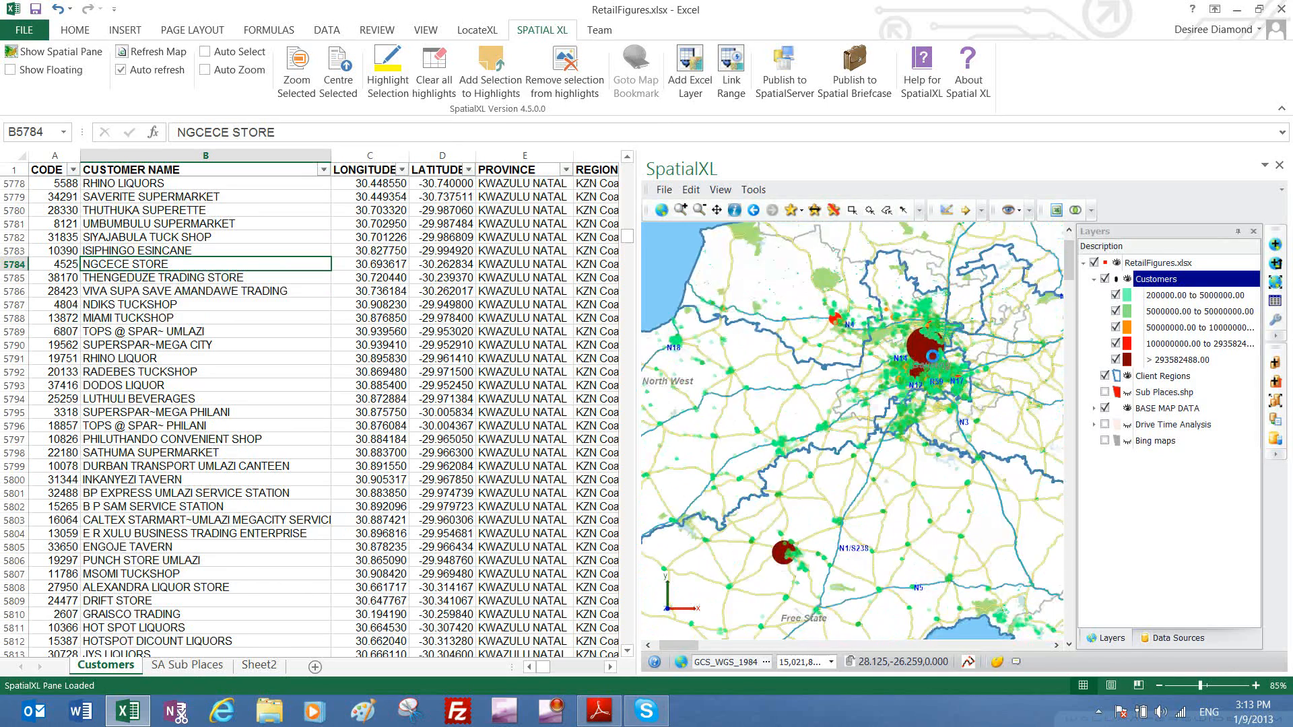
{"action": "scroll", "coordinate": [943, 350], "scroll_direction": "up", "scroll_amount": 1}
{"action": "scroll", "coordinate": [936, 347], "scroll_direction": "up", "scroll_amount": 1}
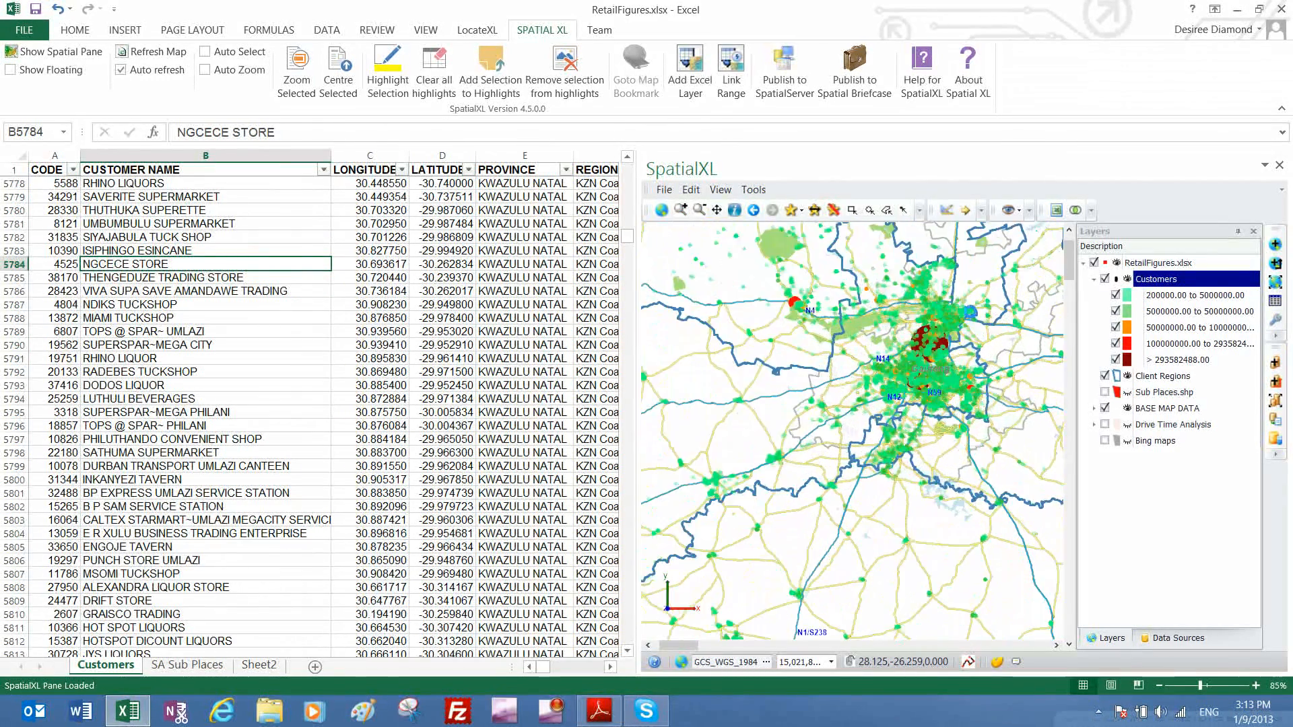
{"action": "scroll", "coordinate": [933, 340], "scroll_direction": "up", "scroll_amount": 1}
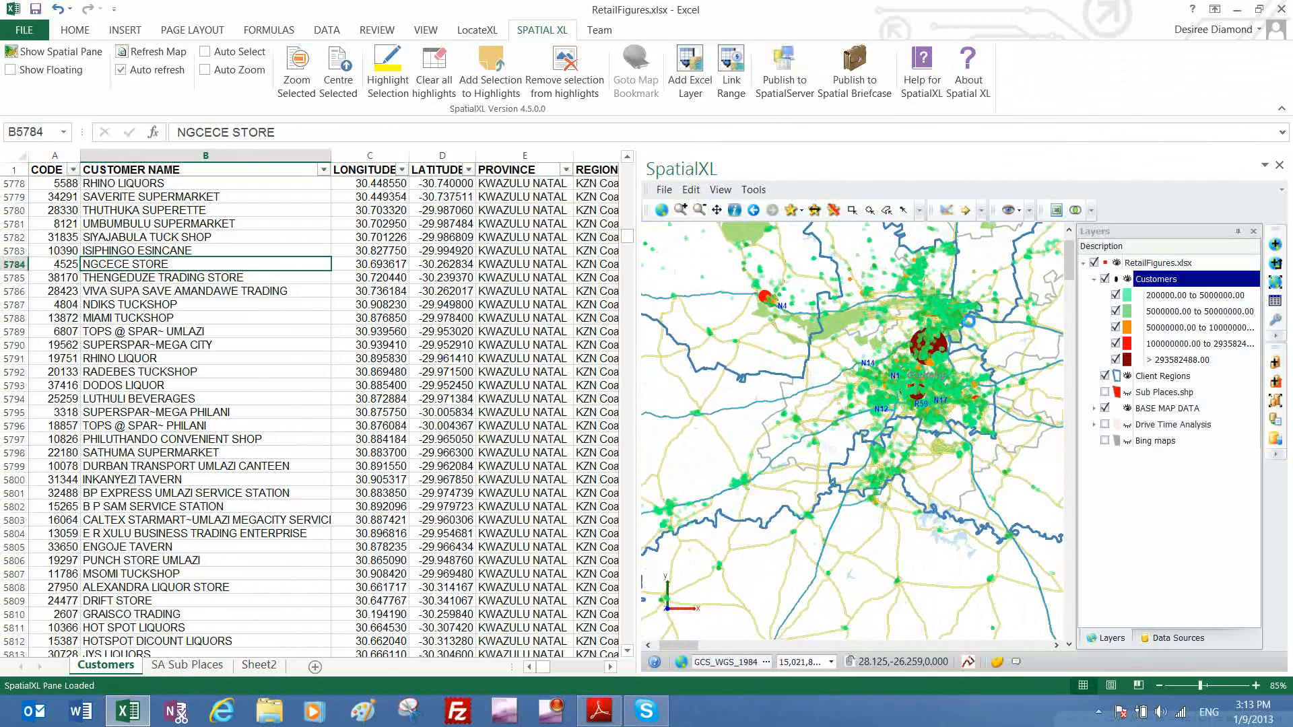
{"action": "scroll", "coordinate": [936, 343], "scroll_direction": "up", "scroll_amount": 1}
{"action": "scroll", "coordinate": [970, 323], "scroll_direction": "up", "scroll_amount": 1}
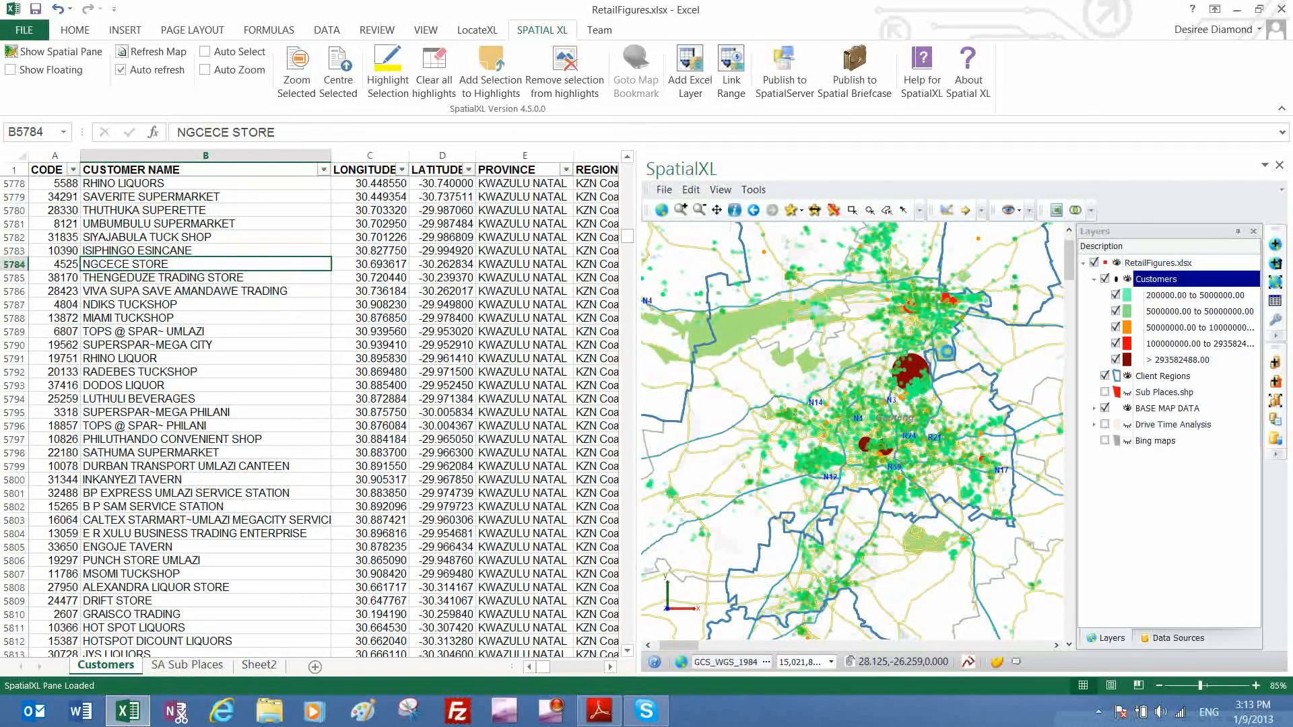
{"action": "scroll", "coordinate": [961, 340], "scroll_direction": "up", "scroll_amount": 1}
{"action": "scroll", "coordinate": [963, 340], "scroll_direction": "up", "scroll_amount": 1}
{"action": "scroll", "coordinate": [963, 340], "scroll_direction": "up", "scroll_amount": 1}
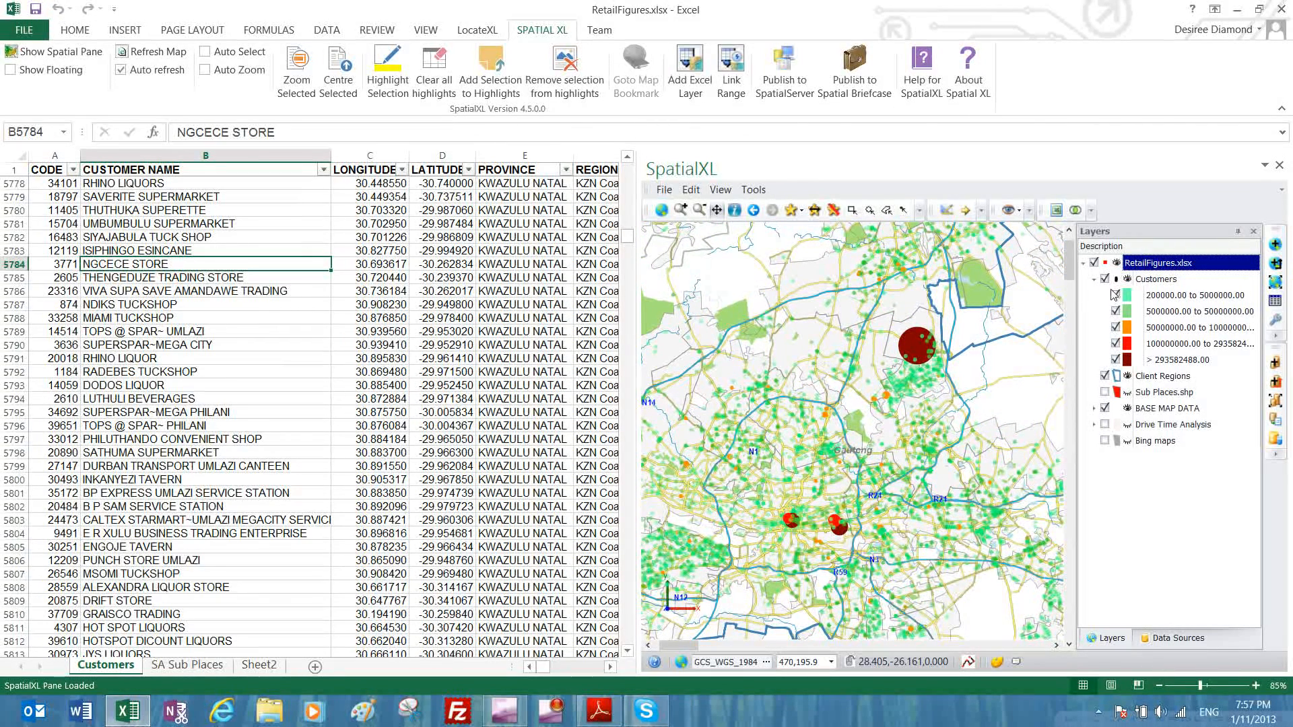
Hide the three lowest total volume classes of the Customers layer, keeping the two highest classes displayed
{"action": "left_click", "coordinate": [1116, 295]}
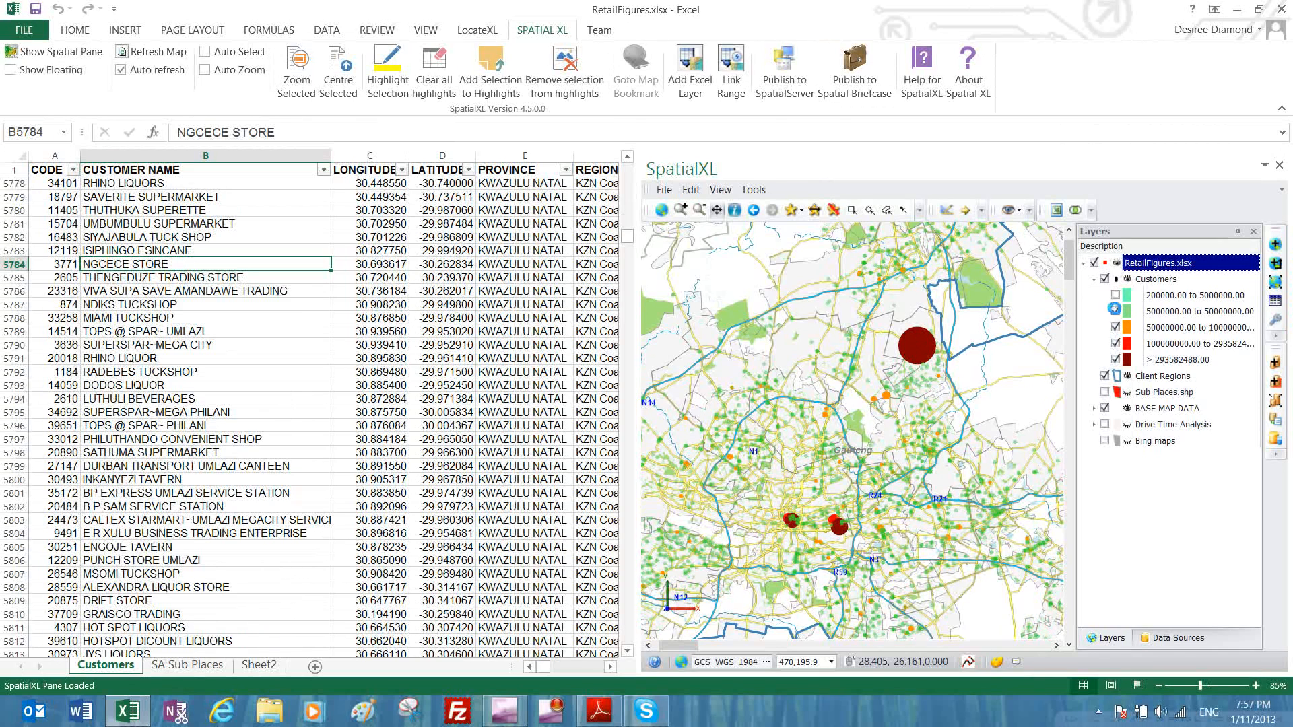
{"action": "left_click", "coordinate": [1116, 311]}
{"action": "left_click", "coordinate": [1116, 328]}
{"action": "left_click", "coordinate": [1116, 343]}
{"action": "left_click", "coordinate": [1116, 343]}
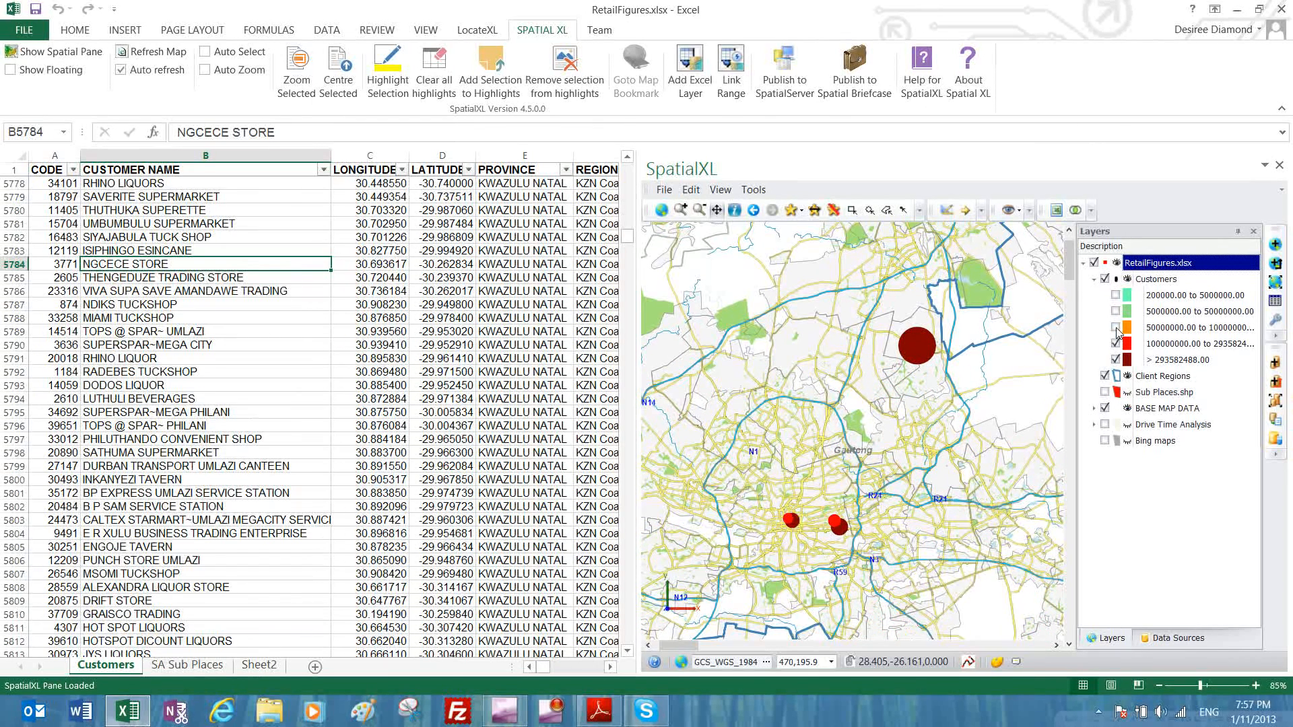
Show the three lowest total volume classes of the Customers layer again
{"action": "left_click", "coordinate": [1116, 327]}
{"action": "left_click", "coordinate": [1116, 311]}
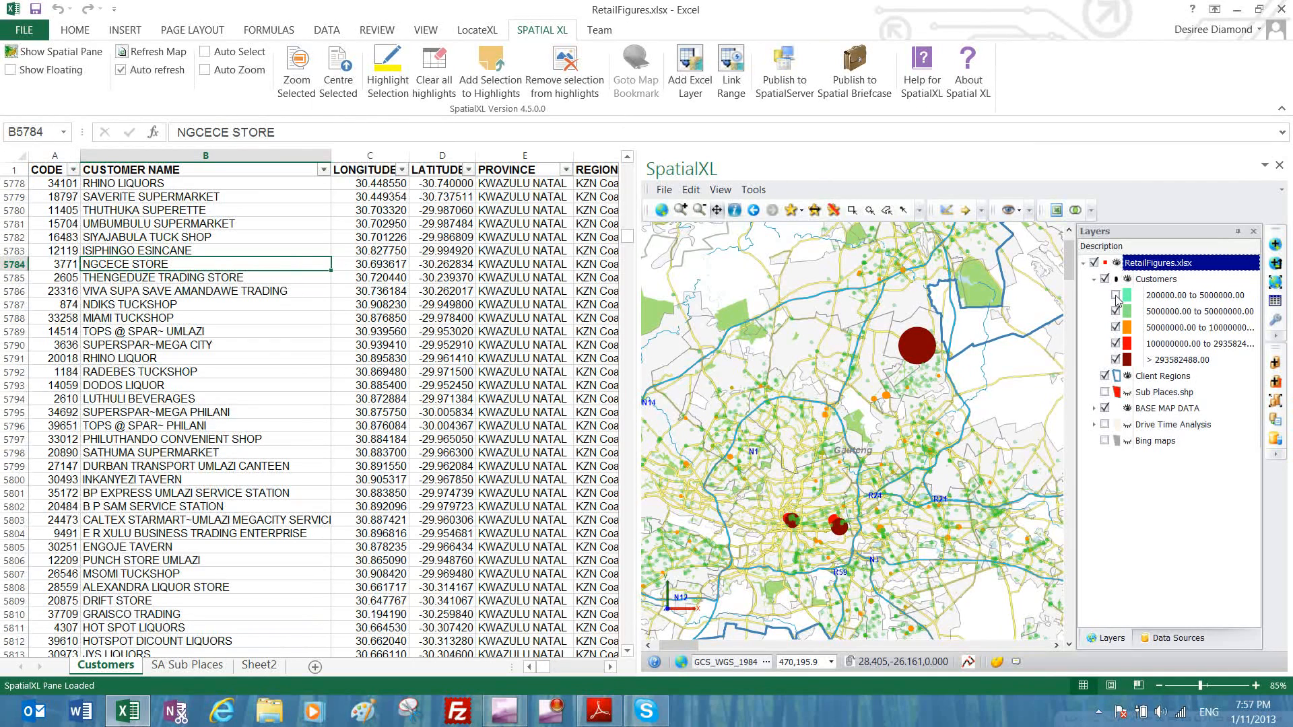
{"action": "left_click", "coordinate": [1116, 296]}
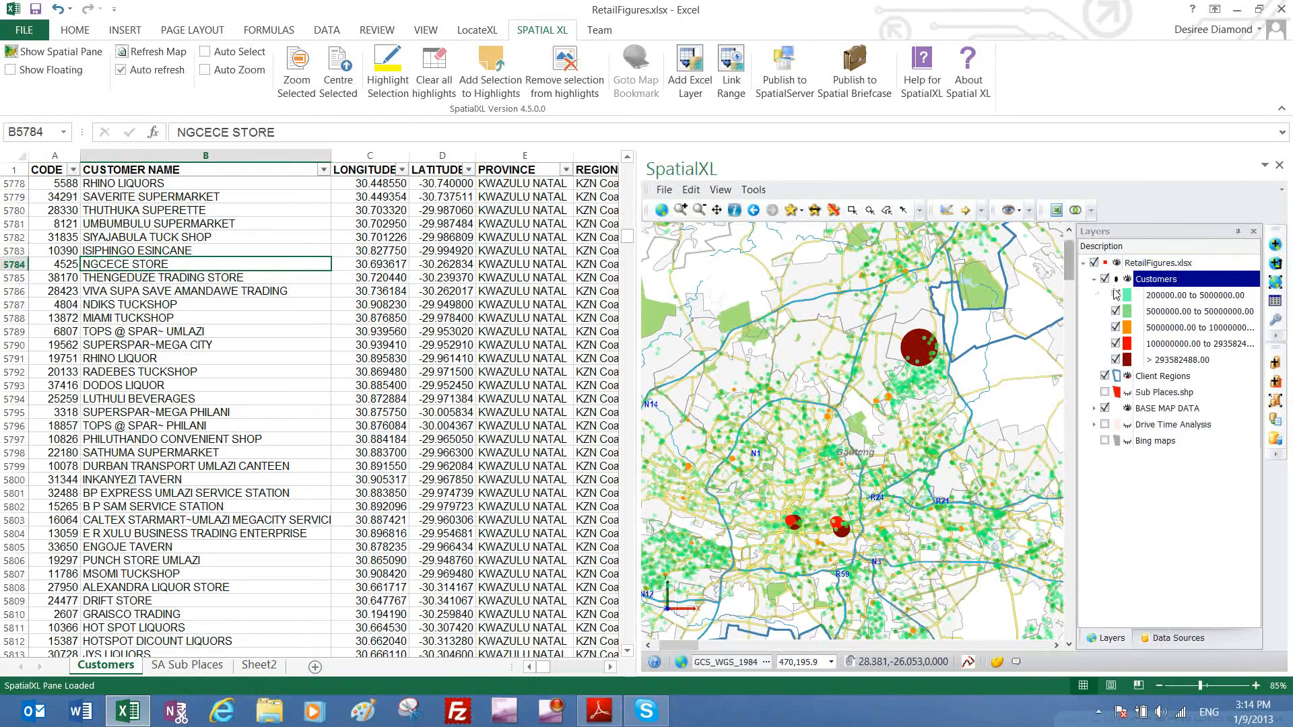
Replace the Total Volume theme on the Customers layer with the plain theme of uniform red points
{"action": "right_click", "coordinate": [1172, 278]}
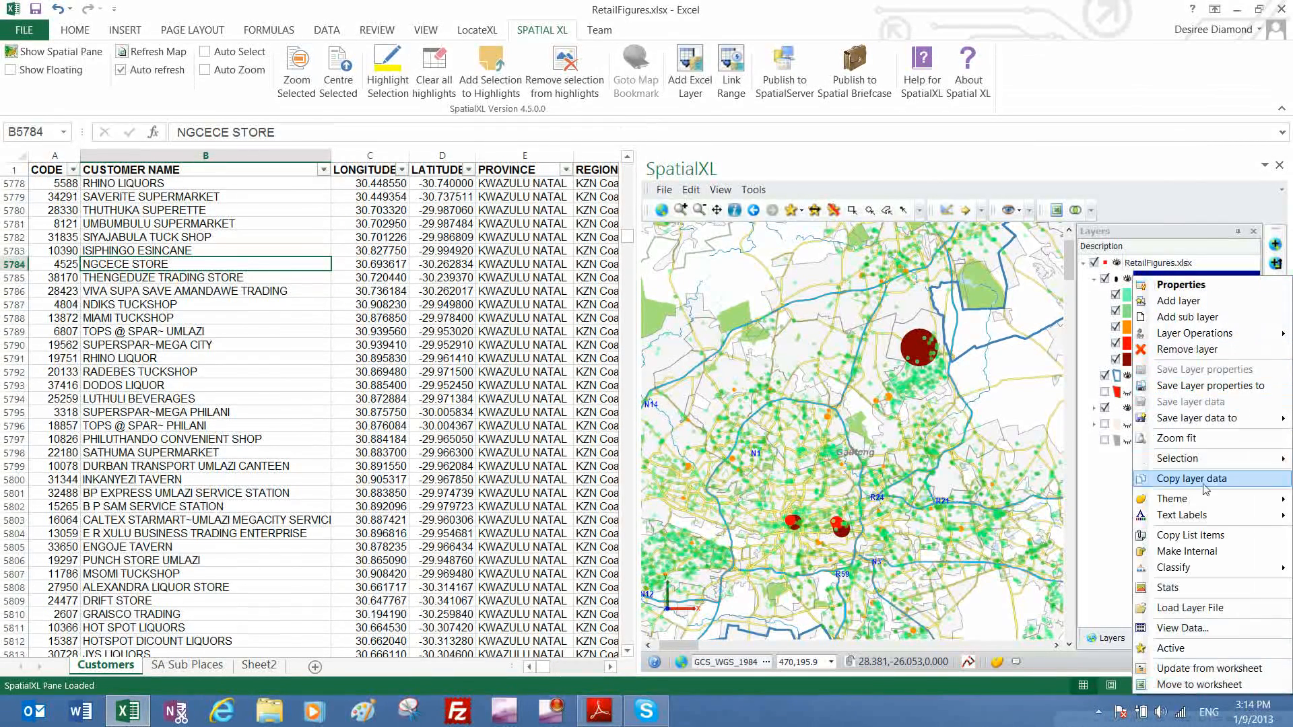
{"action": "left_click", "coordinate": [1099, 507]}
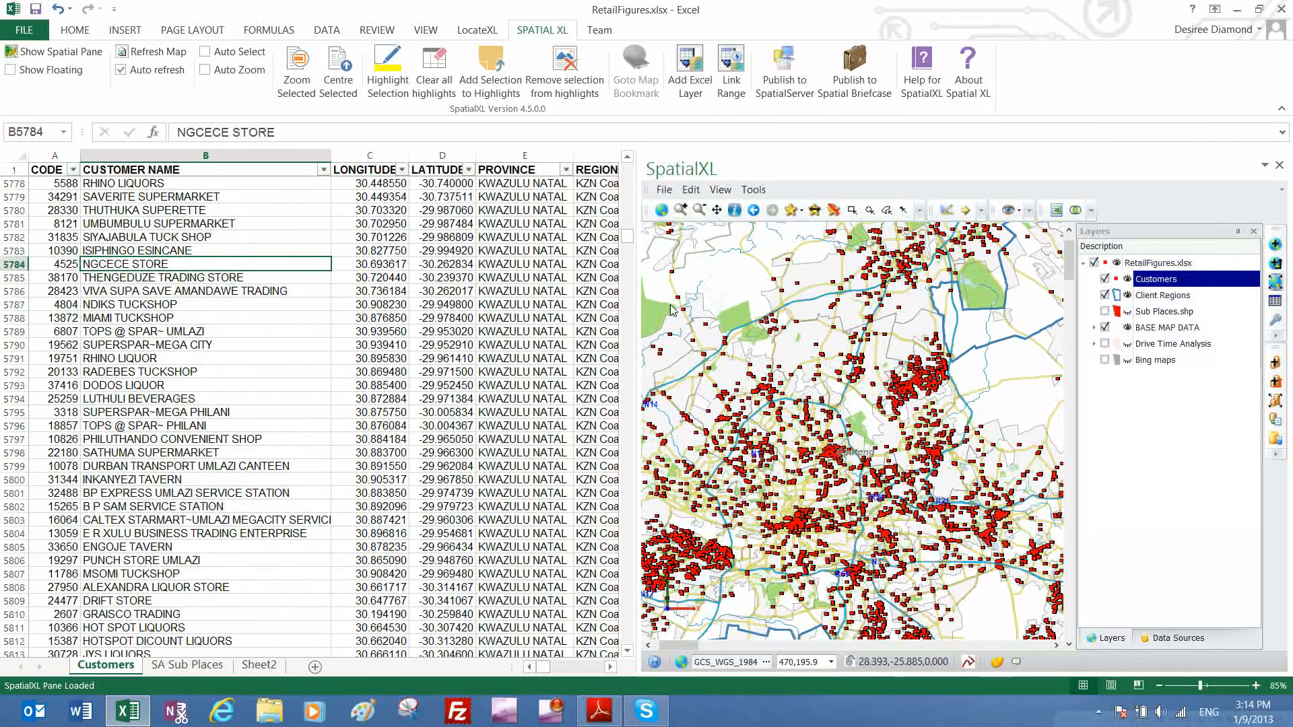
Filter the AREA MANAGER column of the Customers worksheet to only the first listed area manager
{"action": "left_click", "coordinate": [363, 263]}
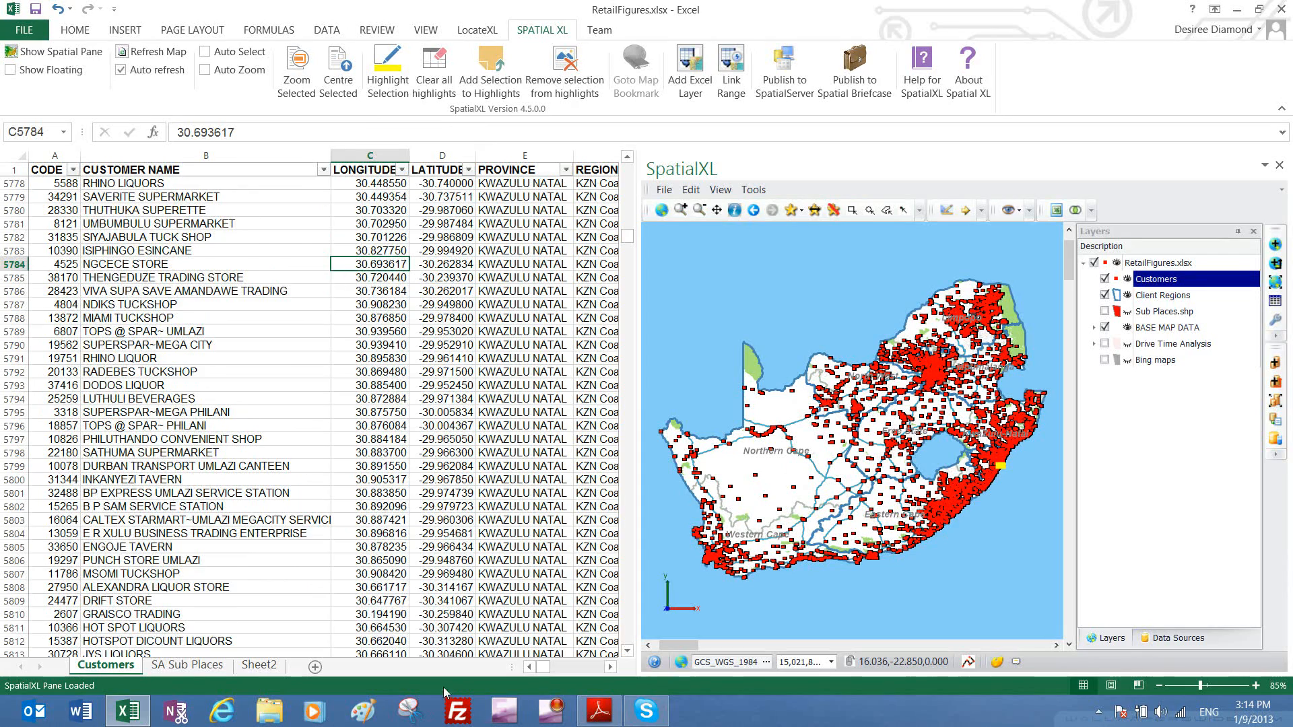
{"action": "left_click", "coordinate": [612, 668]}
{"action": "left_click", "coordinate": [611, 668]}
{"action": "left_click", "coordinate": [612, 668]}
{"action": "left_click", "coordinate": [612, 668]}
{"action": "left_click", "coordinate": [611, 668]}
{"action": "left_click", "coordinate": [612, 668]}
{"action": "left_click", "coordinate": [612, 668]}
{"action": "left_click", "coordinate": [612, 668]}
{"action": "left_click", "coordinate": [611, 668]}
{"action": "left_click", "coordinate": [611, 668]}
{"action": "left_click", "coordinate": [612, 668]}
{"action": "left_click", "coordinate": [612, 668]}
{"action": "left_click", "coordinate": [611, 669]}
{"action": "left_click", "coordinate": [612, 668]}
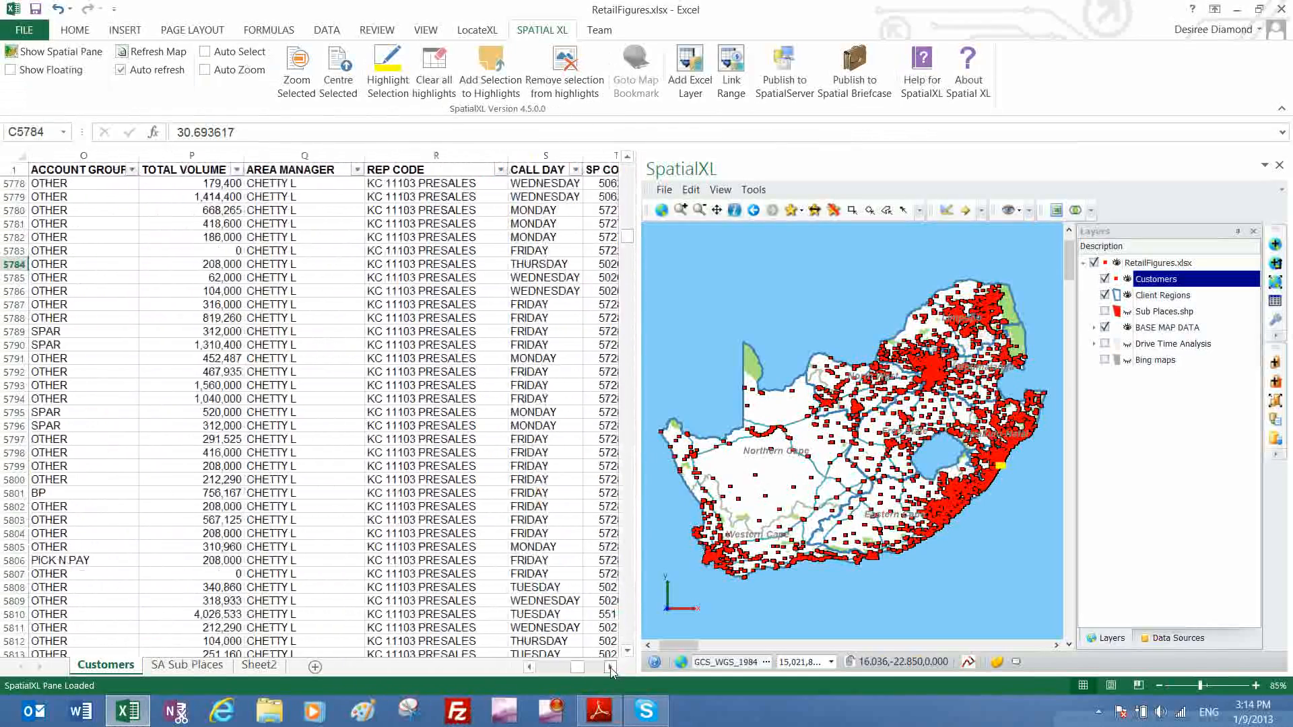
{"action": "left_click", "coordinate": [357, 170]}
{"action": "left_click", "coordinate": [187, 332]}
{"action": "left_click", "coordinate": [208, 347]}
{"action": "left_click", "coordinate": [263, 461]}
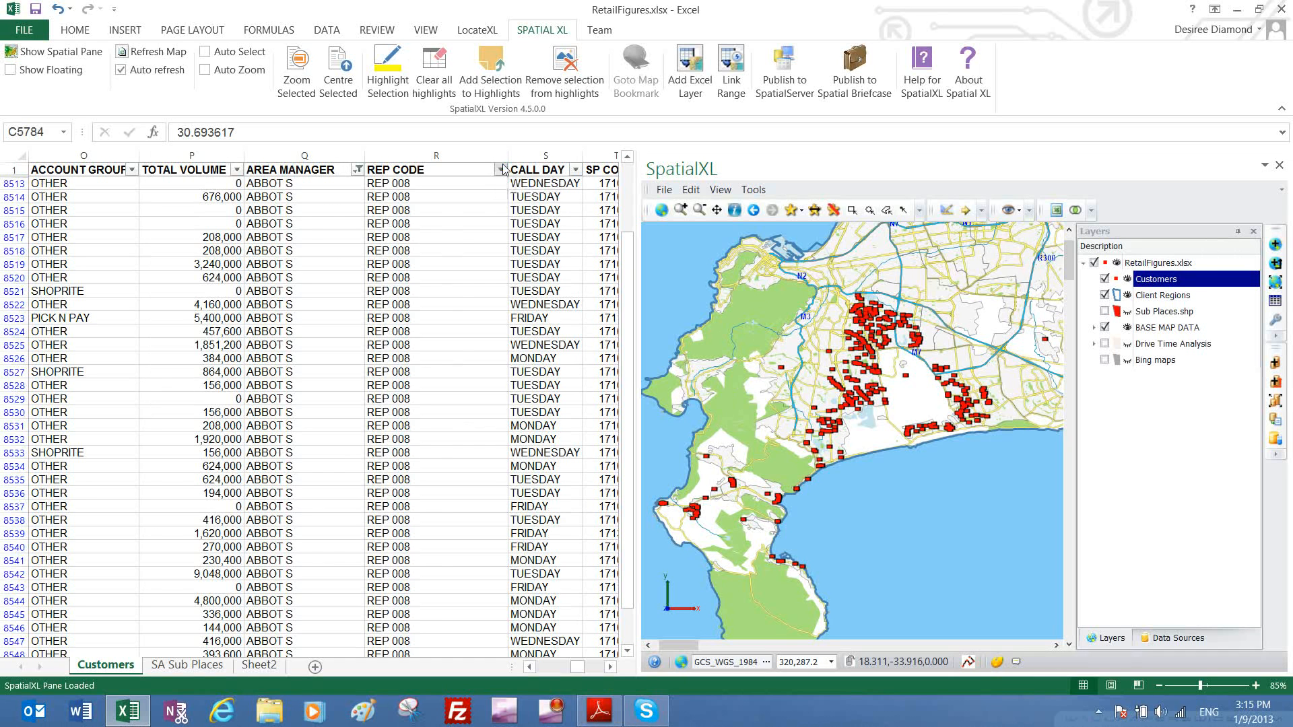
Filter the REP CODE column of the Customers worksheet to REP 001 only
{"action": "left_click", "coordinate": [501, 170]}
{"action": "left_click", "coordinate": [330, 332]}
{"action": "left_click", "coordinate": [330, 345]}
{"action": "left_click", "coordinate": [396, 461]}
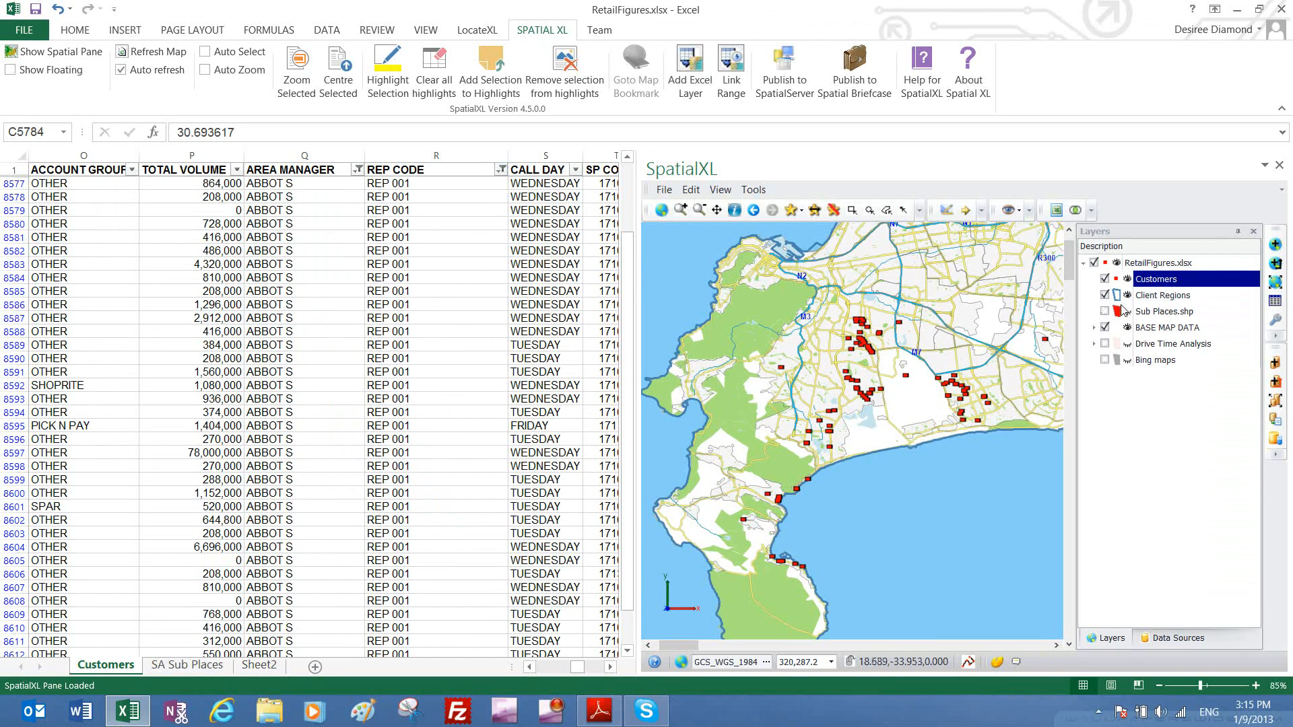
Fit the map to the filtered customers and apply the Call Day theme to the Customers layer
{"action": "left_click", "coordinate": [1275, 284]}
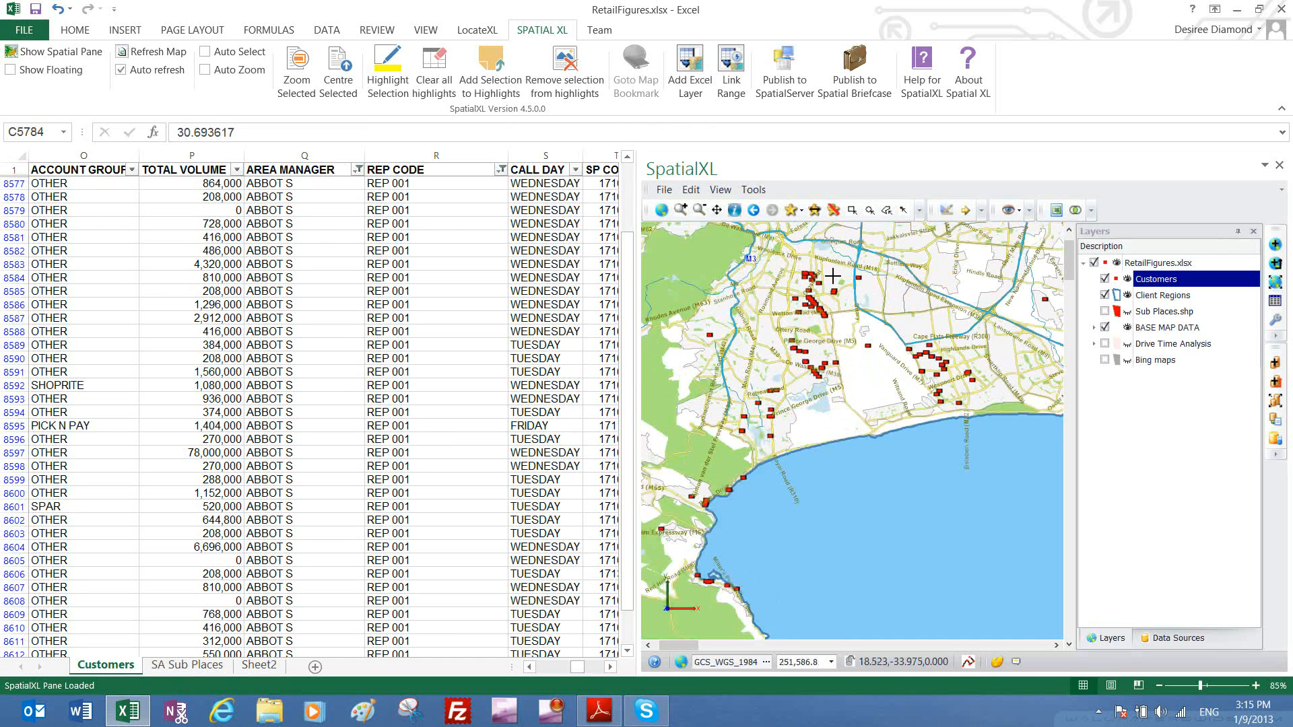
{"action": "right_click", "coordinate": [1163, 286]}
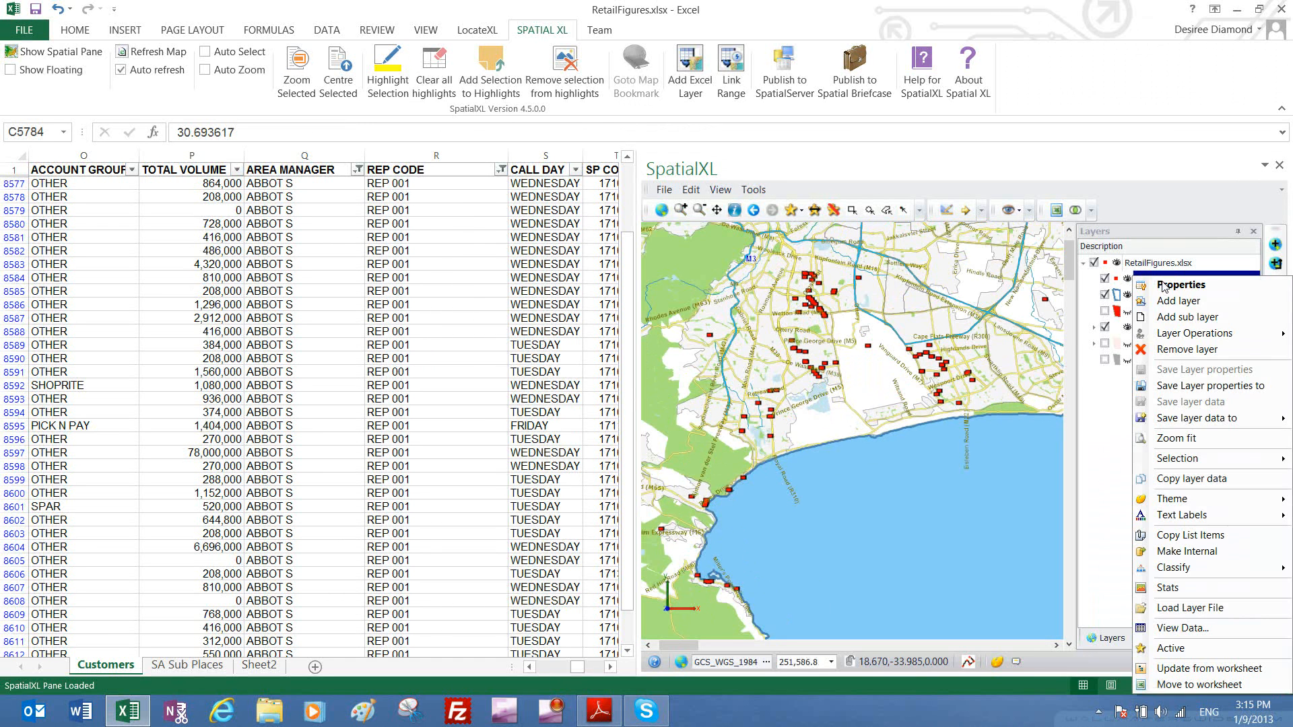
{"action": "mouse_move", "coordinate": [1176, 499]}
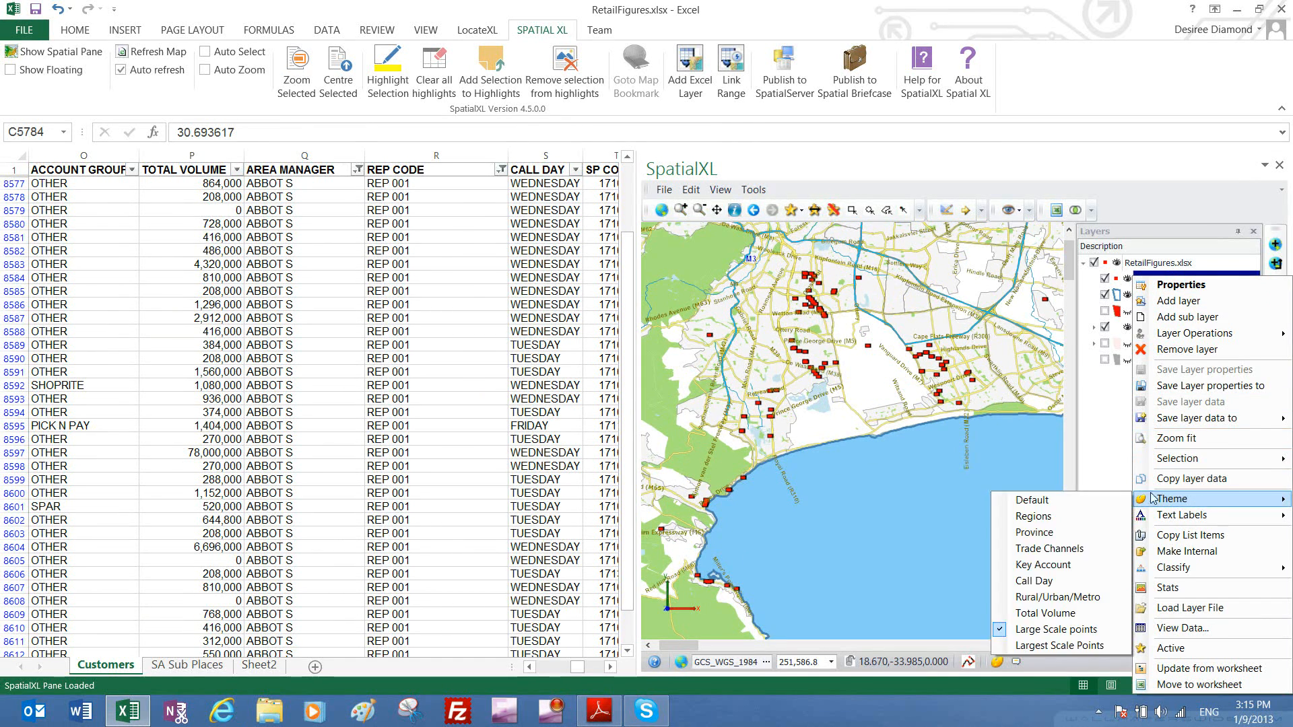
{"action": "left_click", "coordinate": [1043, 578]}
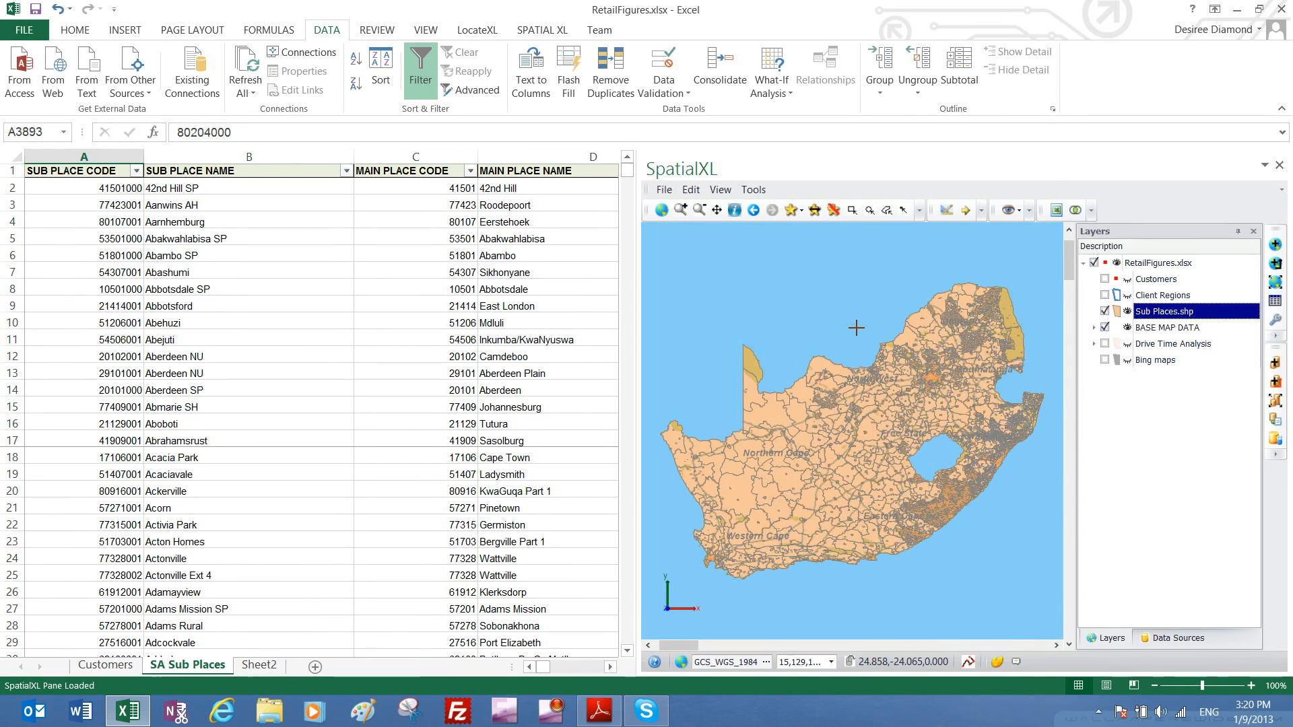
Examine the columns of the SA Sub Places worksheet along row 2, including place names, settlement type, municipality, province and rural/urban class
{"action": "left_click", "coordinate": [214, 193]}
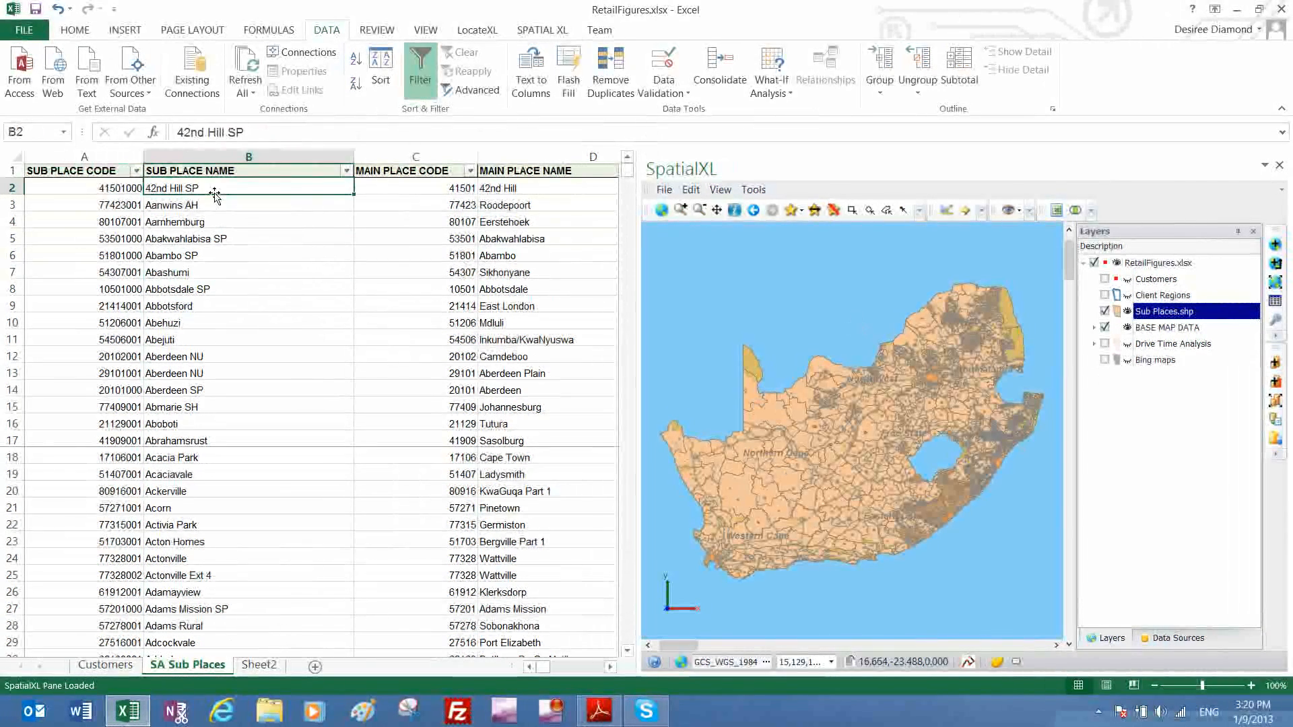
{"action": "key", "text": "Right"}
{"action": "key", "text": "Right"}
{"action": "key", "text": "Right"}
{"action": "key", "text": "Right"}
{"action": "key", "text": "Right"}
{"action": "key", "text": "Right"}
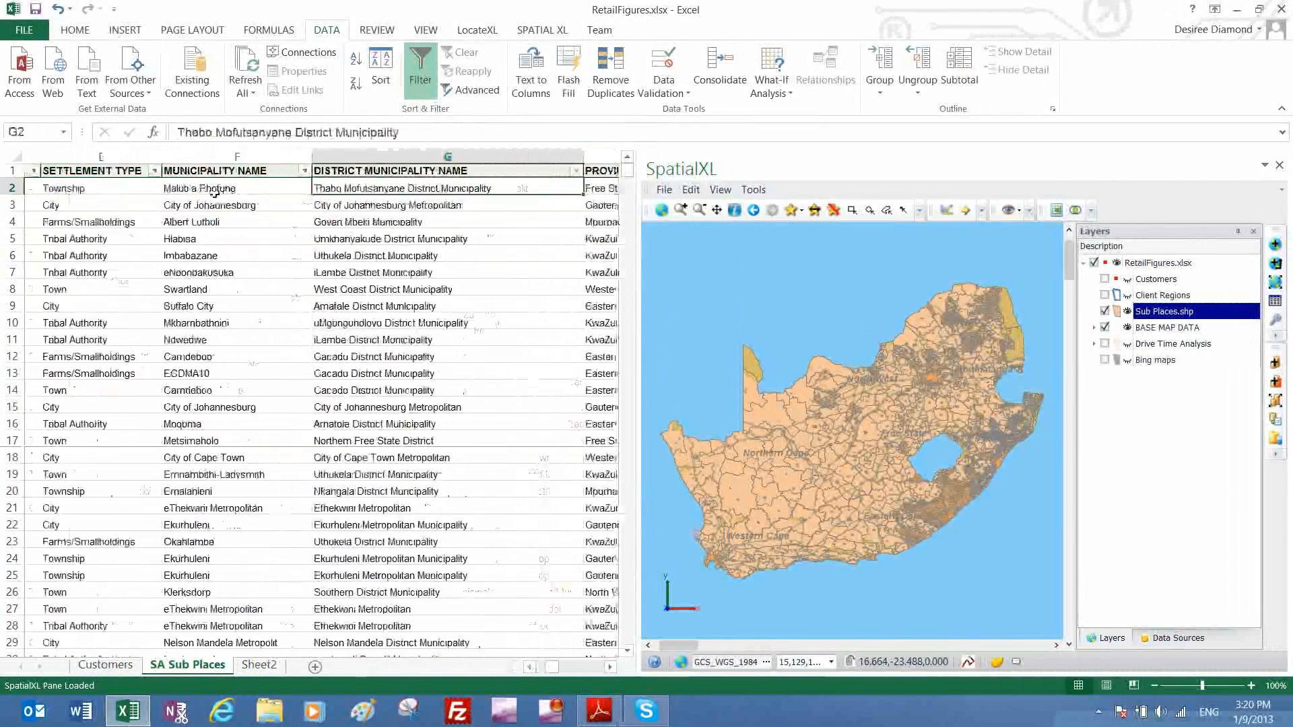
{"action": "key", "text": "Left"}
{"action": "key", "text": "Left"}
{"action": "key", "text": "Left"}
{"action": "key", "text": "Left"}
{"action": "key", "text": "Left"}
{"action": "key", "text": "Left"}
{"action": "key", "text": "Left"}
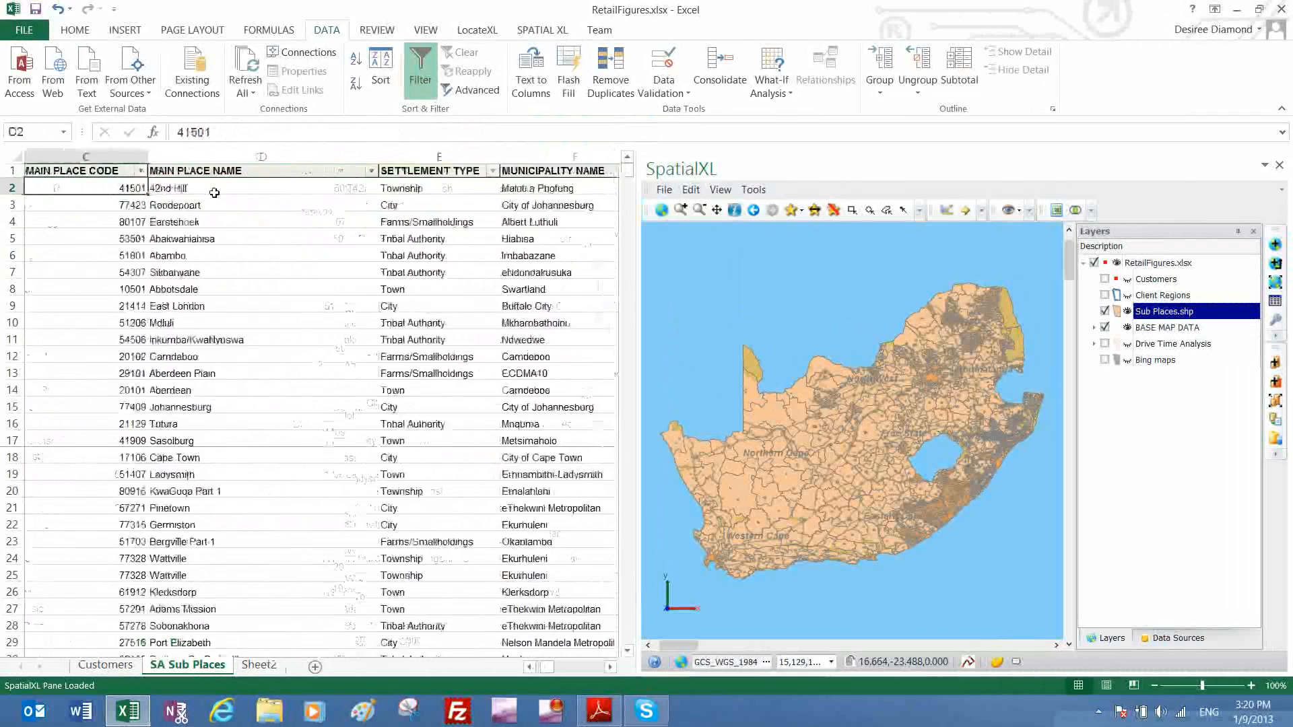
{"action": "key", "text": "Right"}
{"action": "key", "text": "Right"}
{"action": "key", "text": "Right"}
{"action": "key", "text": "Right"}
{"action": "key", "text": "Right"}
{"action": "key", "text": "Right"}
{"action": "key", "text": "Right"}
{"action": "key", "text": "Right"}
{"action": "key", "text": "Right"}
{"action": "key", "text": "Right"}
{"action": "key", "text": "Right"}
{"action": "key", "text": "Right"}
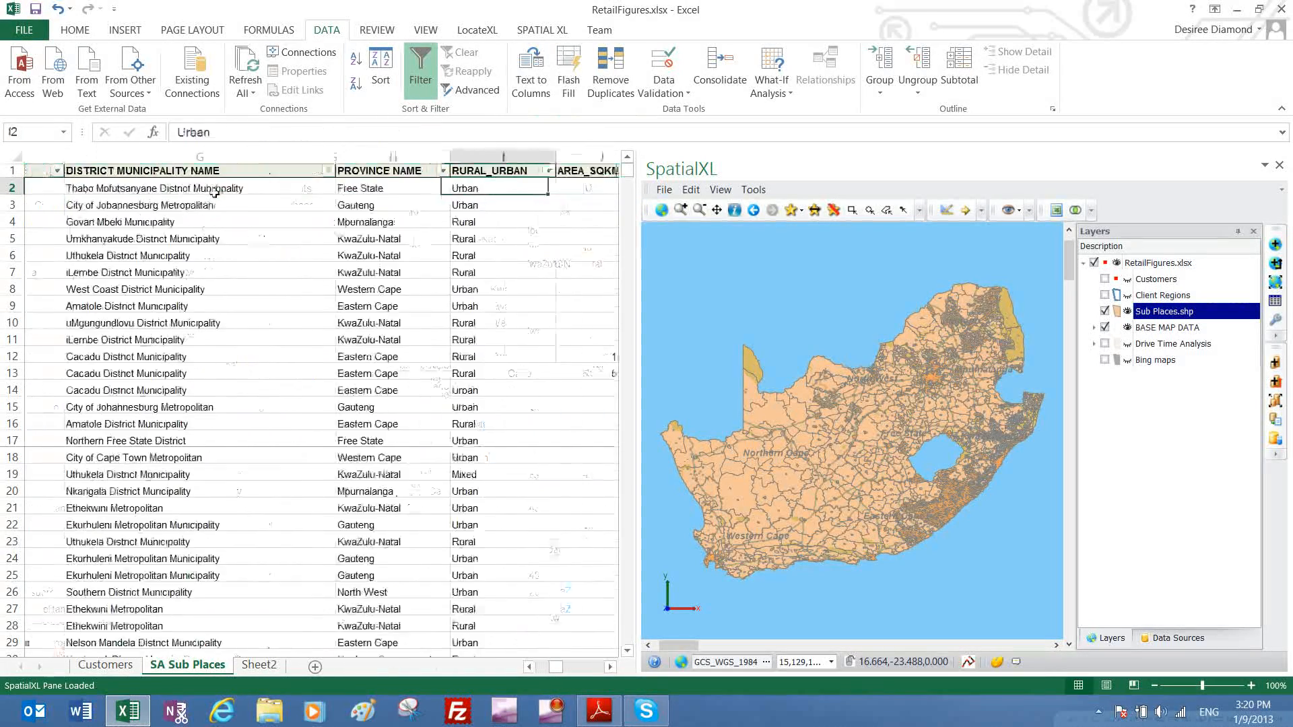
{"action": "key", "text": "Right"}
{"action": "key", "text": "Right"}
{"action": "key", "text": "Left"}
{"action": "key", "text": "Left"}
{"action": "key", "text": "Right"}
{"action": "key", "text": "Right"}
{"action": "key", "text": "Right"}
{"action": "key", "text": "Right"}
{"action": "key", "text": "Right"}
{"action": "key", "text": "Right"}
{"action": "key", "text": "Left"}
{"action": "key", "text": "Left"}
{"action": "key", "text": "Left"}
{"action": "key", "text": "Right"}
{"action": "key", "text": "Right"}
{"action": "key", "text": "Right"}
{"action": "key", "text": "Right"}
{"action": "key", "text": "Right"}
{"action": "key", "text": "Right"}
{"action": "key", "text": "Right"}
{"action": "key", "text": "Right"}
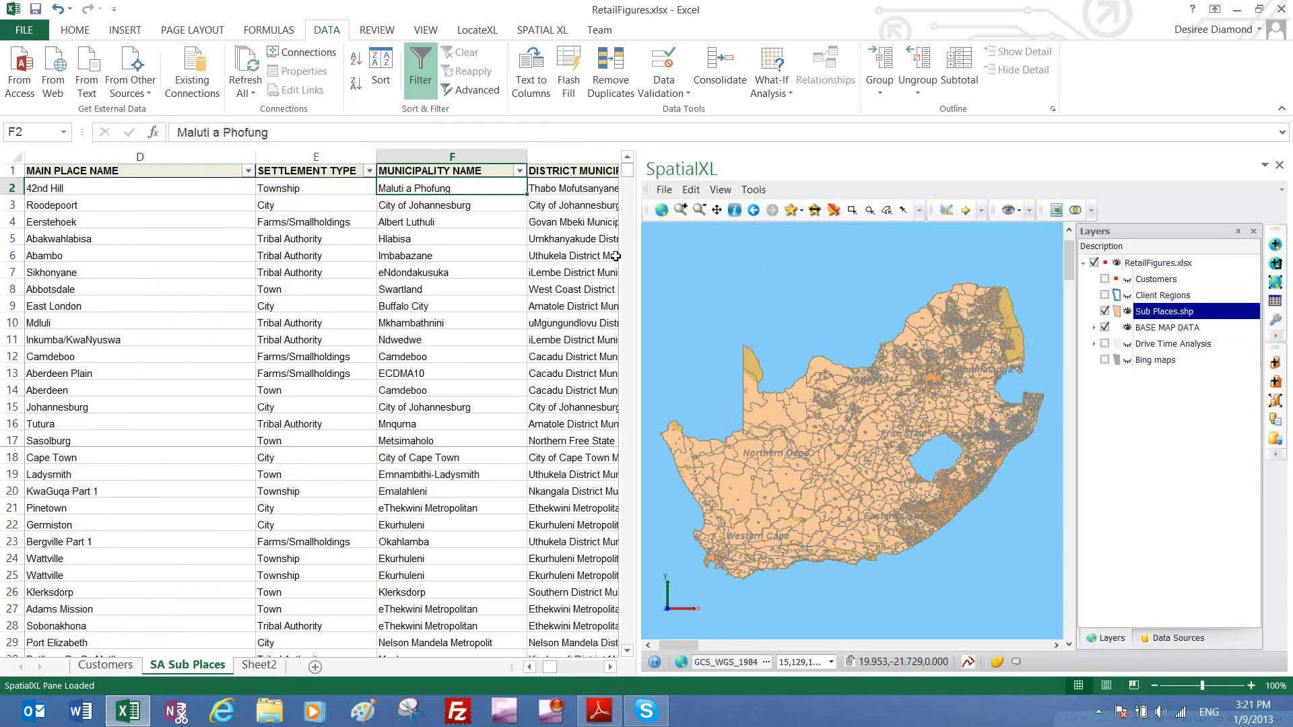
Filter the SETTLEMENT TYPE column of the SA Sub Places worksheet to City only
{"action": "left_click", "coordinate": [370, 171]}
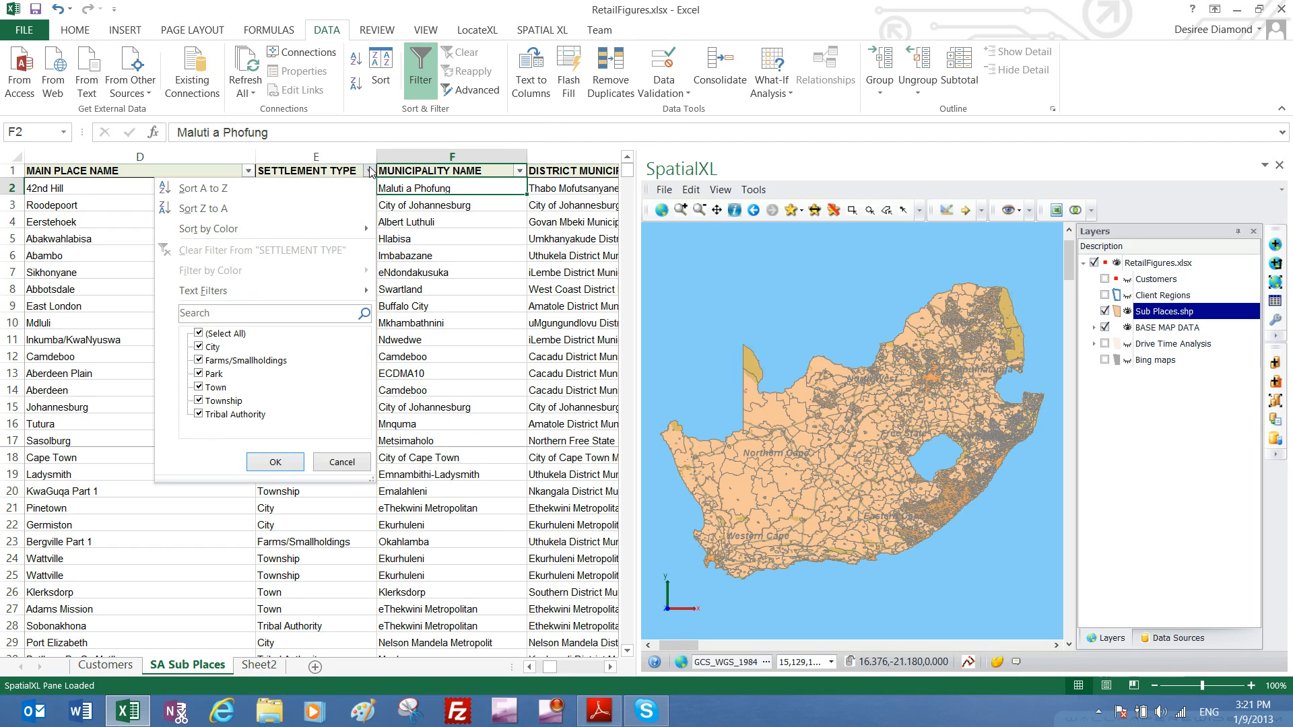
{"action": "left_click", "coordinate": [199, 334]}
{"action": "left_click", "coordinate": [199, 347]}
{"action": "left_click", "coordinate": [274, 462]}
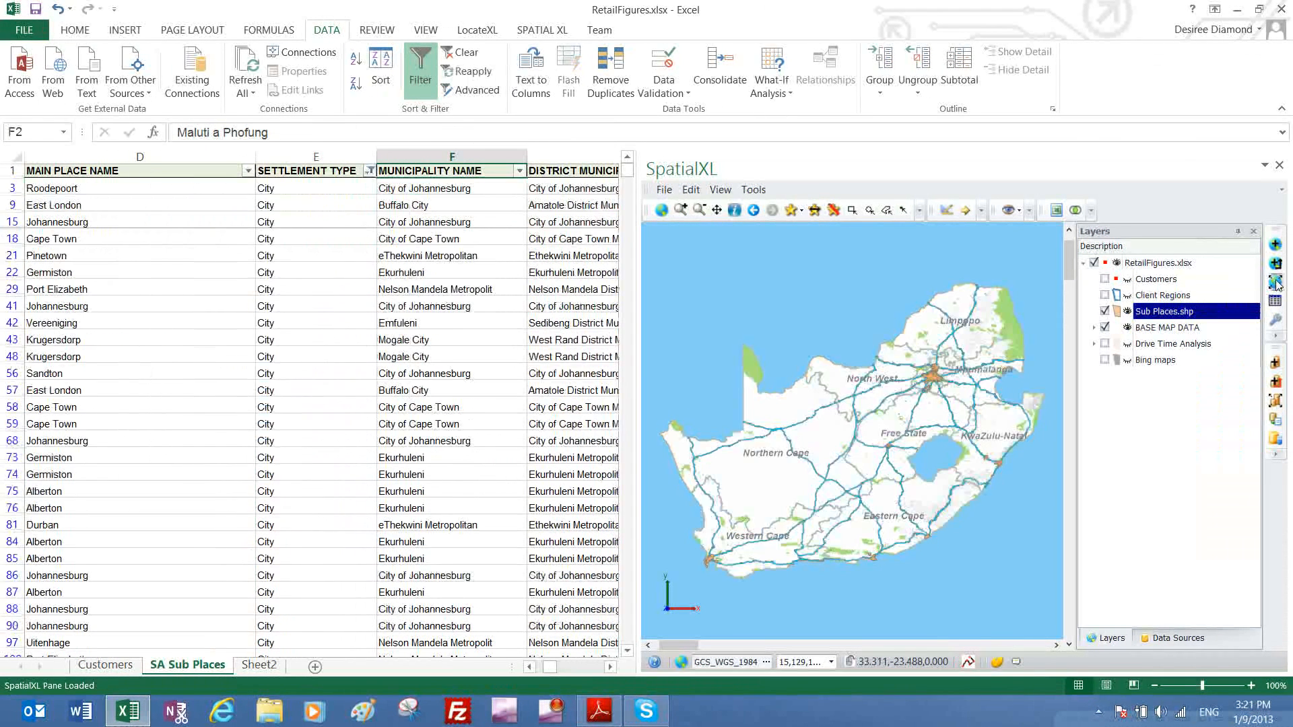
Inspect the city sub places around Cape Town on the map and clear the worksheet's SETTLEMENT TYPE filter
{"action": "scroll", "coordinate": [706, 558], "scroll_direction": "up", "scroll_amount": 3}
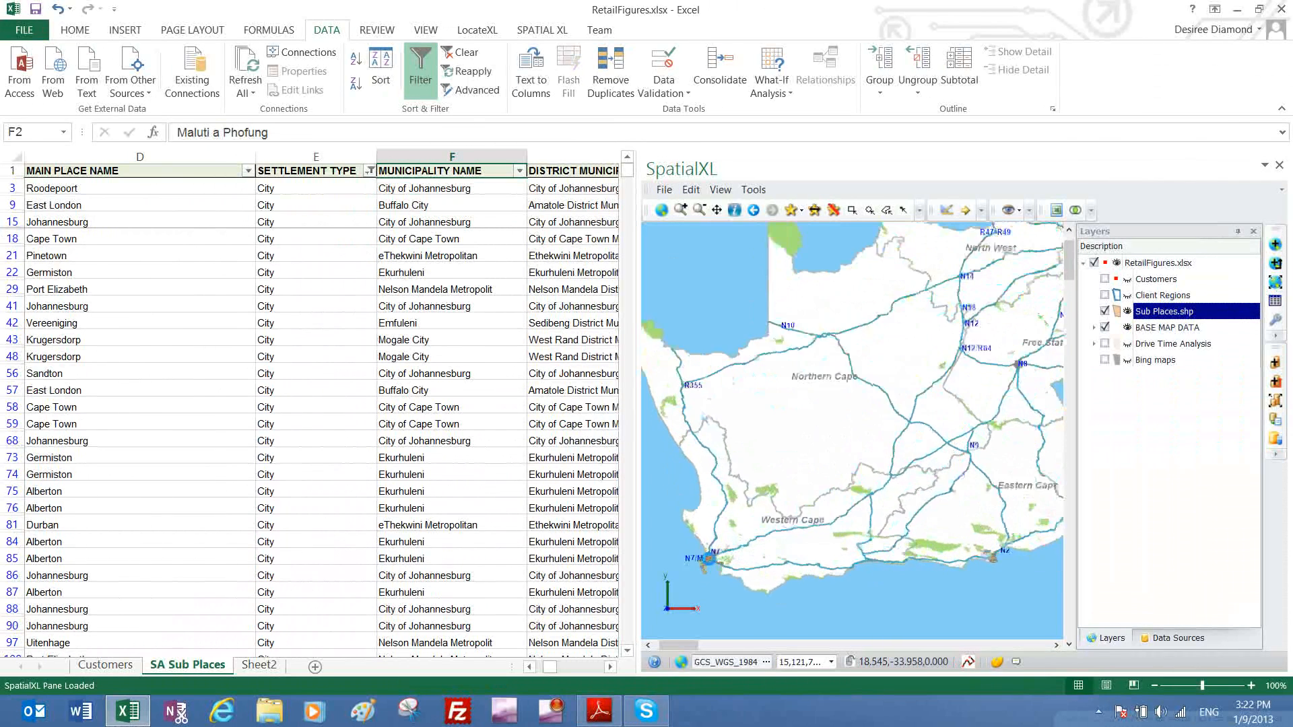
{"action": "scroll", "coordinate": [708, 559], "scroll_direction": "up", "scroll_amount": 3}
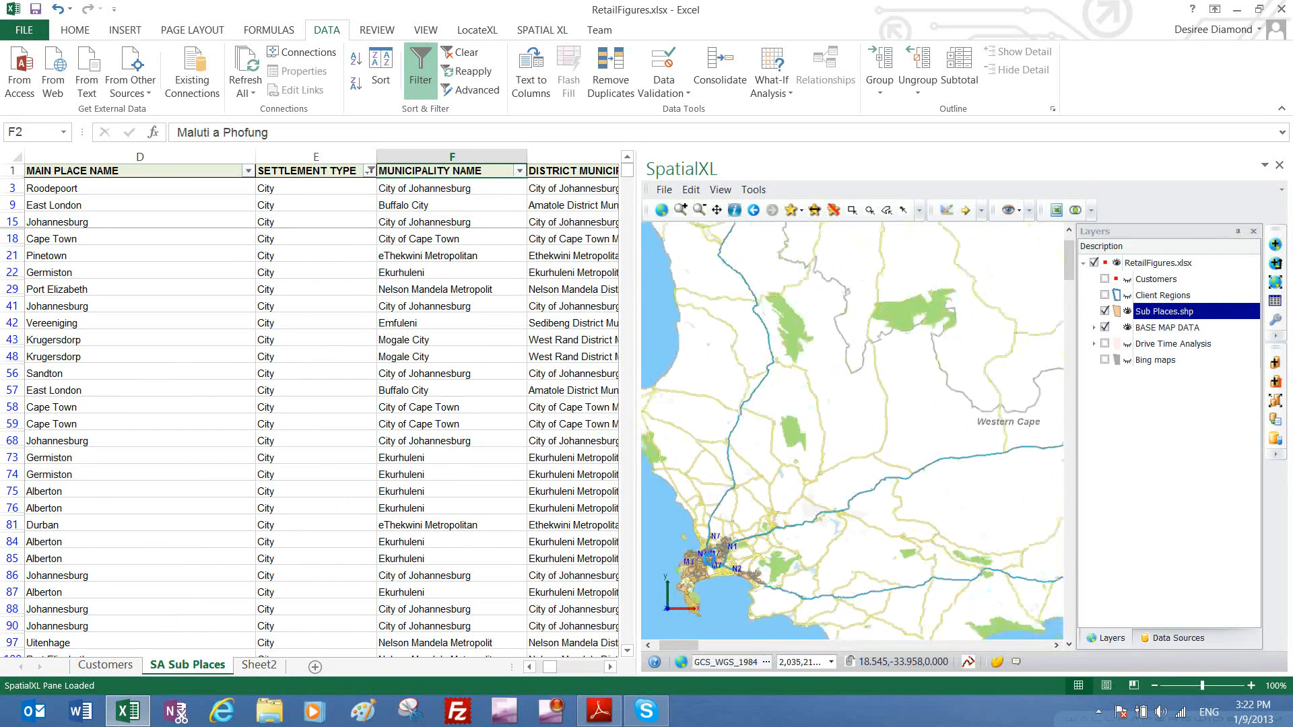
{"action": "scroll", "coordinate": [707, 559], "scroll_direction": "down", "scroll_amount": 6}
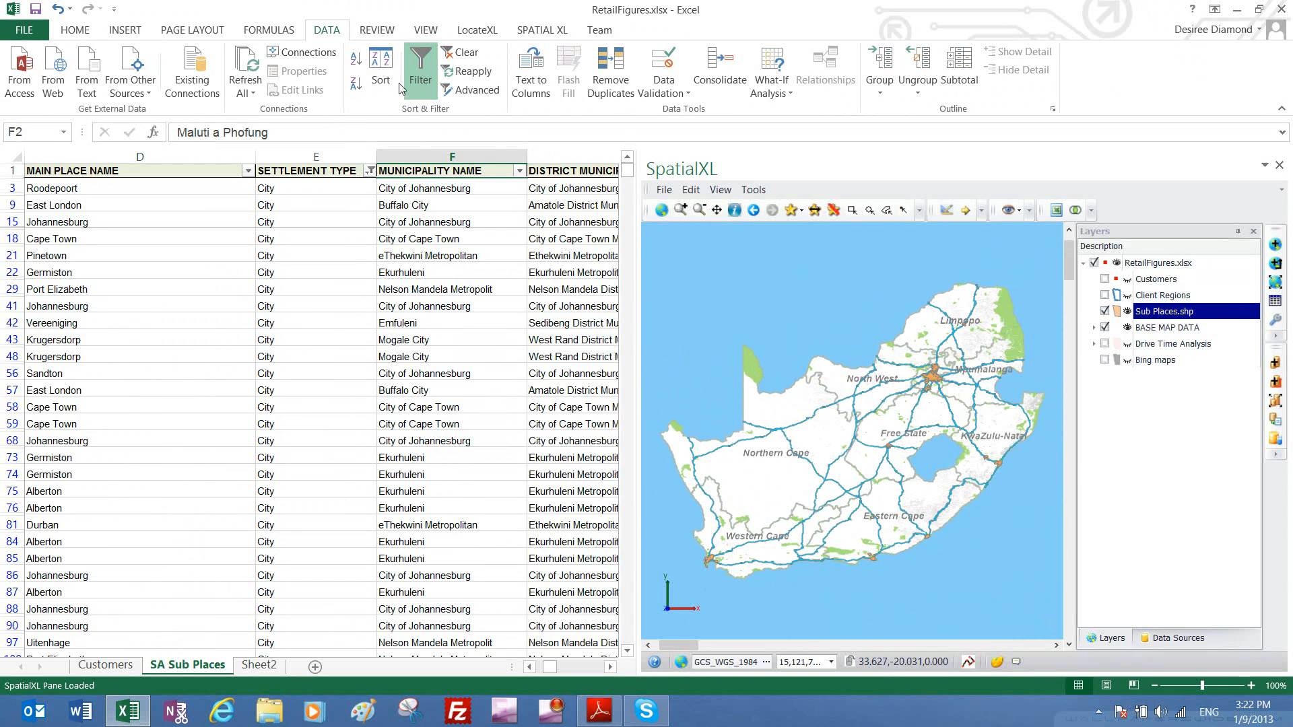
{"action": "left_click", "coordinate": [466, 52]}
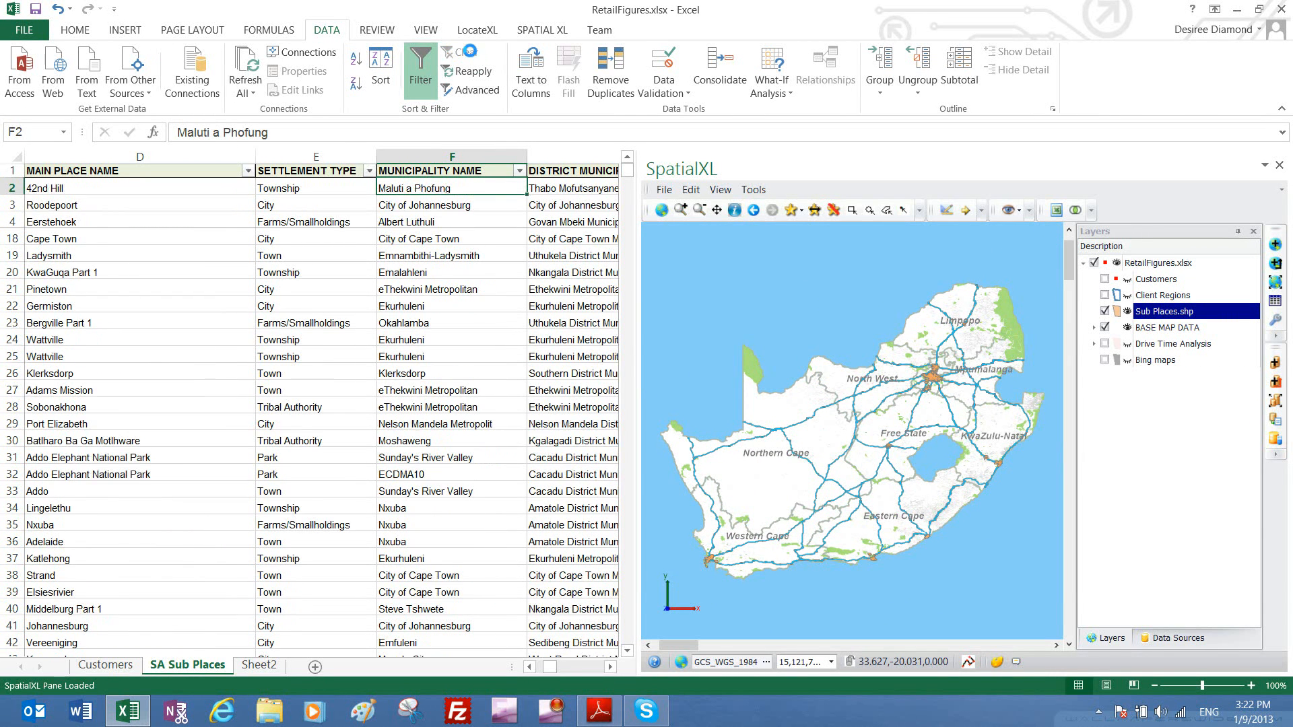
Examine the remaining SA Sub Places columns along row 2, from district municipality and province to area, client region and total population 2011
{"action": "left_click", "coordinate": [578, 184]}
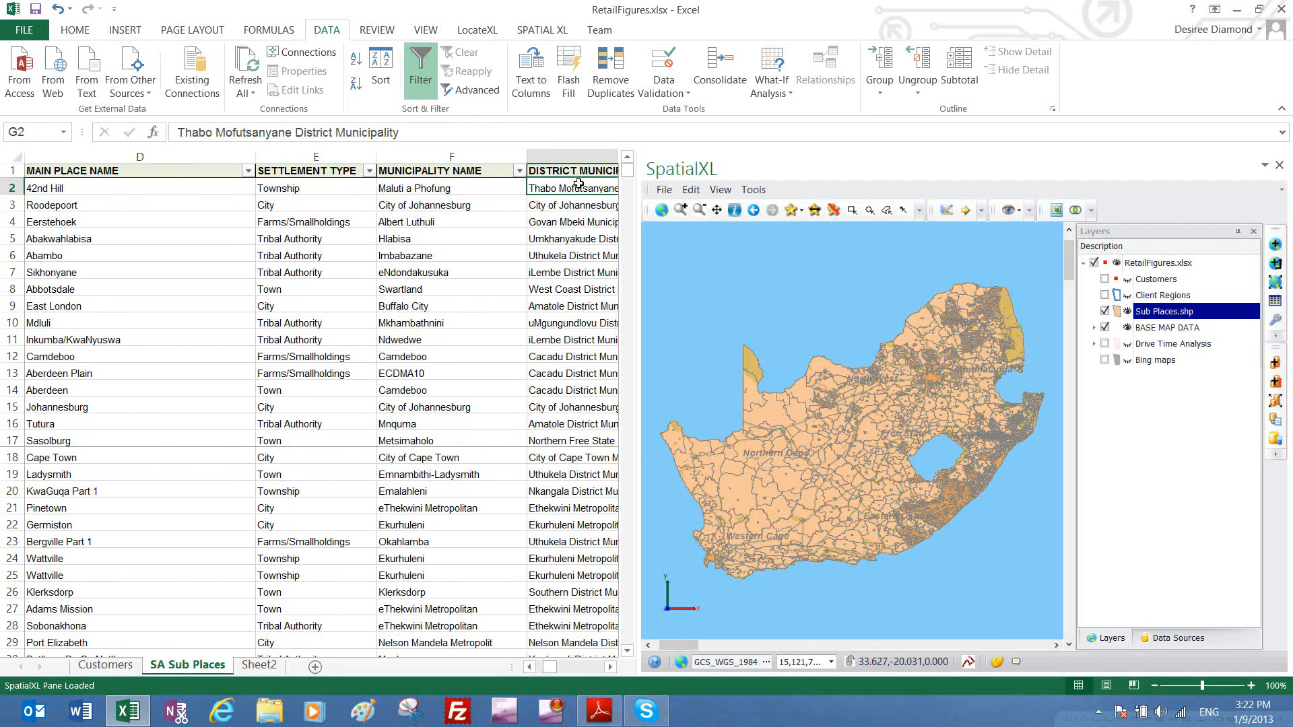
{"action": "key", "text": "Right"}
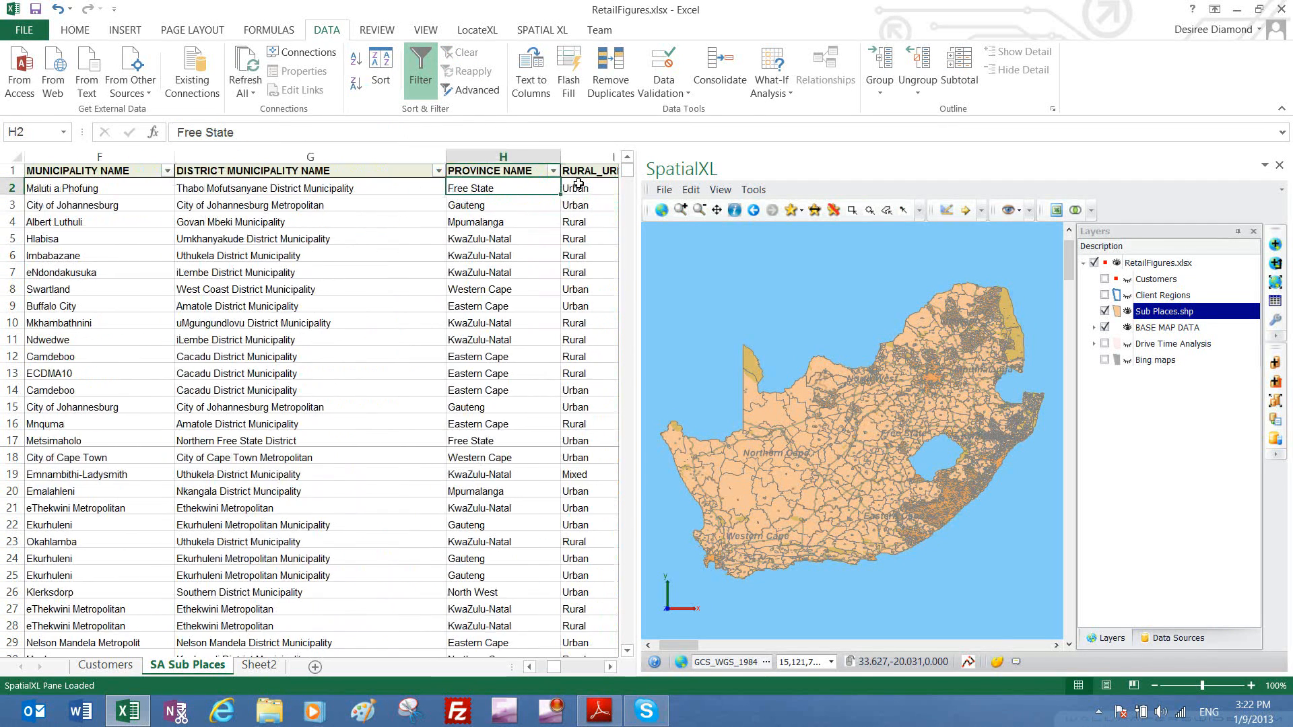
{"action": "key", "text": "Right"}
{"action": "key", "text": "Right"}
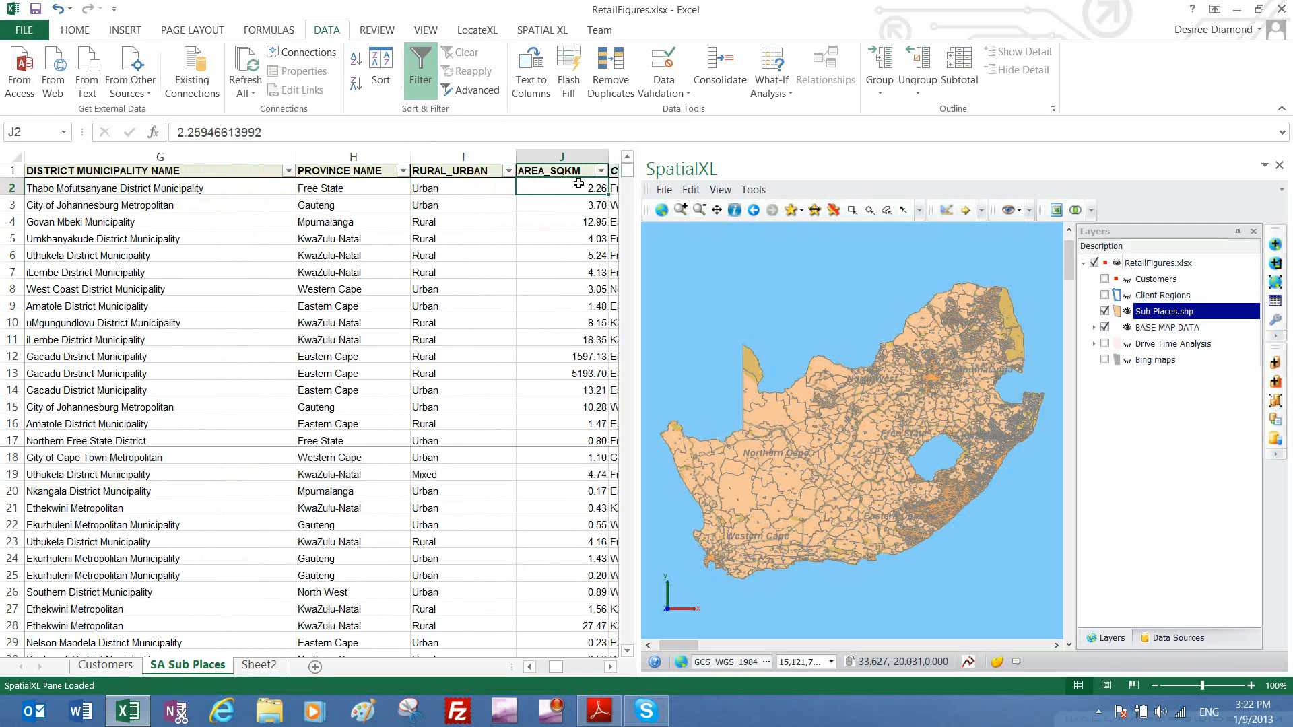
{"action": "key", "text": "Left"}
{"action": "key", "text": "Right"}
{"action": "key", "text": "Right"}
{"action": "key", "text": "Right"}
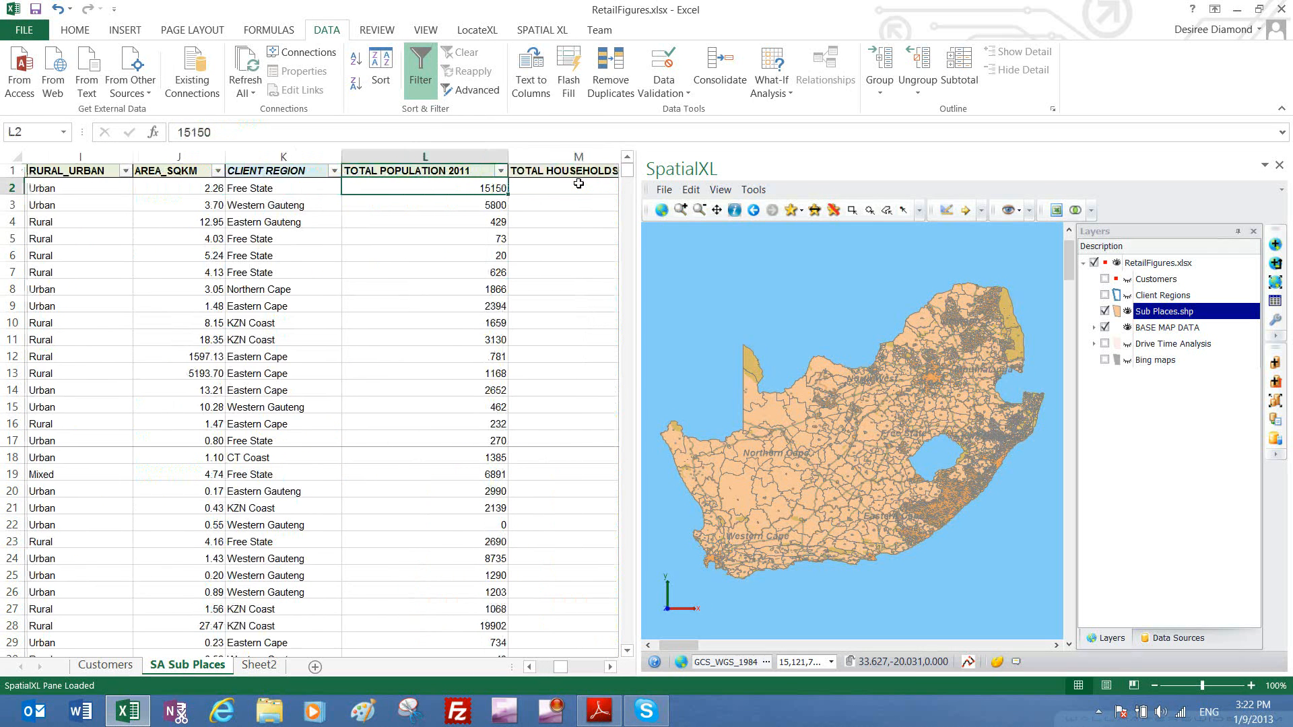
Filter the CLIENT REGION column to CT Coast only and zoom the map in on the Cape Town area
{"action": "left_click", "coordinate": [333, 173]}
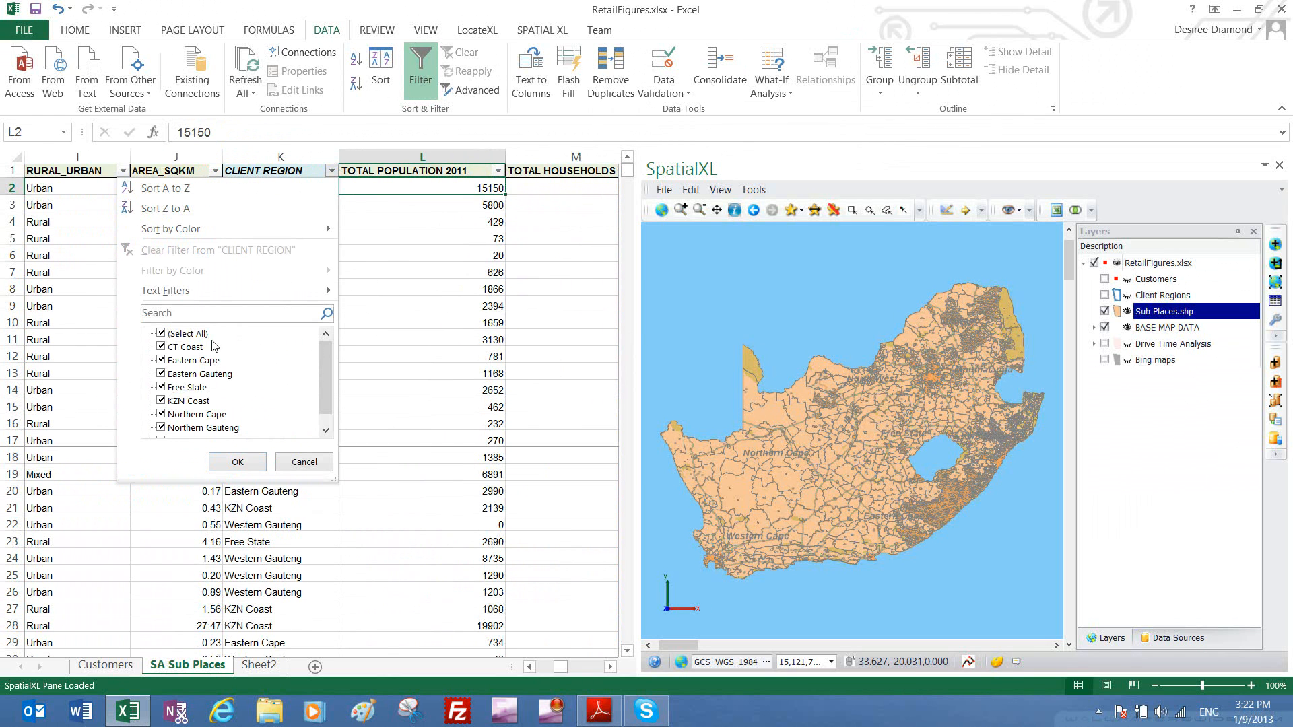
{"action": "left_click", "coordinate": [195, 335]}
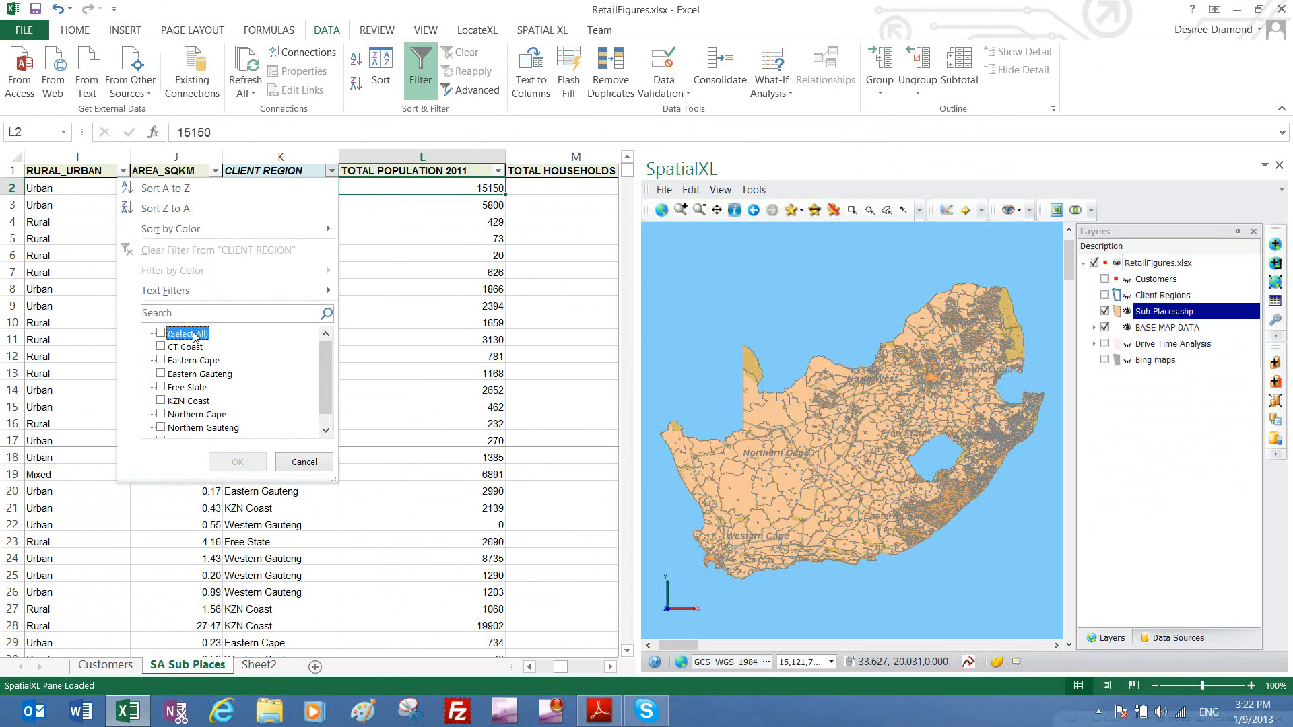
{"action": "left_click", "coordinate": [162, 348]}
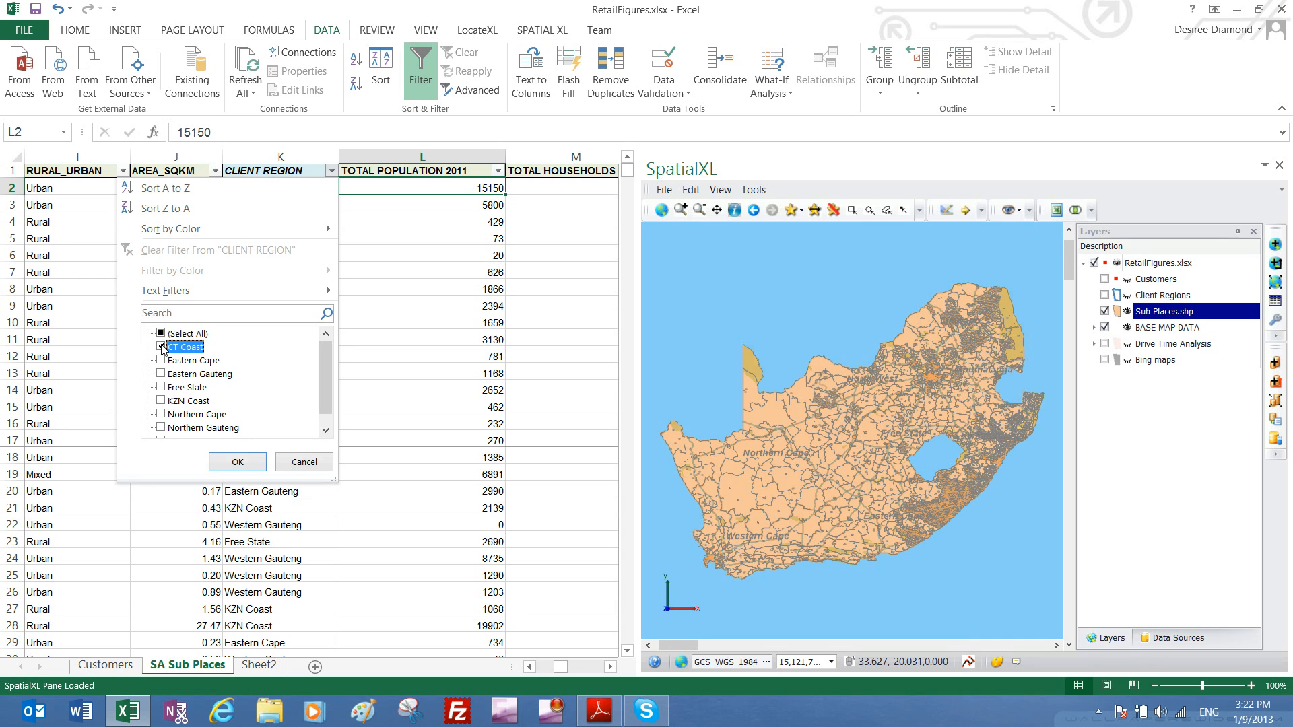
{"action": "left_click", "coordinate": [226, 464]}
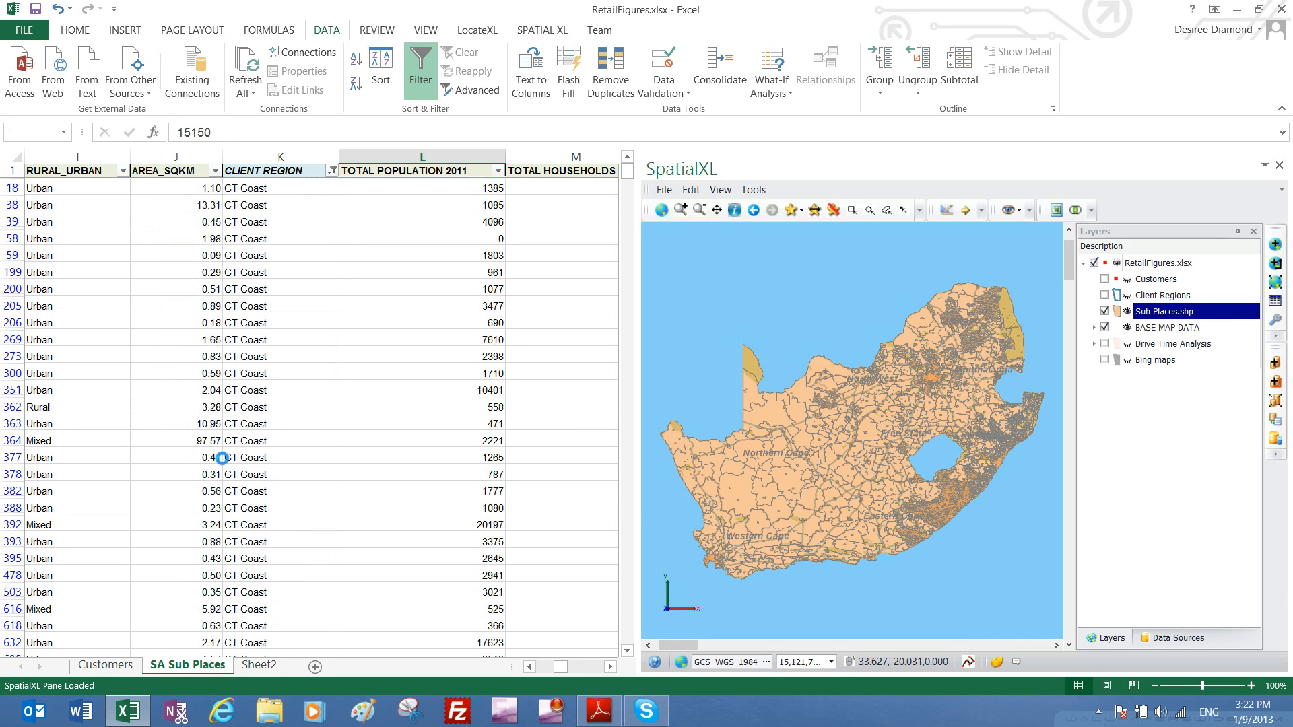
{"action": "left_click", "coordinate": [680, 209]}
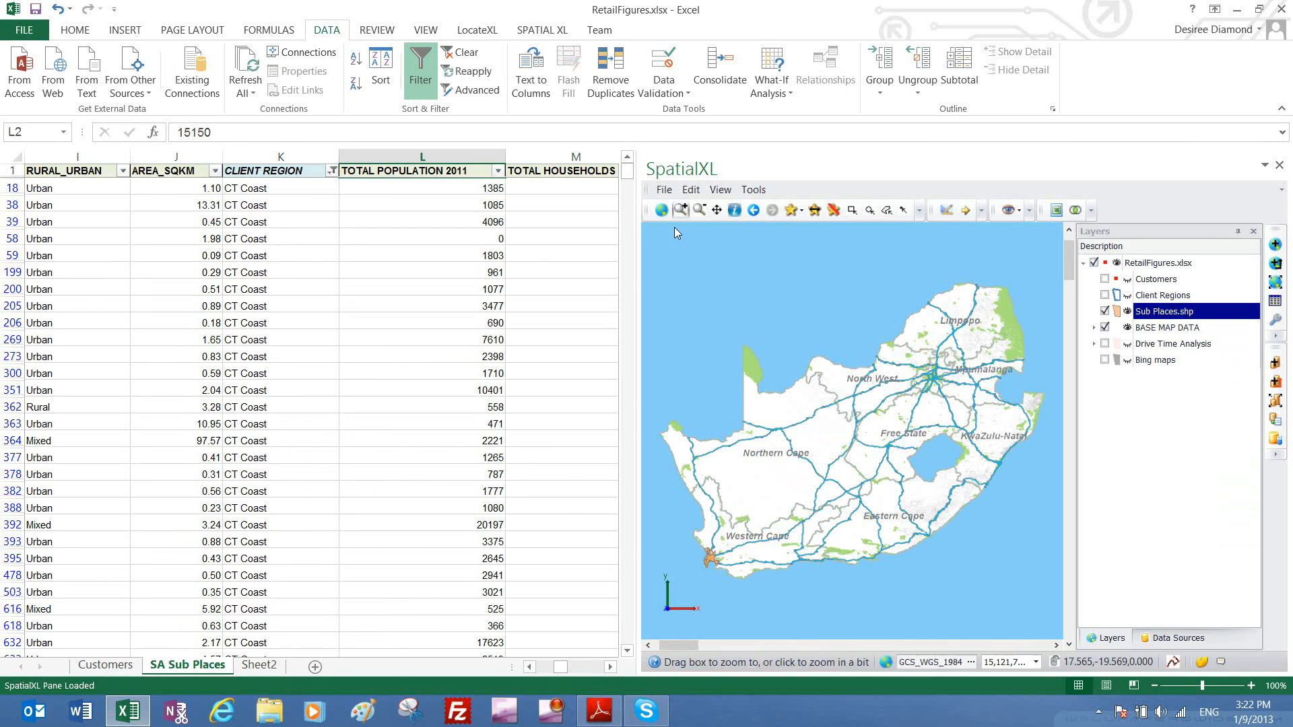
{"action": "left_click_drag", "start_coordinate": [688, 539], "coordinate": [741, 588]}
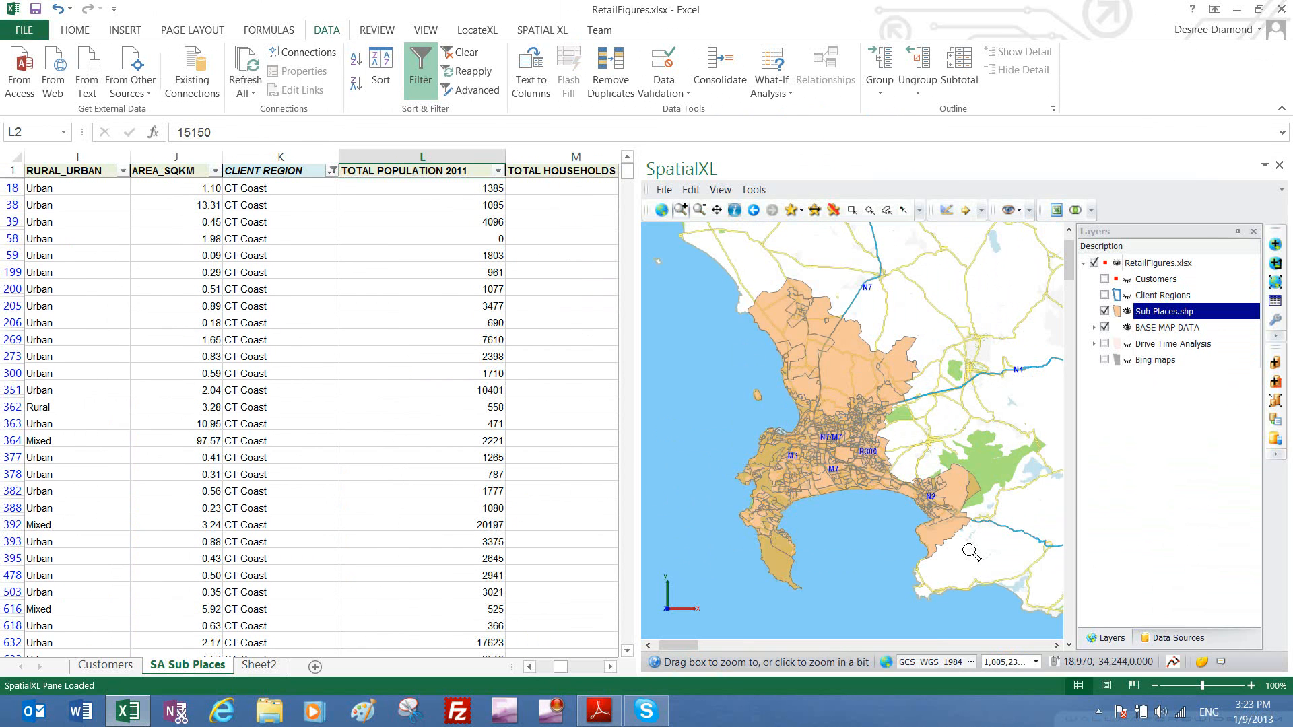
Check the summary totals of the TOTAL POPULATION 2011 and TOTAL HOUSEHOLDS columns for the CT Coast region
{"action": "left_click", "coordinate": [192, 185]}
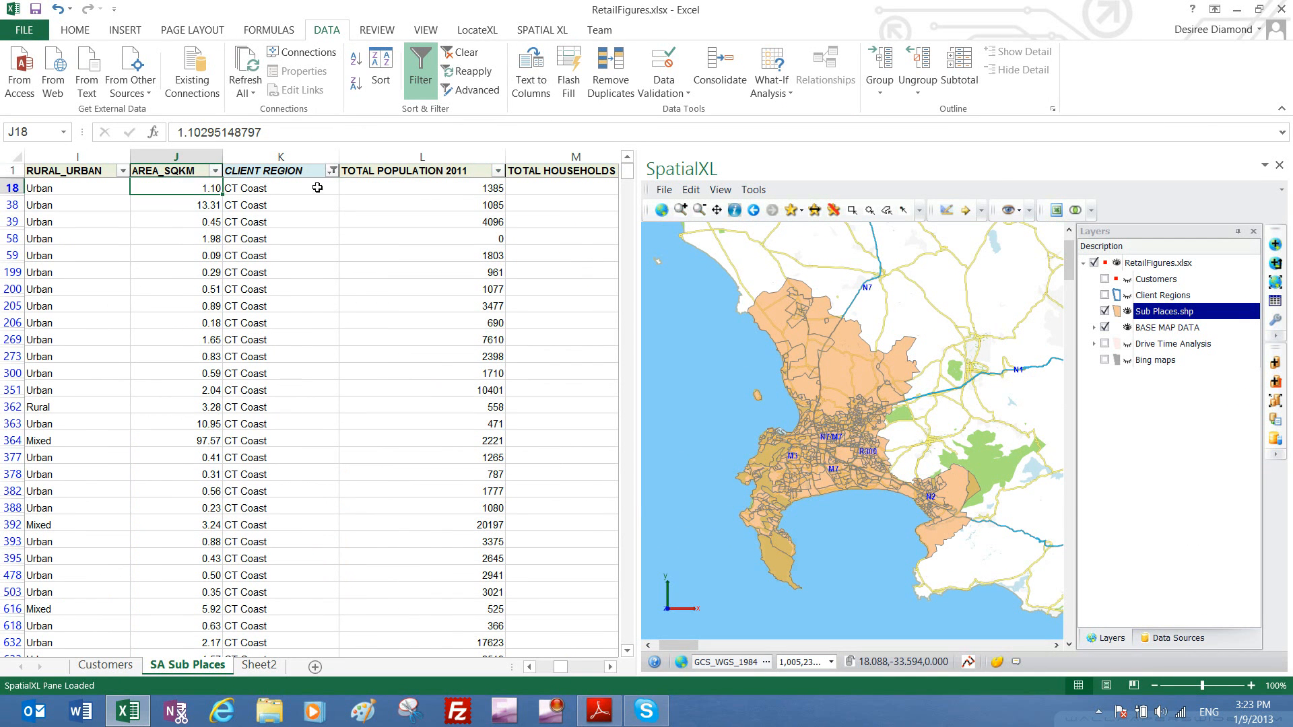
{"action": "left_click", "coordinate": [394, 155]}
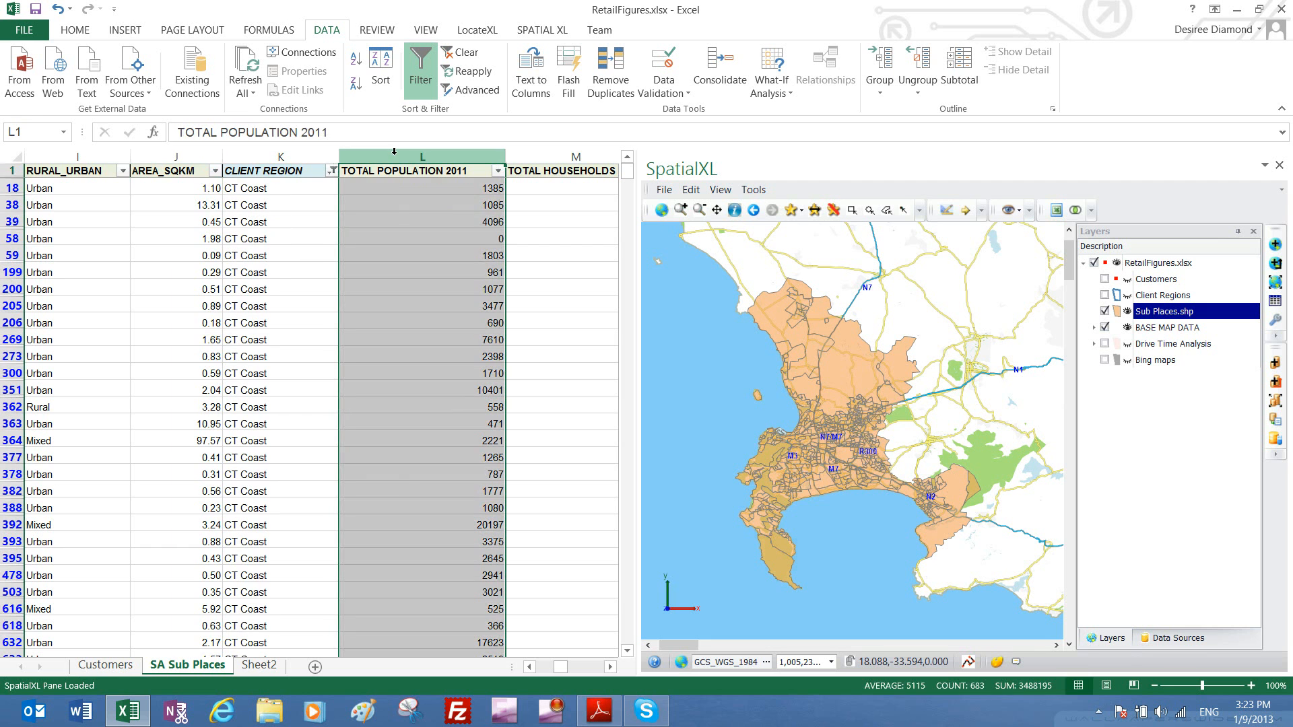
{"action": "left_click", "coordinate": [576, 156]}
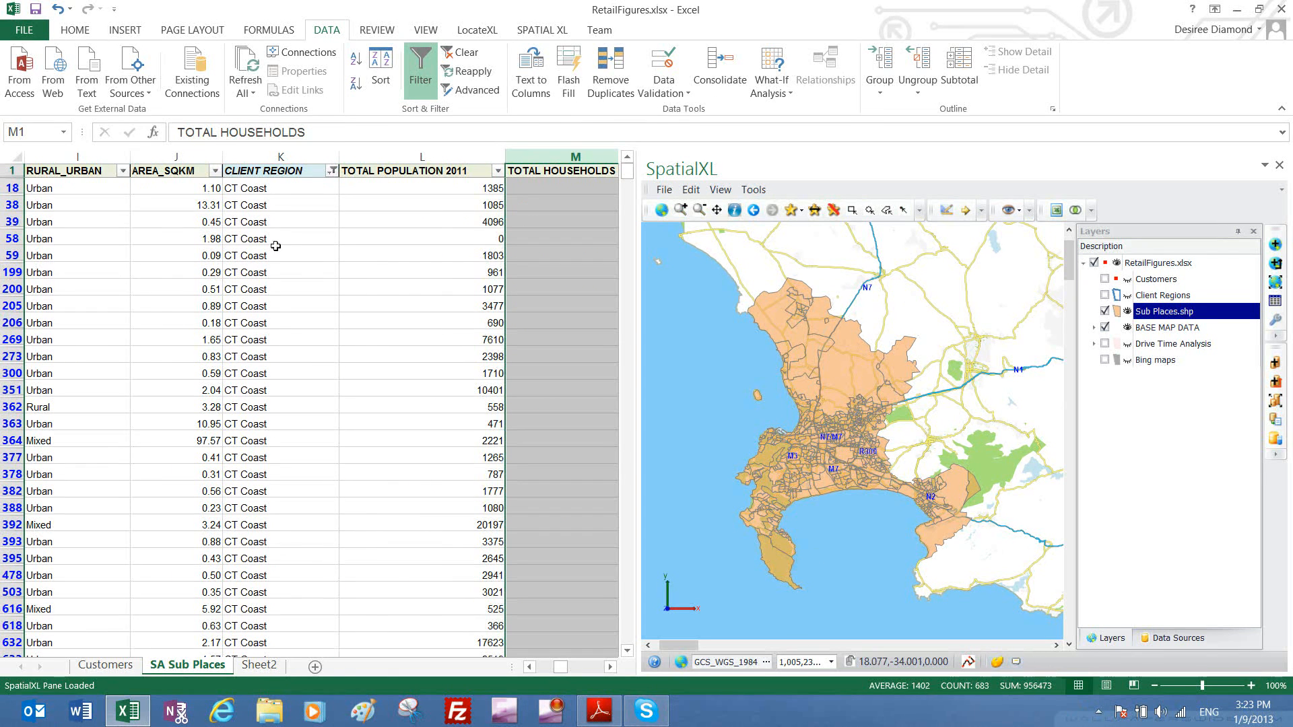
Examine the filtered worksheet's columns along row 18, from client region back through municipality and settlement type to the sub place names
{"action": "left_click", "coordinate": [278, 190]}
{"action": "key", "text": "Left"}
{"action": "key", "text": "Left"}
{"action": "key", "text": "Left"}
{"action": "key", "text": "Left"}
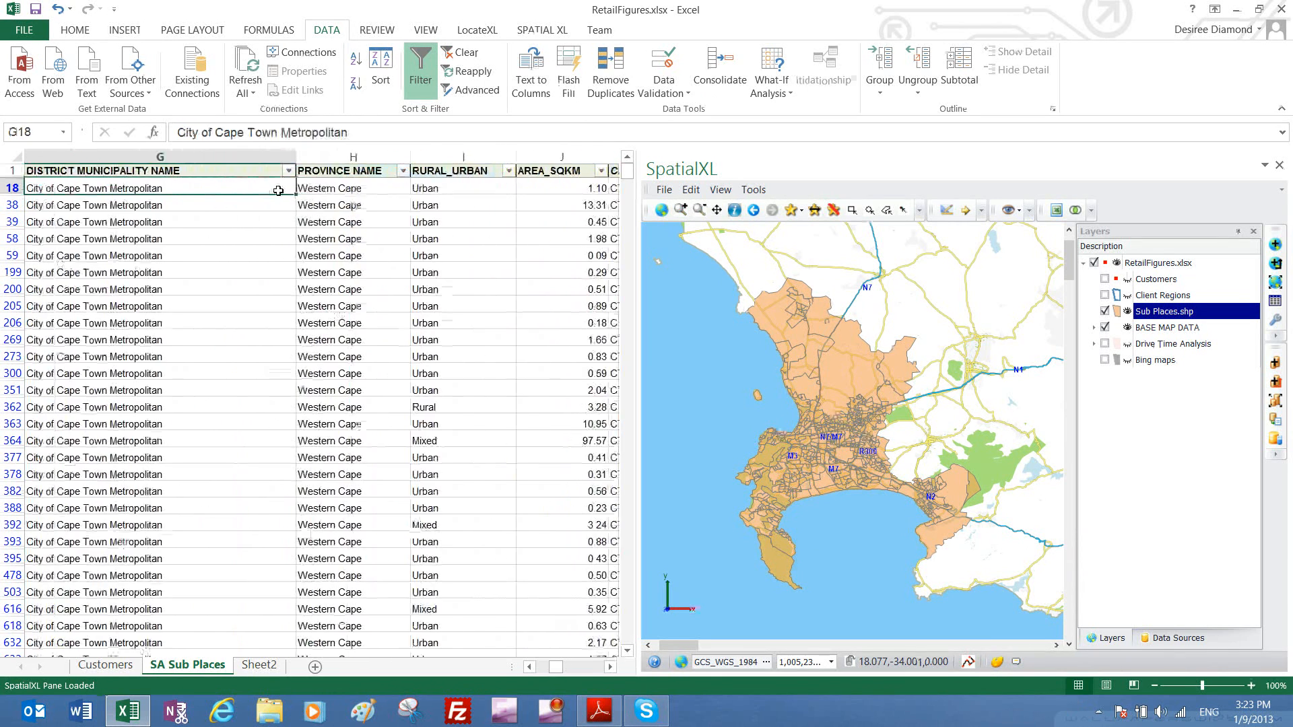
{"action": "key", "text": "Left"}
{"action": "key", "text": "Left"}
{"action": "key", "text": "Right"}
{"action": "key", "text": "Left"}
{"action": "key", "text": "Left"}
{"action": "key", "text": "Left"}
{"action": "key", "text": "Left"}
{"action": "key", "text": "Left"}
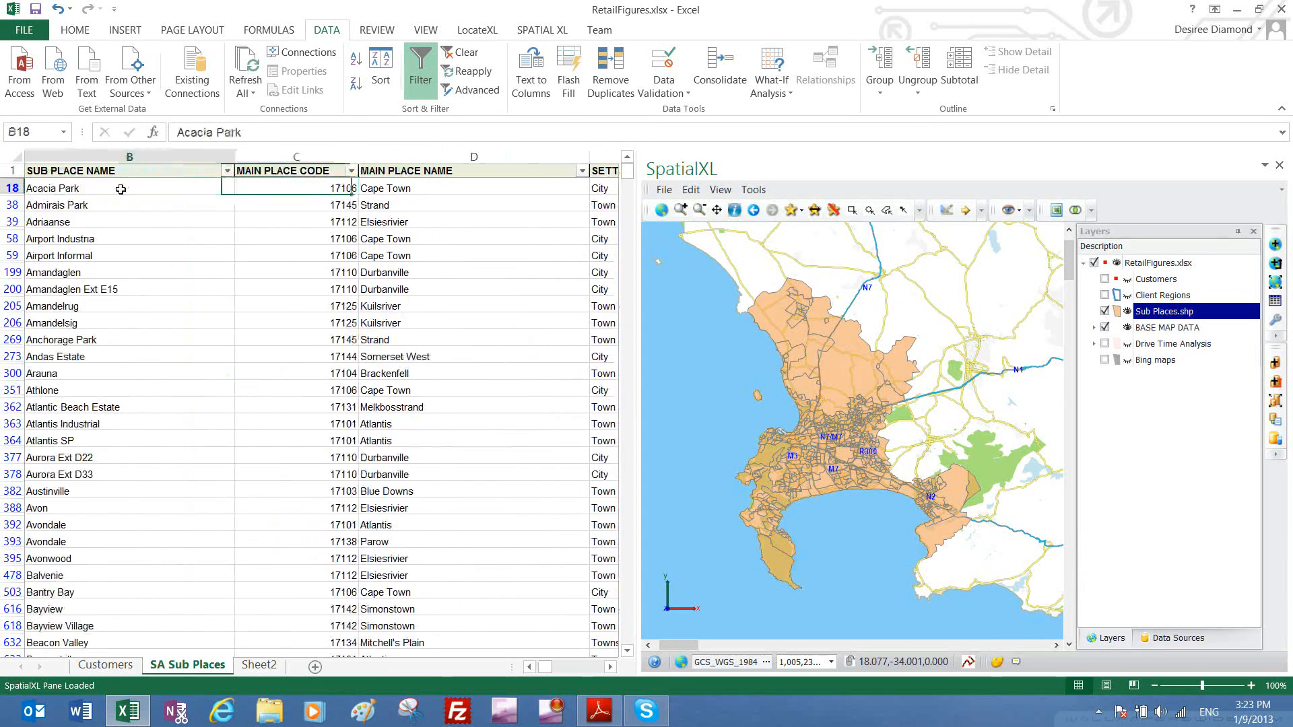
{"action": "key", "text": "Right"}
{"action": "key", "text": "Right"}
{"action": "key", "text": "Right"}
{"action": "key", "text": "Right"}
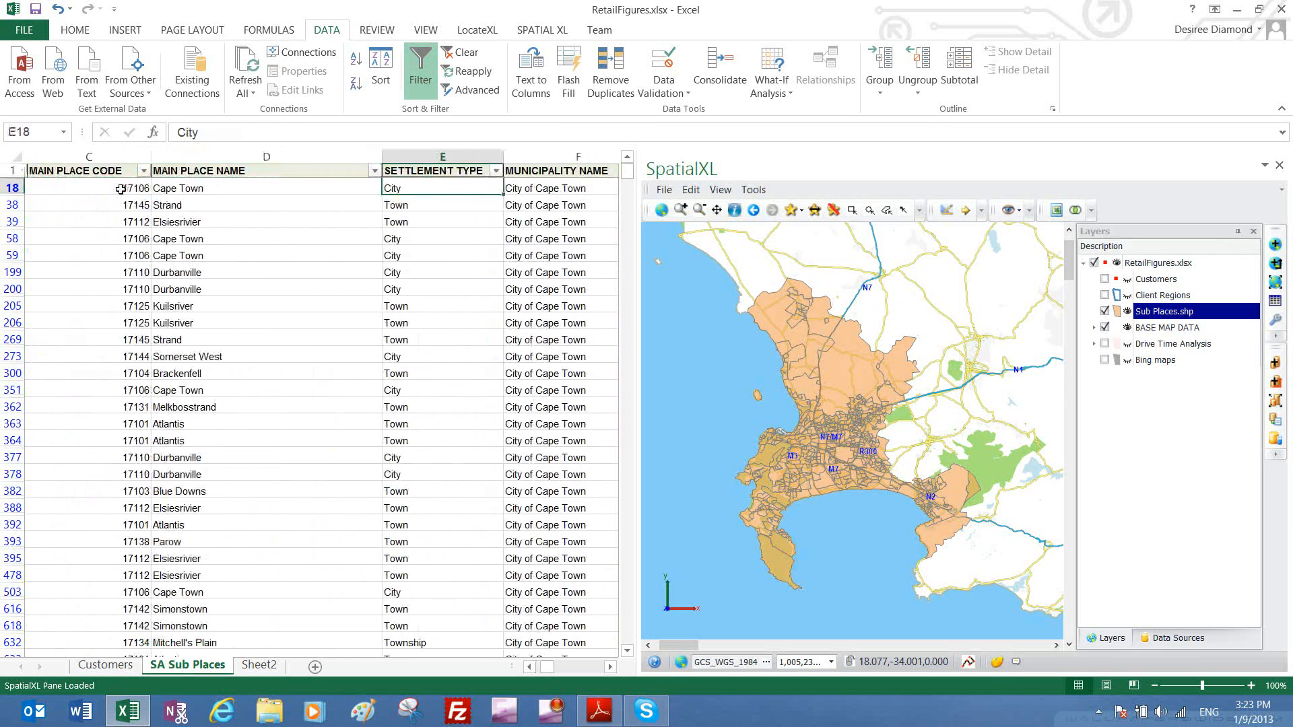
Filter the MAIN PLACE NAME column to Bellville only and zoom the map in on its sub places
{"action": "key", "text": "Left"}
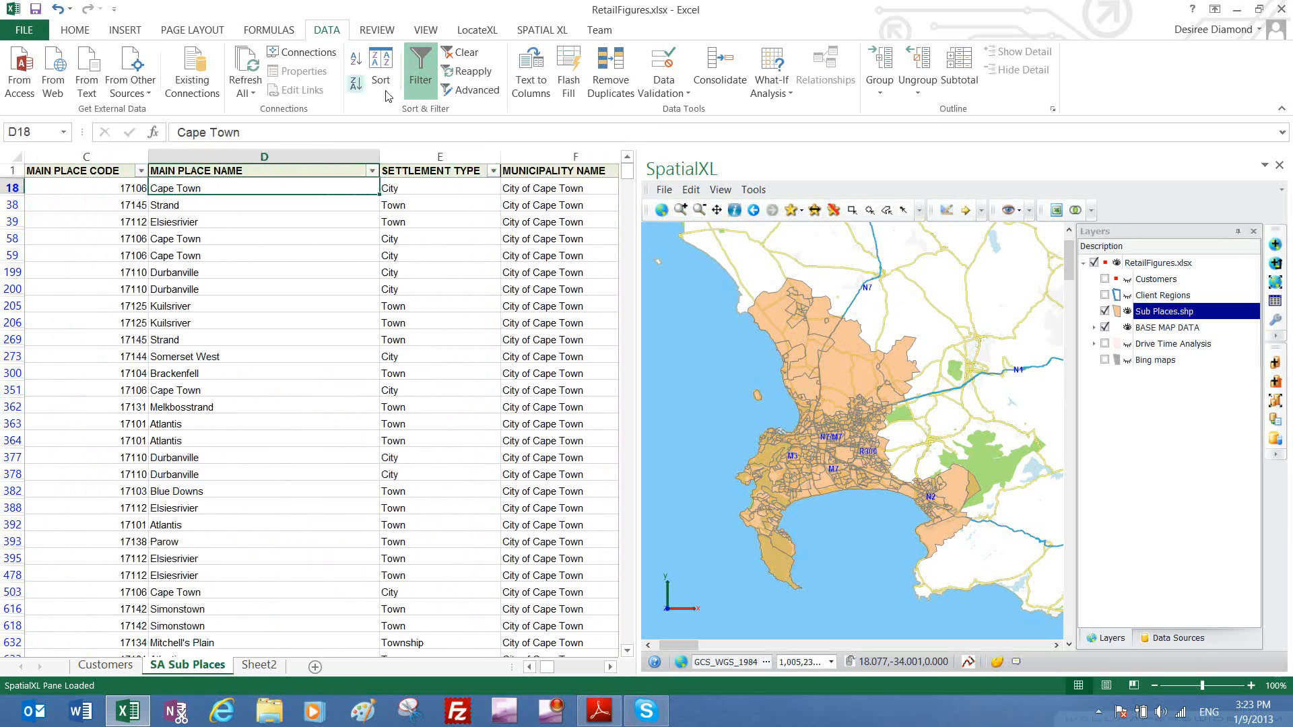
{"action": "left_click", "coordinate": [372, 171]}
{"action": "left_click", "coordinate": [241, 334]}
{"action": "left_click", "coordinate": [216, 360]}
{"action": "left_click", "coordinate": [277, 462]}
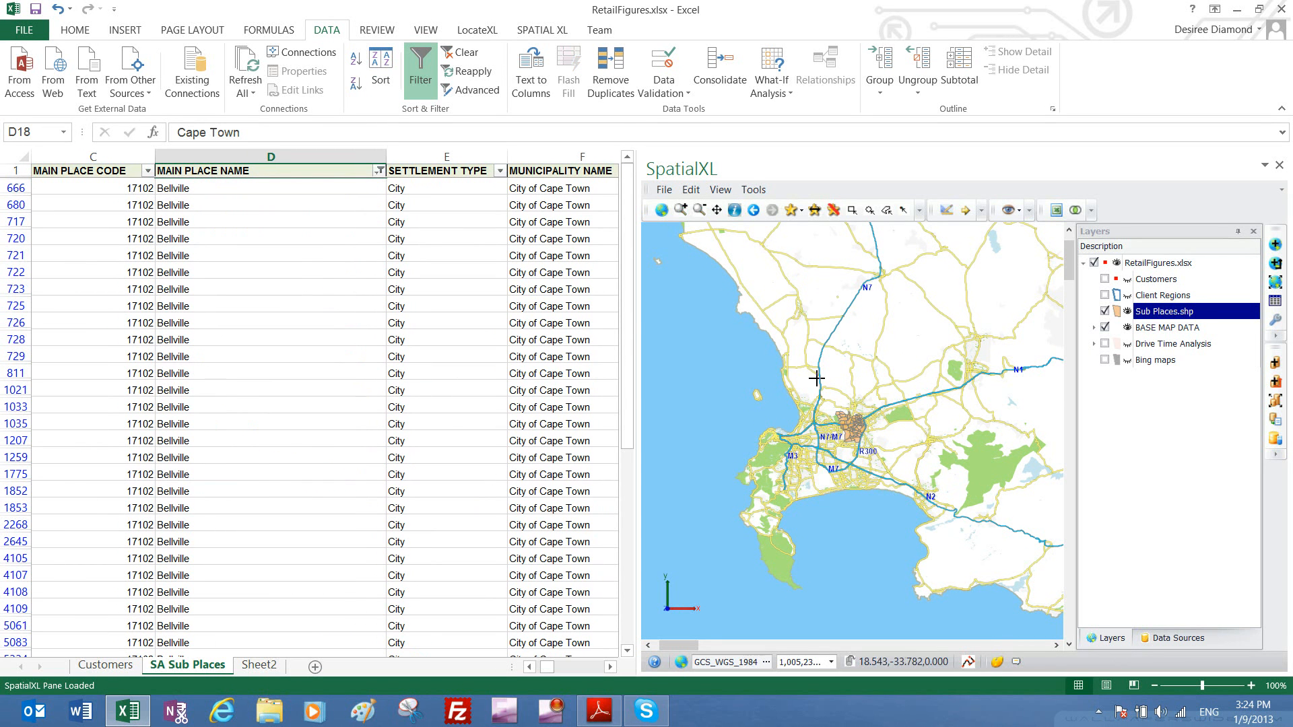
{"action": "left_click", "coordinate": [680, 210]}
{"action": "left_click_drag", "start_coordinate": [820, 401], "coordinate": [888, 457]}
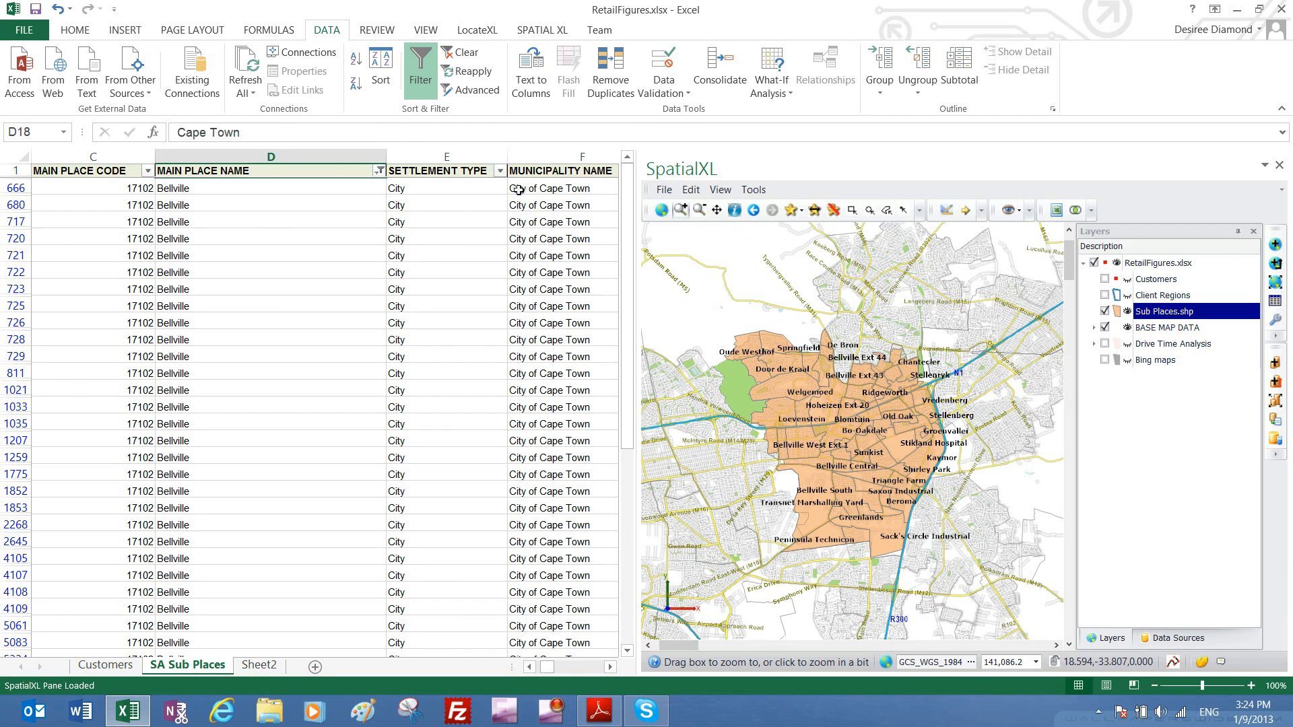
Filter the SUB PLACE NAME column to Welgemoed only and zoom the map in on that area
{"action": "left_click", "coordinate": [481, 187]}
{"action": "key", "text": "Right"}
{"action": "key", "text": "Right"}
{"action": "key", "text": "Left"}
{"action": "key", "text": "Left"}
{"action": "key", "text": "Left"}
{"action": "key", "text": "Left"}
{"action": "key", "text": "Left"}
{"action": "key", "text": "Left"}
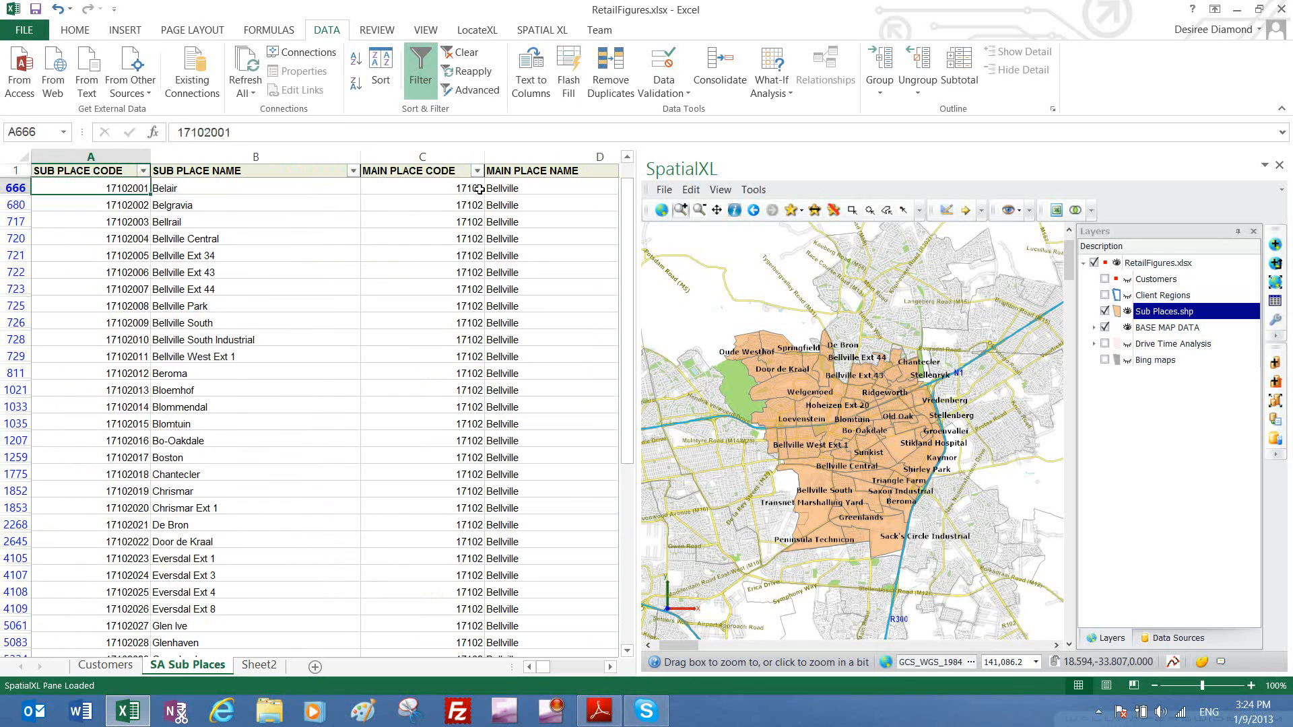
{"action": "left_click", "coordinate": [353, 171]}
{"action": "left_click", "coordinate": [225, 341]}
{"action": "left_click_drag", "start_coordinate": [347, 350], "coordinate": [347, 421]}
{"action": "left_click", "coordinate": [205, 428]}
{"action": "left_click", "coordinate": [257, 462]}
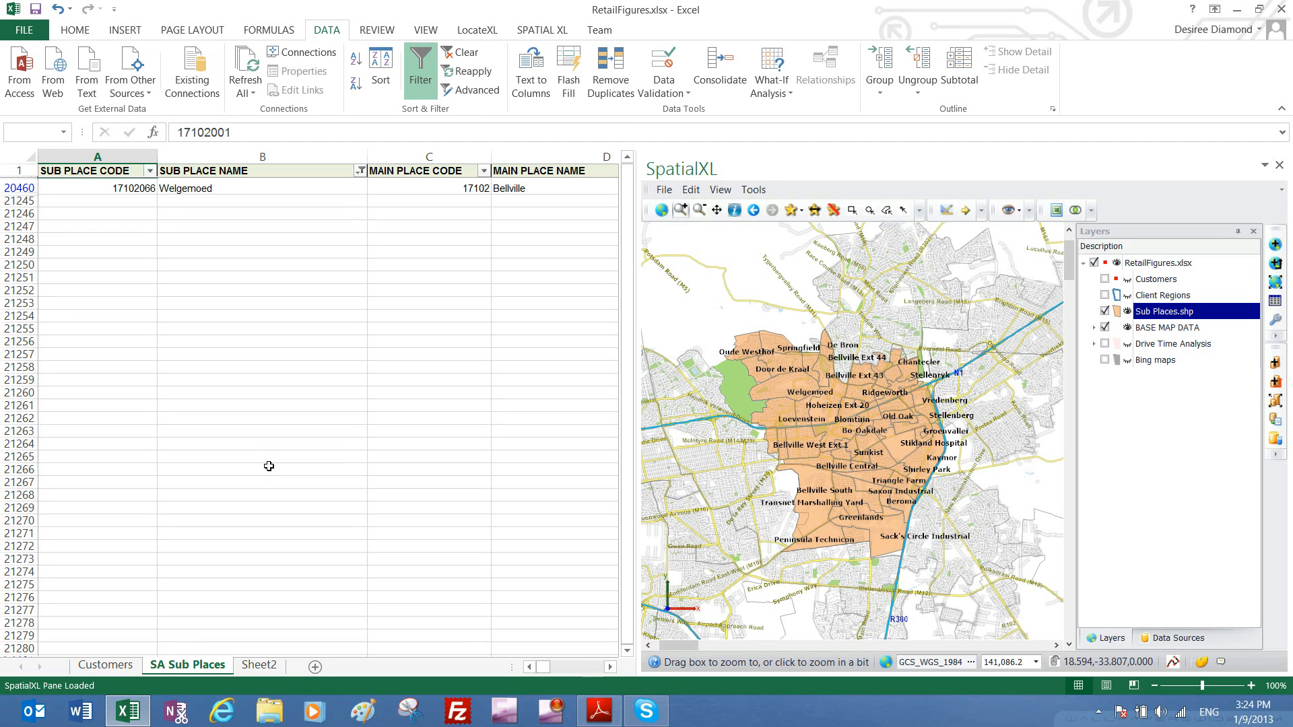
{"action": "left_click_drag", "start_coordinate": [743, 371], "coordinate": [843, 418]}
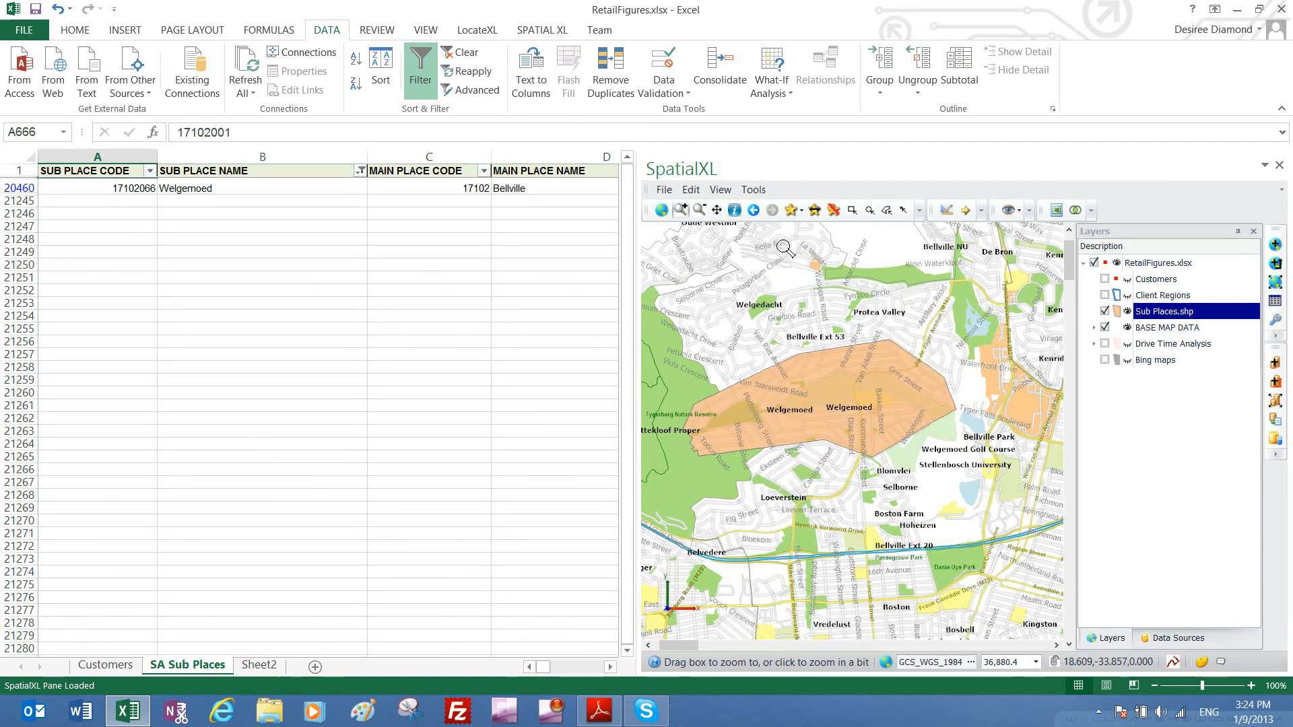
Inspect the Welgemoed polygon's item properties, including its linked worksheet data such as client region, population and households
{"action": "left_click", "coordinate": [734, 211]}
{"action": "left_click", "coordinate": [773, 383]}
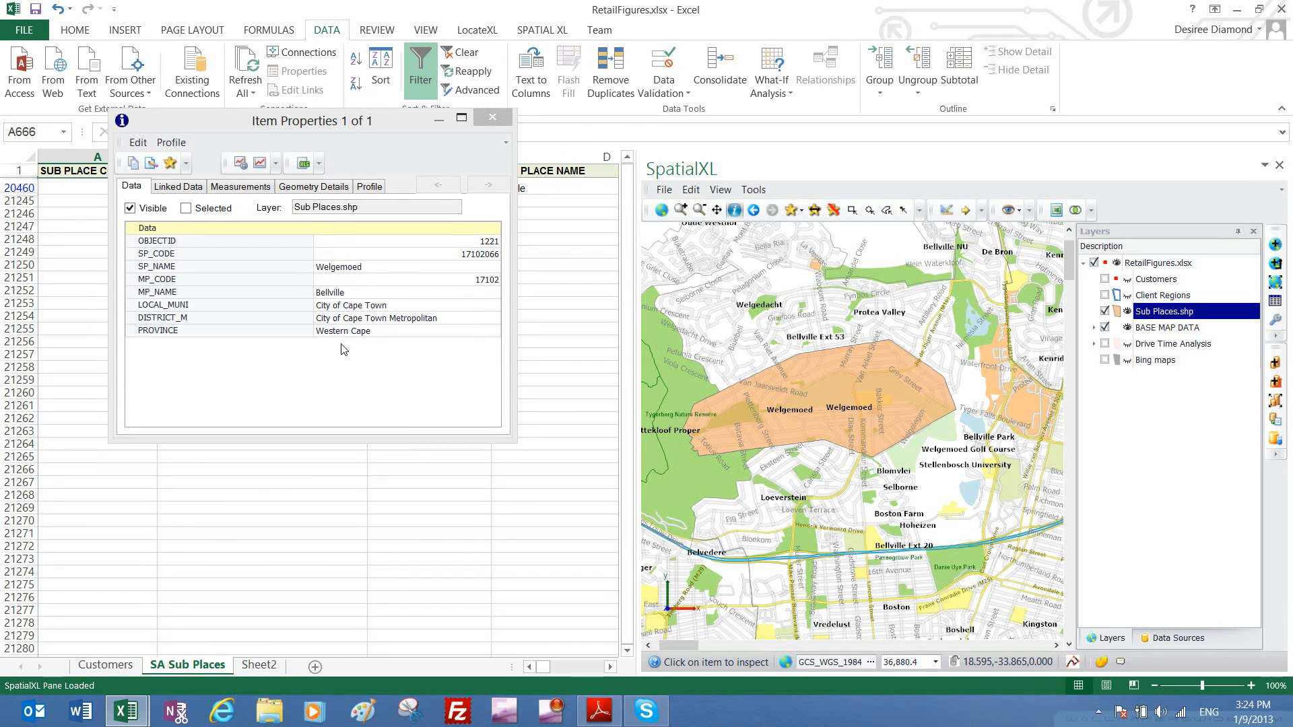
{"action": "left_click", "coordinate": [189, 188]}
{"action": "left_click_drag", "start_coordinate": [197, 422], "coordinate": [317, 422]}
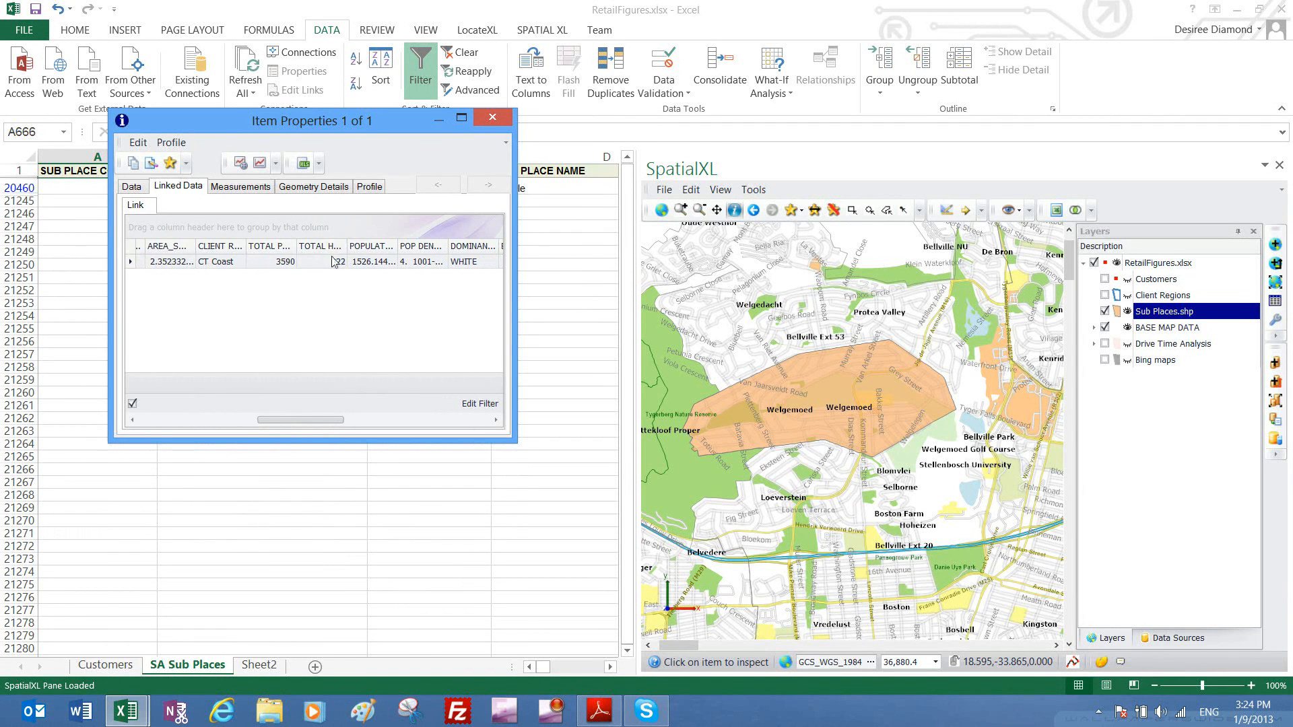
{"action": "left_click_drag", "start_coordinate": [308, 420], "coordinate": [151, 410]}
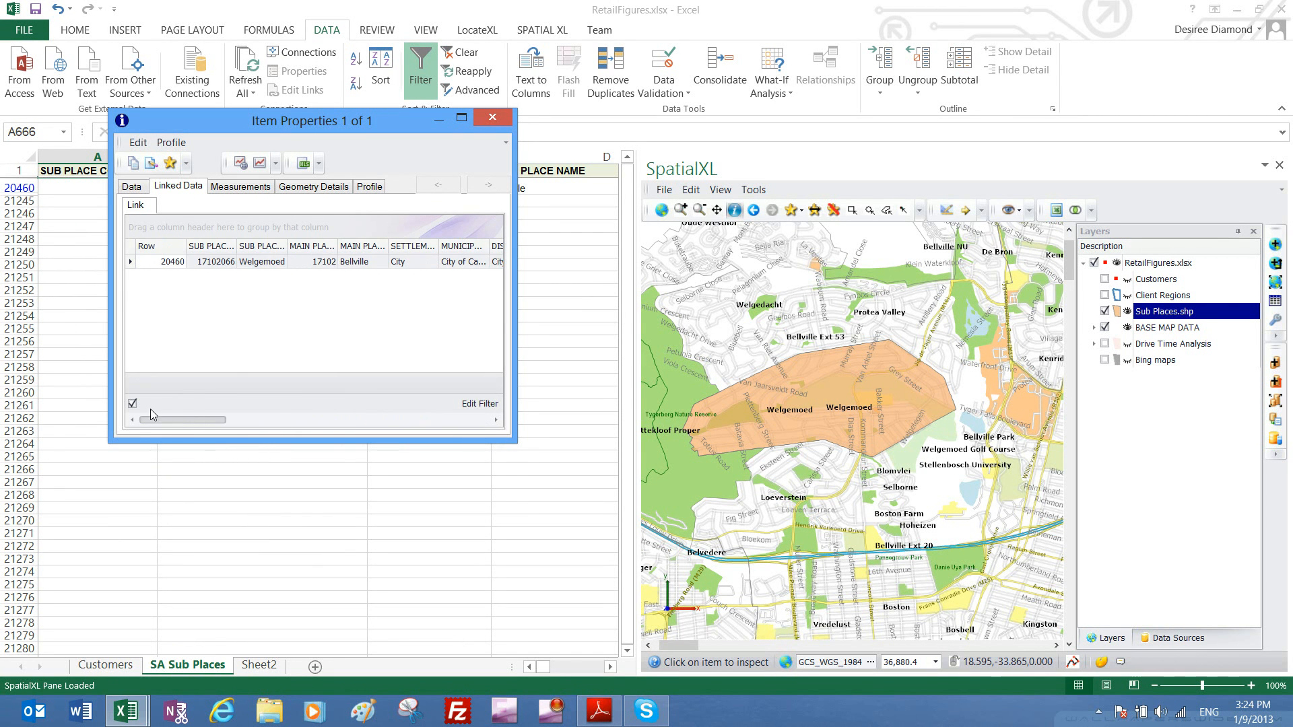
{"action": "left_click", "coordinate": [499, 124]}
Clear all filters from the SA Sub Places worksheet and fit the map to the full sub places layer
{"action": "left_click", "coordinate": [461, 53]}
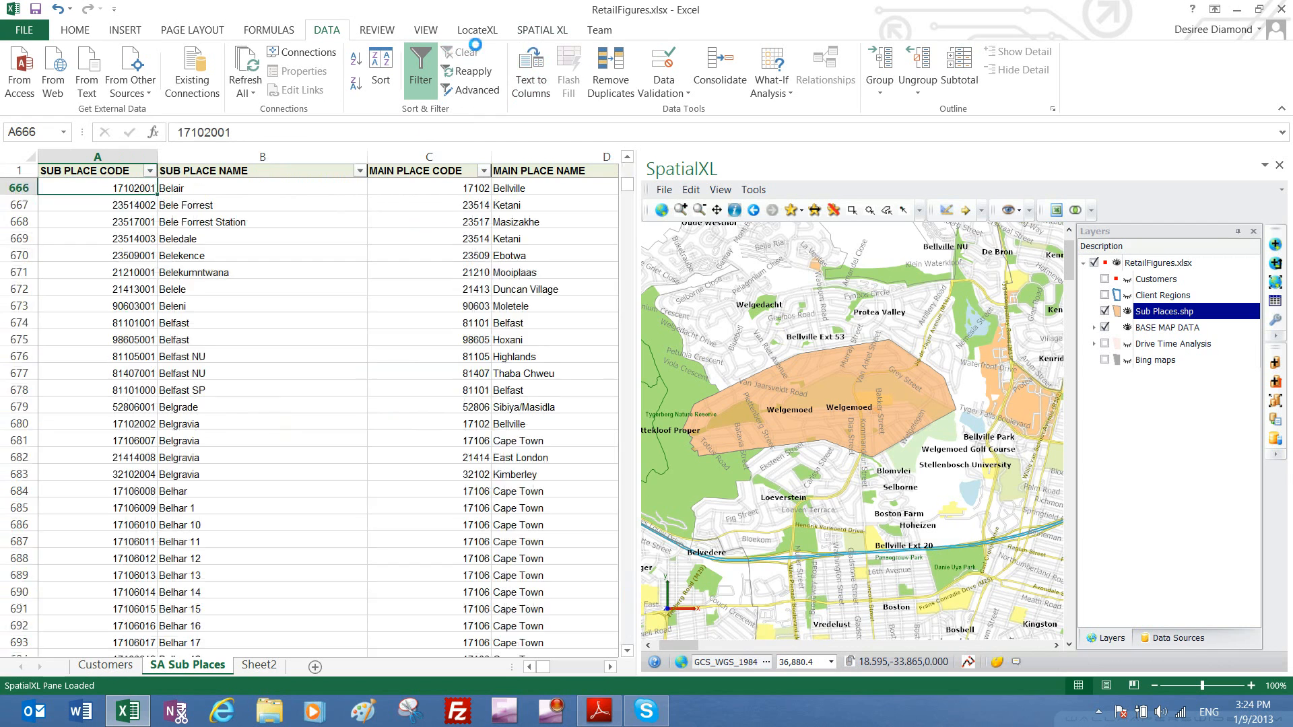
{"action": "left_click", "coordinate": [1277, 283]}
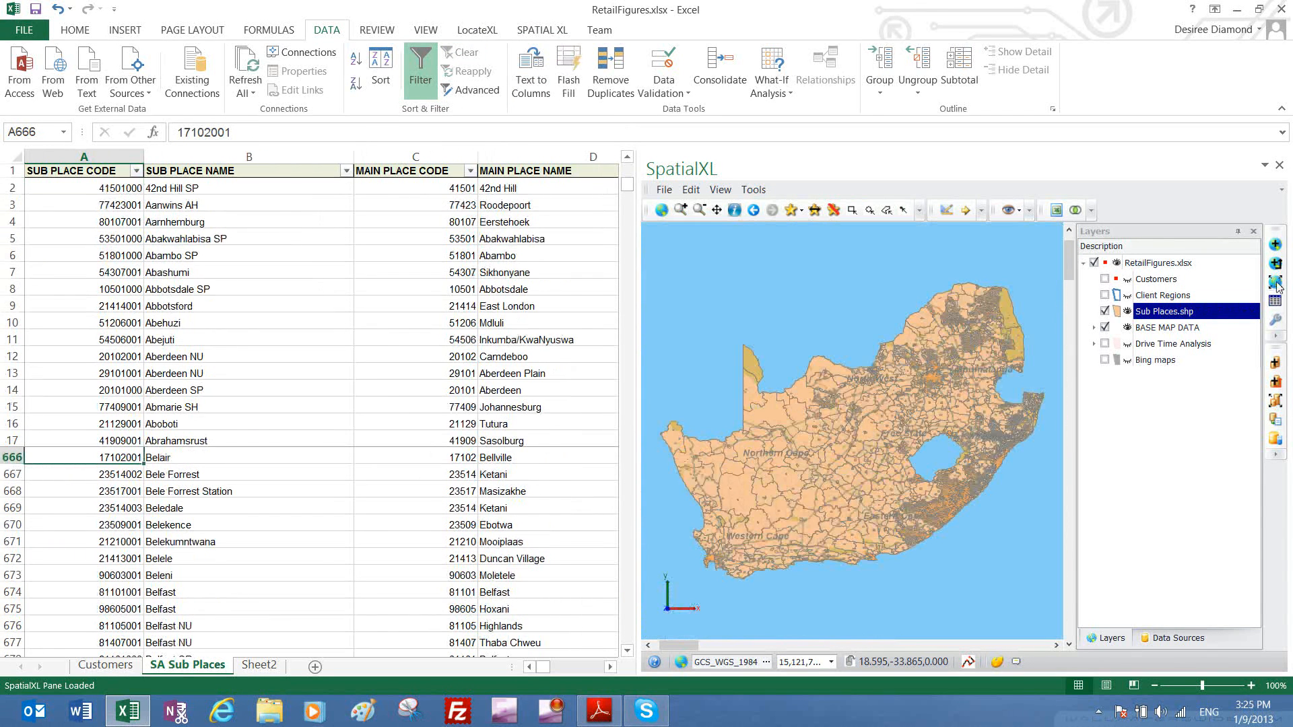
{"action": "left_click", "coordinate": [453, 340]}
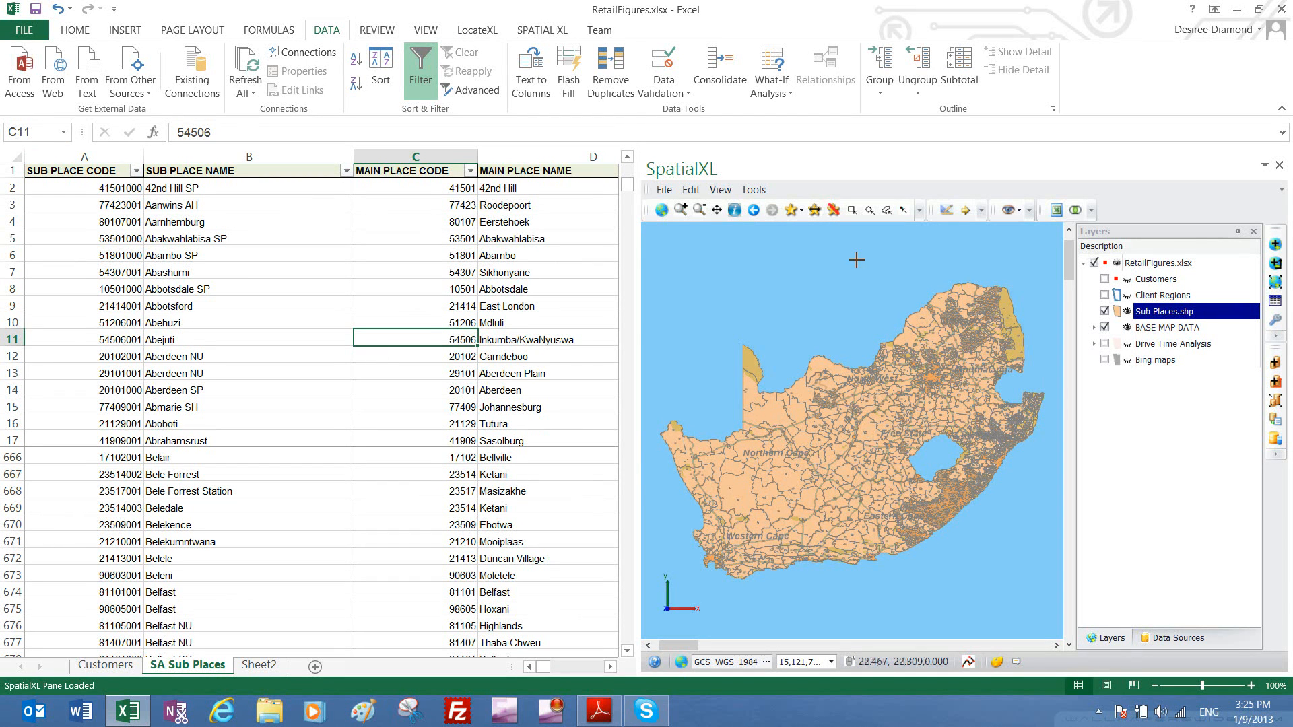
Apply the Dominant Race theme to the Sub Places.shp layer
{"action": "right_click", "coordinate": [1151, 317]}
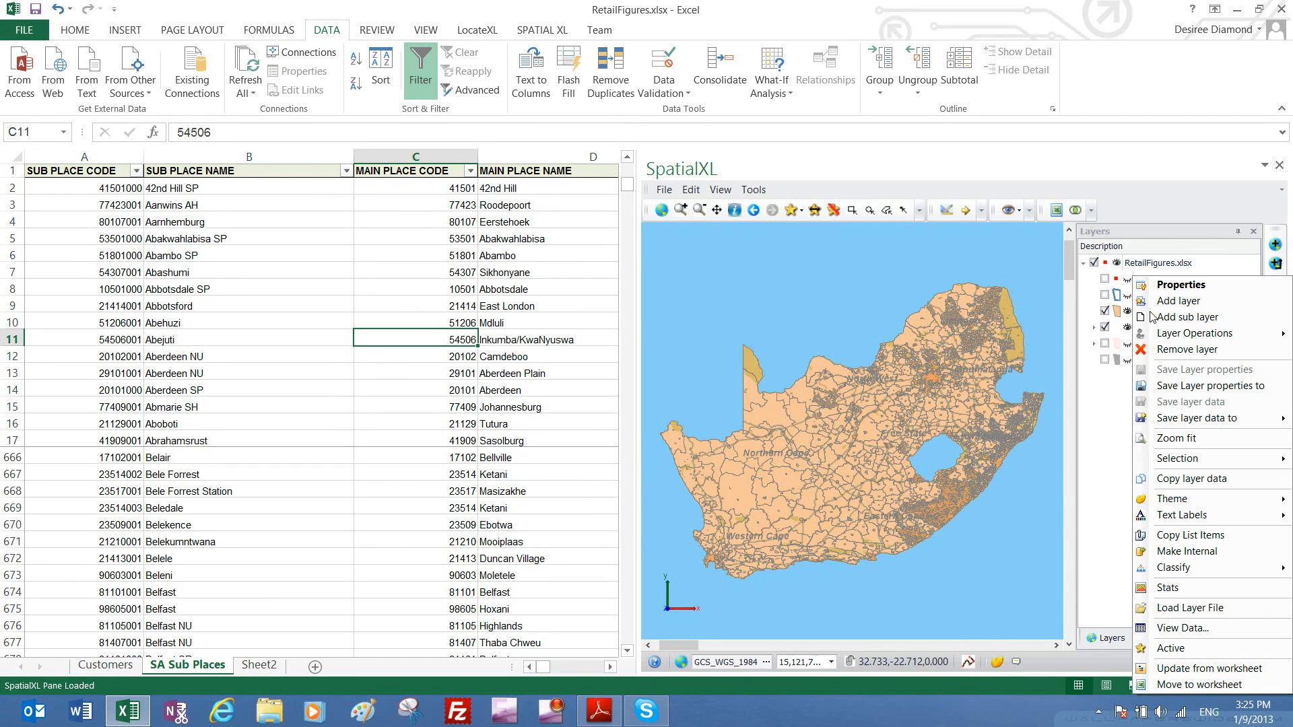
{"action": "mouse_move", "coordinate": [1175, 499]}
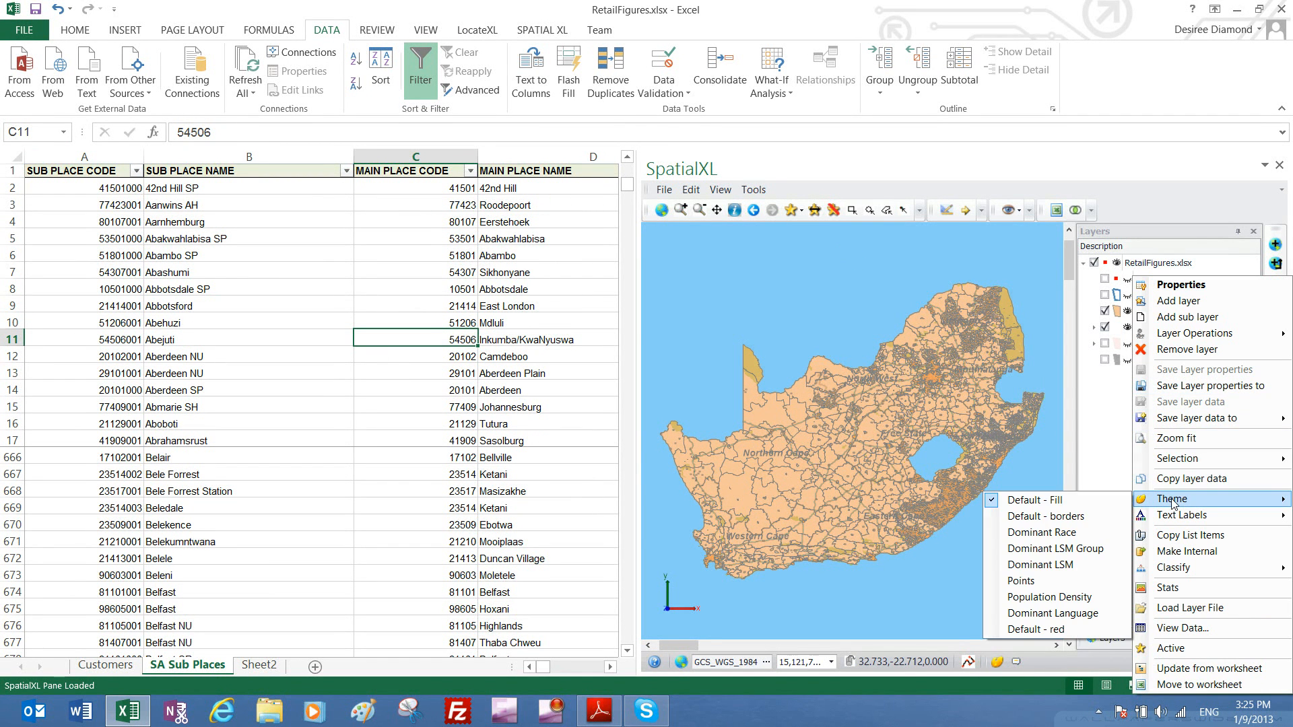
{"action": "left_click", "coordinate": [1058, 532]}
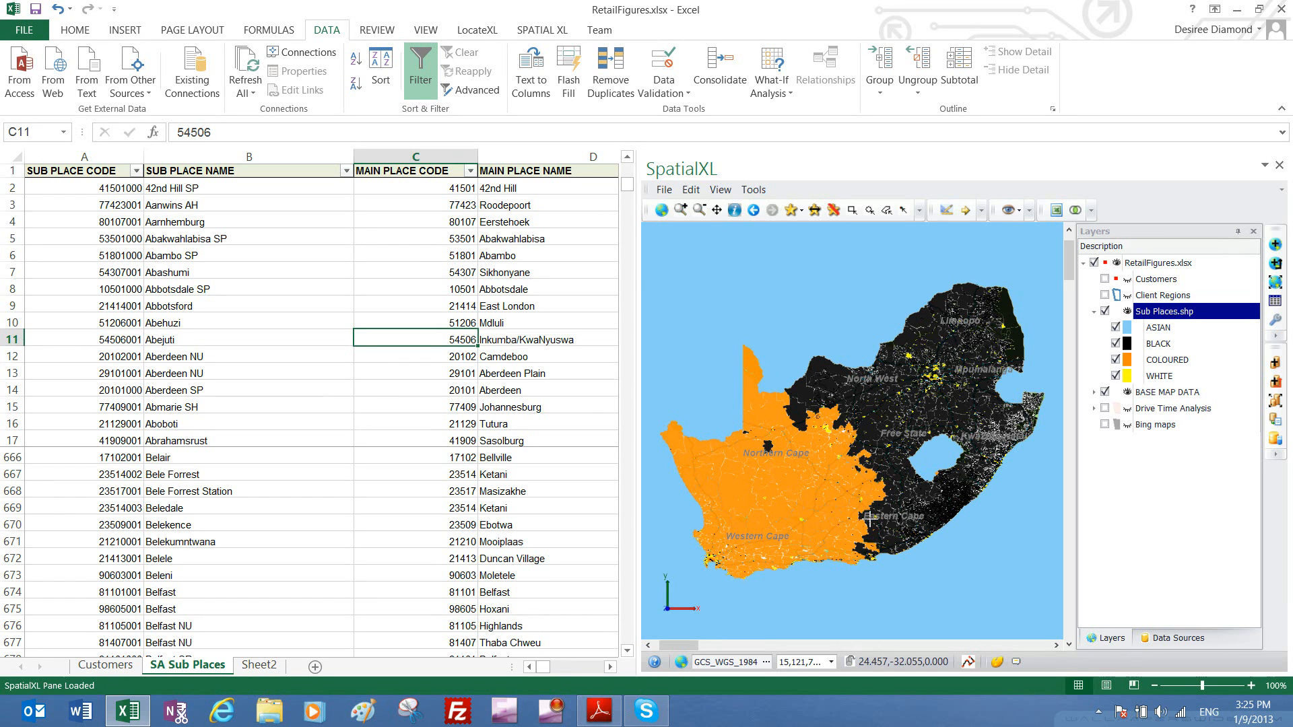
Filter the SETTLEMENT TYPE column of the SA Sub Places worksheet to exclude Farms/Smallholdings
{"action": "left_click", "coordinate": [477, 206]}
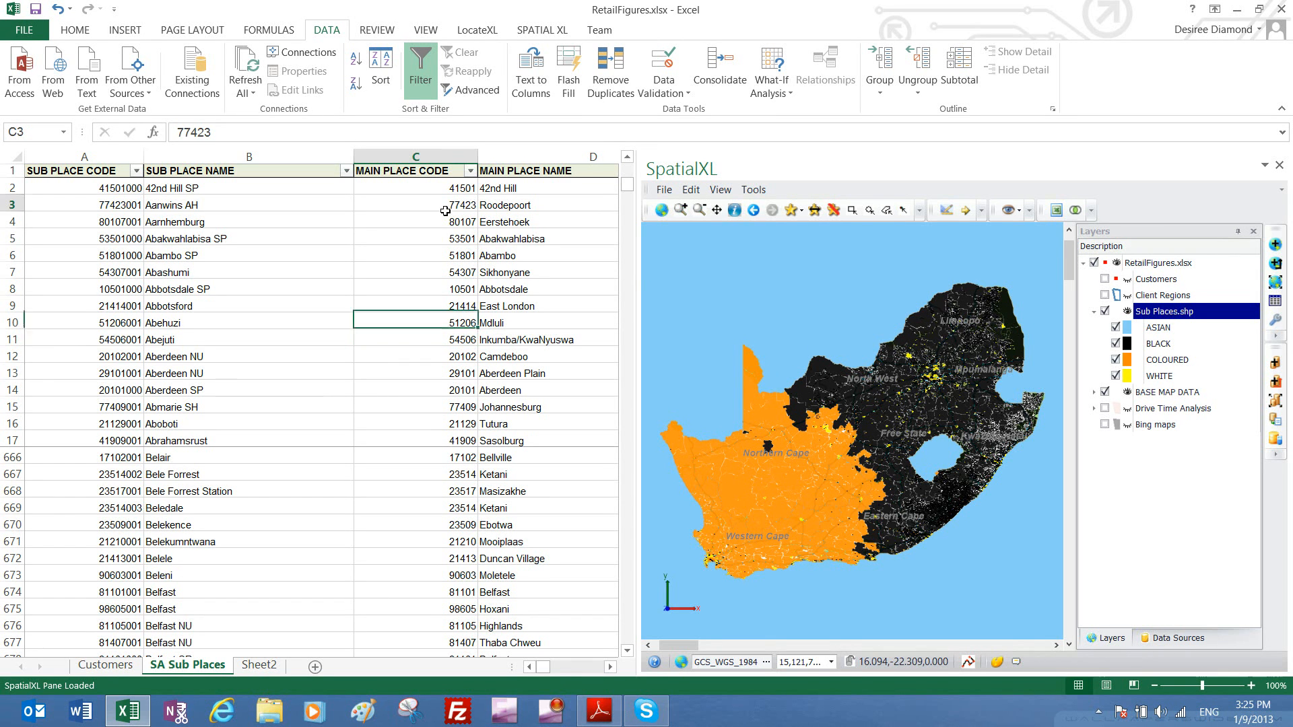
{"action": "left_click", "coordinate": [309, 216]}
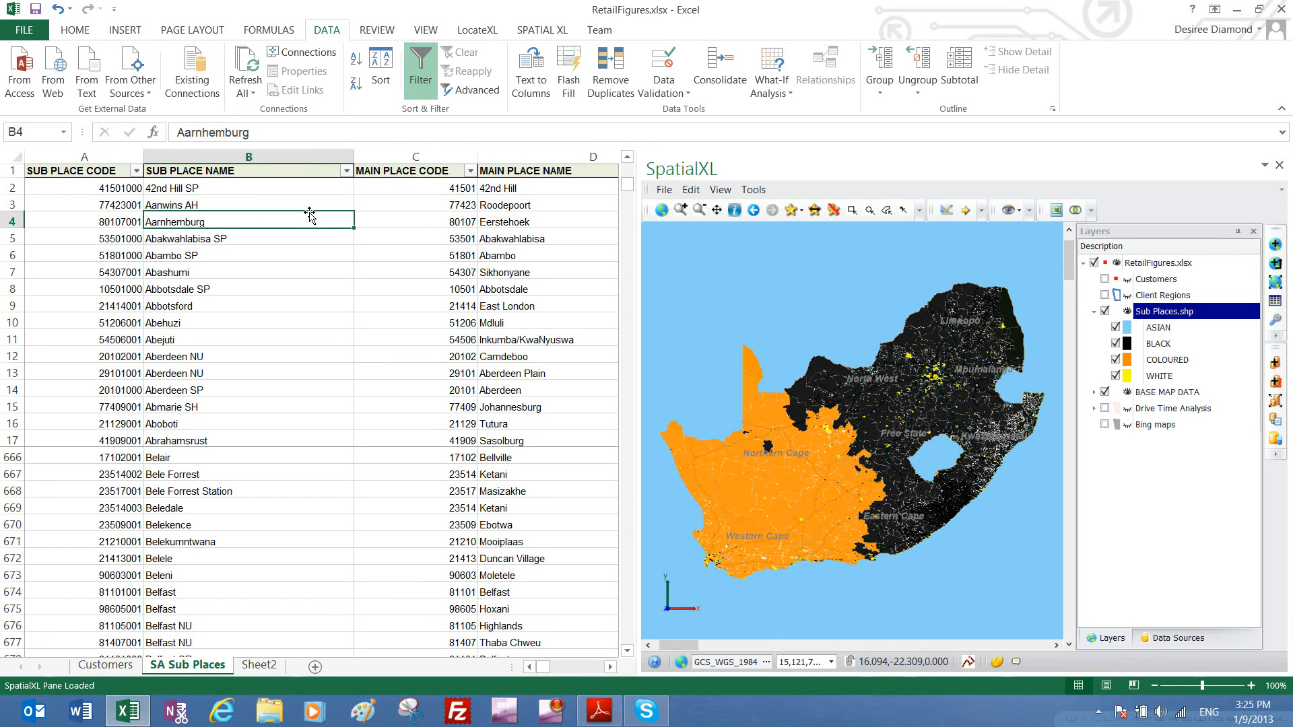
{"action": "key", "text": "Left"}
{"action": "key", "text": "Right"}
{"action": "key", "text": "Right"}
{"action": "key", "text": "Right"}
{"action": "key", "text": "Right"}
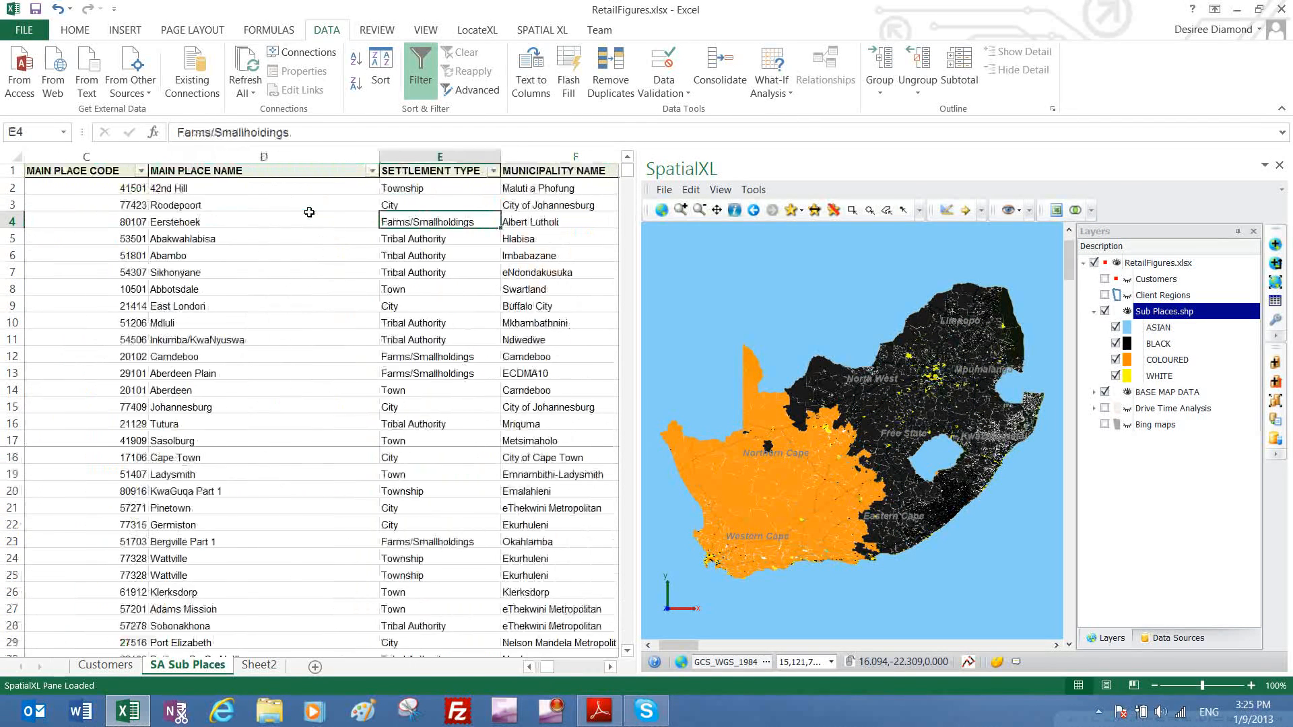
{"action": "key", "text": "alt+Down"}
{"action": "left_click", "coordinate": [258, 360]}
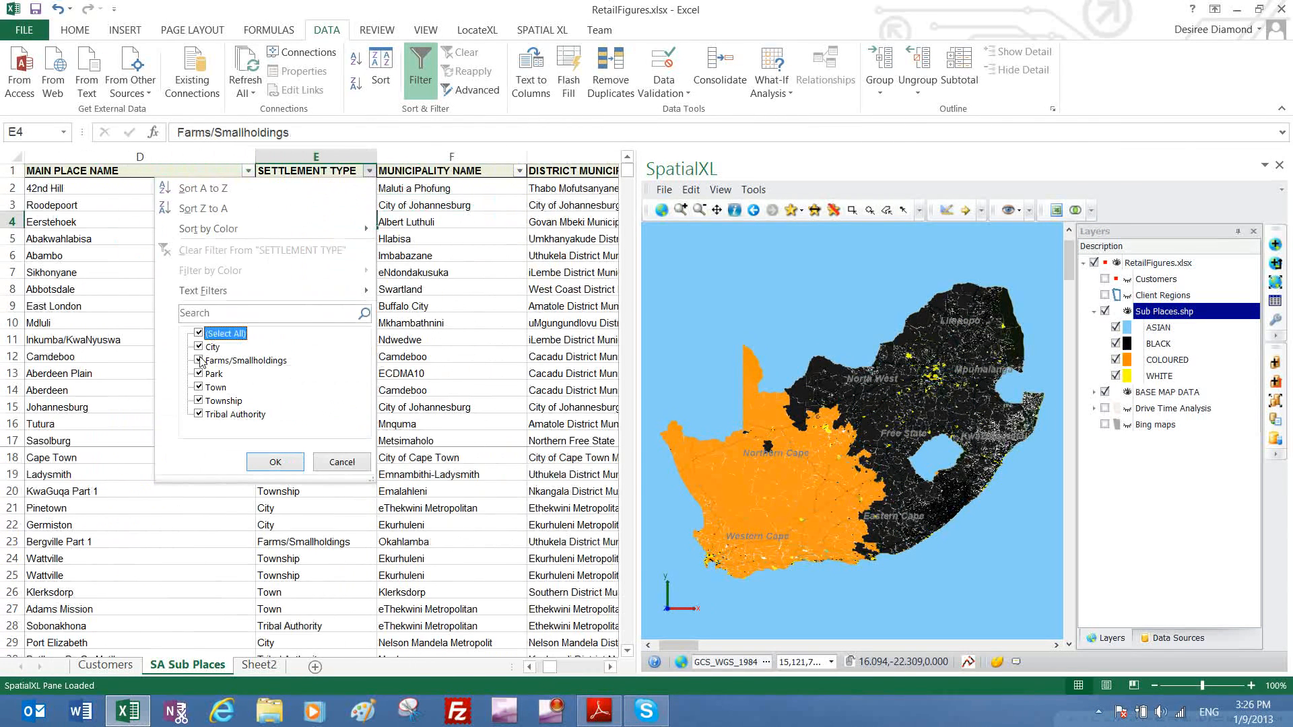
{"action": "left_click", "coordinate": [273, 462]}
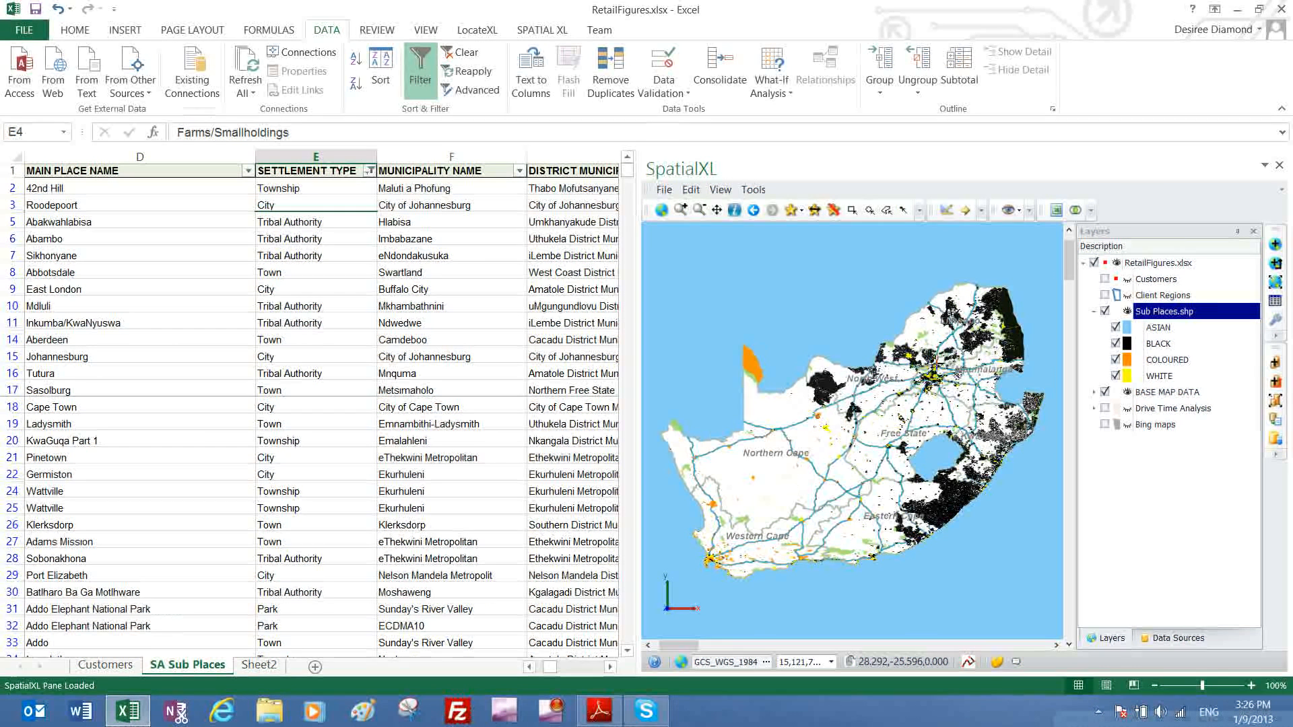
Zoom the map in on the Gauteng area and examine its dominant race pattern by sub place
{"action": "scroll", "coordinate": [935, 364], "scroll_direction": "up", "scroll_amount": 1}
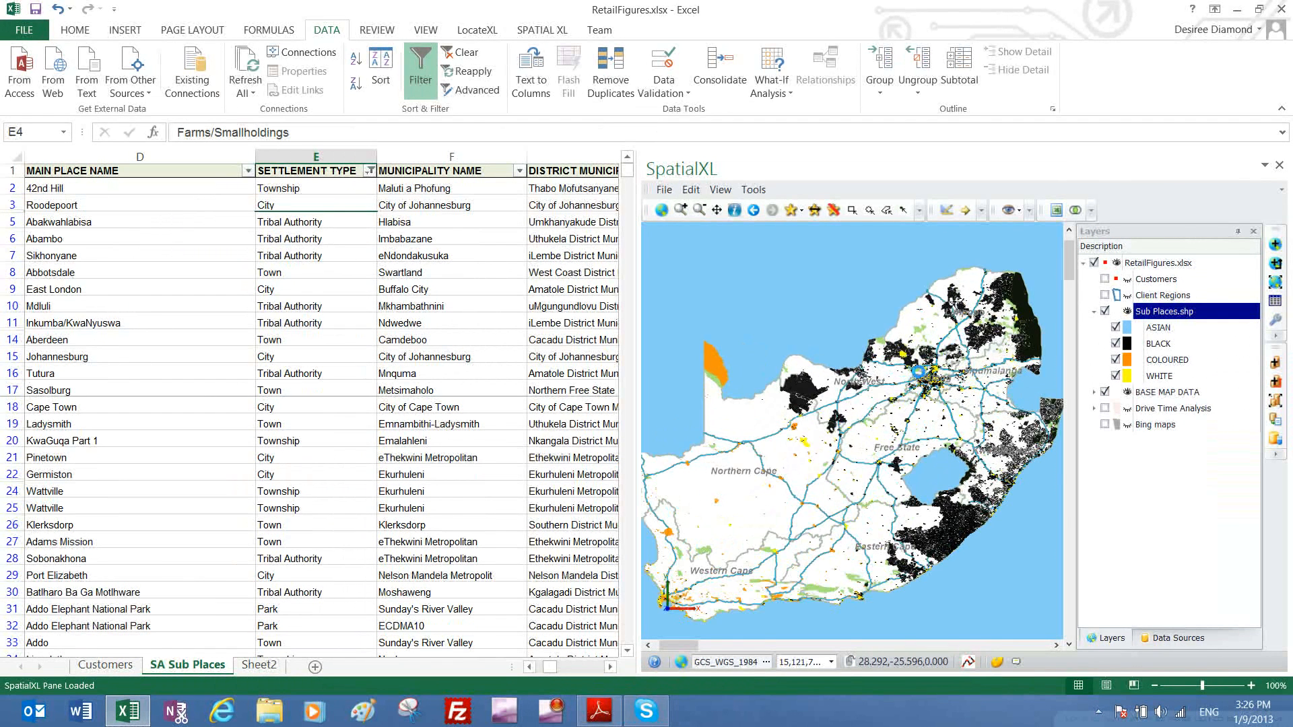
{"action": "scroll", "coordinate": [919, 371], "scroll_direction": "up", "scroll_amount": 1}
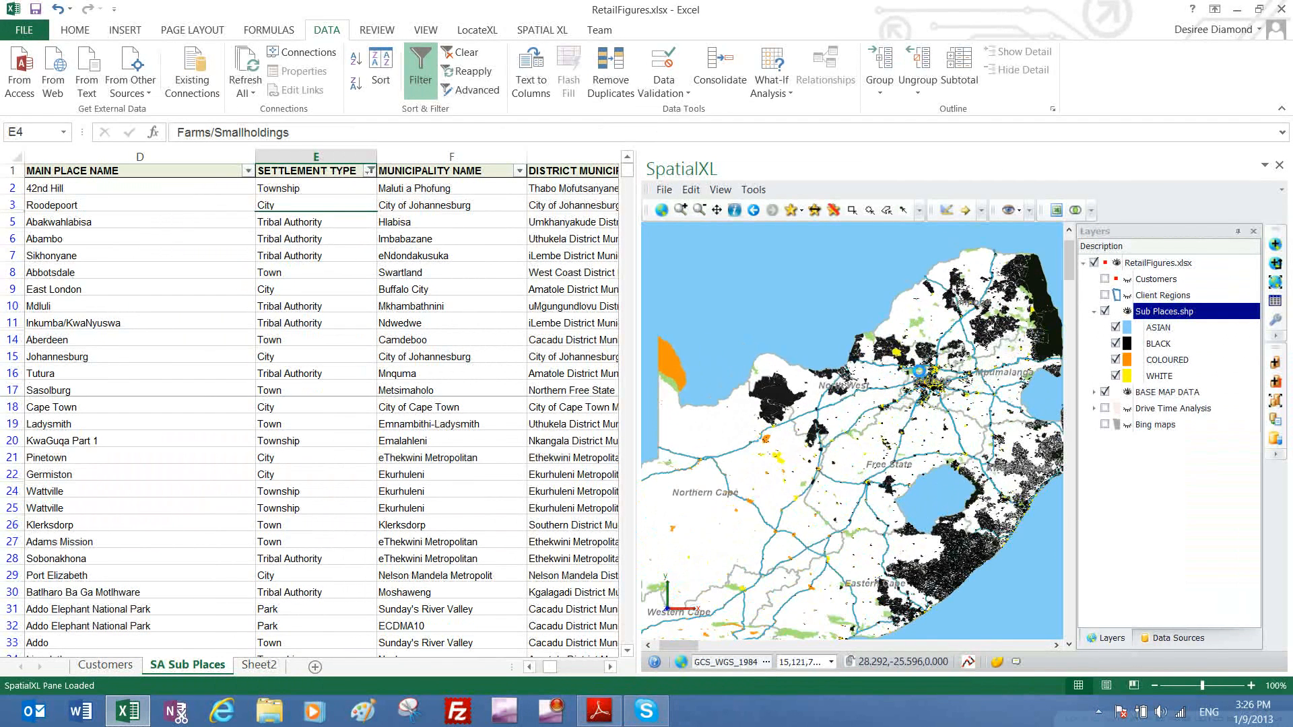
{"action": "scroll", "coordinate": [919, 371], "scroll_direction": "up", "scroll_amount": 4}
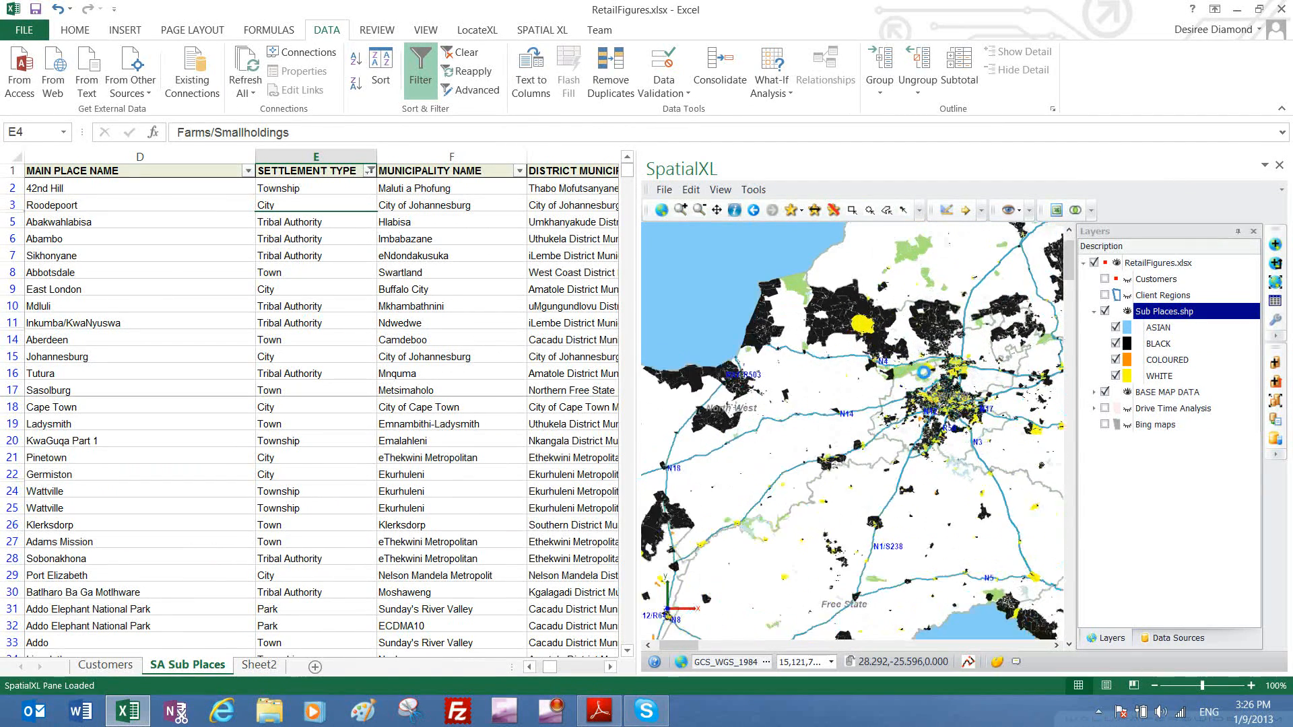
{"action": "scroll", "coordinate": [923, 372], "scroll_direction": "up", "scroll_amount": 3}
{"action": "scroll", "coordinate": [956, 400], "scroll_direction": "up", "scroll_amount": 4}
{"action": "scroll", "coordinate": [907, 523], "scroll_direction": "up", "scroll_amount": 4}
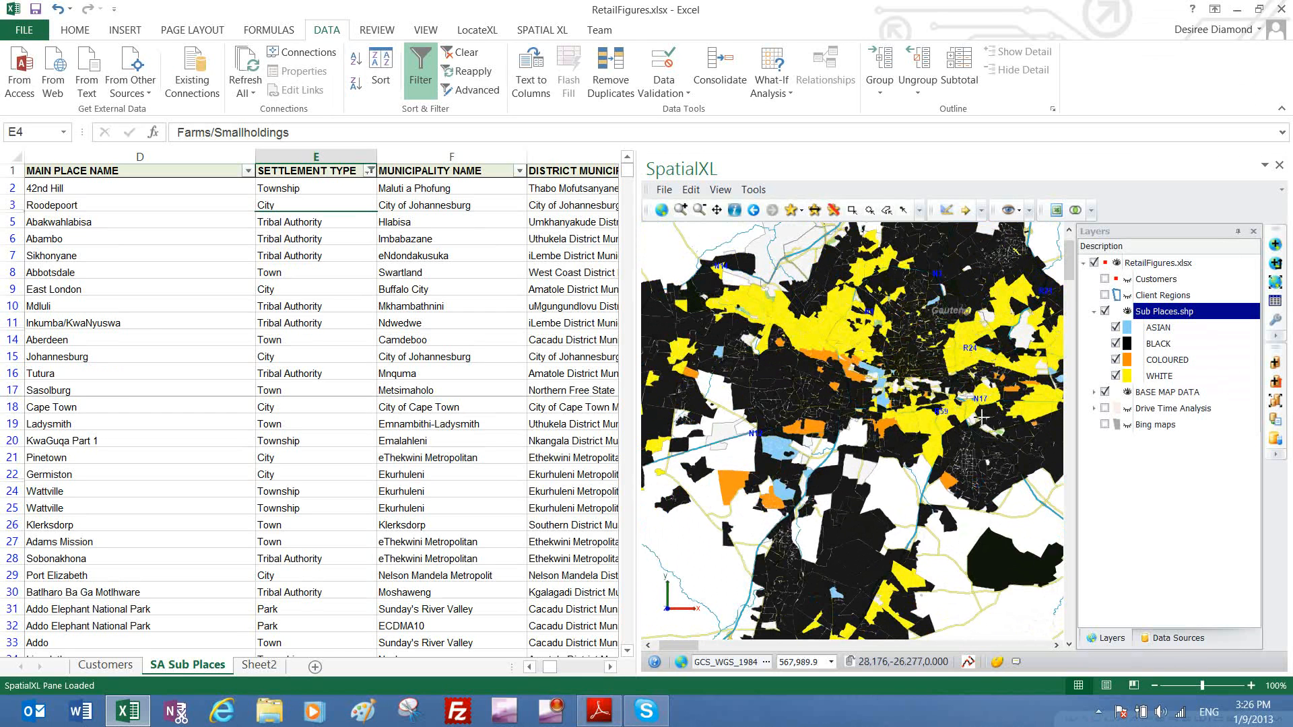
Clear the settlement type filter, apply the Dominant LSM Group theme to Sub Places.shp, and fit the map to the layer
{"action": "left_click", "coordinate": [417, 272]}
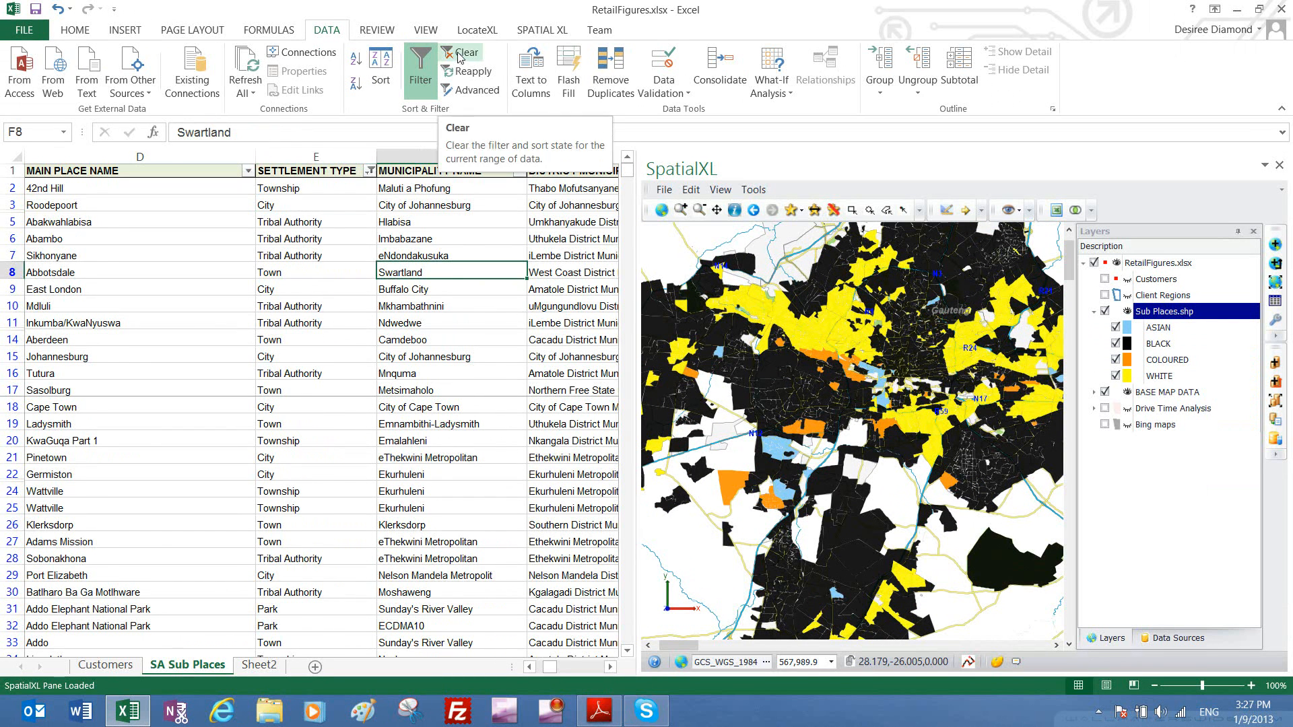
{"action": "left_click", "coordinate": [462, 52]}
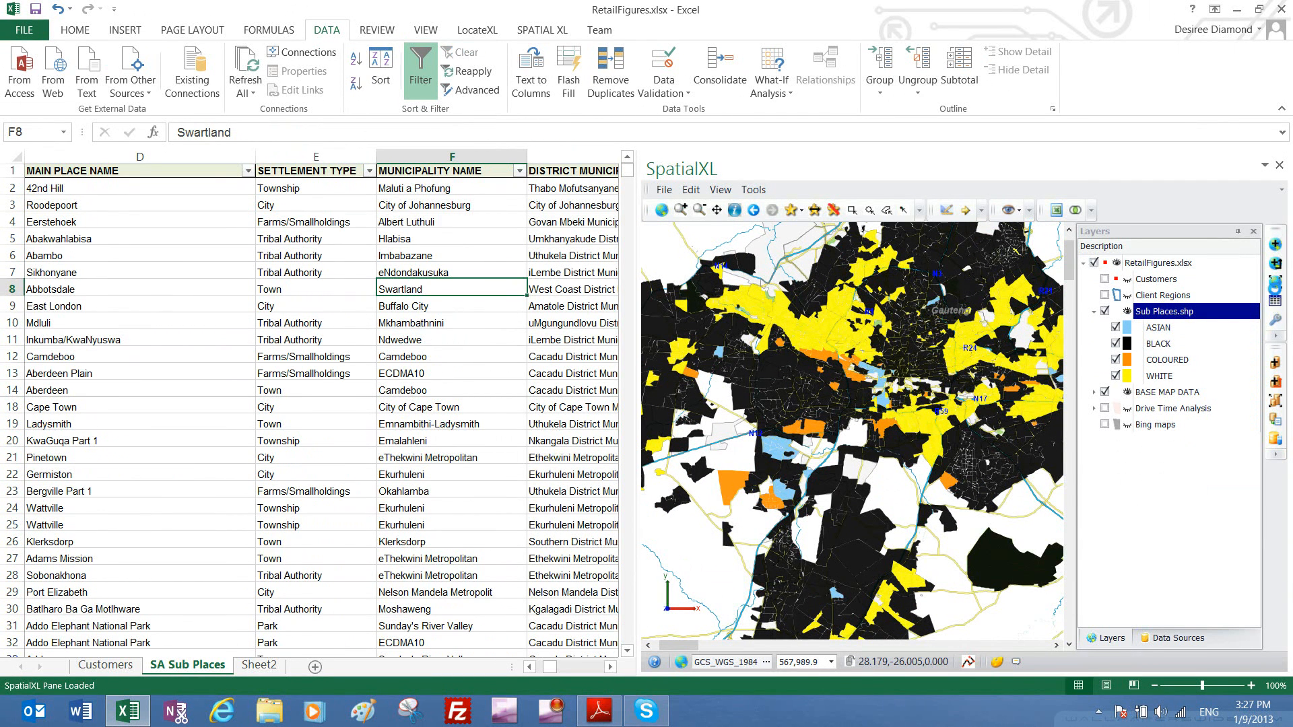
{"action": "right_click", "coordinate": [1175, 313]}
{"action": "mouse_move", "coordinate": [1185, 500]}
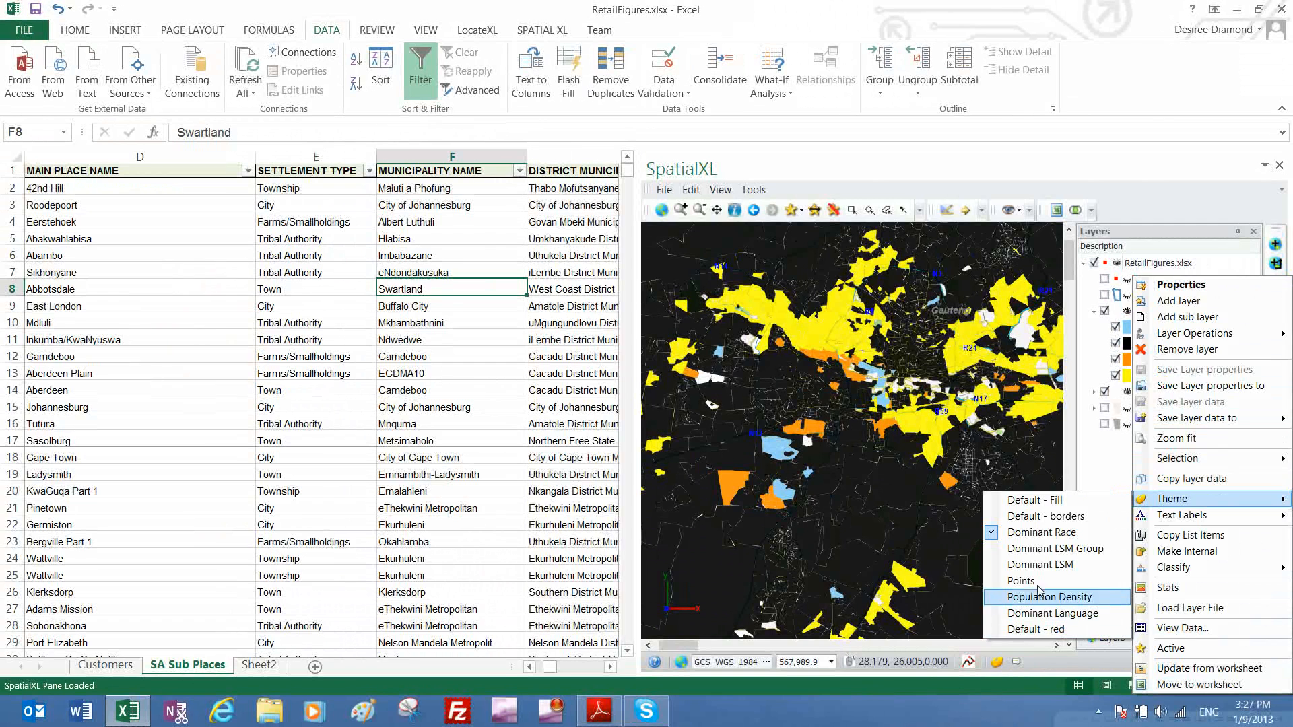
{"action": "left_click", "coordinate": [1035, 549]}
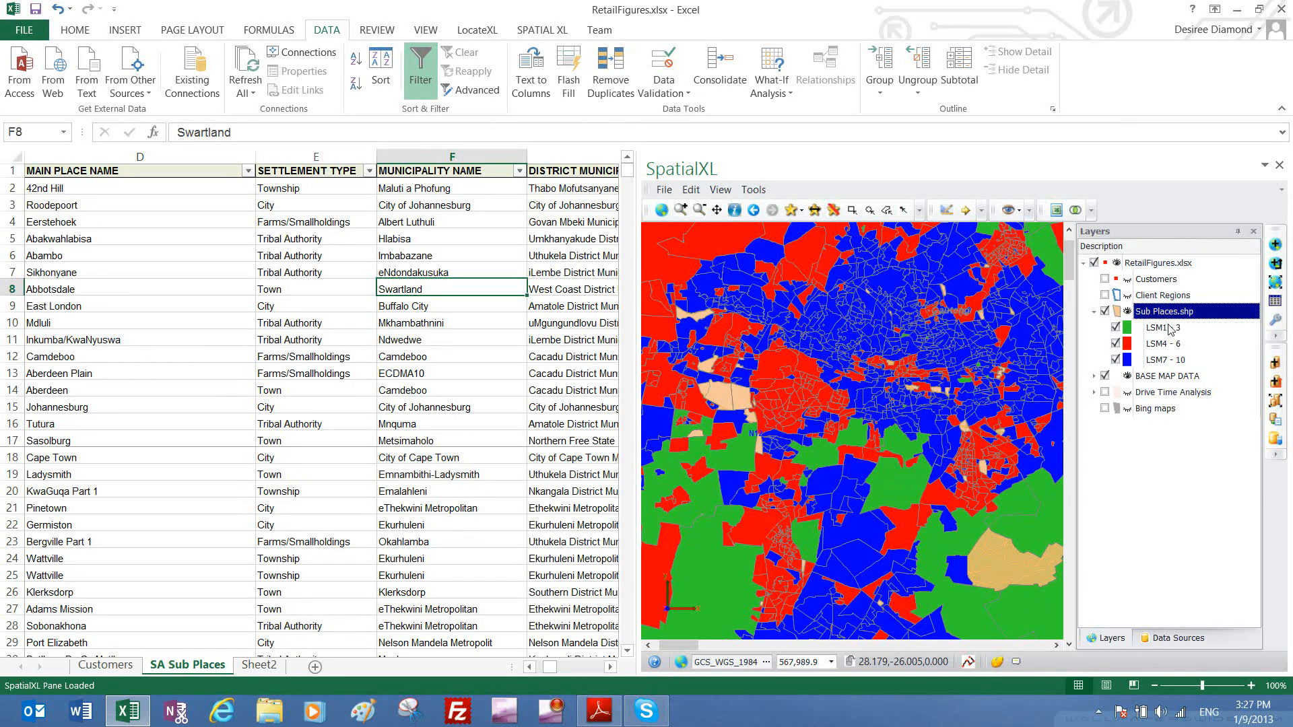
{"action": "left_click", "coordinate": [1275, 283]}
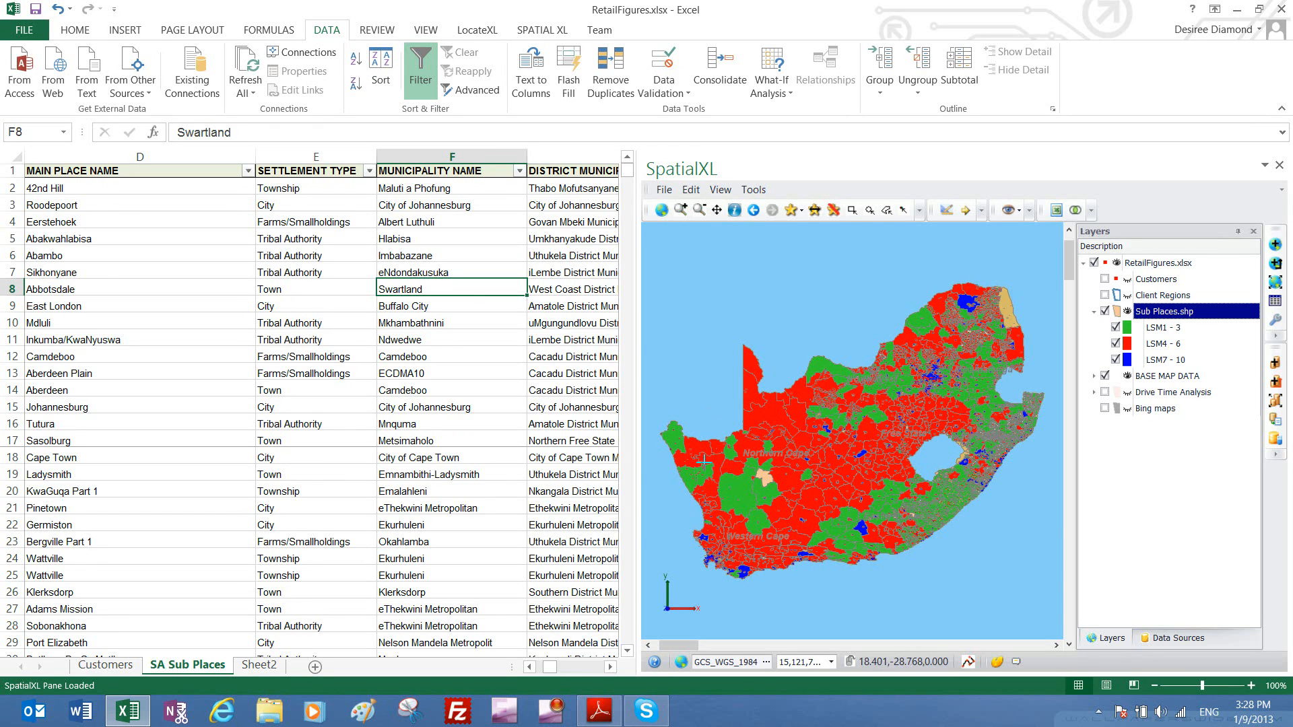
Apply the Default - Fill theme to the Sub Places.shp layer
{"action": "right_click", "coordinate": [1164, 311]}
{"action": "mouse_move", "coordinate": [1202, 500]}
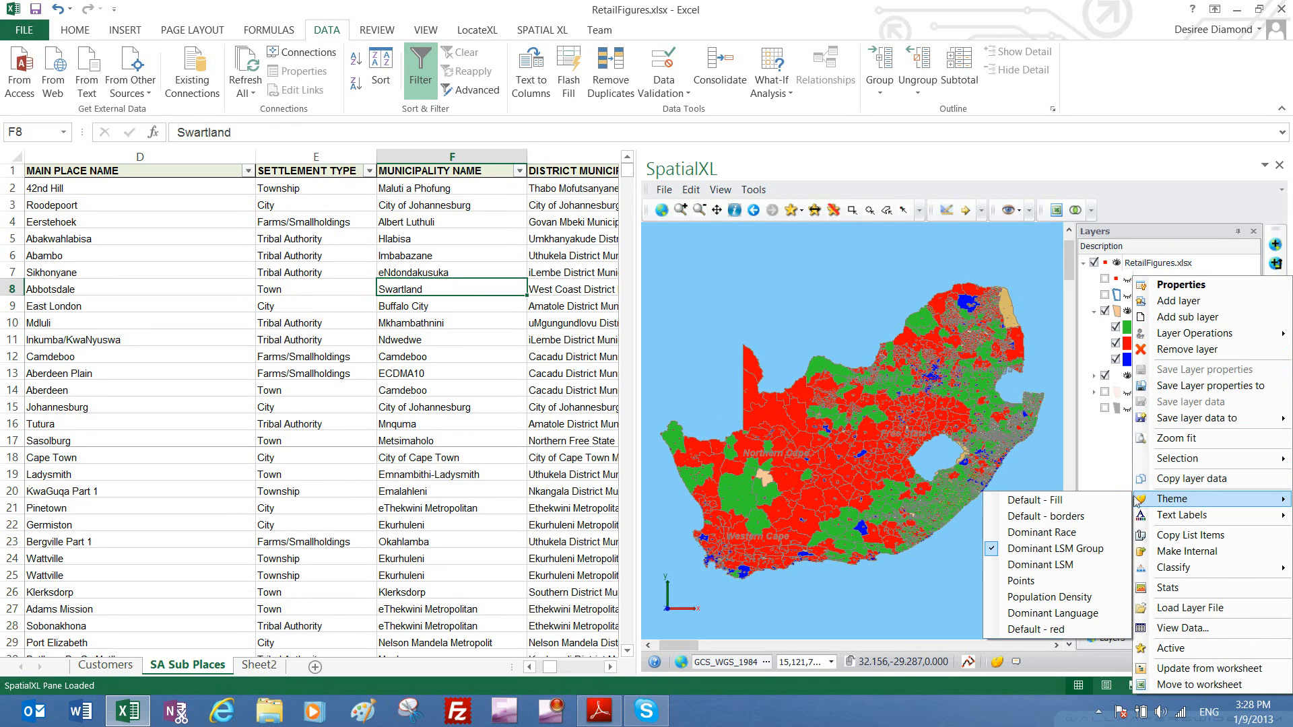
{"action": "left_click", "coordinate": [1100, 503]}
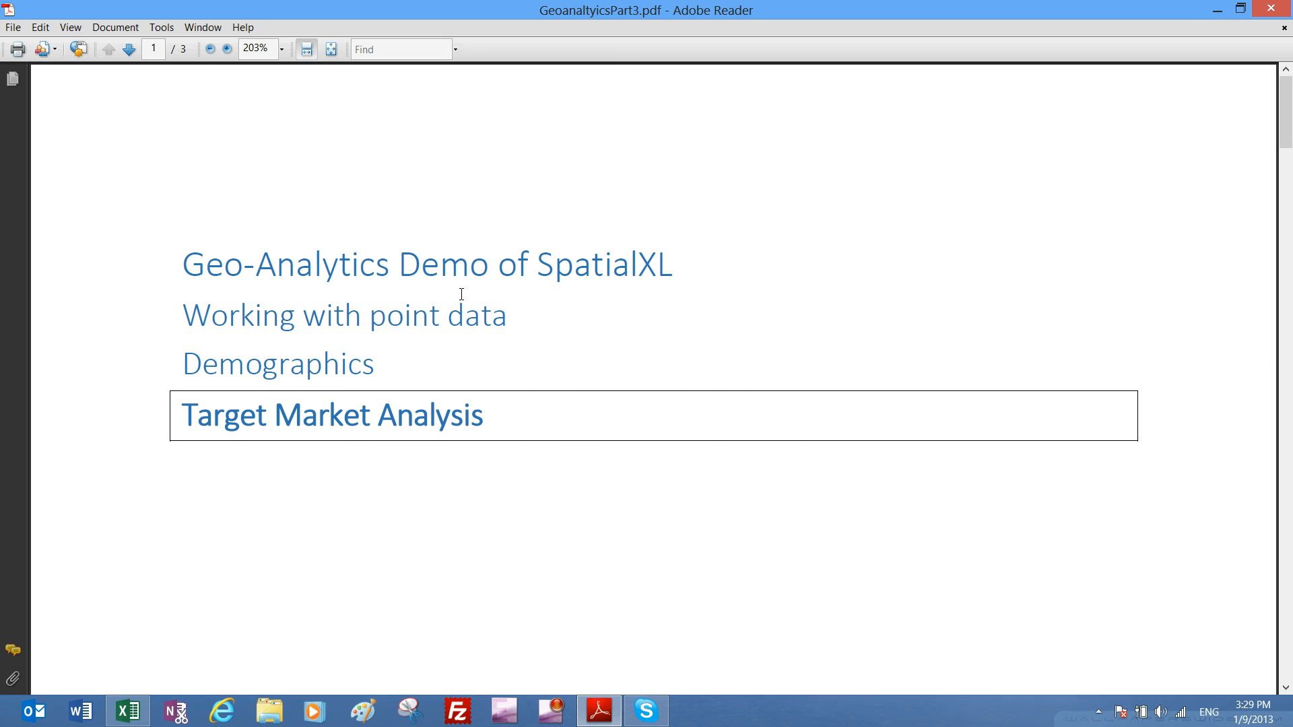
Switch back to the RetailFigures.xlsx workbook in Excel and filter TOTAL POPULATION 2011 to values greater than 5000
{"action": "key", "text": "alt+Tab"}
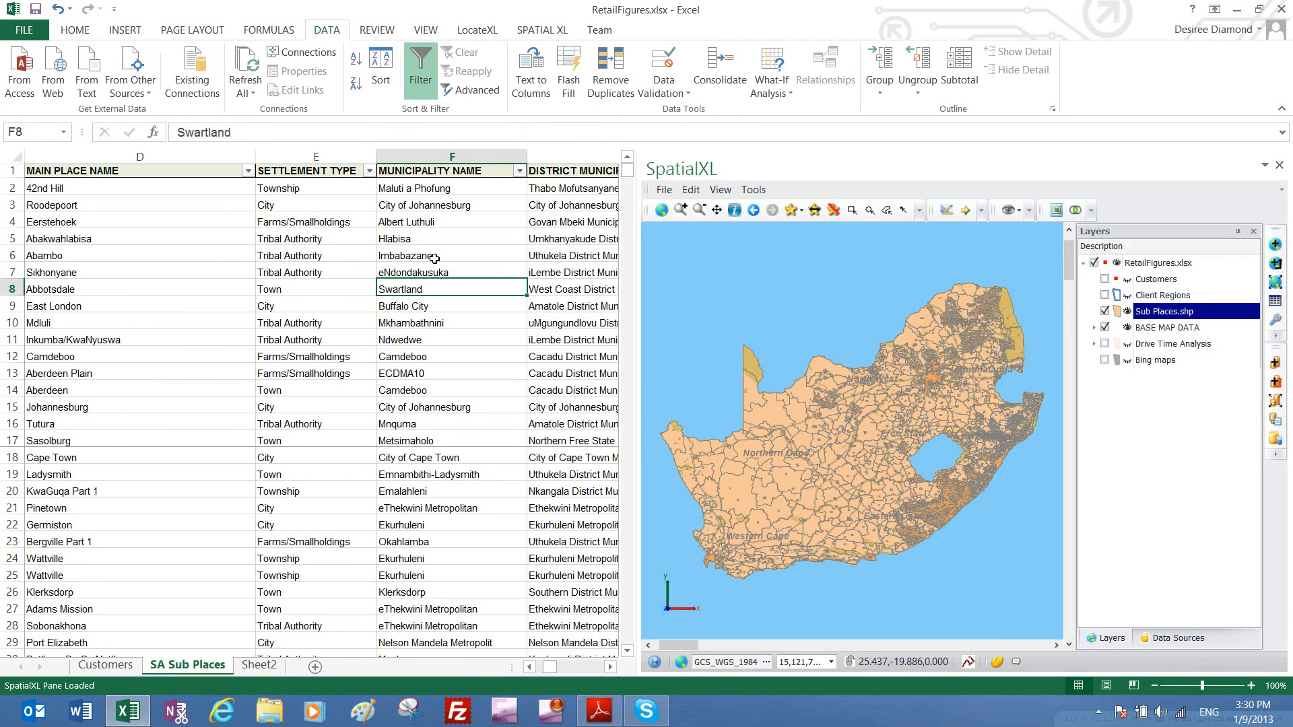
{"action": "left_click", "coordinate": [452, 231]}
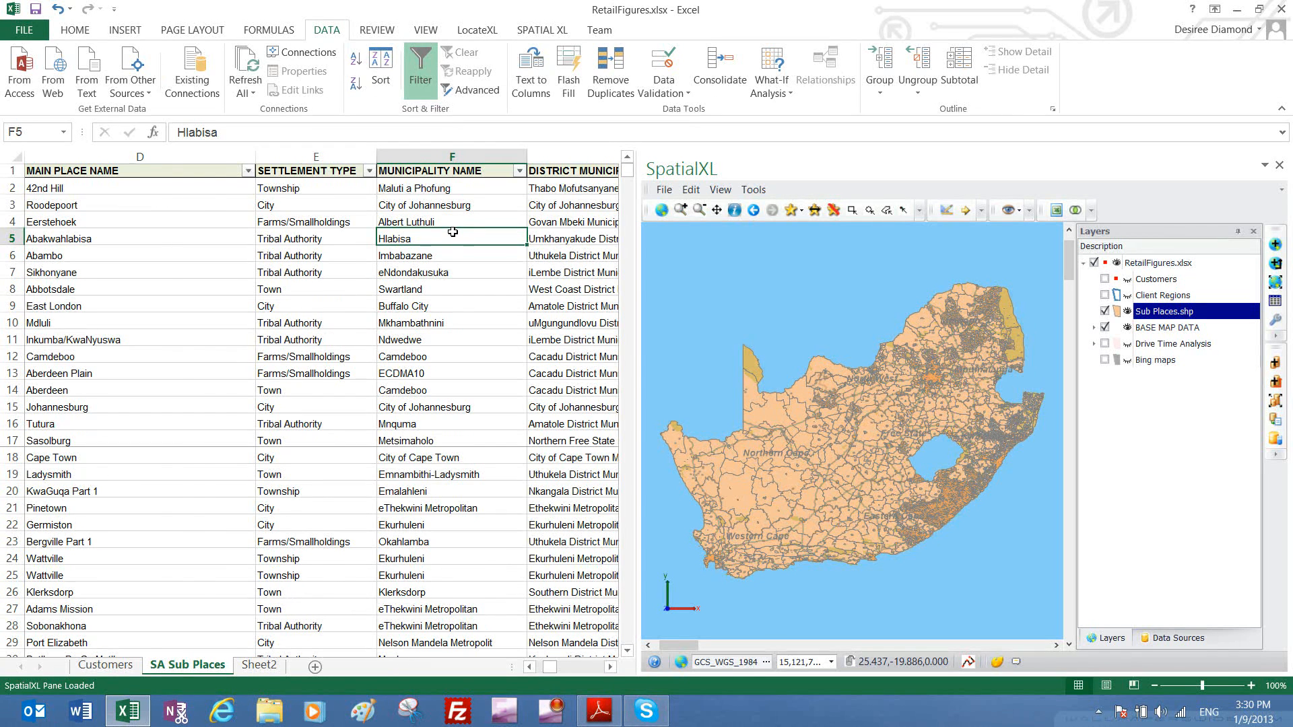
{"action": "key", "text": "Right"}
{"action": "key", "text": "Right"}
{"action": "key", "text": "Right"}
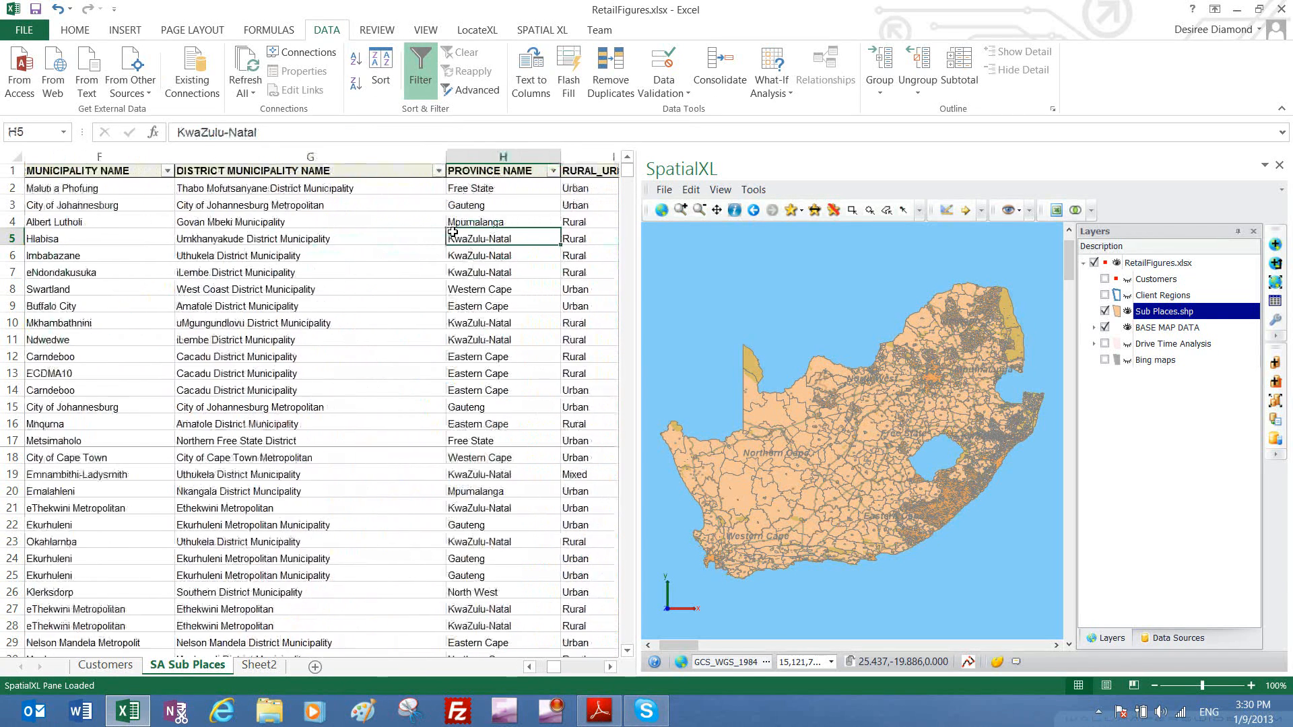
{"action": "key", "text": "Right"}
{"action": "key", "text": "Right"}
{"action": "key", "text": "Right"}
{"action": "key", "text": "Right"}
{"action": "key", "text": "Left"}
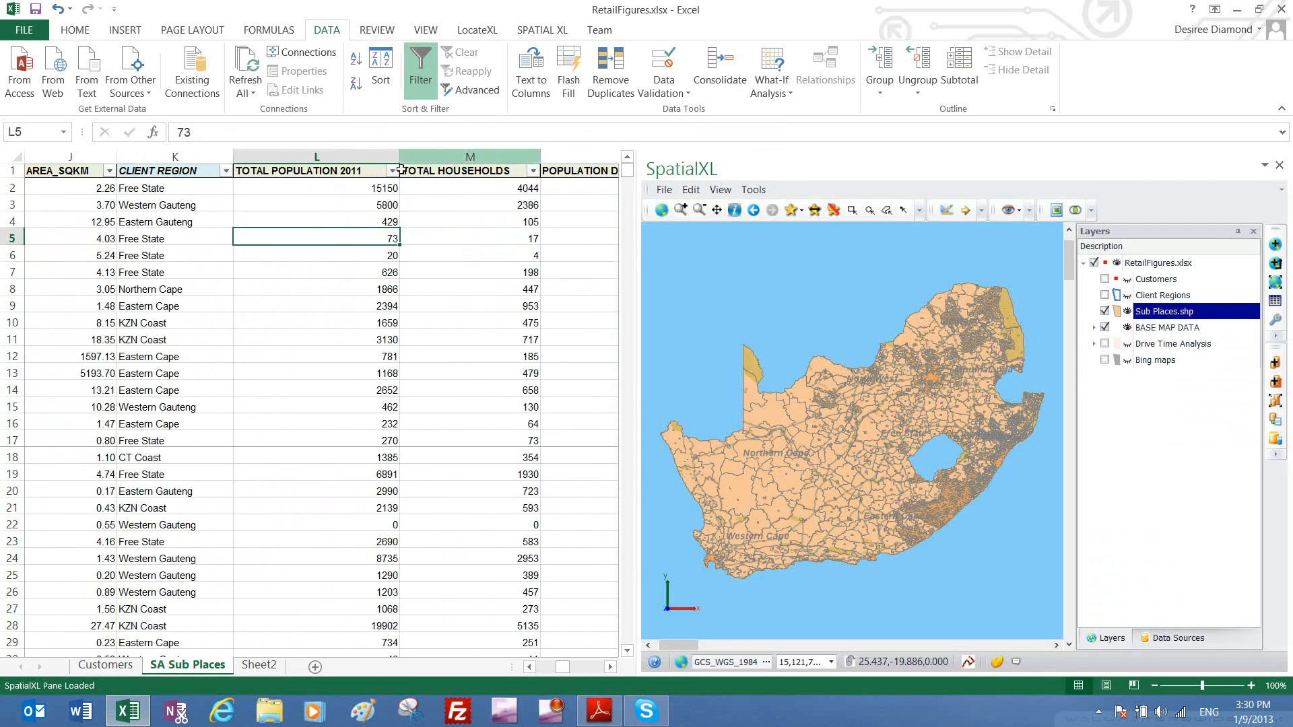
{"action": "left_click", "coordinate": [392, 171]}
{"action": "mouse_move", "coordinate": [338, 288]}
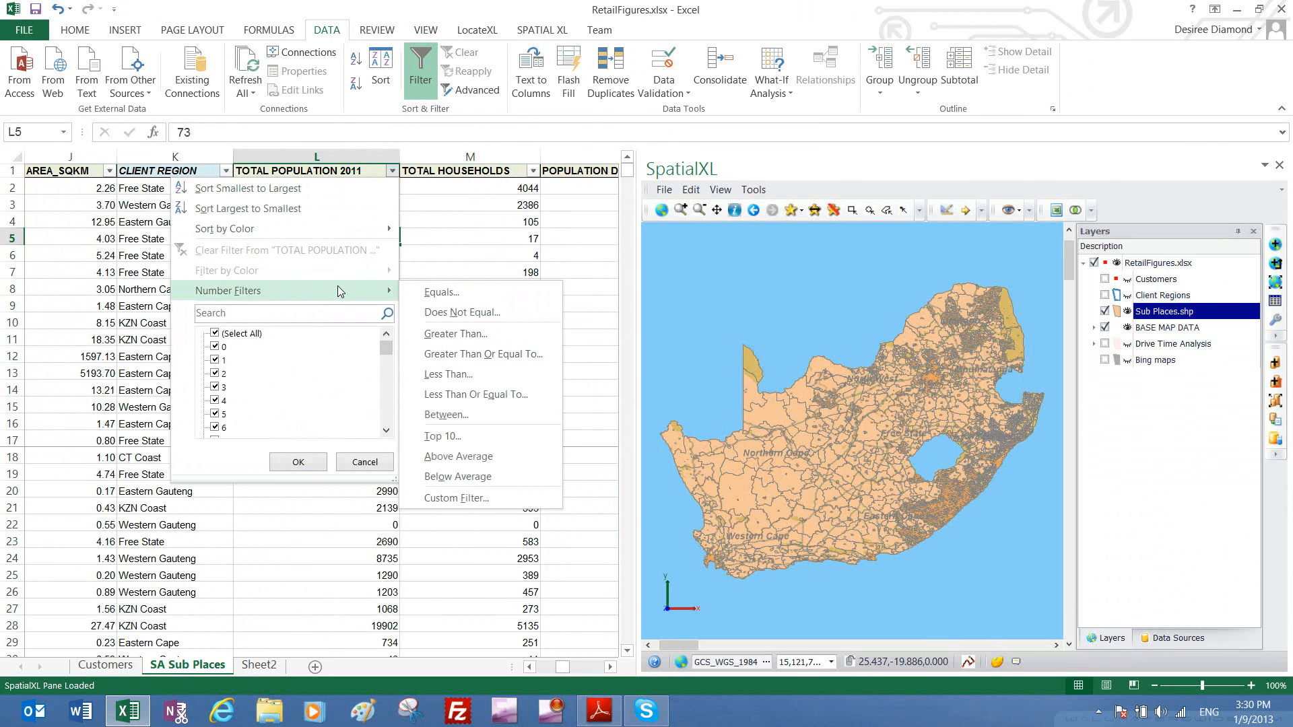
{"action": "left_click", "coordinate": [463, 334]}
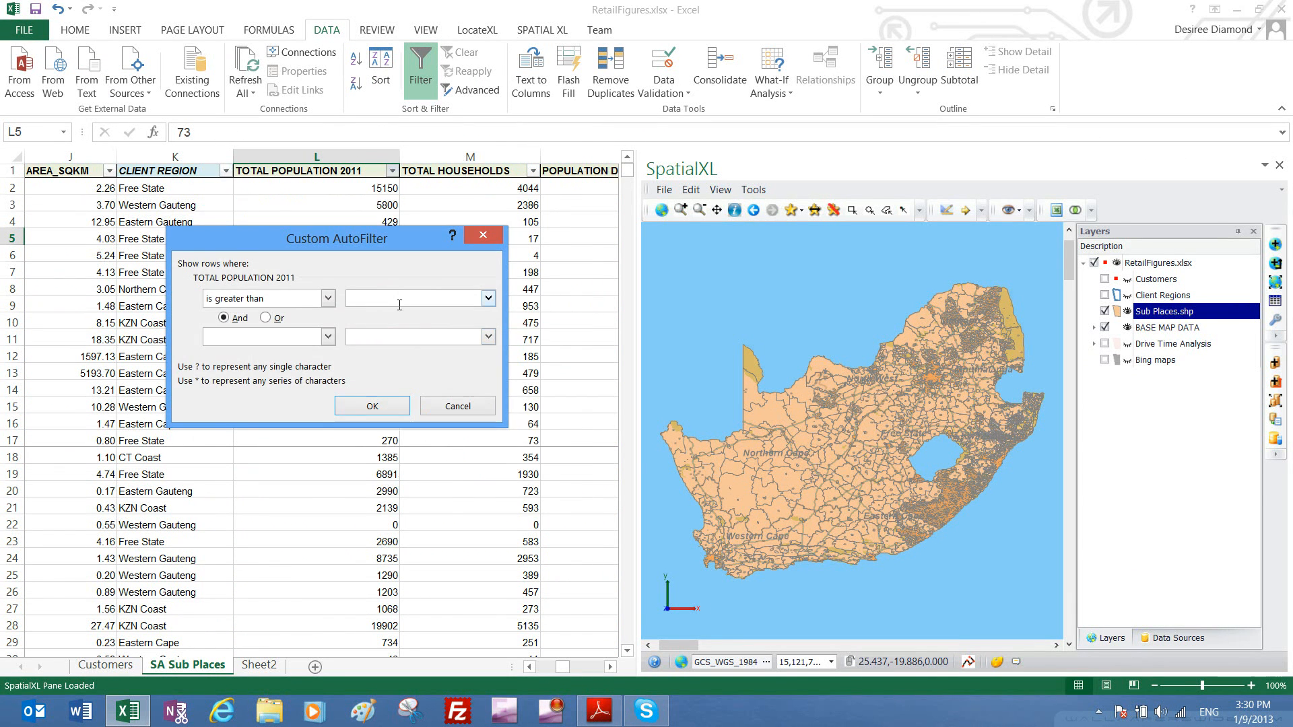
{"action": "type", "text": "5000"}
{"action": "left_click", "coordinate": [390, 402]}
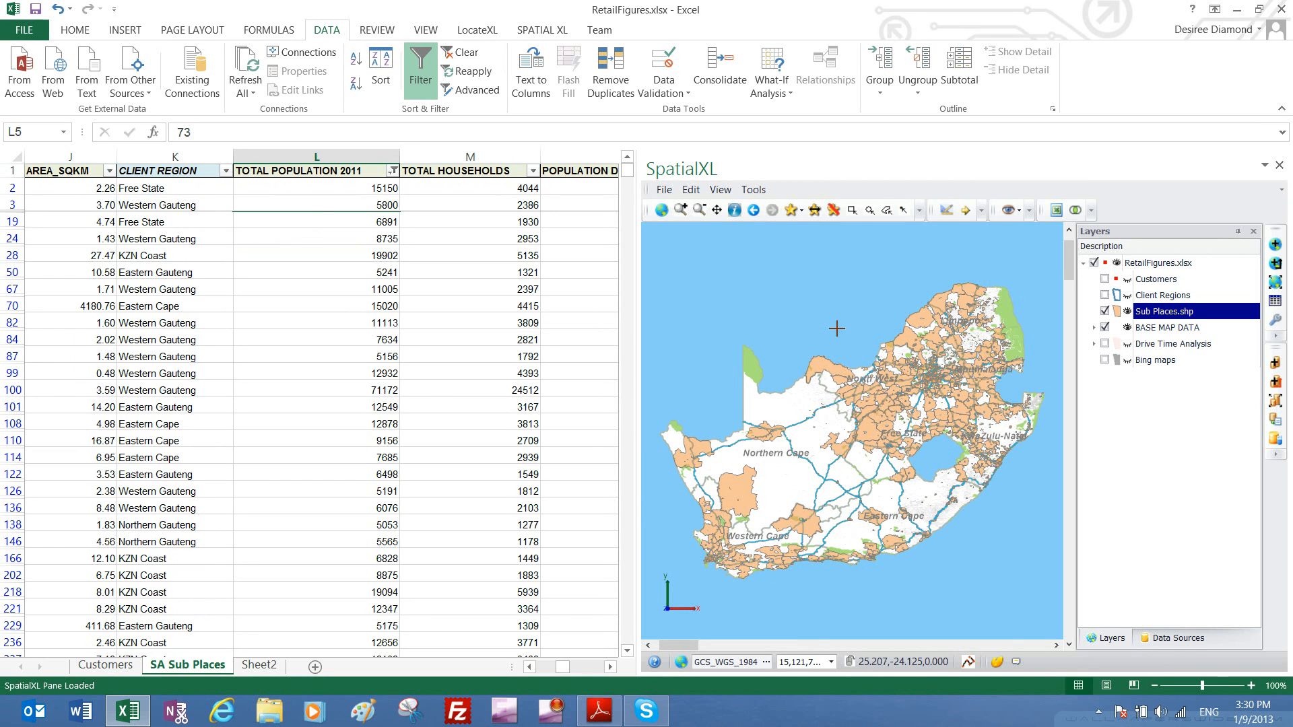
Filter the DOMINANT RACE column to show only COLOURED and WHITE
{"action": "left_click", "coordinate": [305, 188]}
{"action": "key", "text": "Right"}
{"action": "key", "text": "Right"}
{"action": "key", "text": "Right"}
{"action": "key", "text": "Right"}
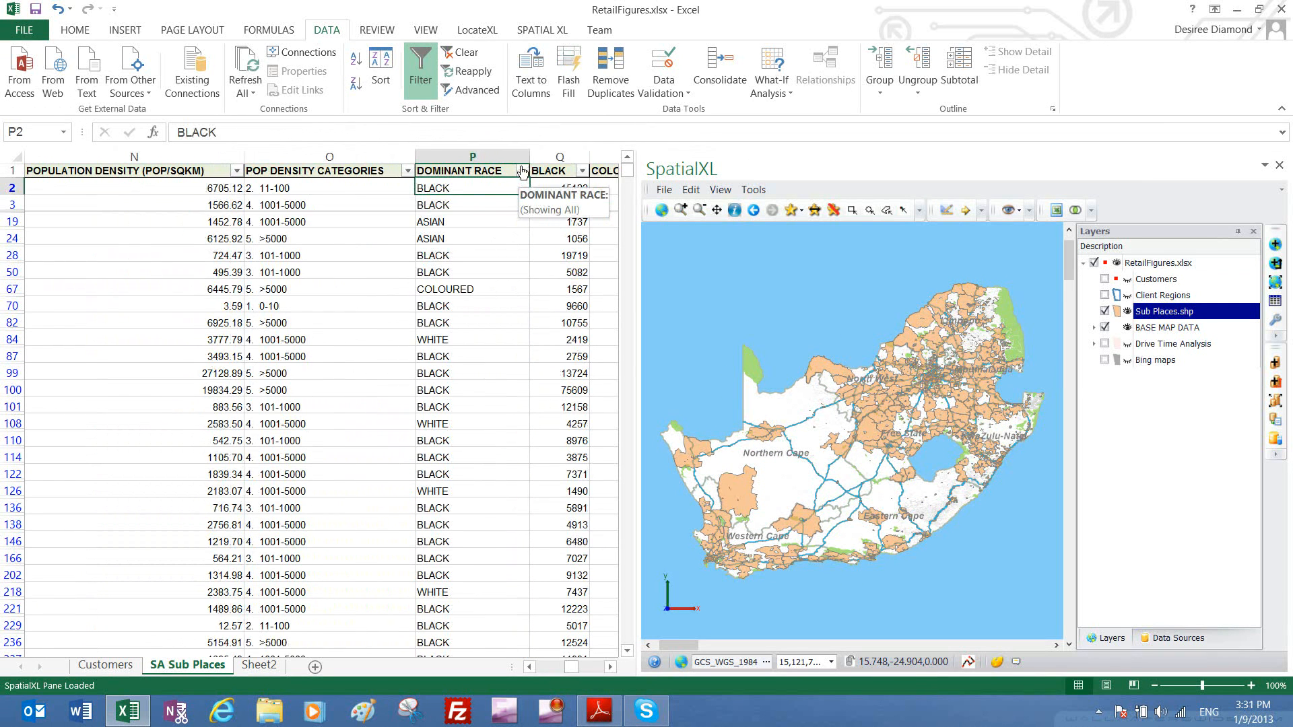
{"action": "left_click", "coordinate": [522, 171]}
{"action": "left_click", "coordinate": [387, 335]}
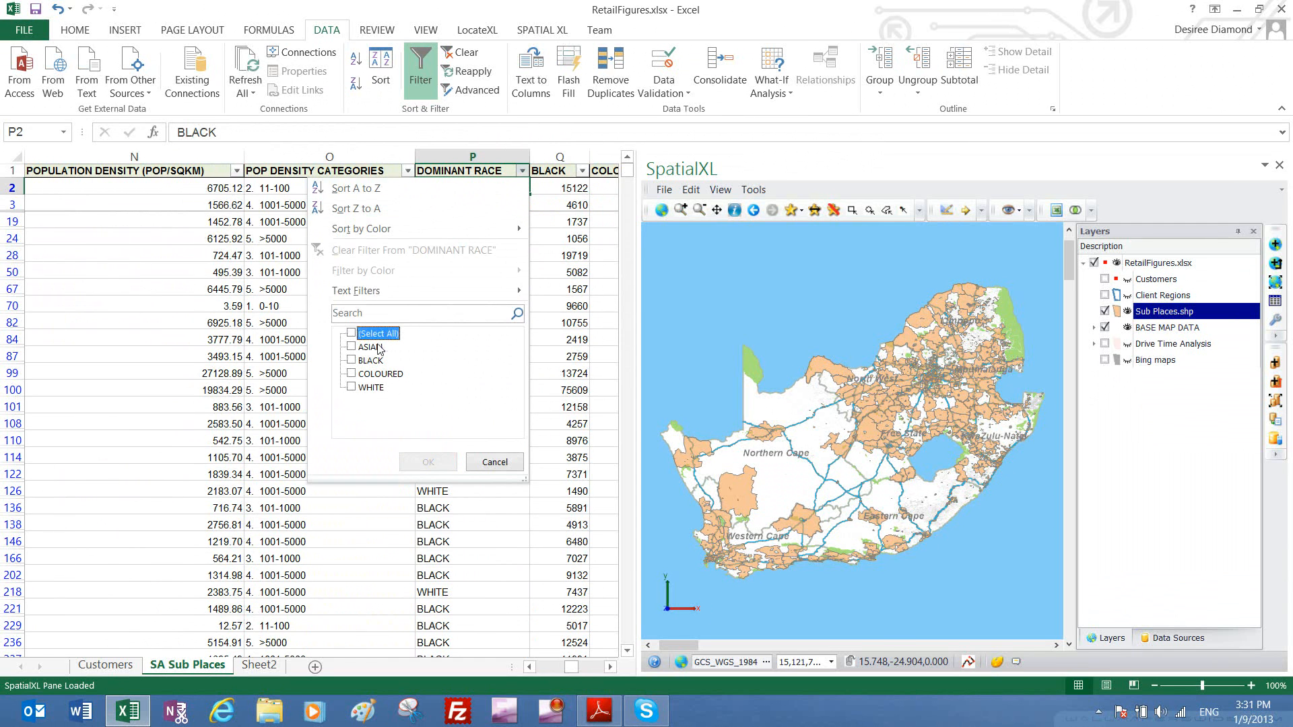
{"action": "left_click", "coordinate": [351, 375]}
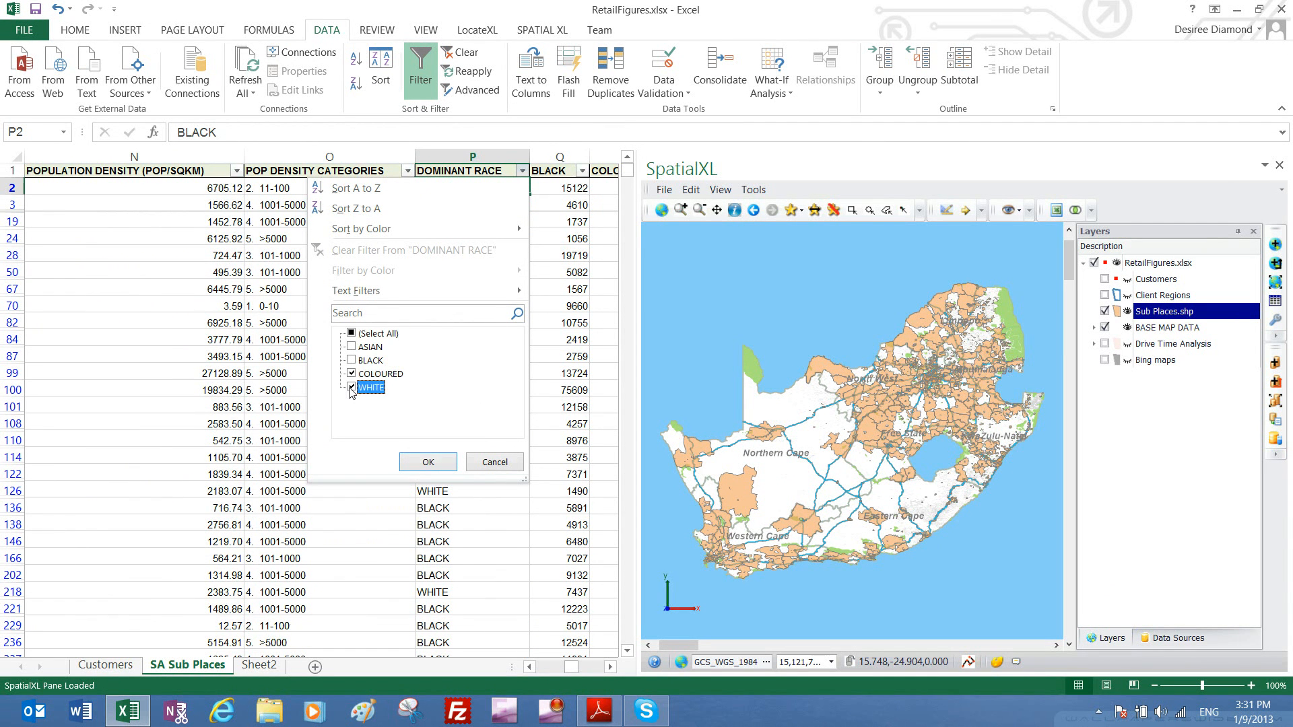
{"action": "left_click", "coordinate": [428, 462]}
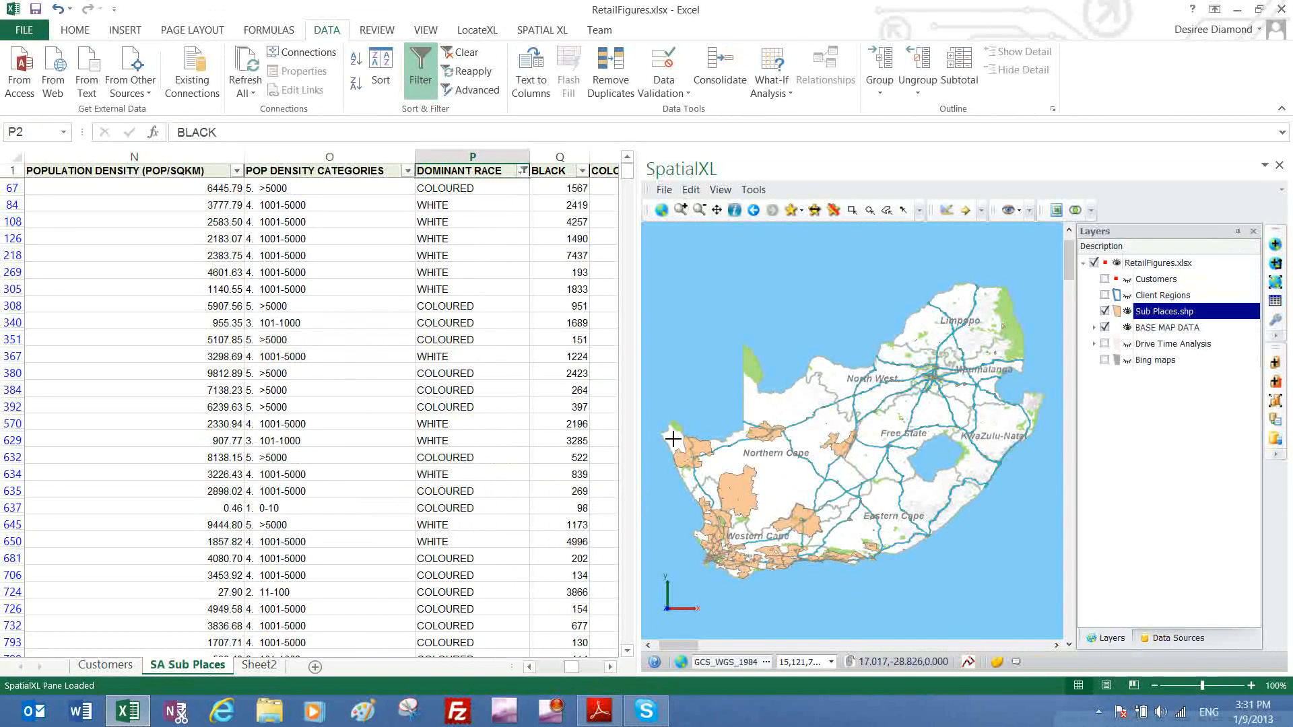
Filter the CLIENT REGION column to show only CT Coast
{"action": "left_click", "coordinate": [301, 208]}
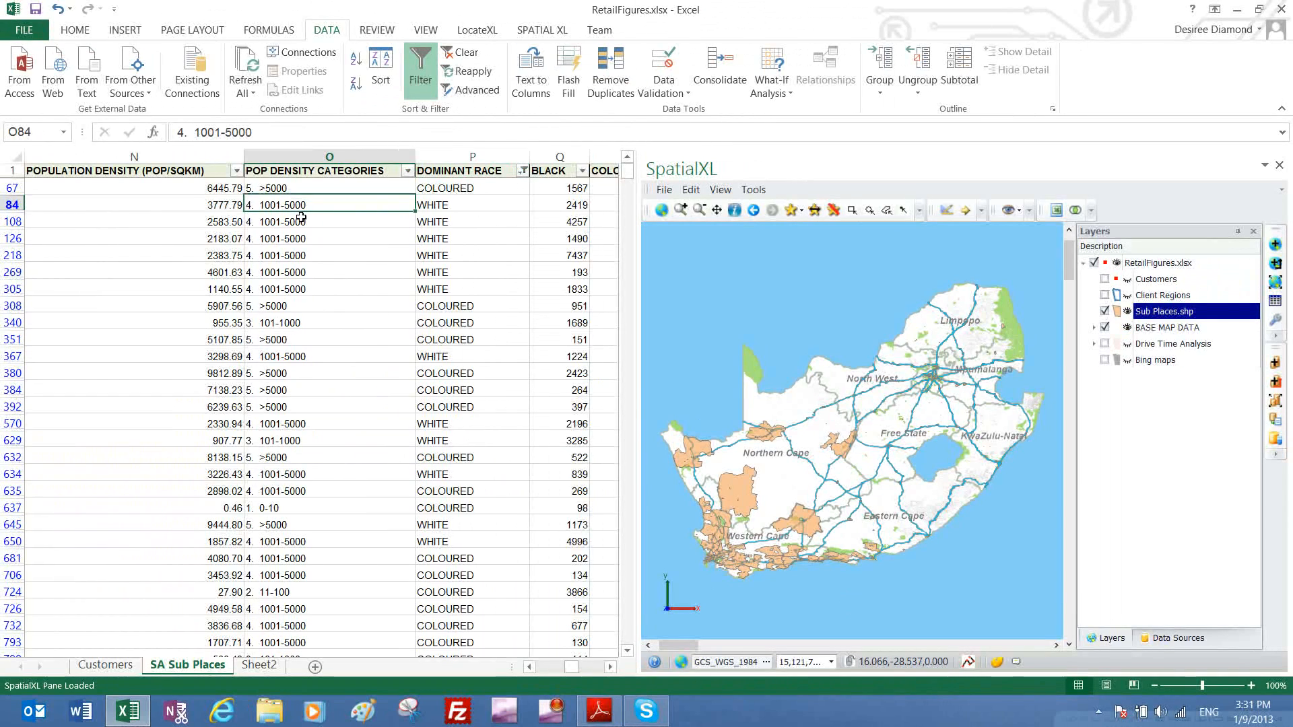
{"action": "key", "text": "Left"}
{"action": "key", "text": "Left"}
{"action": "key", "text": "Left"}
{"action": "key", "text": "Left"}
{"action": "key", "text": "Left"}
{"action": "key", "text": "Left"}
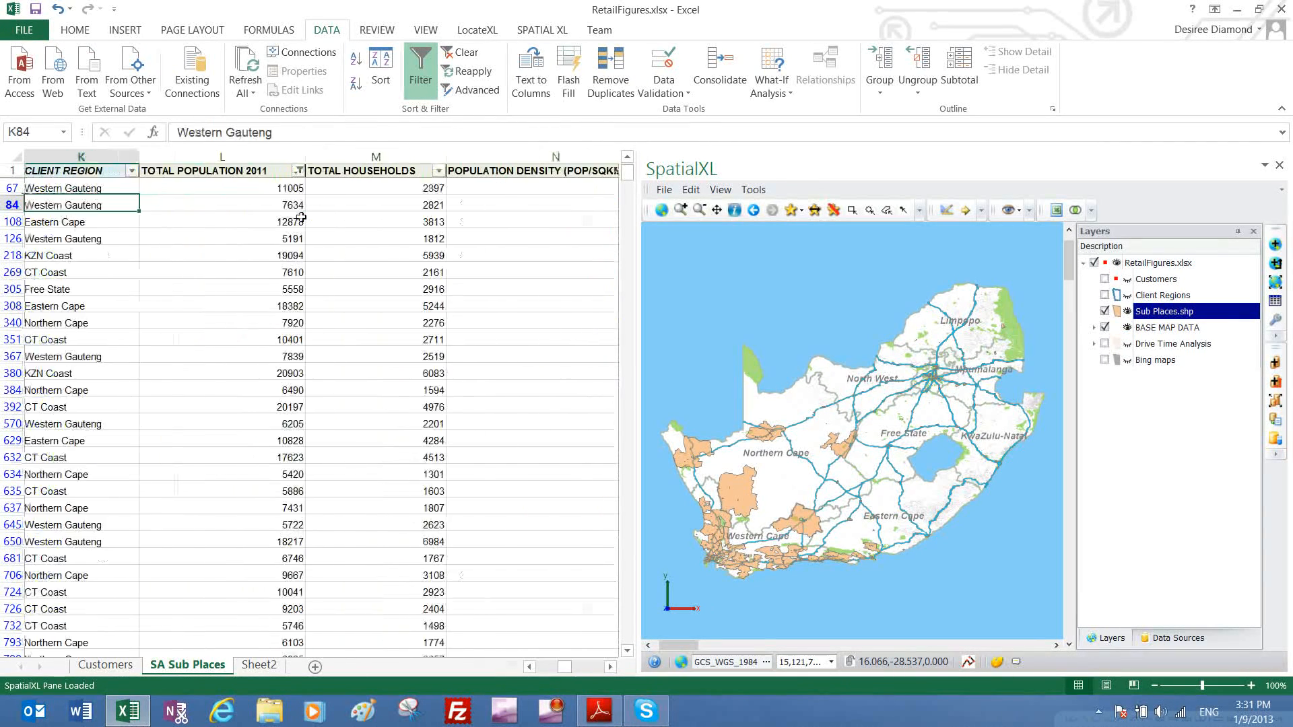
{"action": "key", "text": "Left"}
{"action": "key", "text": "Left"}
{"action": "key", "text": "Left"}
{"action": "key", "text": "Left"}
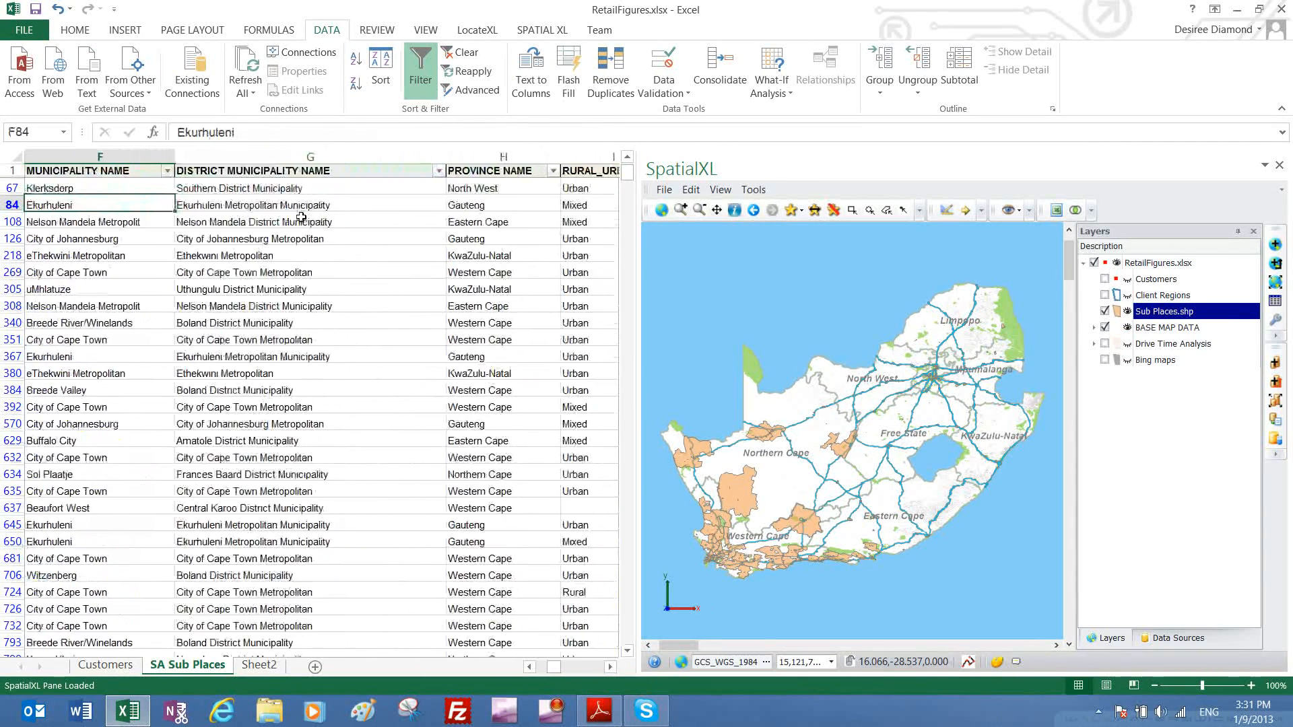
{"action": "key", "text": "Left"}
{"action": "key", "text": "Left"}
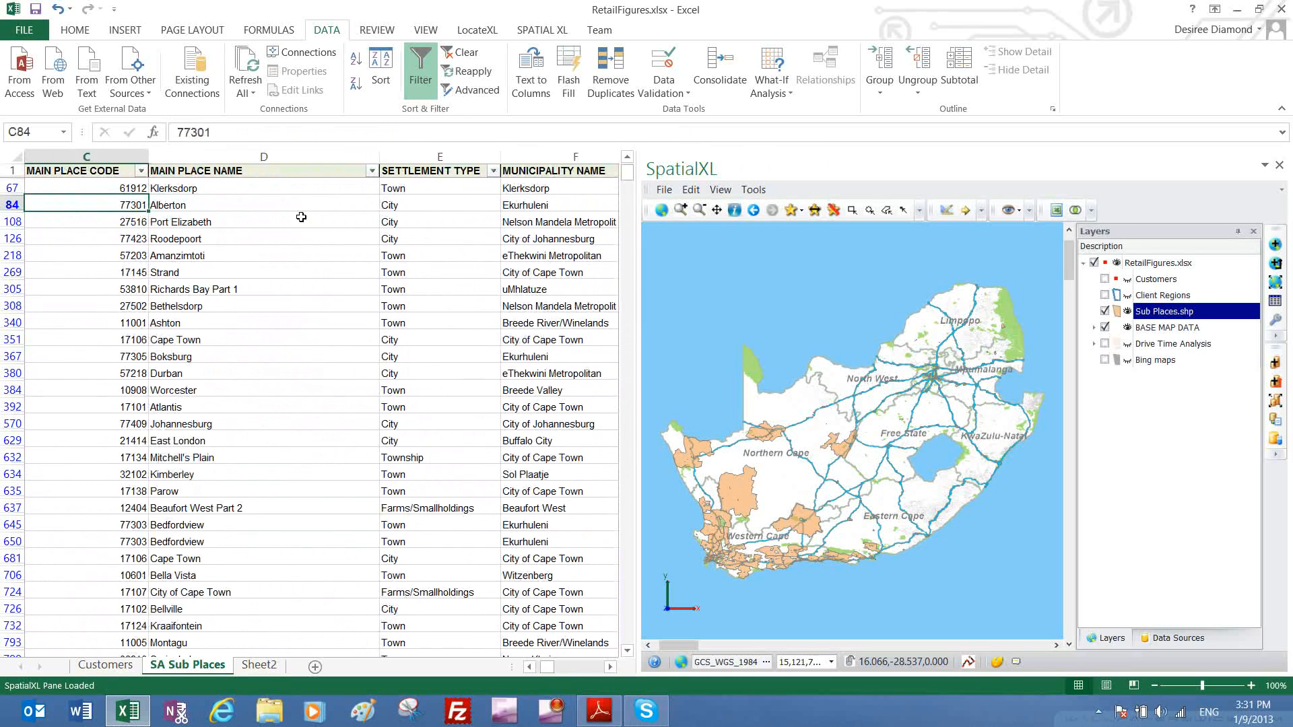
{"action": "key", "text": "Right"}
{"action": "key", "text": "Left"}
{"action": "key", "text": "Right"}
{"action": "key", "text": "Right"}
{"action": "key", "text": "Right"}
{"action": "key", "text": "Right"}
{"action": "key", "text": "Right"}
{"action": "key", "text": "Right"}
{"action": "key", "text": "Right"}
{"action": "key", "text": "Right"}
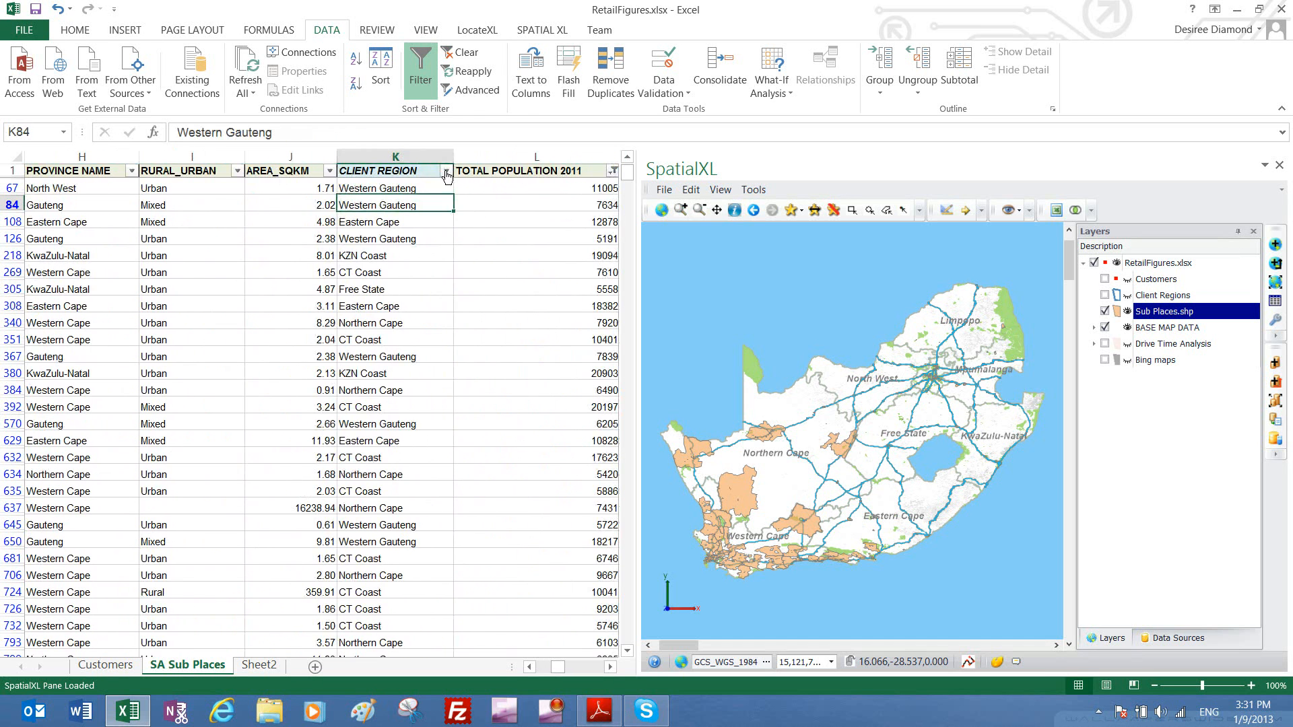
{"action": "left_click", "coordinate": [446, 172]}
{"action": "left_click", "coordinate": [307, 333]}
{"action": "left_click", "coordinate": [297, 347]}
{"action": "left_click", "coordinate": [350, 462]}
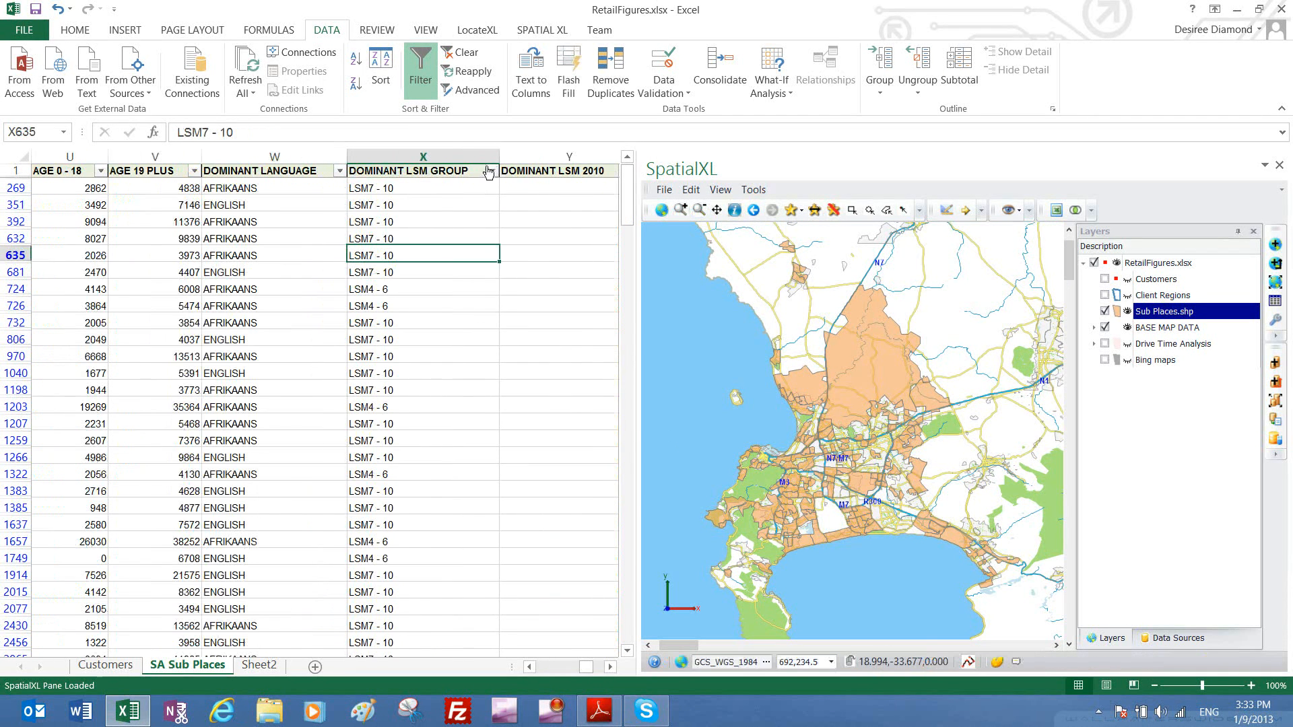
Filter the DOMINANT LSM GROUP column to show only LSM7 - 10
{"action": "left_click", "coordinate": [491, 171]}
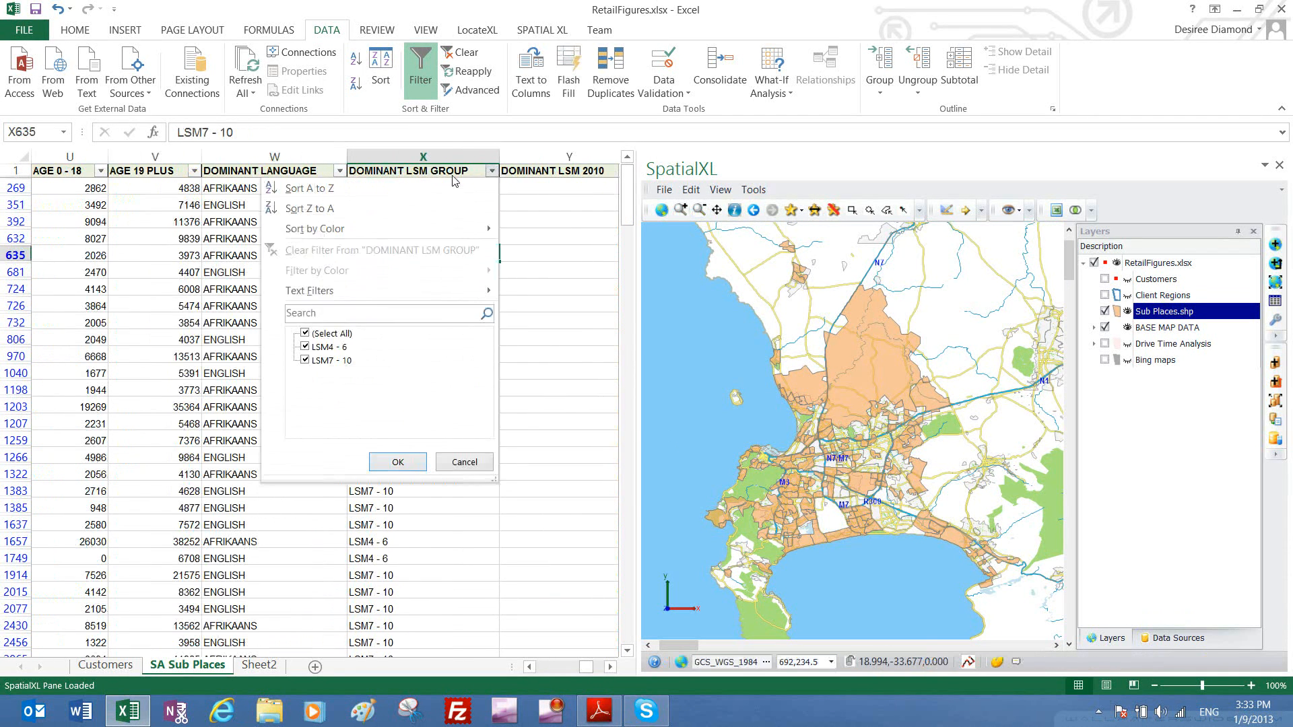
{"action": "left_click", "coordinate": [324, 334]}
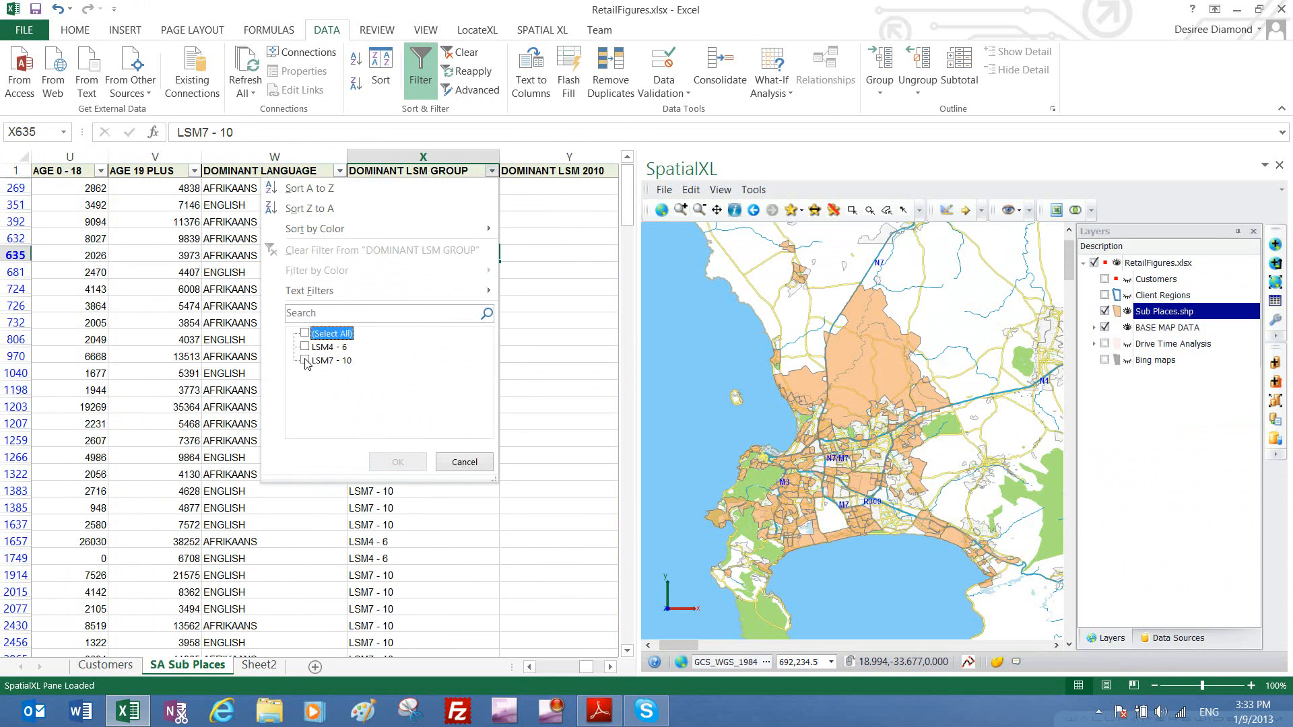
{"action": "left_click", "coordinate": [305, 361]}
{"action": "left_click", "coordinate": [391, 462]}
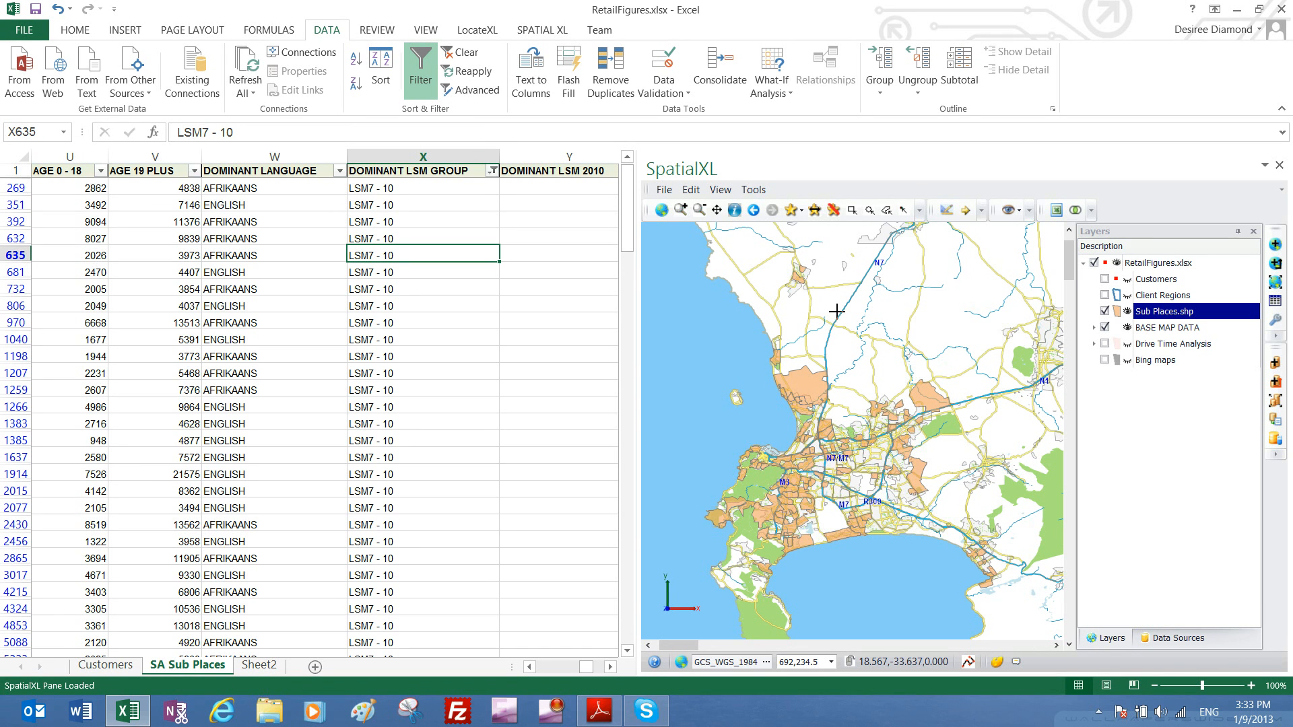
Show the Customers layer on the map and highlight all the filtered SA Sub Places records there with SpatialXL
{"action": "left_click", "coordinate": [1105, 279]}
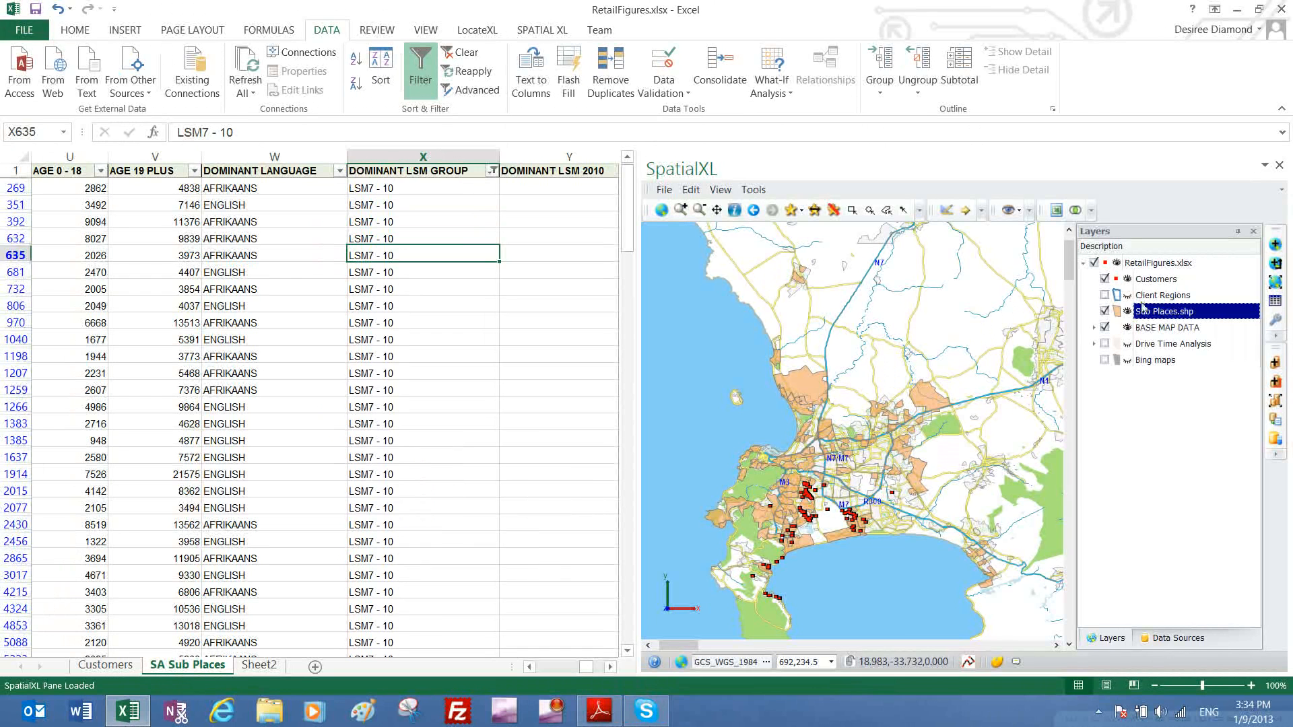
{"action": "left_click", "coordinate": [273, 289]}
{"action": "left_click", "coordinate": [115, 287]}
{"action": "key", "text": "ctrl+a"}
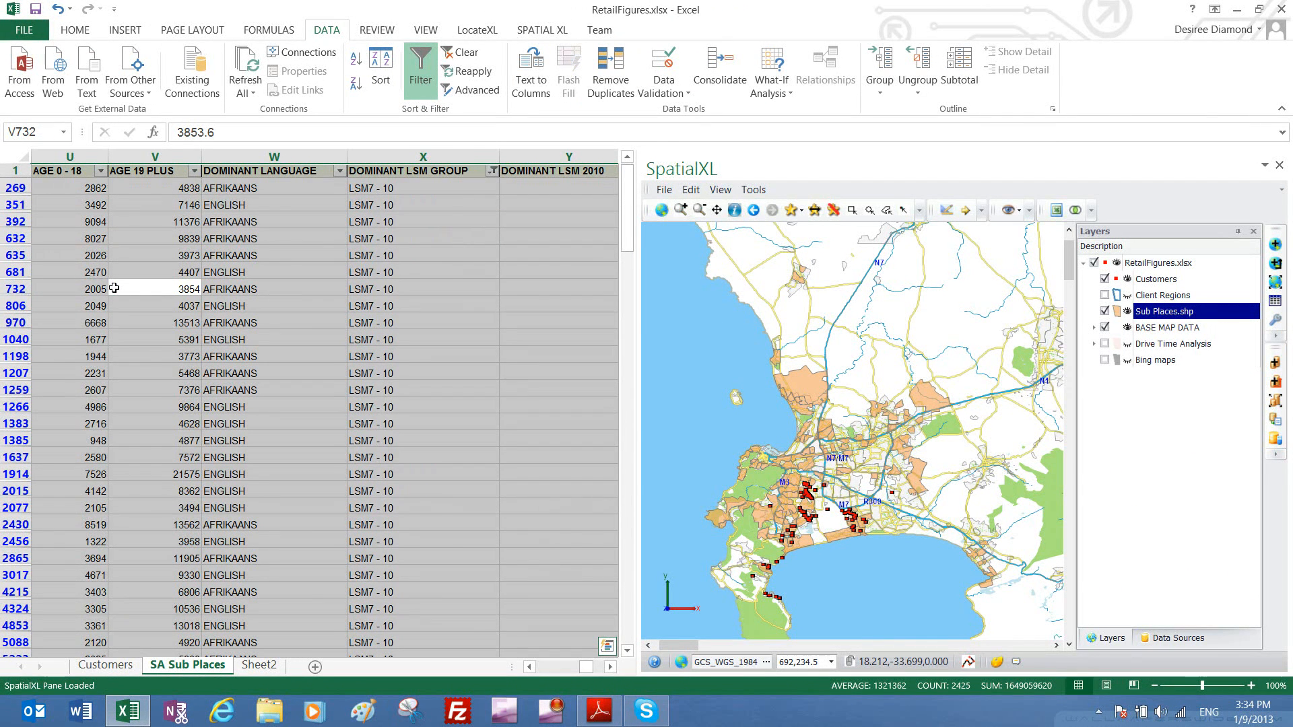
{"action": "right_click", "coordinate": [149, 362]}
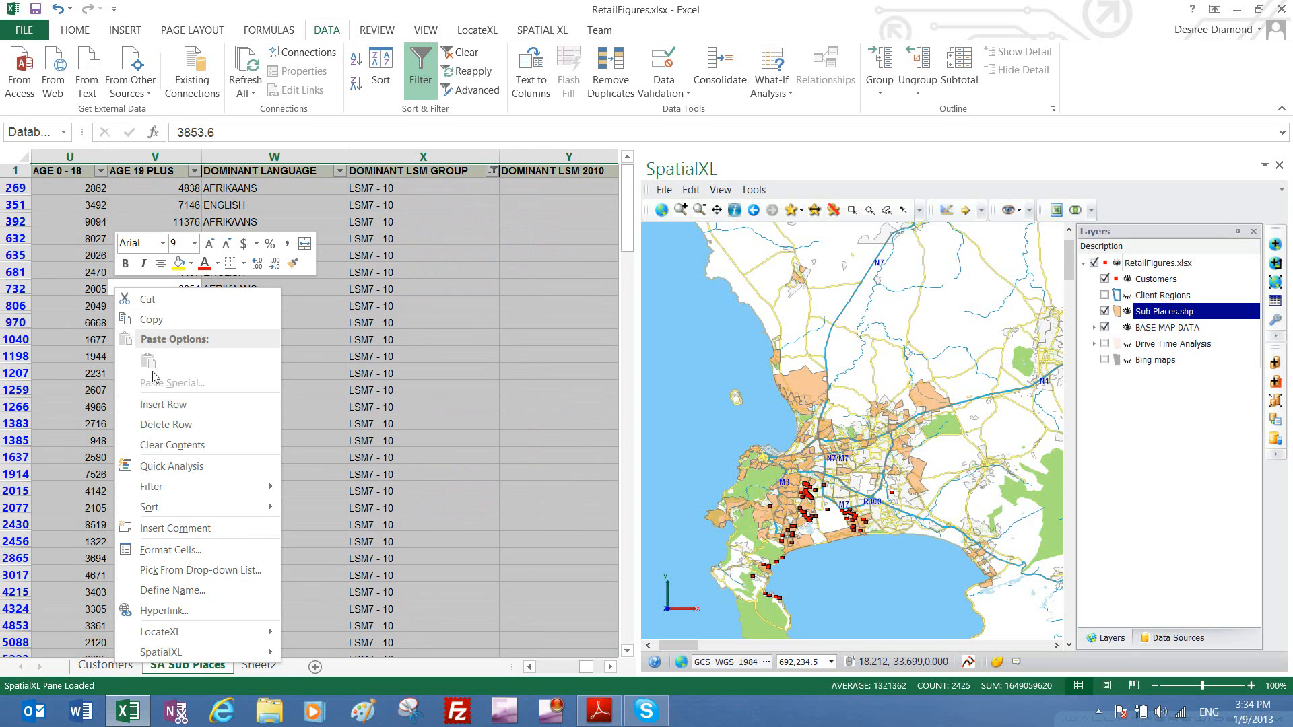
{"action": "mouse_move", "coordinate": [194, 652]}
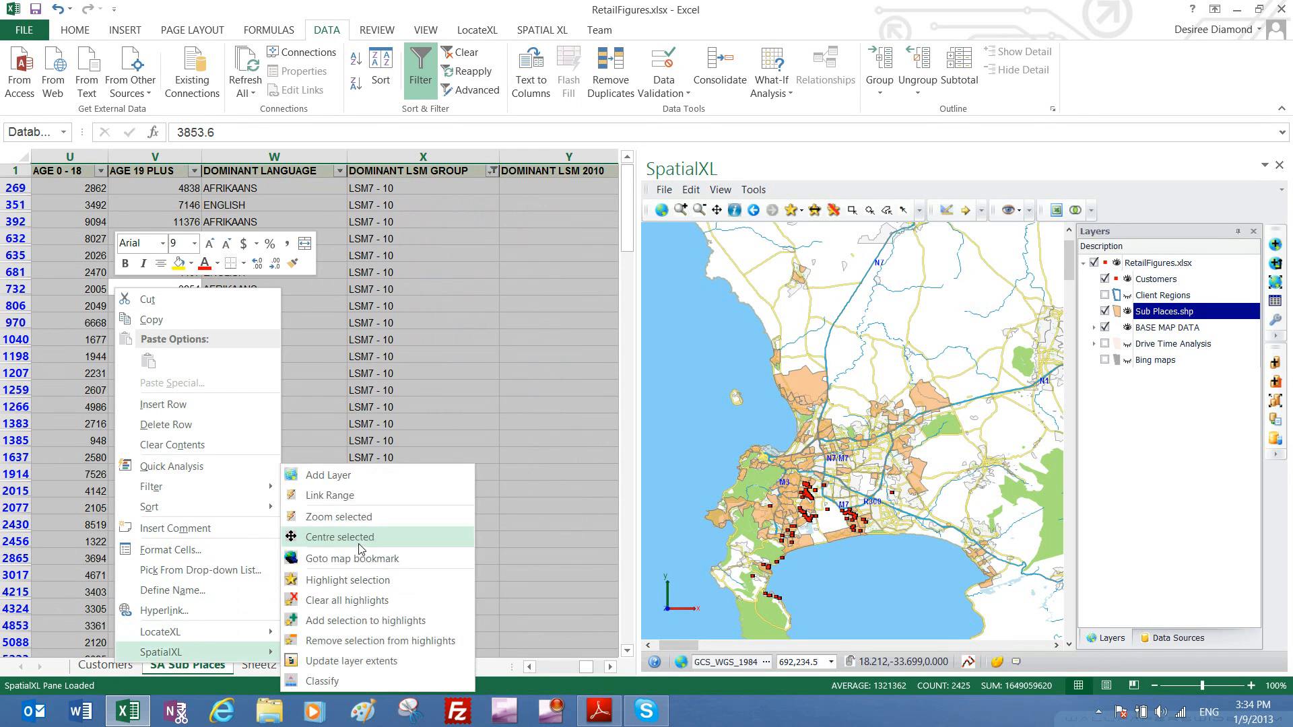
{"action": "left_click", "coordinate": [353, 584]}
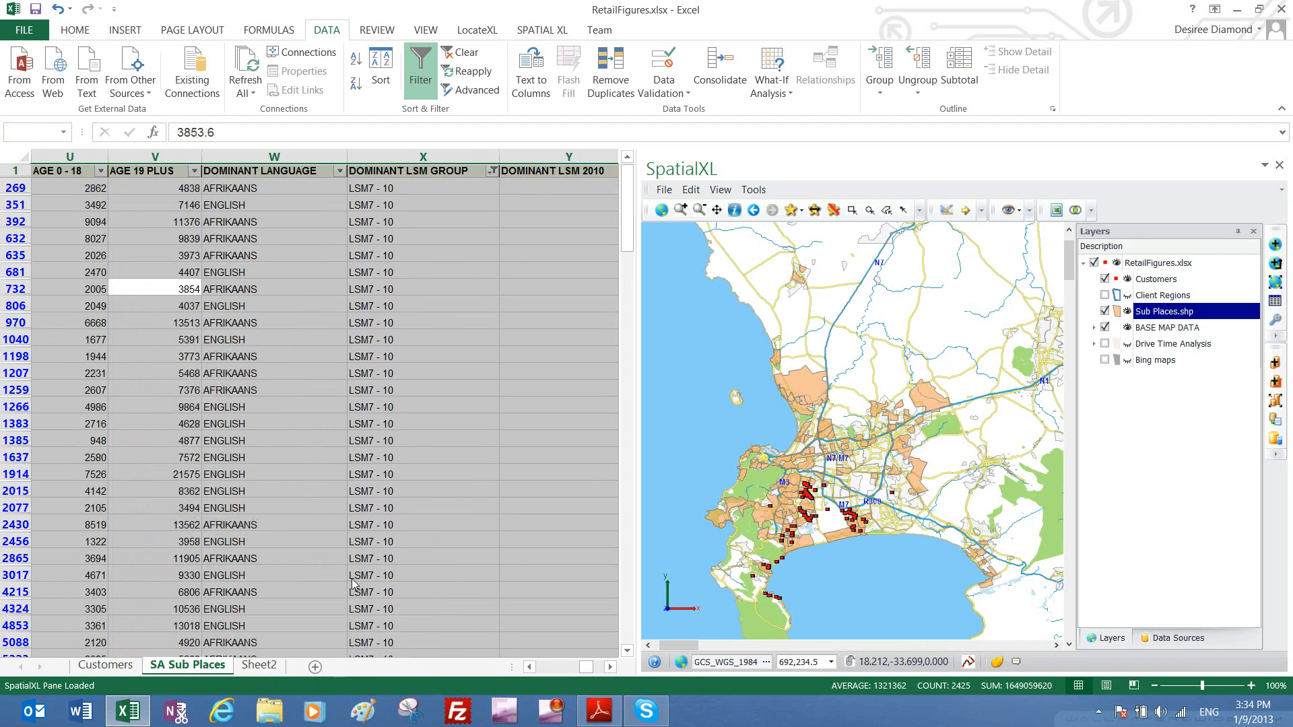
Select by location the Customers elements lying within the selected Sub Places.shp elements, using the Within comparison type
{"action": "left_click", "coordinate": [1075, 211]}
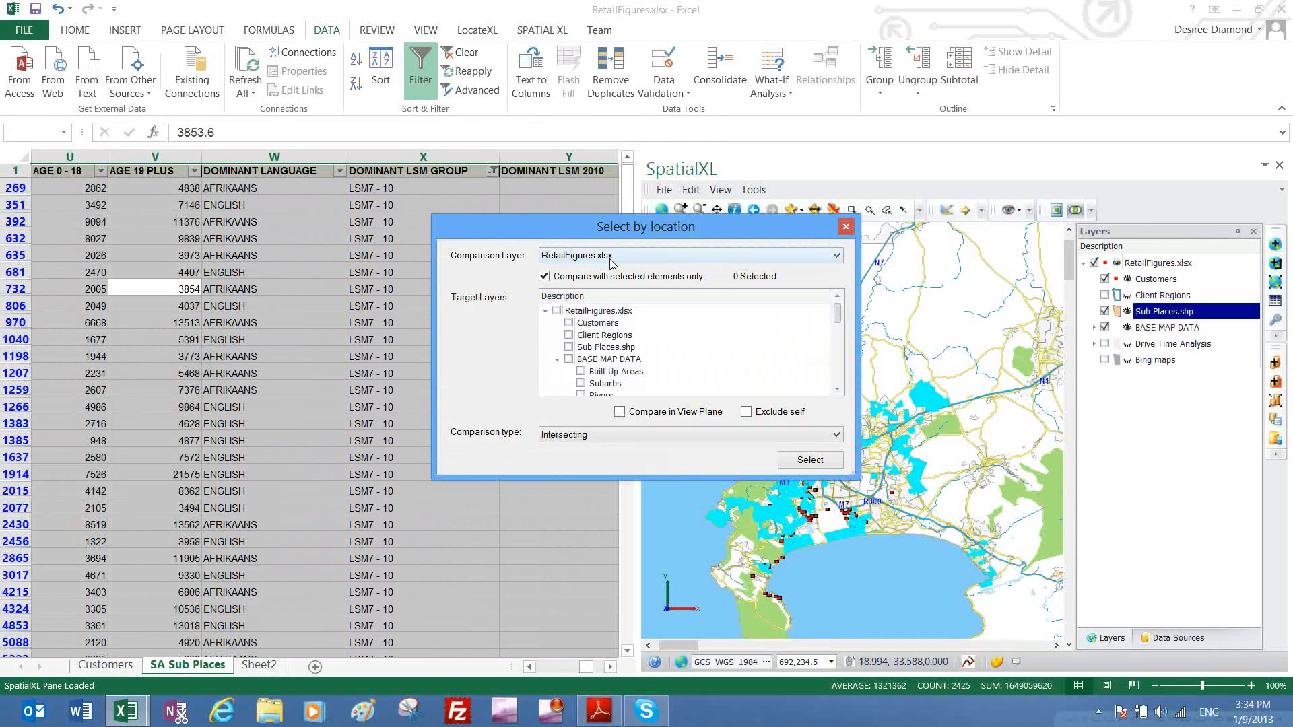
{"action": "left_click", "coordinate": [611, 258]}
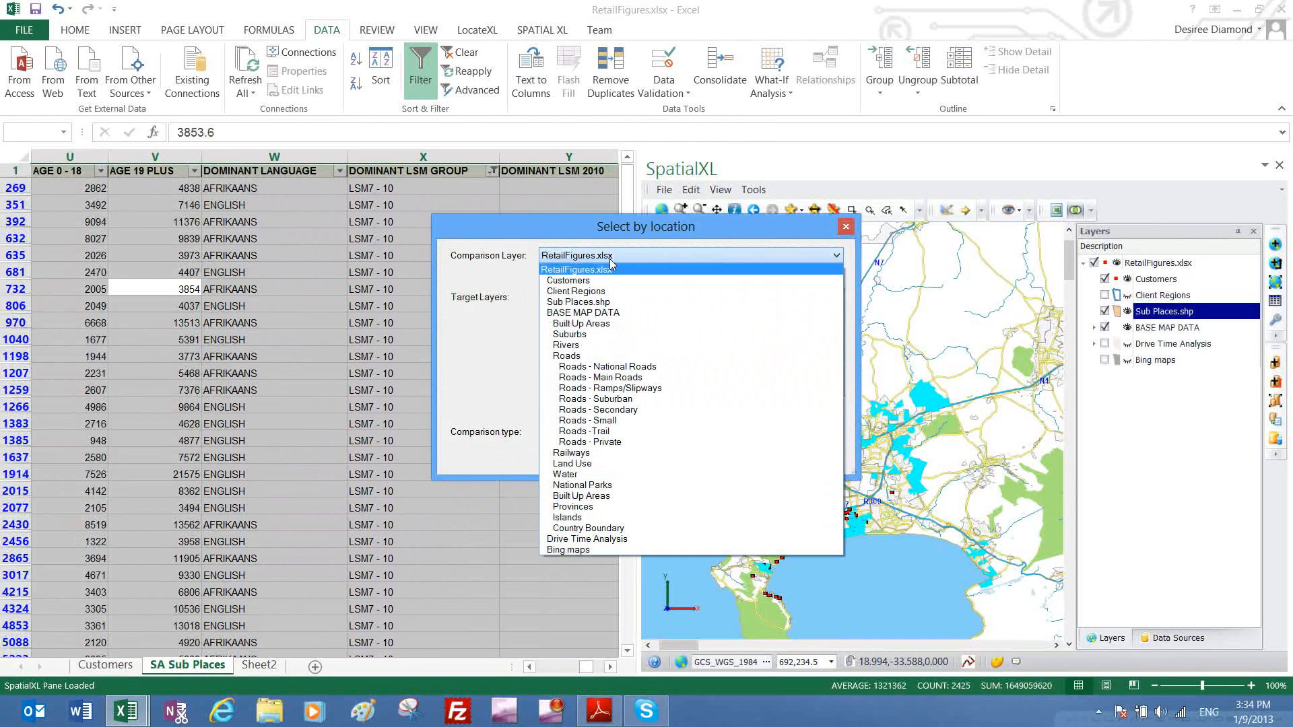
{"action": "left_click", "coordinate": [607, 303]}
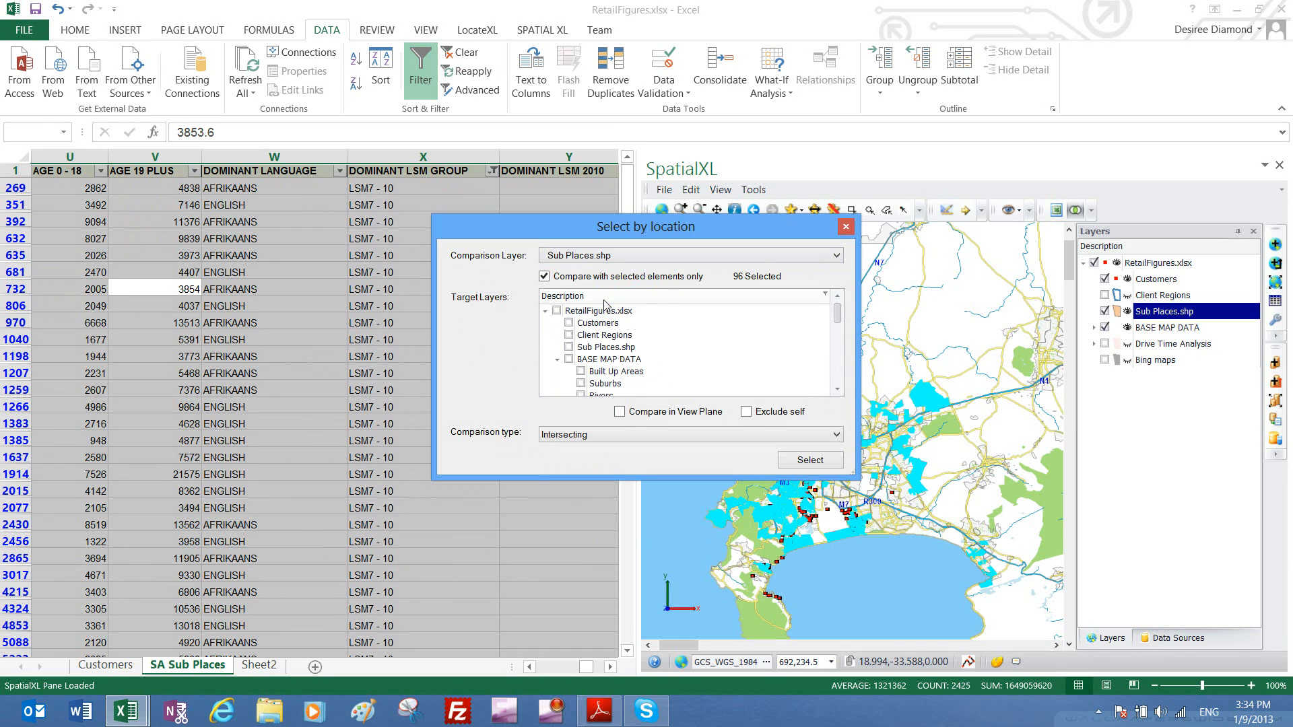
{"action": "left_click", "coordinate": [569, 323]}
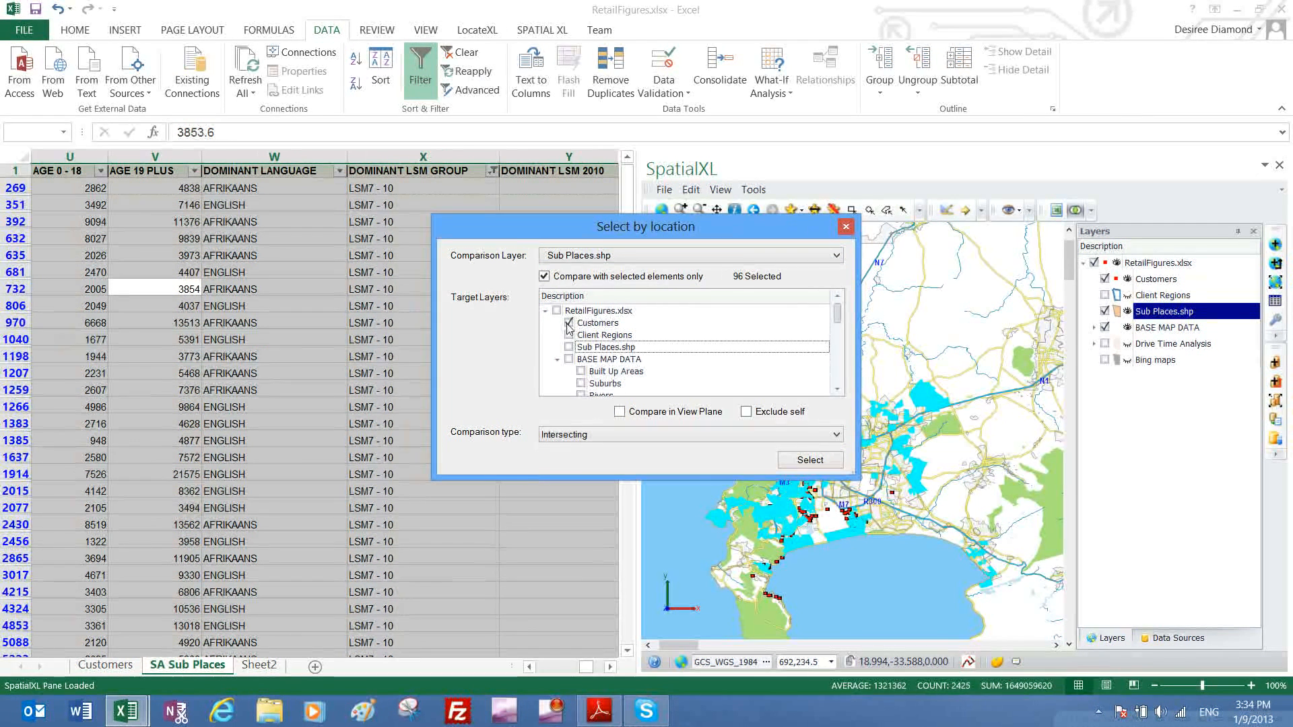
{"action": "left_click", "coordinate": [617, 434]}
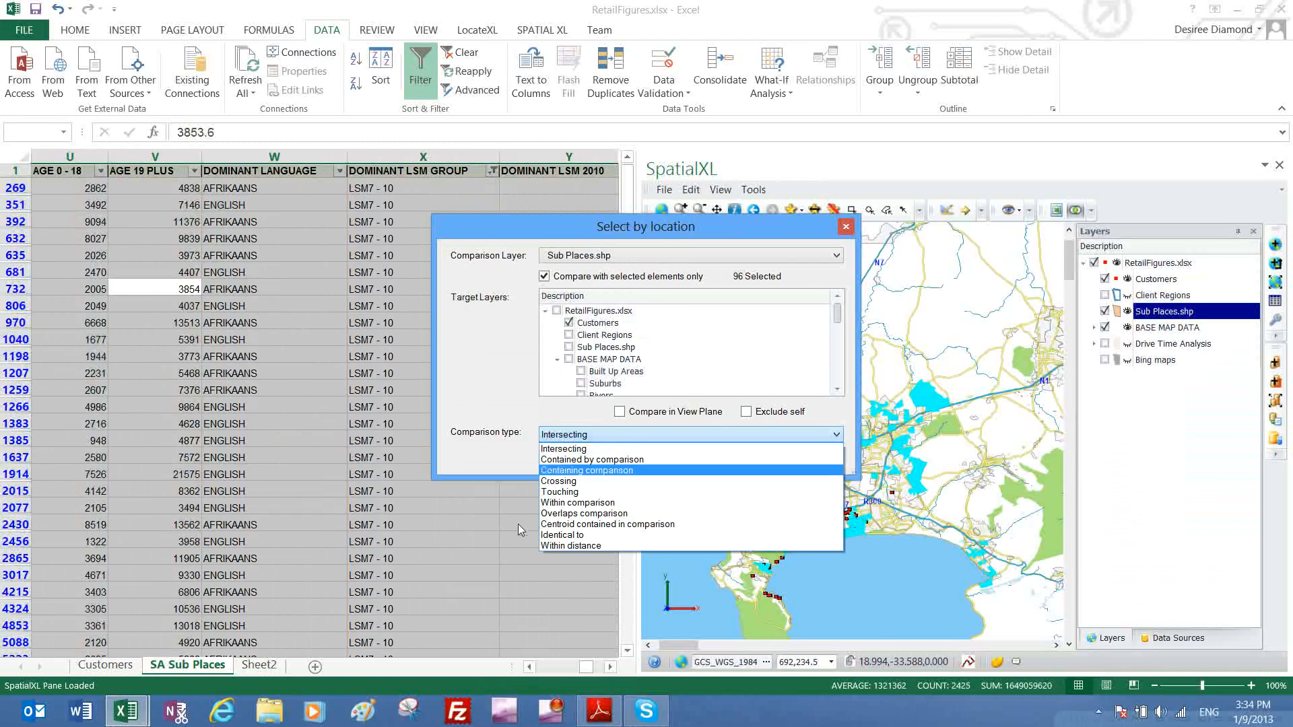
{"action": "left_click", "coordinate": [588, 503]}
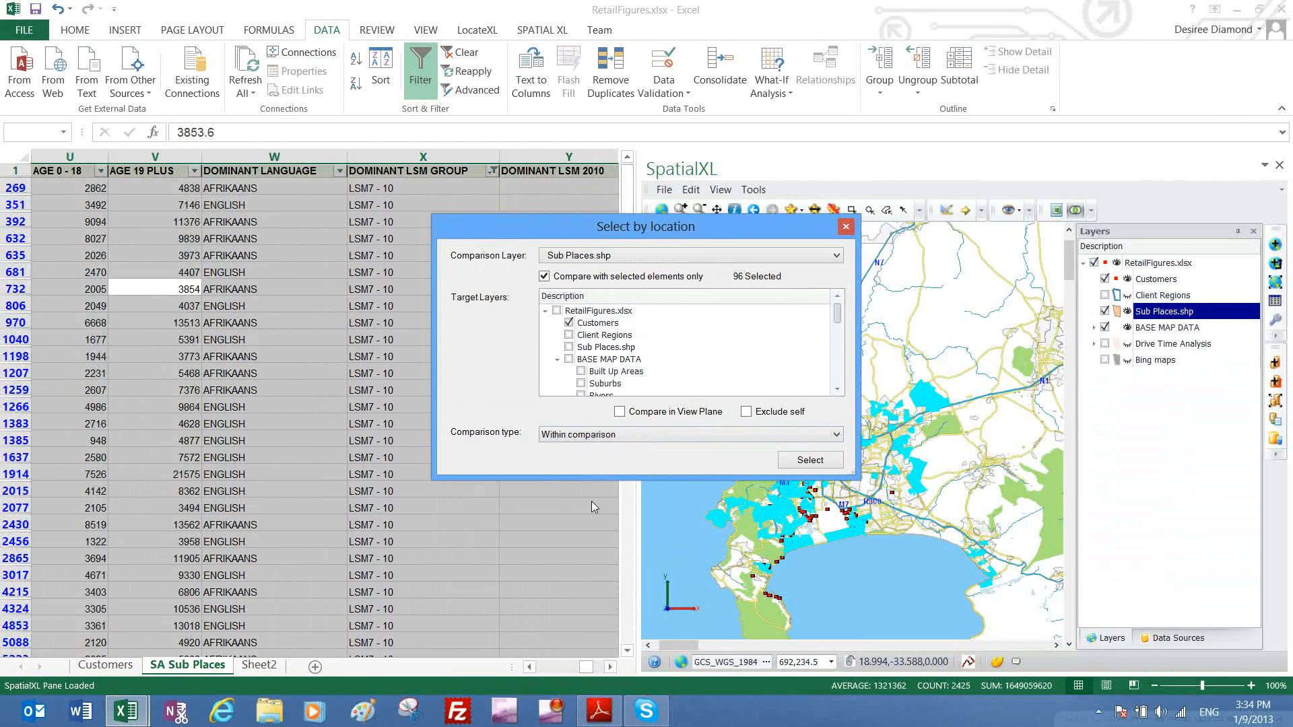
{"action": "left_click", "coordinate": [803, 462]}
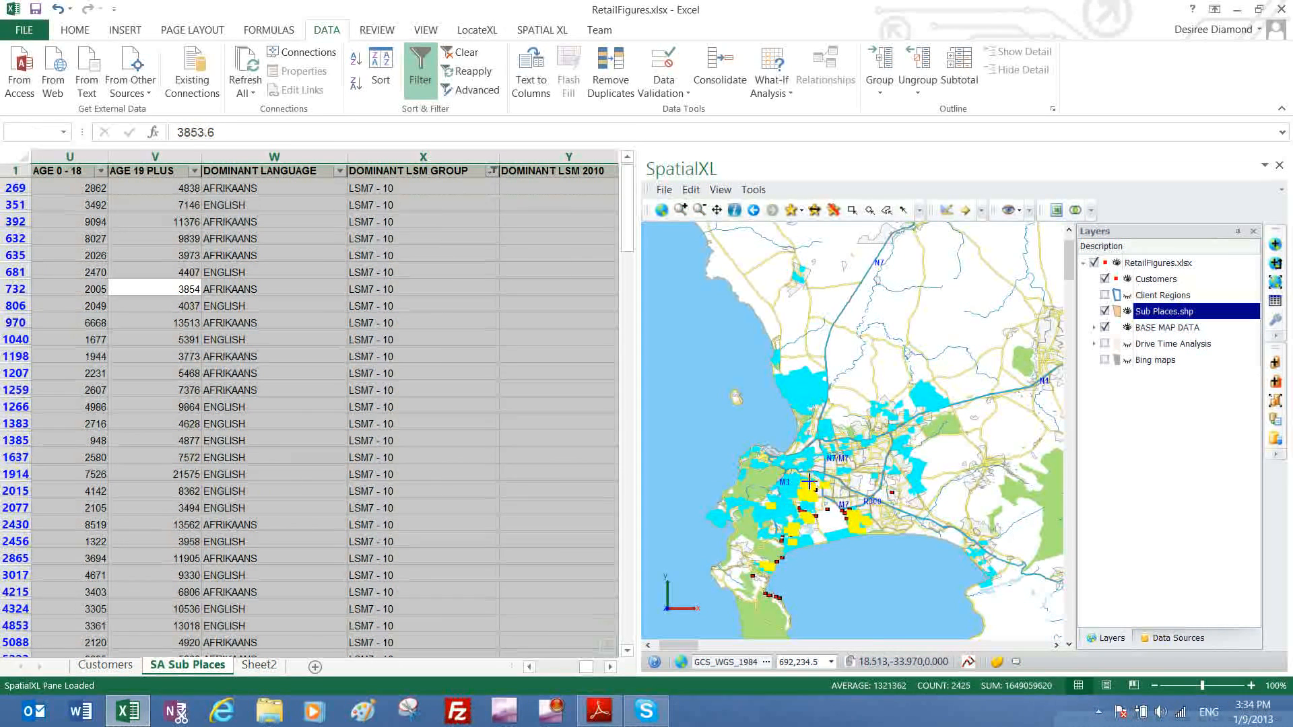
Select the worksheet rows of the customers highlighted on the map and fill them yellow in the Customers sheet
{"action": "left_click", "coordinate": [1056, 210]}
{"action": "left_click", "coordinate": [1066, 282]}
{"action": "double_click", "coordinate": [1066, 282]}
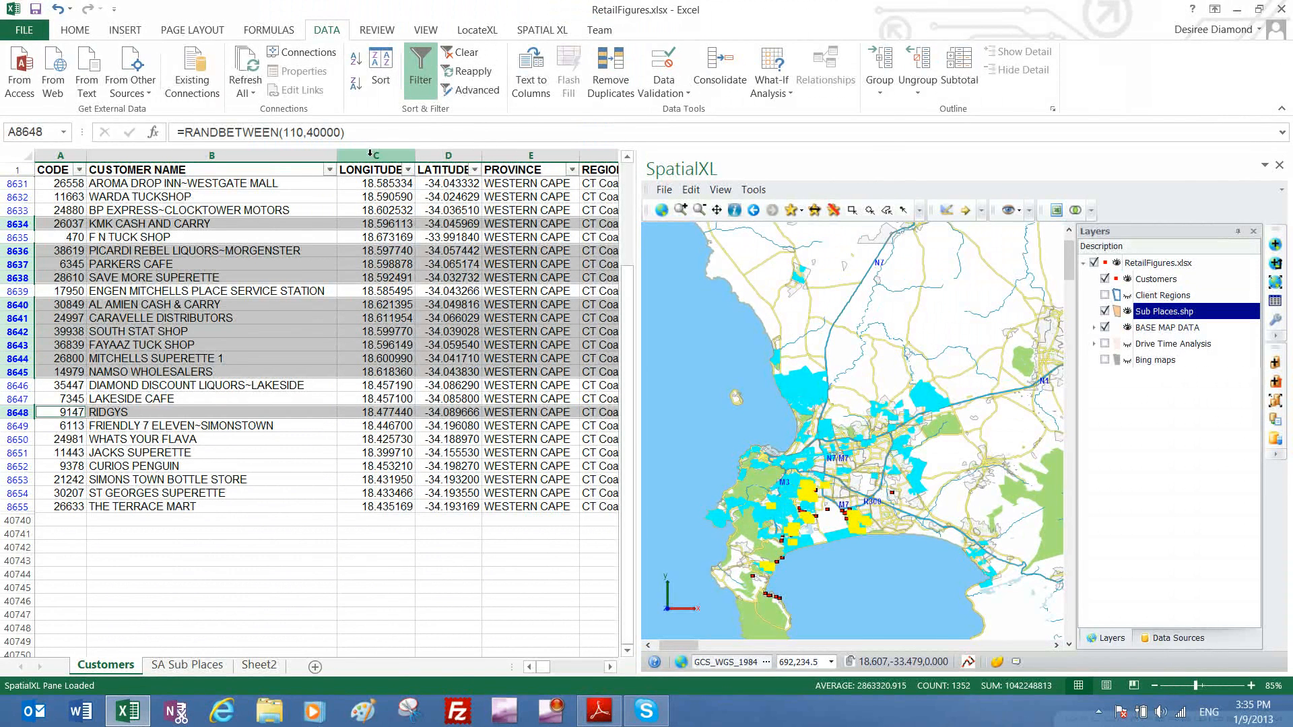
{"action": "left_click", "coordinate": [71, 30]}
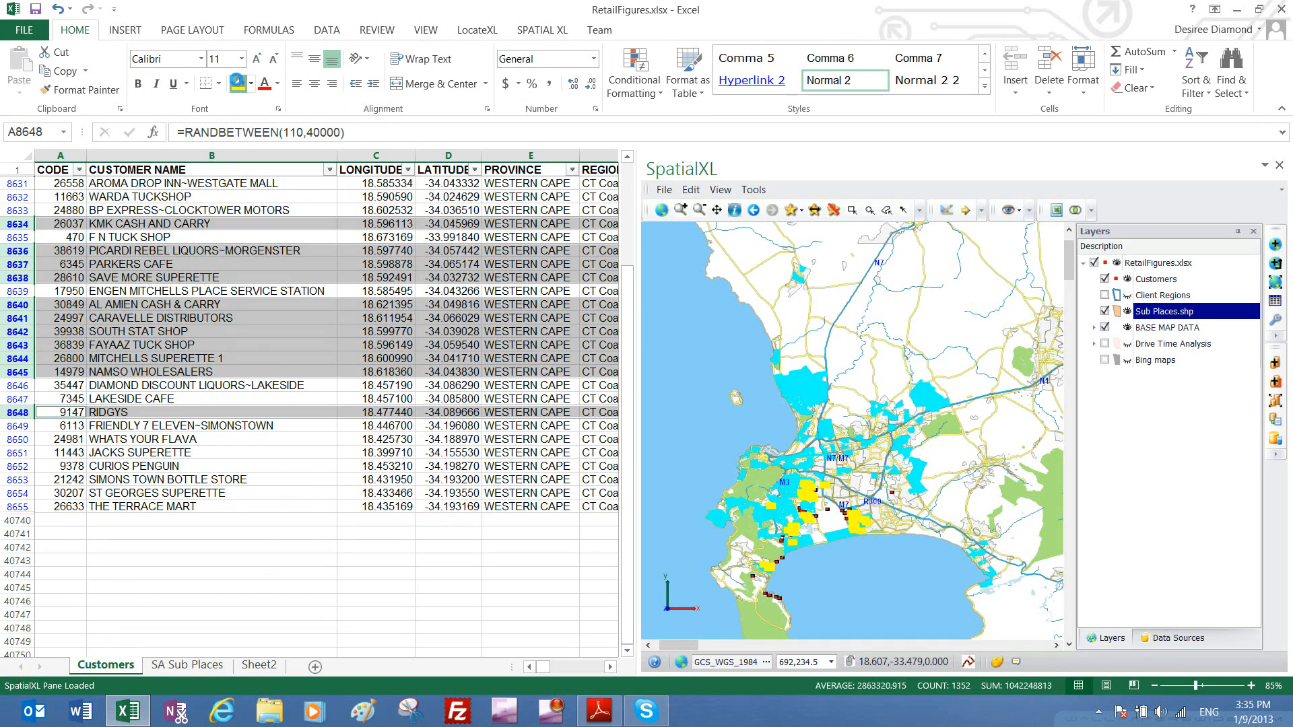
{"action": "left_click", "coordinate": [237, 82]}
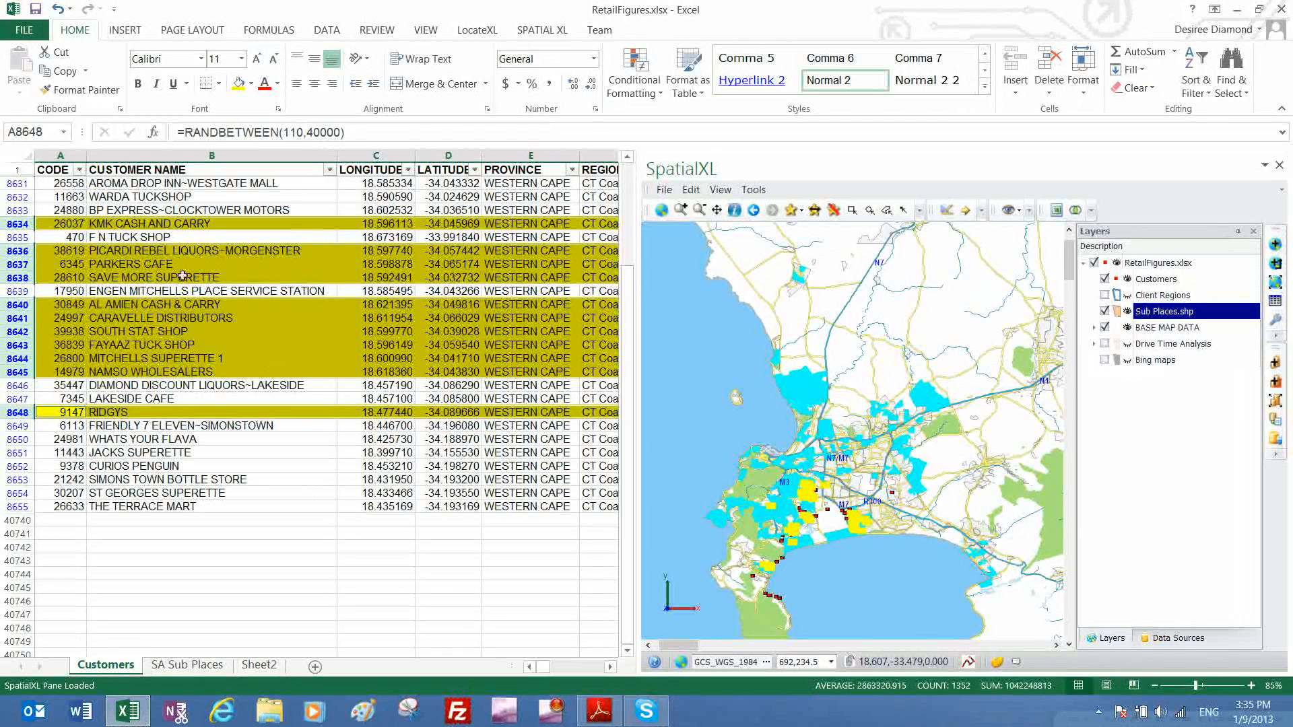
Insert a column before LONGITUDE in the Customers sheet and head it TARGET MARKET 1 WH,COL, LSM7TO10, CT
{"action": "left_click", "coordinate": [374, 156]}
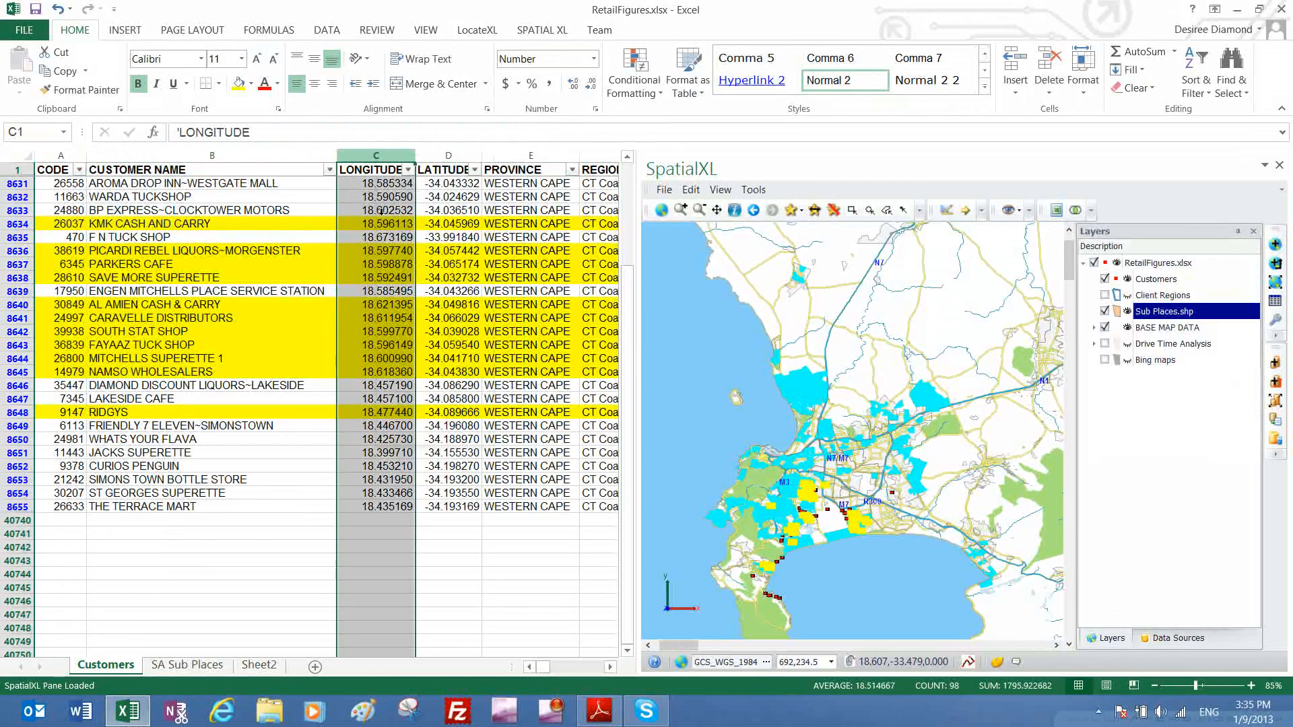
{"action": "right_click", "coordinate": [377, 158]}
{"action": "left_click", "coordinate": [414, 273]}
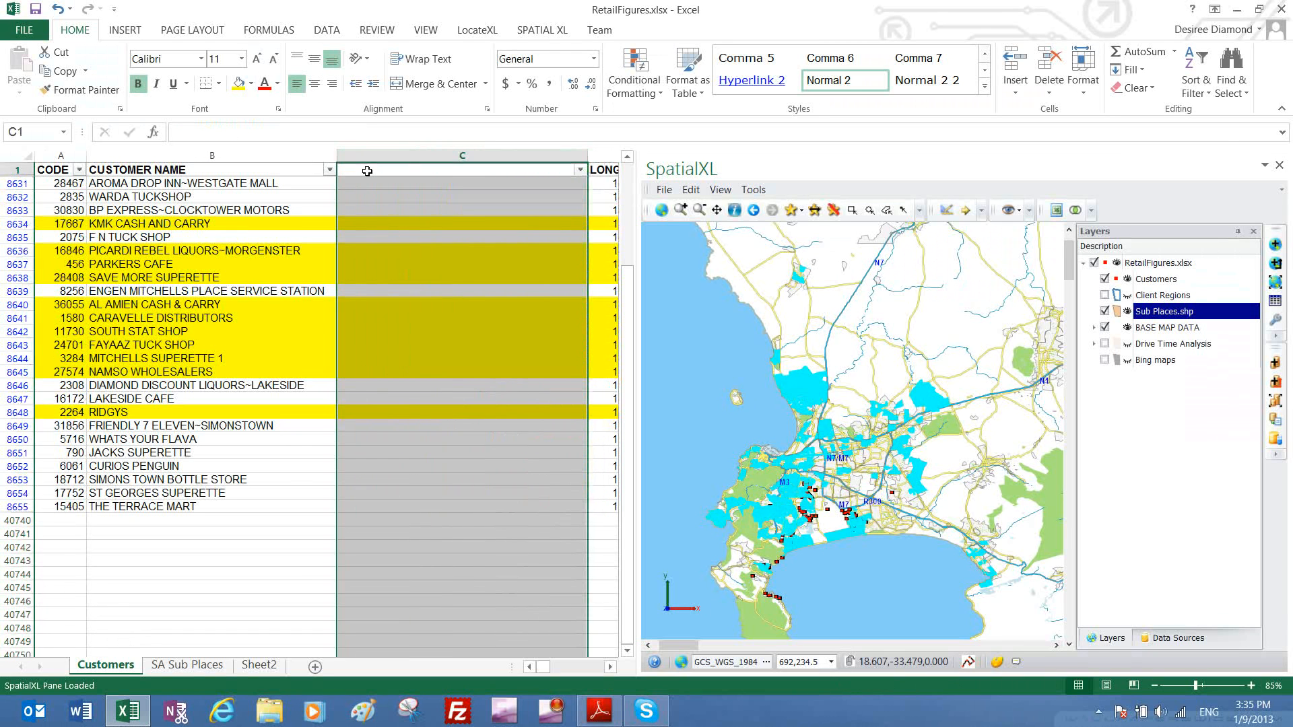
{"action": "left_click", "coordinate": [367, 171]}
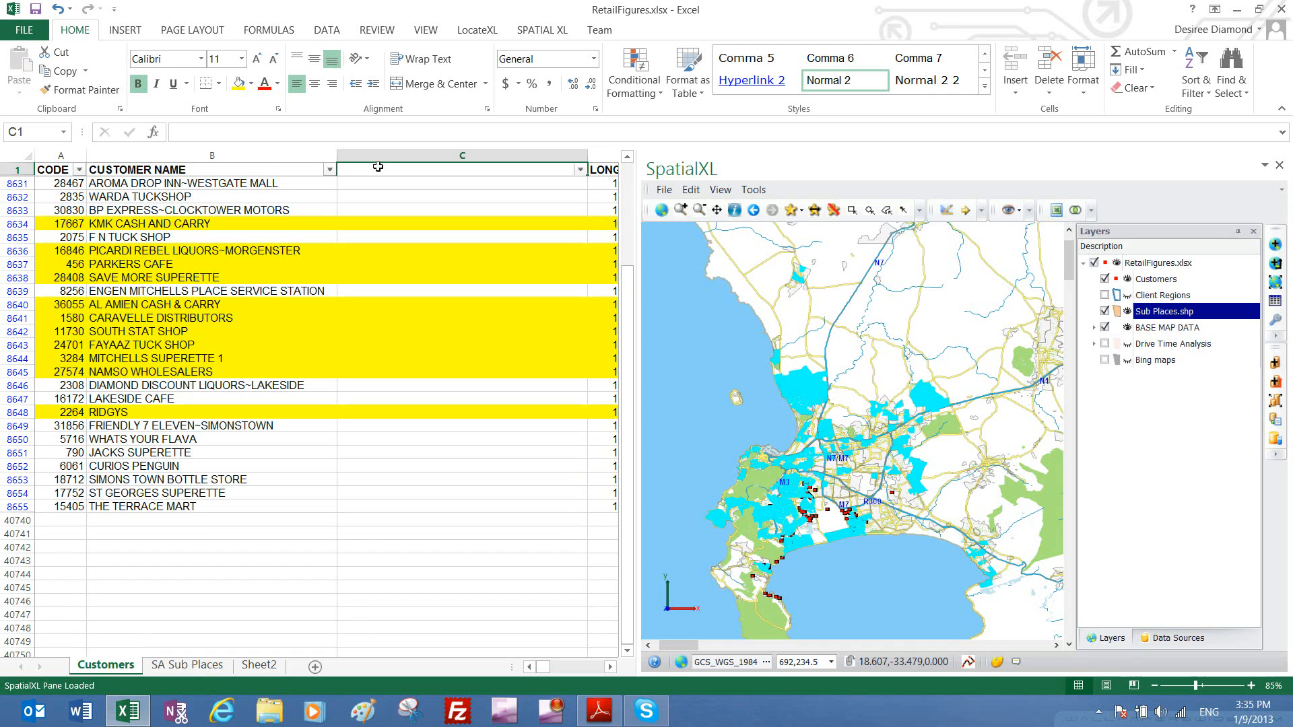
{"action": "type", "text": "TARGET MARKET "}
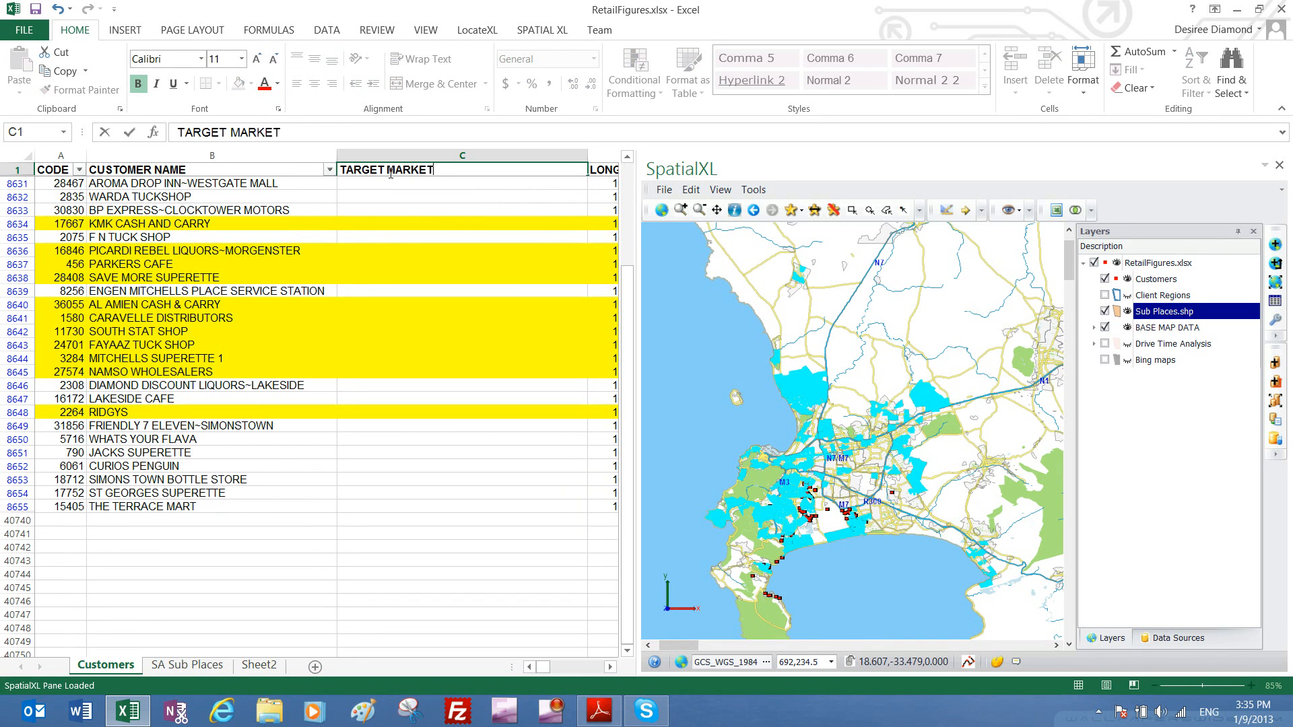
{"action": "type", "text": "1 WH,COL, LSM"}
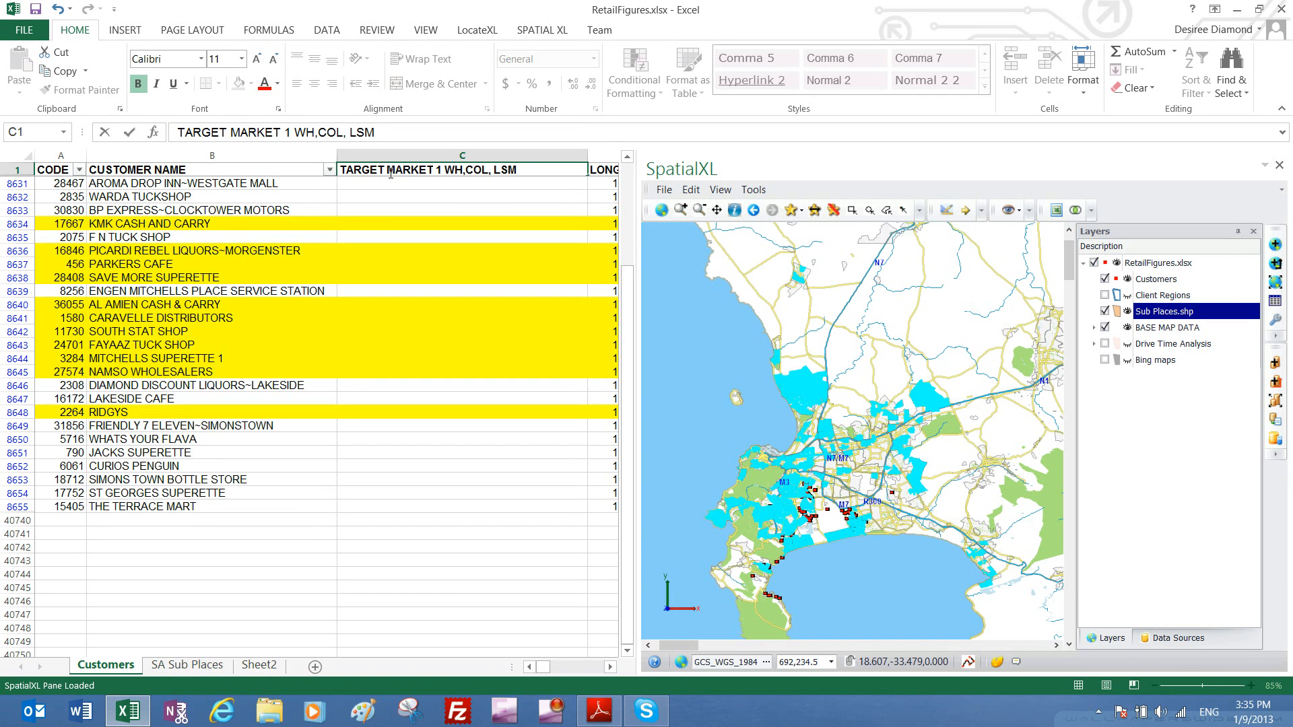
{"action": "type", "text": "7TO10, CT"}
{"action": "key", "text": "Return"}
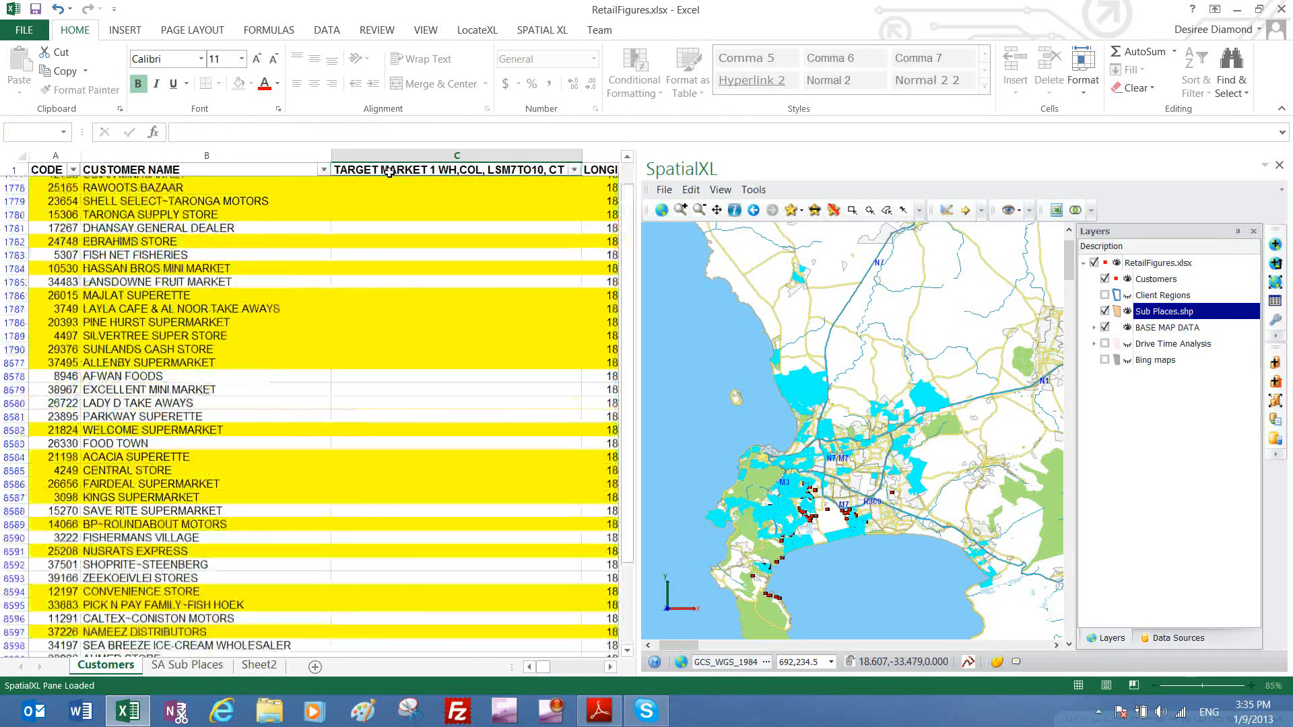
Filter the CUSTOMER NAME column by the yellow cell colour
{"action": "left_click", "coordinate": [324, 169]}
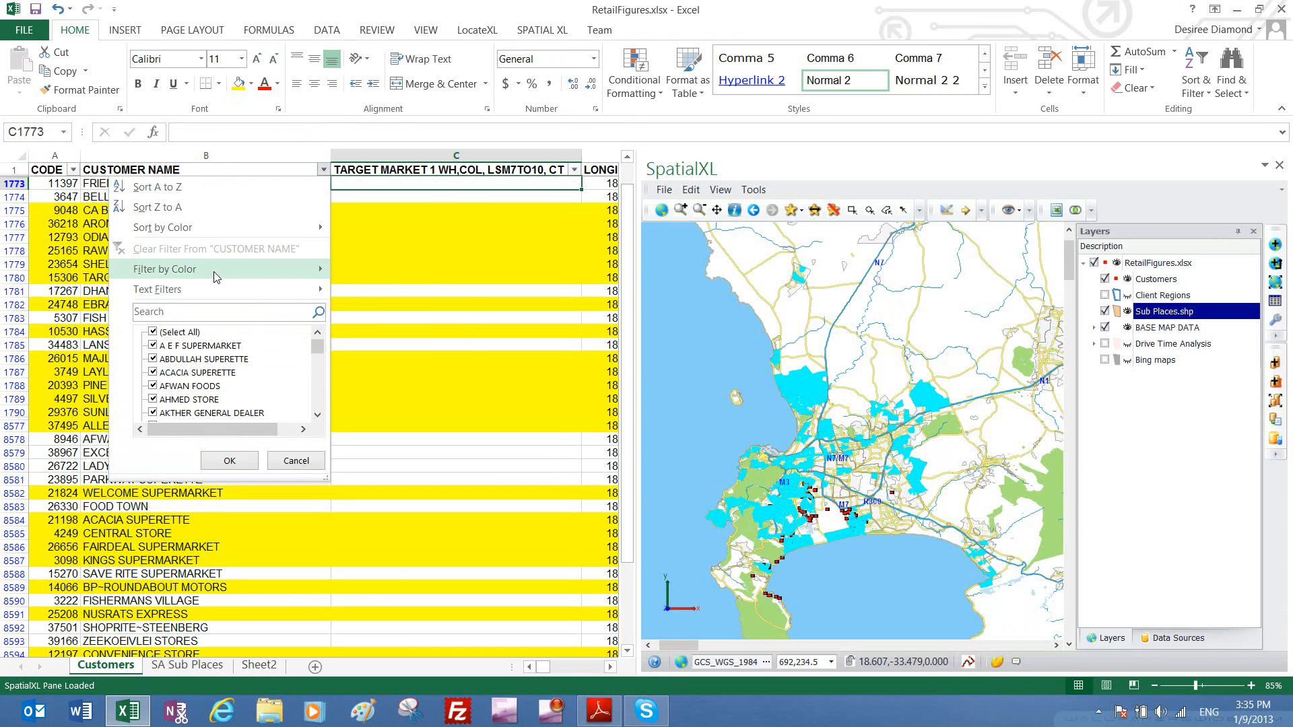
{"action": "mouse_move", "coordinate": [222, 272]}
{"action": "left_click", "coordinate": [362, 288]}
Mark every filtered customer with an X in the TARGET MARKET 1 column, from row 1775 down to row 8648
{"action": "left_click", "coordinate": [403, 186]}
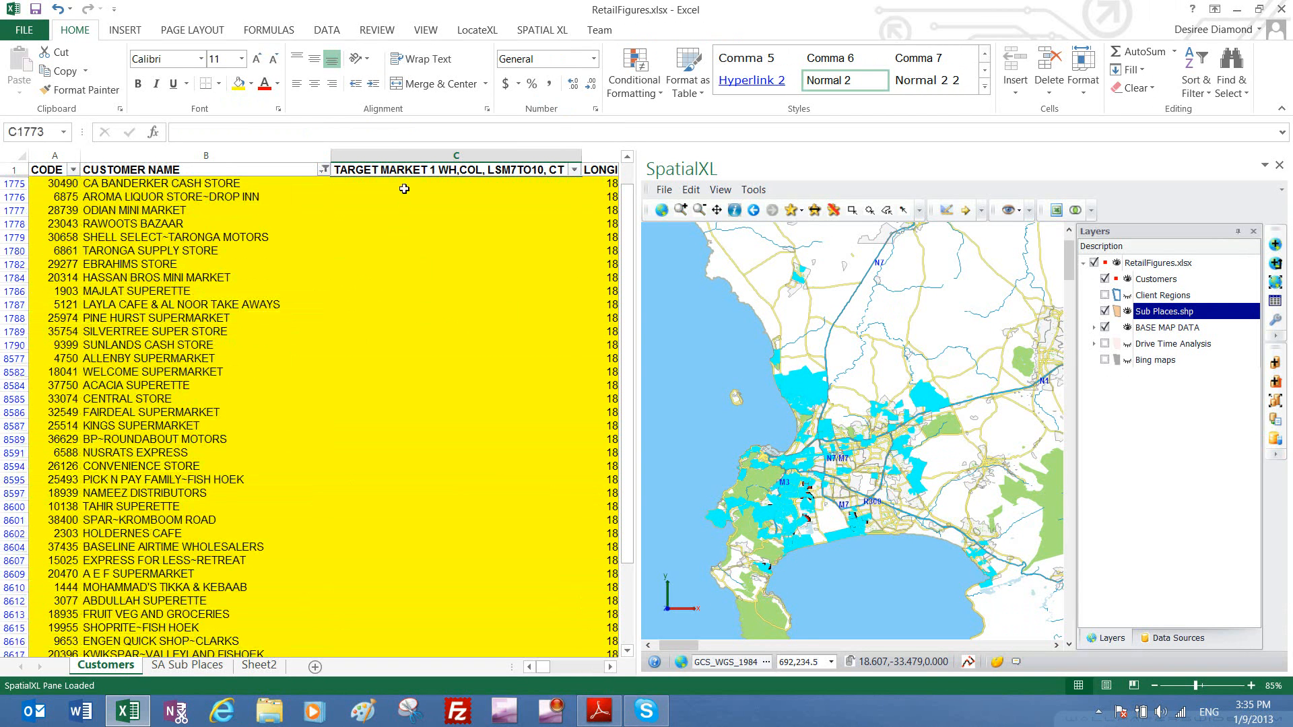
{"action": "type", "text": "X"}
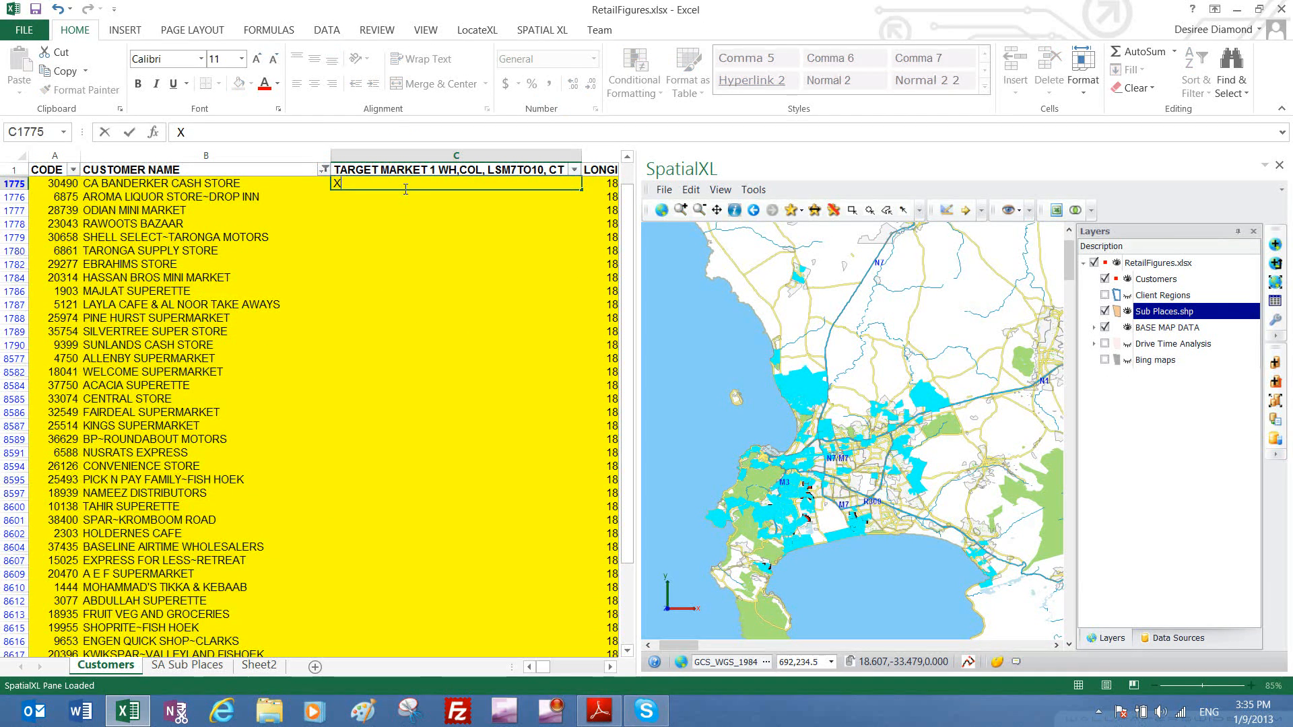
{"action": "key", "text": "ctrl+Return"}
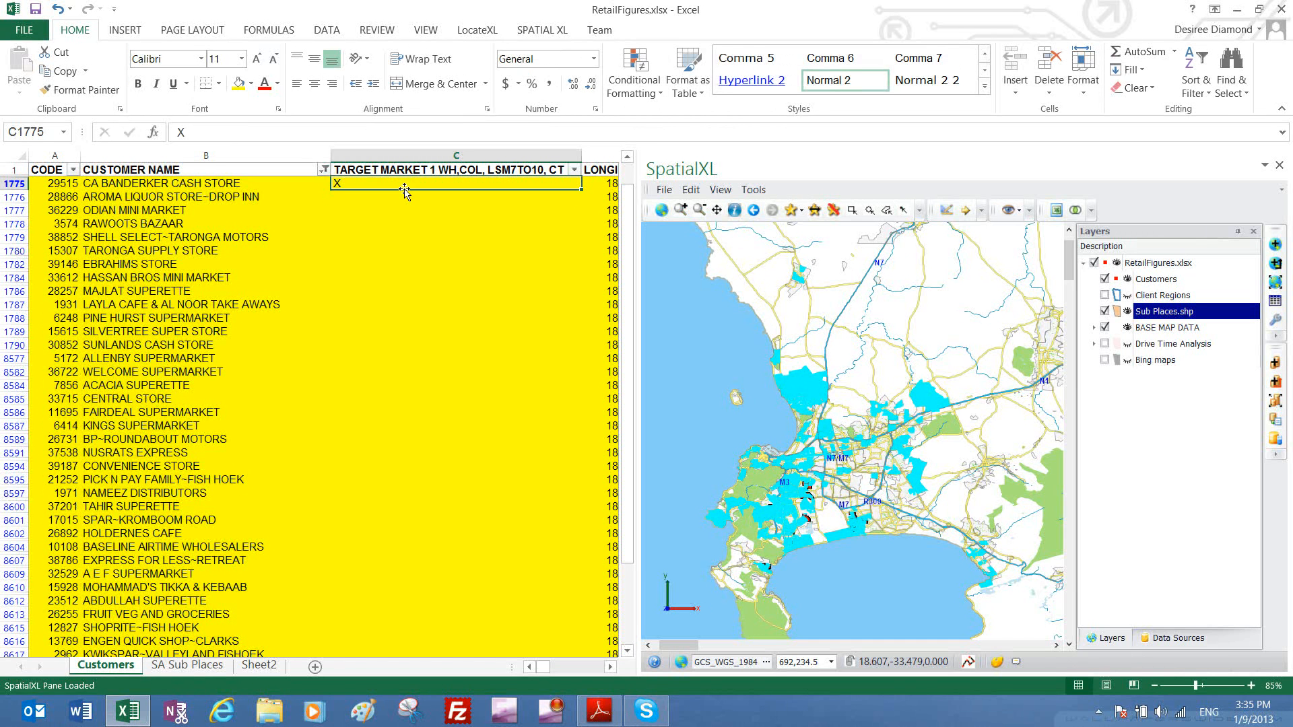
{"action": "key", "text": "ctrl+c"}
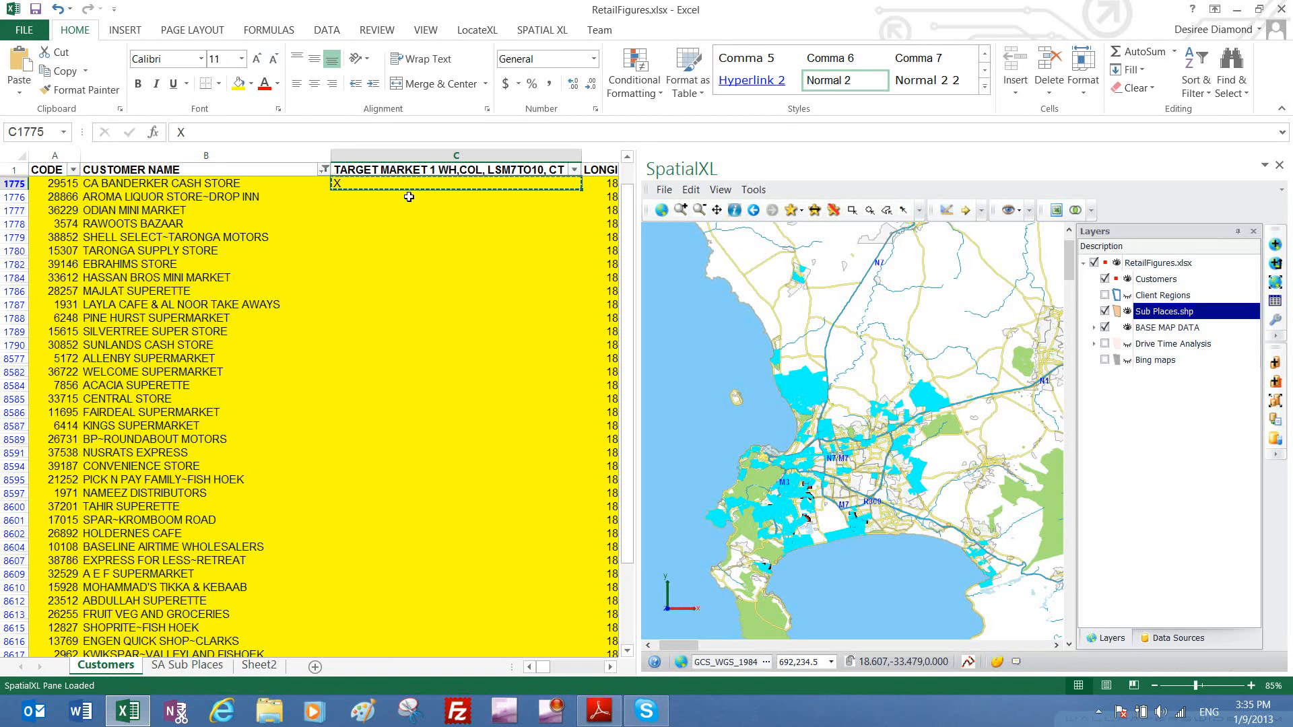
{"action": "left_click", "coordinate": [408, 201]}
{"action": "scroll", "coordinate": [568, 462], "scroll_direction": "down", "scroll_amount": 12}
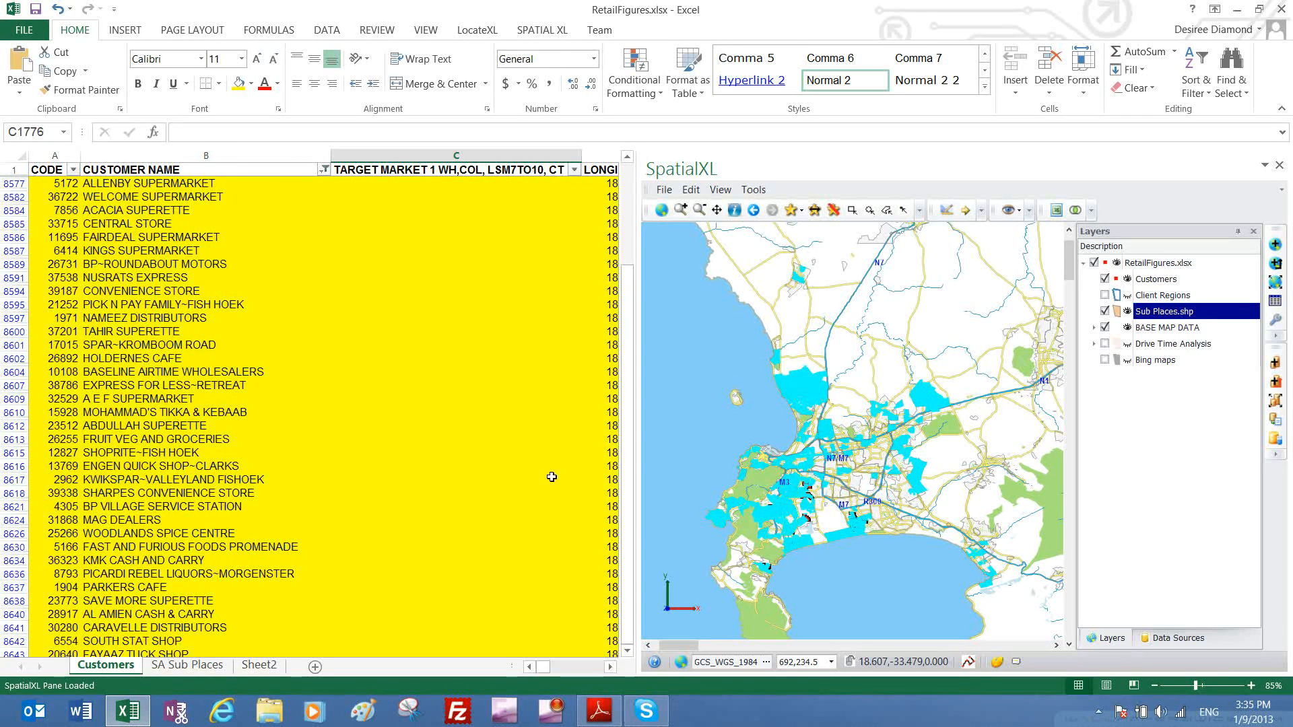
{"action": "left_click", "coordinate": [480, 359], "text": "shift"}
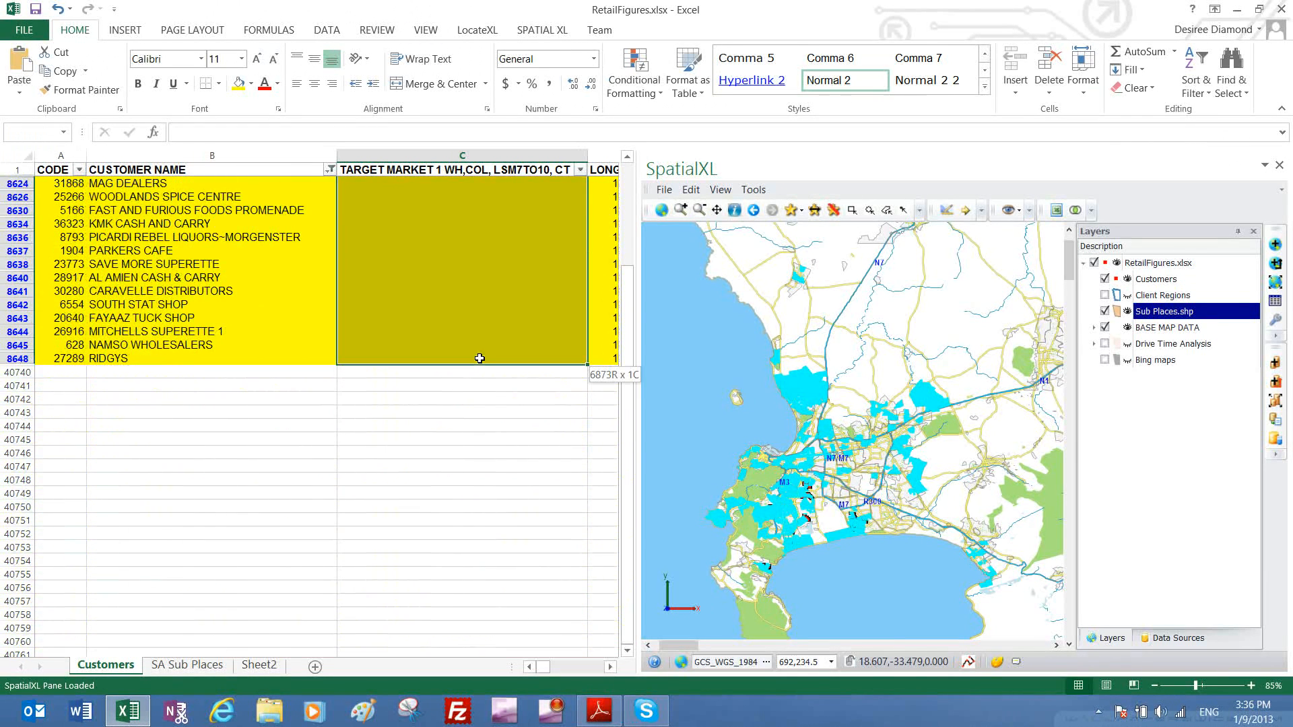
{"action": "type", "text": "X"}
{"action": "key", "text": "ctrl+Return"}
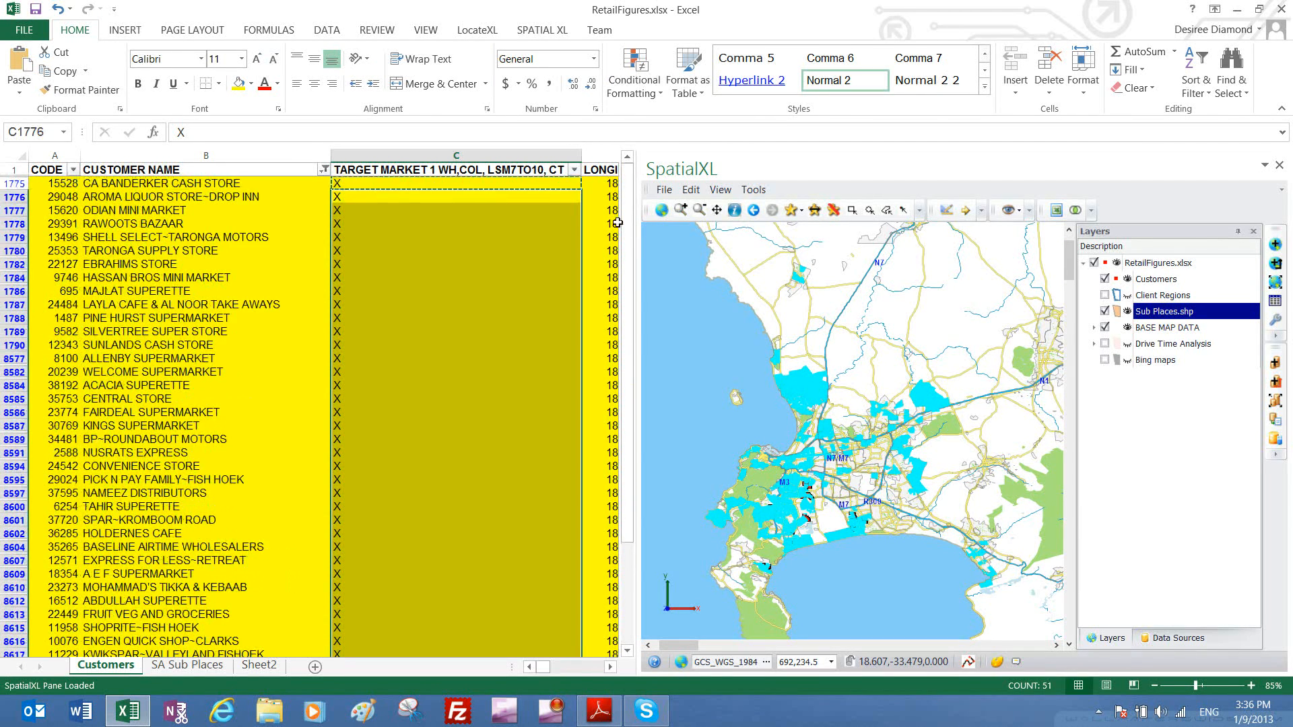
Remove the fill colour from the whole Customers sheet and clear all highlights on the map
{"action": "left_click", "coordinate": [24, 156]}
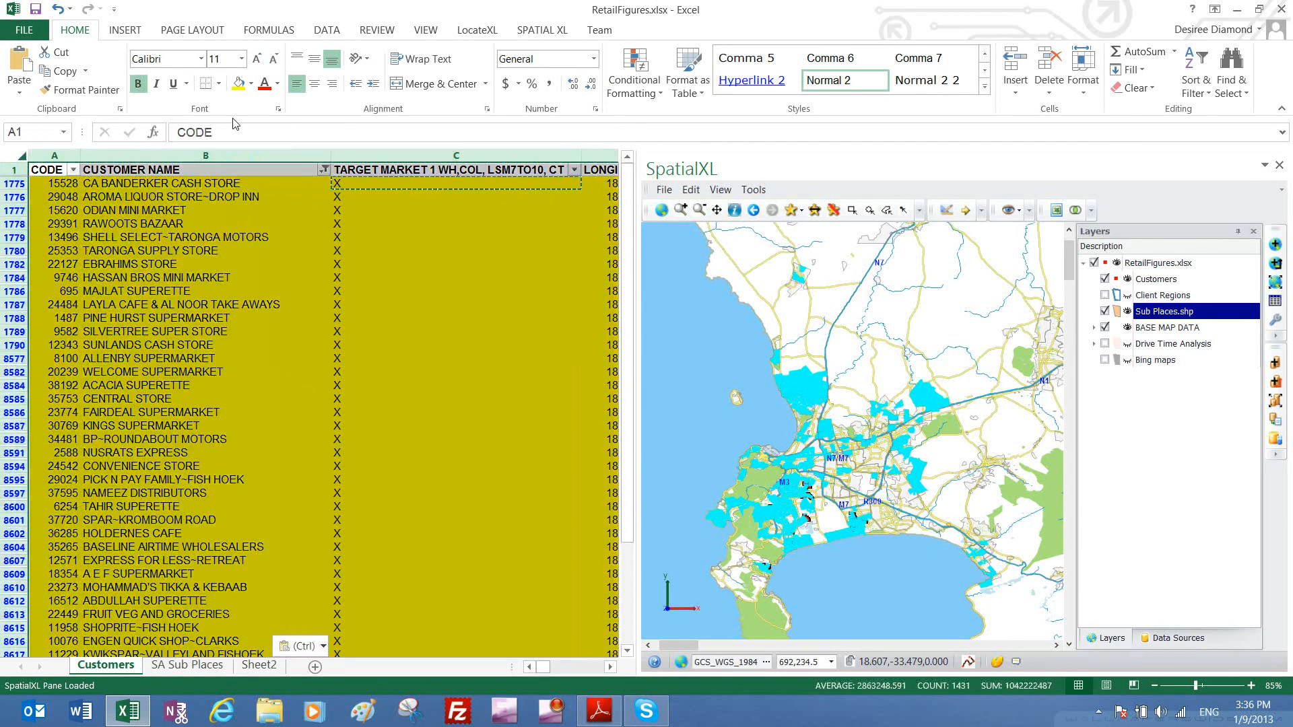
{"action": "left_click", "coordinate": [252, 83]}
{"action": "left_click", "coordinate": [271, 259]}
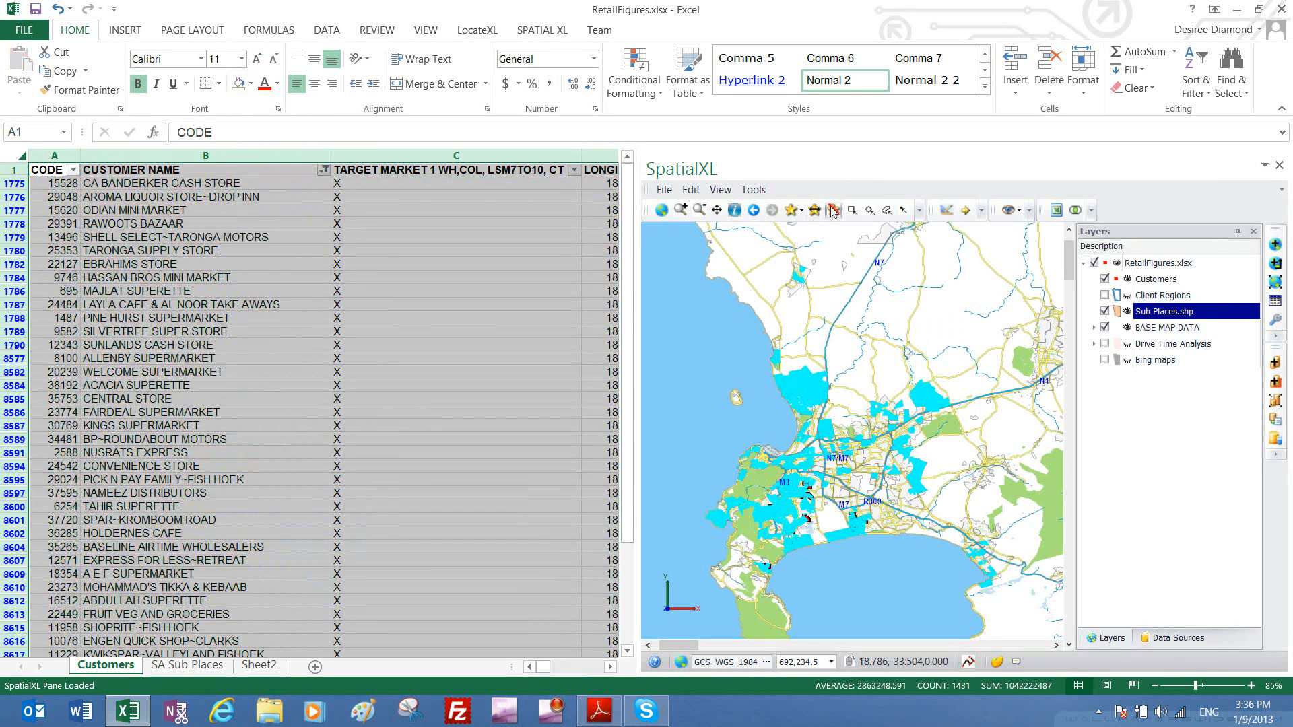
{"action": "left_click", "coordinate": [473, 309]}
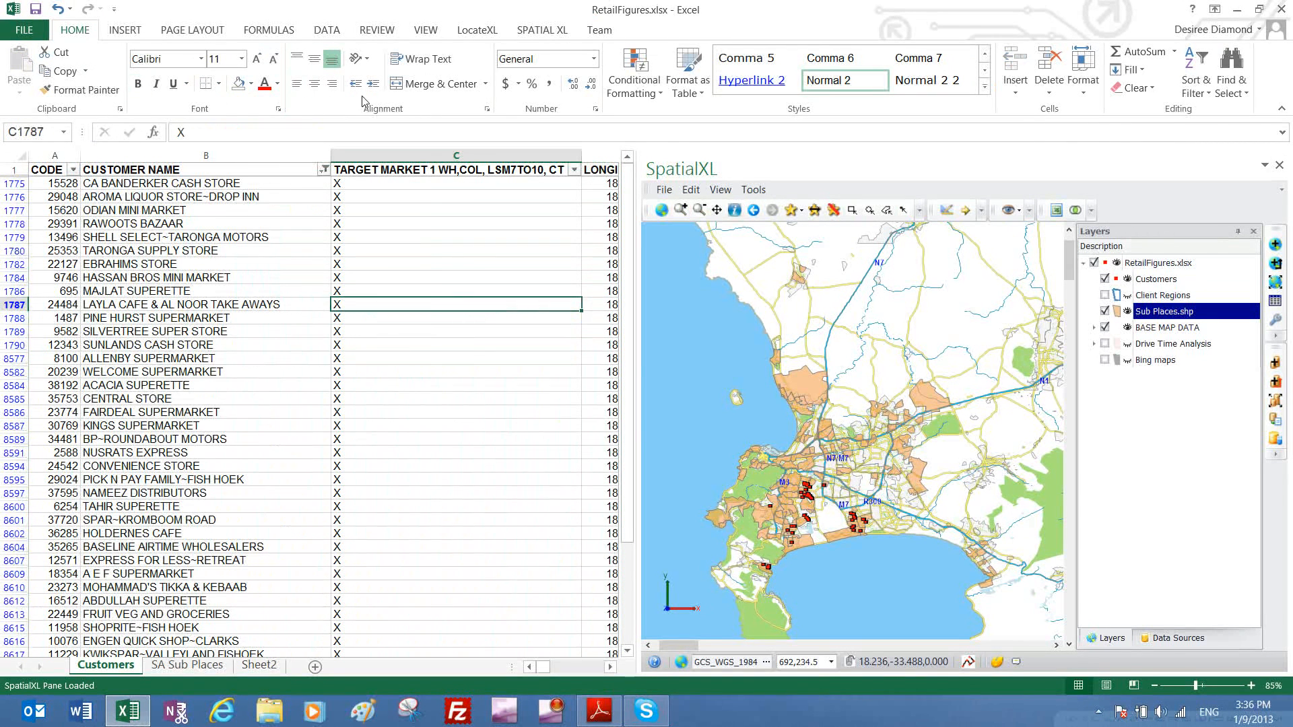
Clear the cell-colour filter on the Customers sheet to show all customers again
{"action": "left_click", "coordinate": [532, 30]}
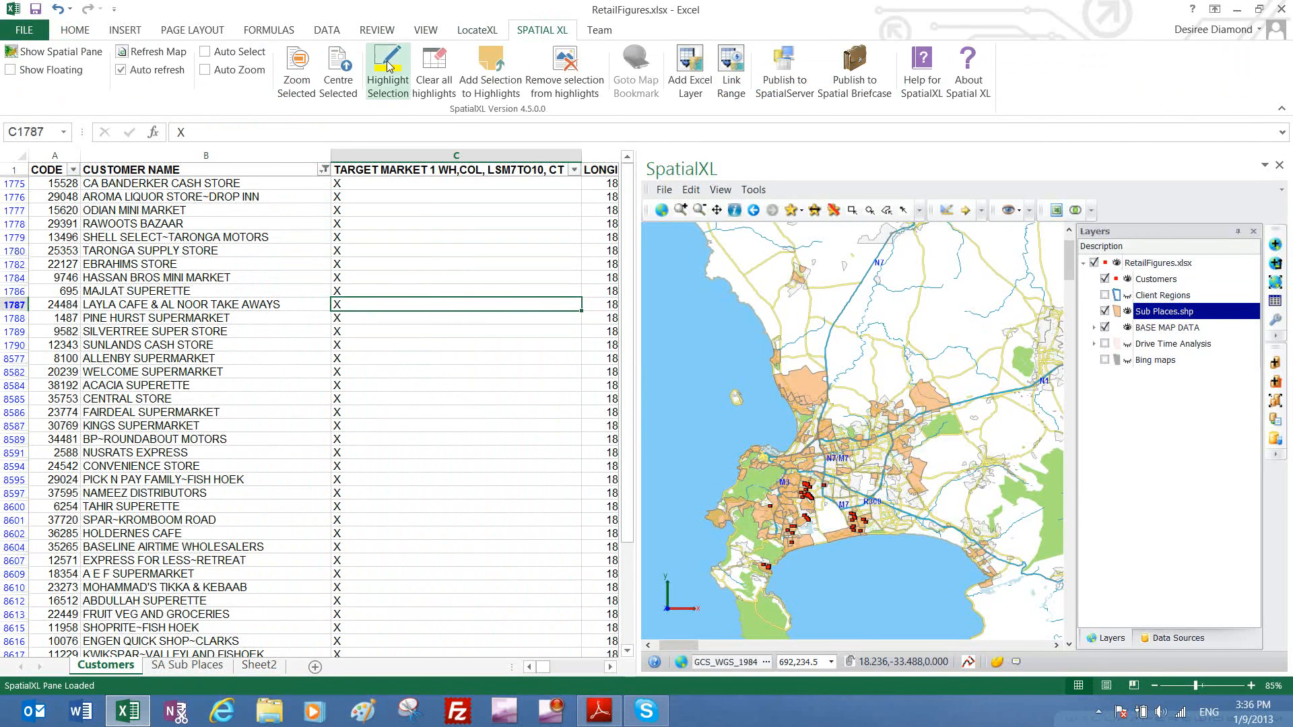
{"action": "scroll", "coordinate": [397, 60], "scroll_direction": "up", "scroll_amount": 4}
{"action": "left_click", "coordinate": [462, 52]}
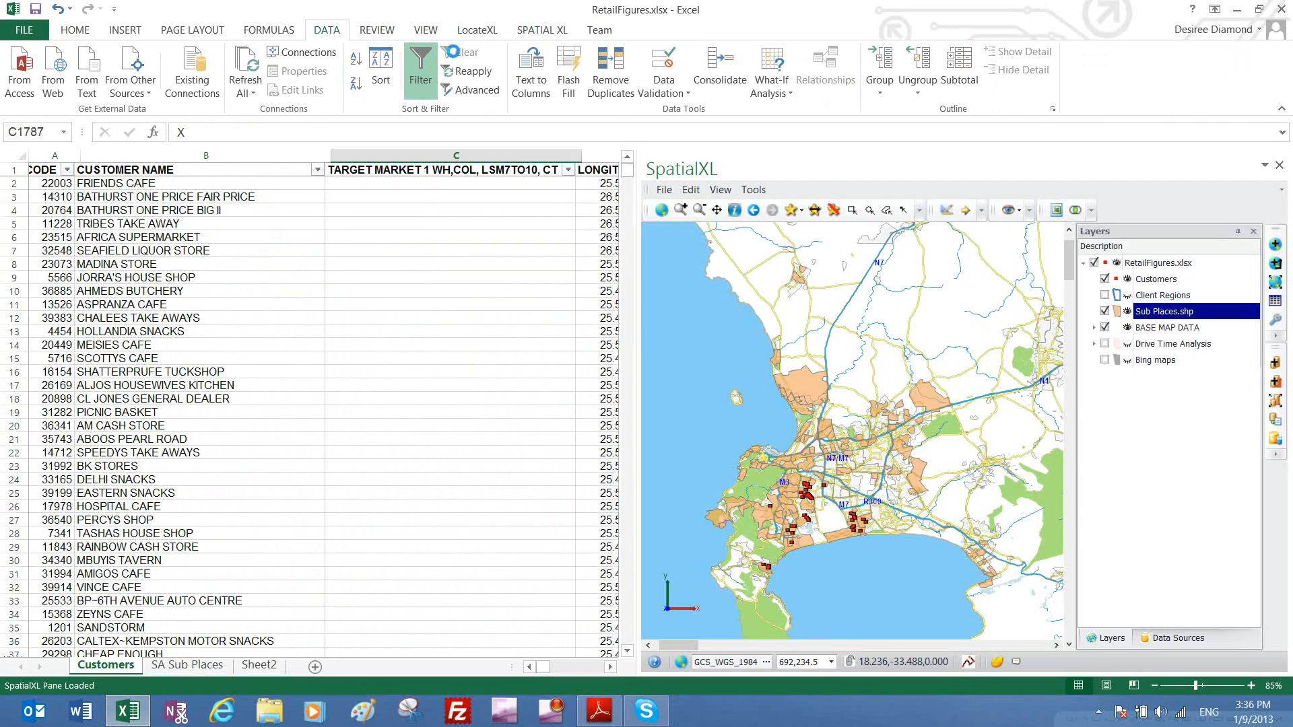
Clear the filters on the SA Sub Places sheet and zoom the map to the full extent of the Sub Places layer
{"action": "left_click", "coordinate": [172, 666]}
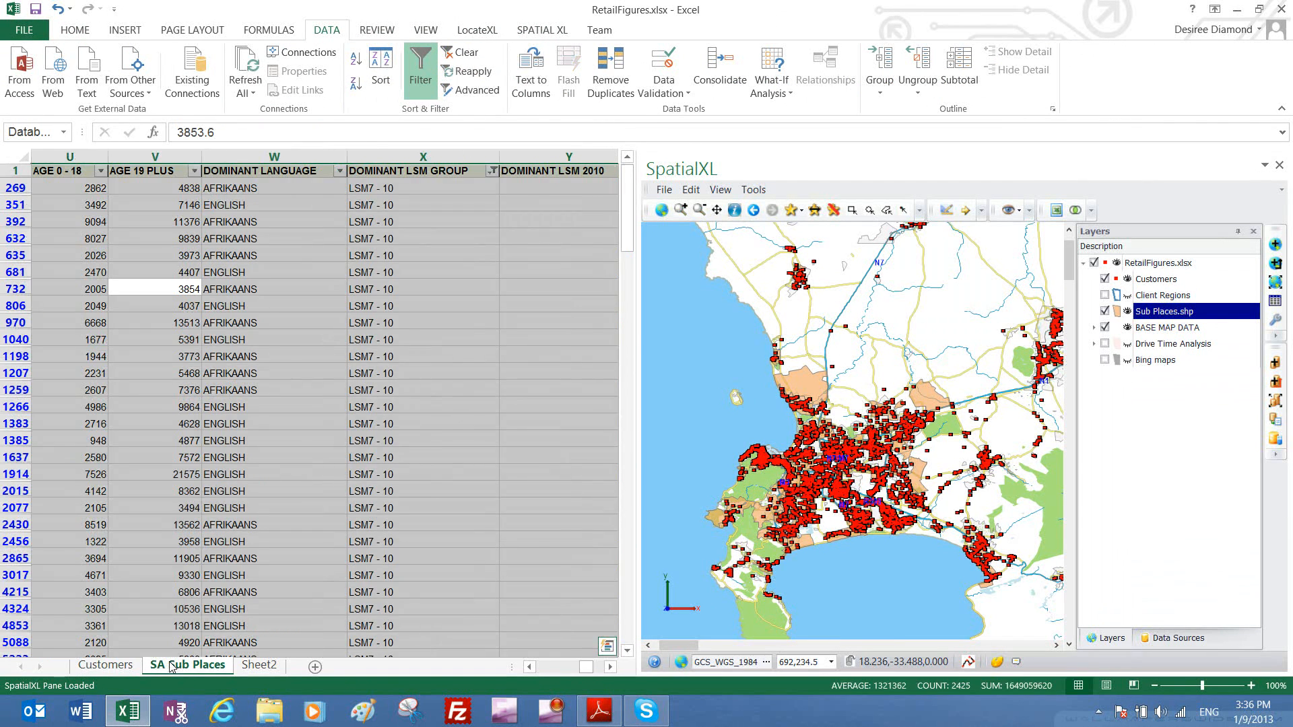
{"action": "left_click", "coordinate": [272, 199]}
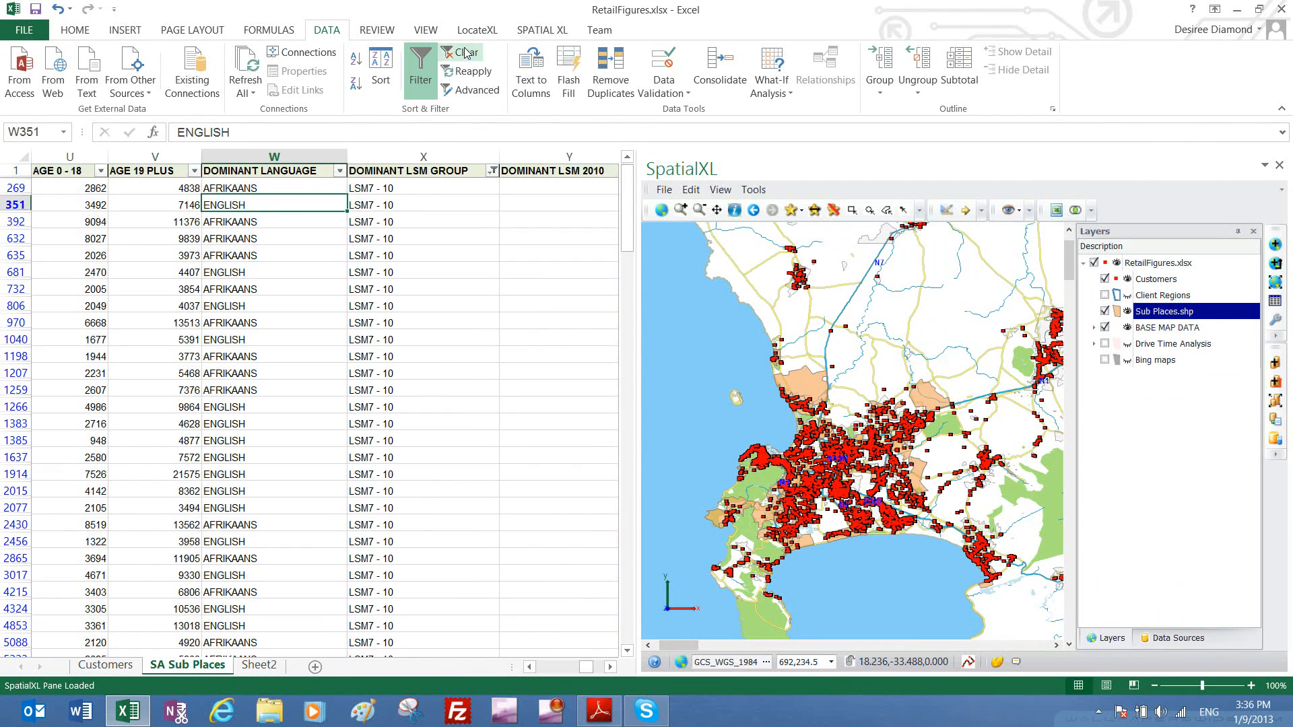
{"action": "left_click", "coordinate": [461, 53]}
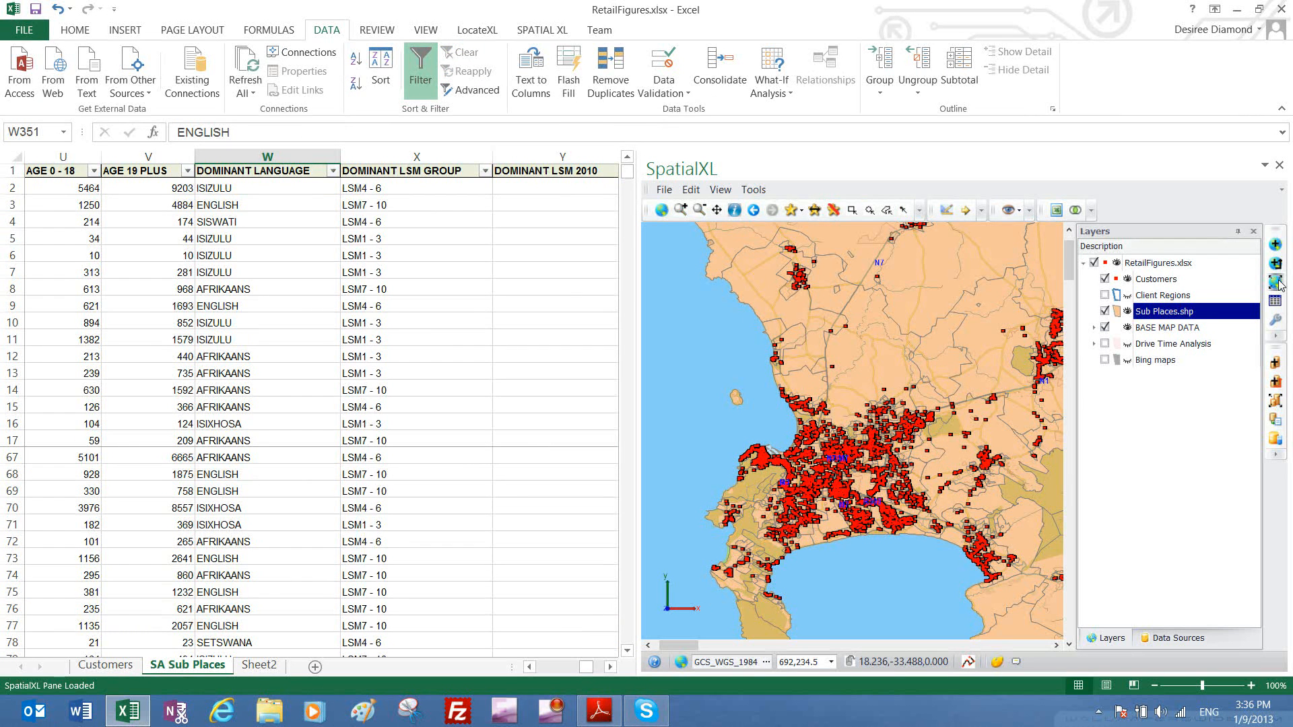
{"action": "left_click", "coordinate": [1275, 282]}
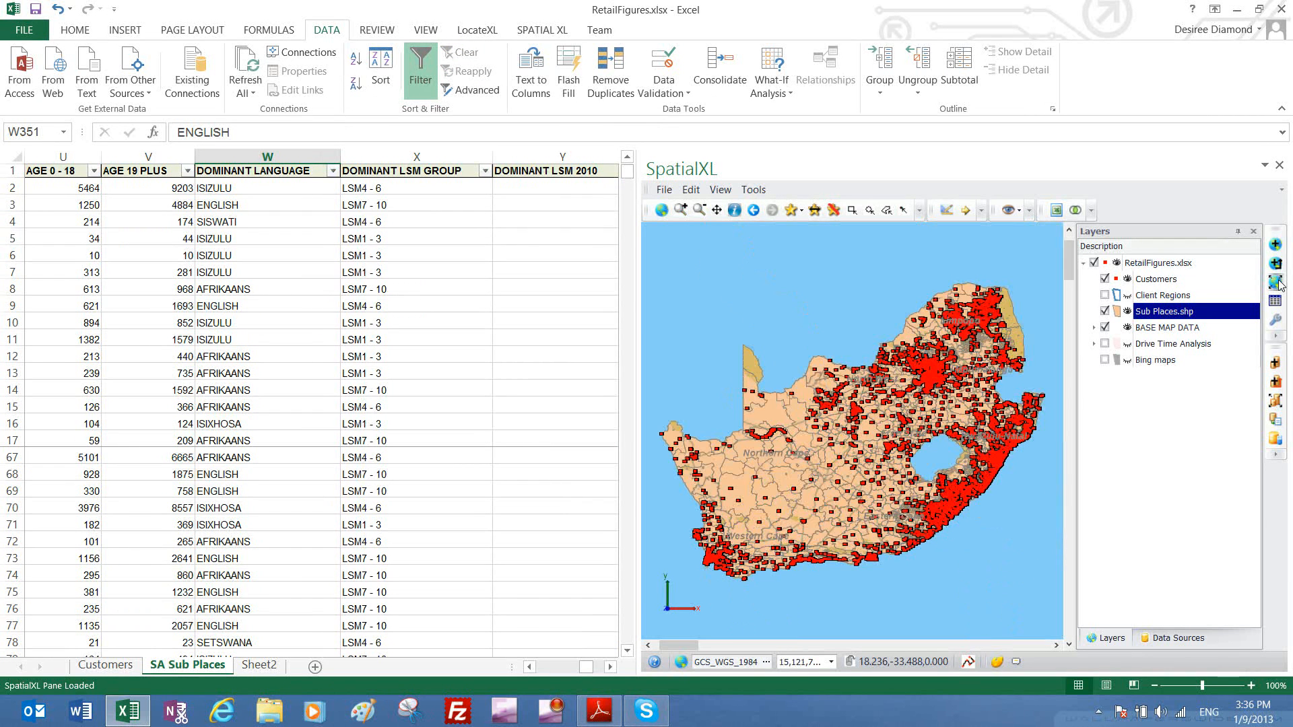
{"action": "left_click", "coordinate": [148, 491]}
Filter the Customers sheet to the rows marked X in the TARGET MARKET 1 column
{"action": "left_click", "coordinate": [98, 665]}
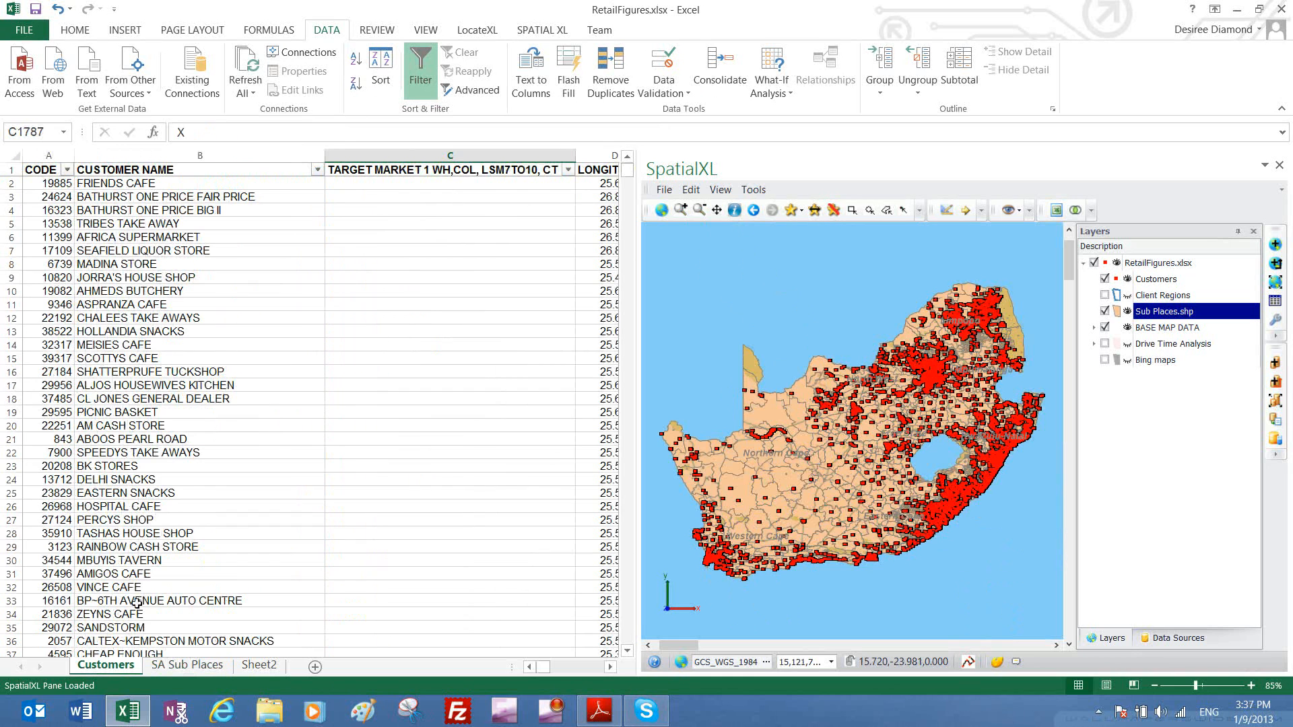
{"action": "left_click", "coordinate": [568, 170]}
{"action": "left_click", "coordinate": [405, 331]}
{"action": "left_click", "coordinate": [388, 344]}
{"action": "left_click", "coordinate": [473, 460]}
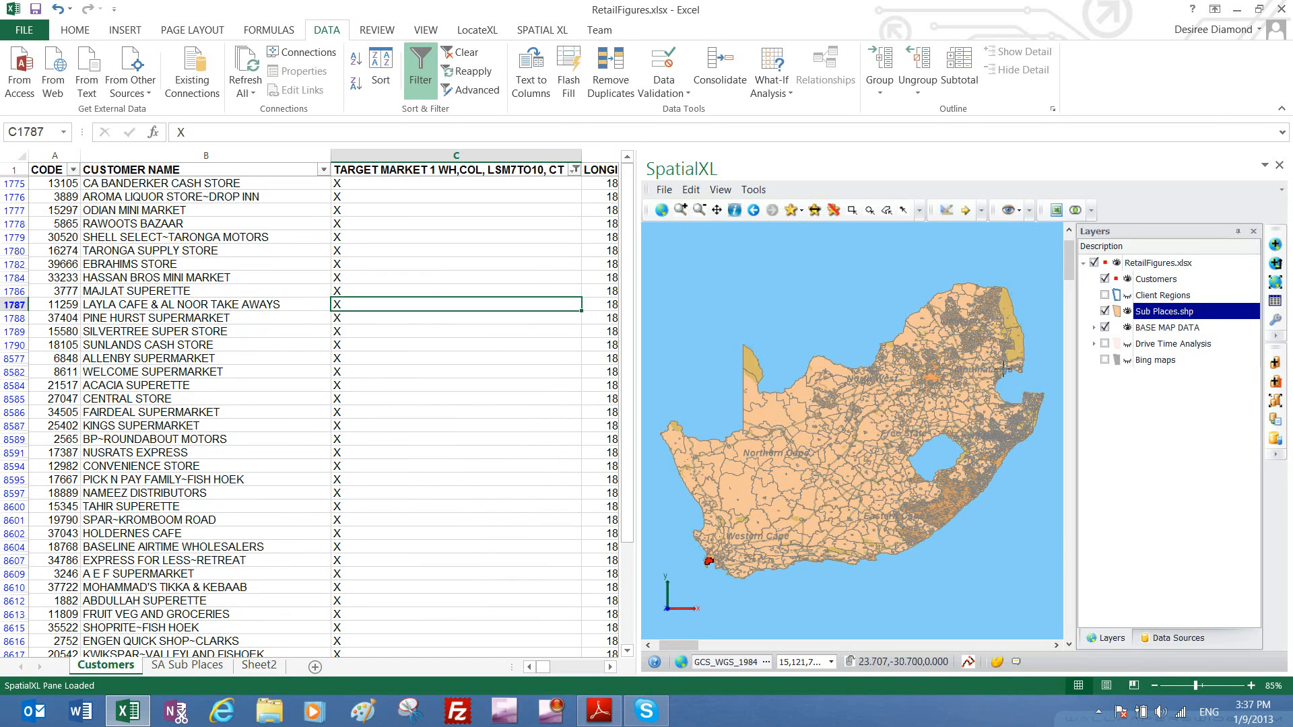
Zoom the map to the filtered Customers layer and apply the Largest Scale Points theme to it
{"action": "left_click", "coordinate": [1172, 281]}
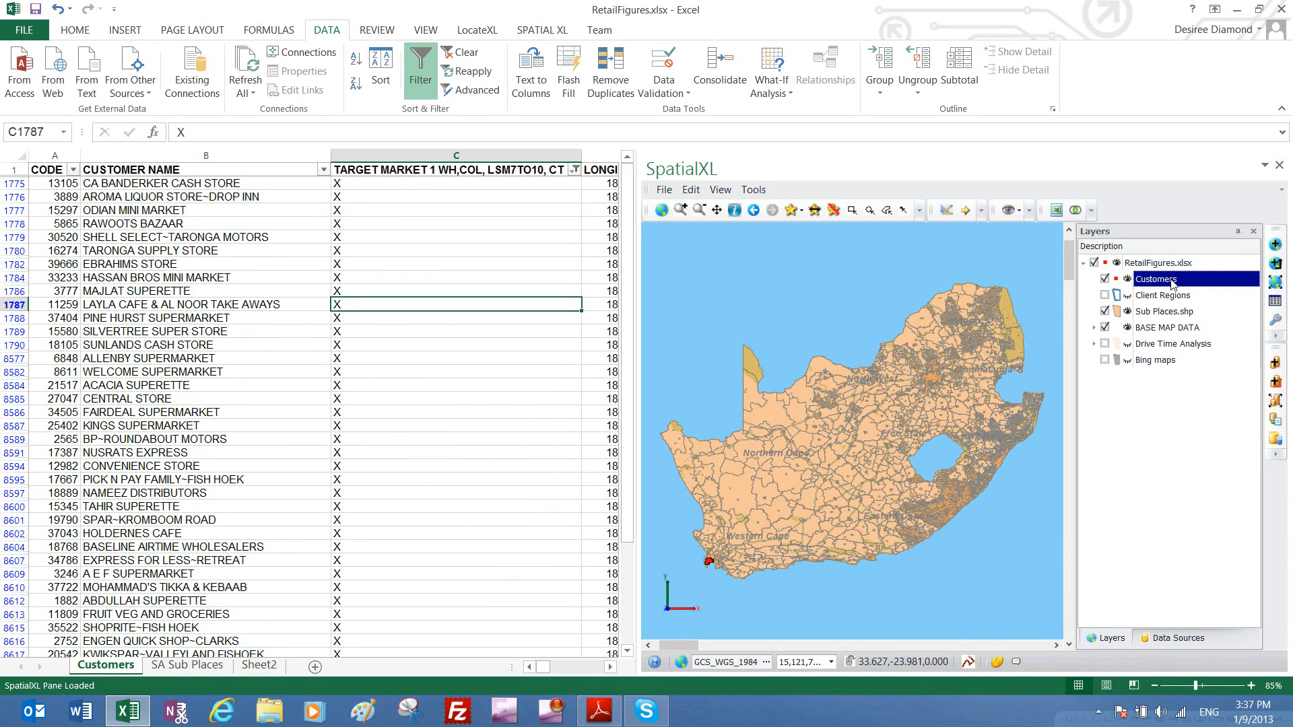
{"action": "left_click", "coordinate": [1275, 283]}
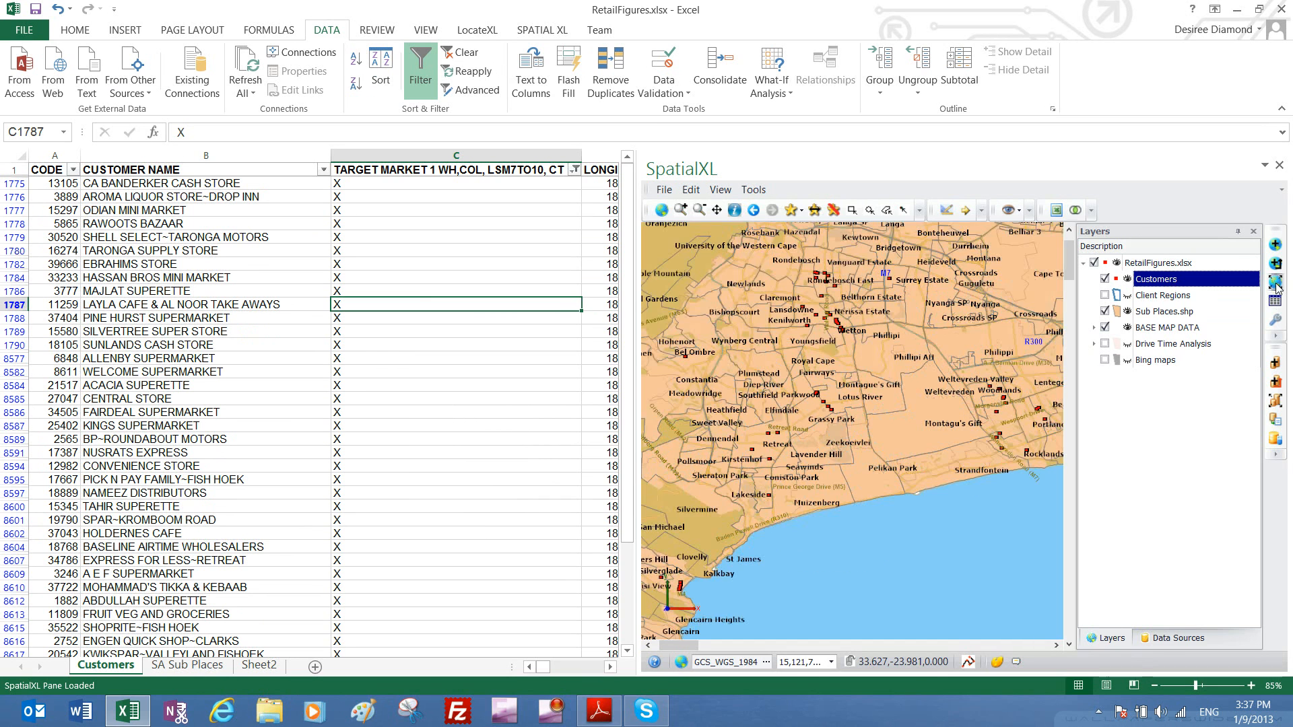
{"action": "right_click", "coordinate": [1170, 287]}
{"action": "mouse_move", "coordinate": [1153, 505]}
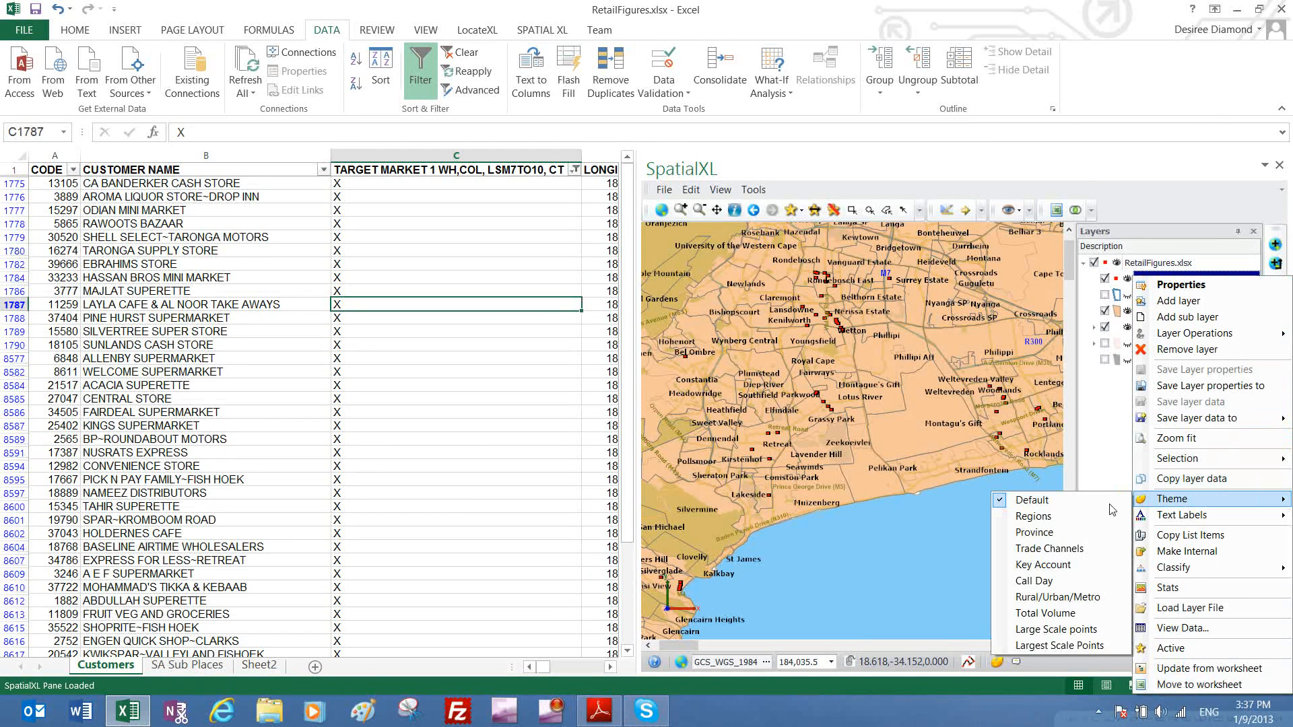
{"action": "left_click", "coordinate": [1060, 645]}
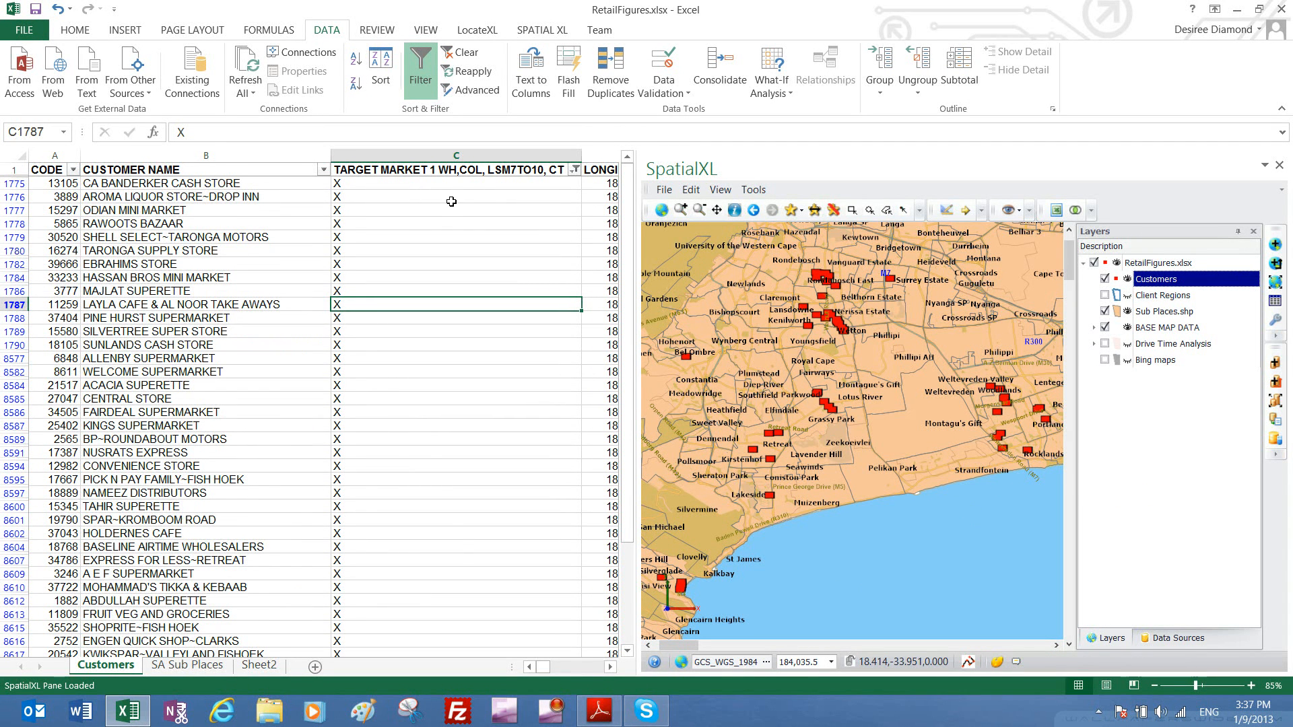
Clear the target market filter on the Customers sheet and set the Customers layer theme back to Default
{"action": "left_click", "coordinate": [451, 201]}
{"action": "left_click", "coordinate": [436, 184]}
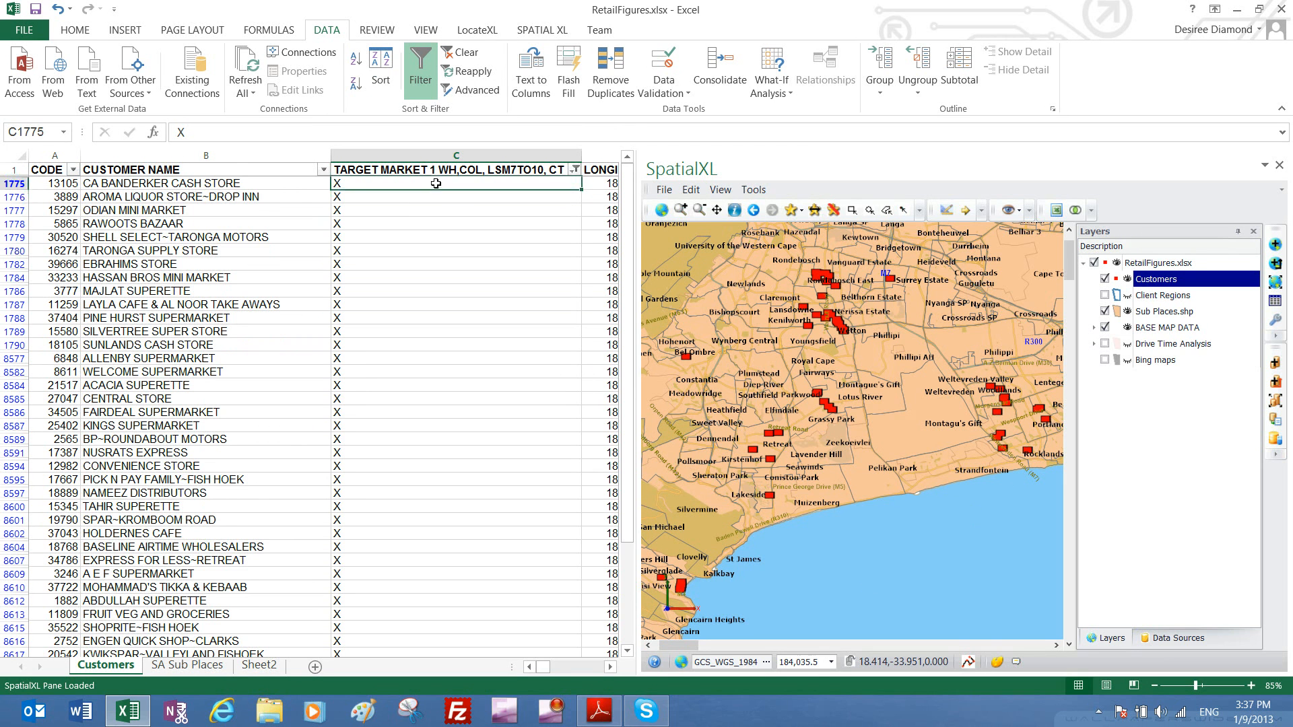
{"action": "left_click", "coordinate": [467, 56]}
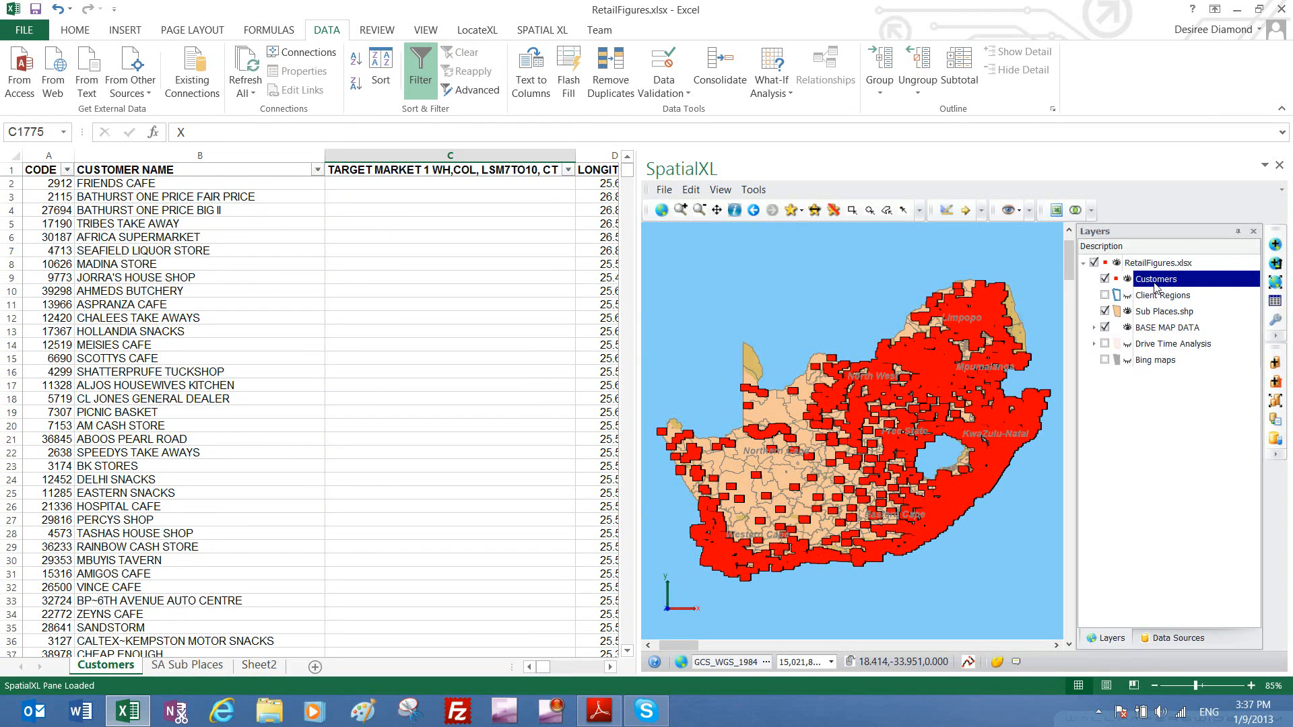
{"action": "right_click", "coordinate": [1155, 285]}
{"action": "mouse_move", "coordinate": [1185, 499]}
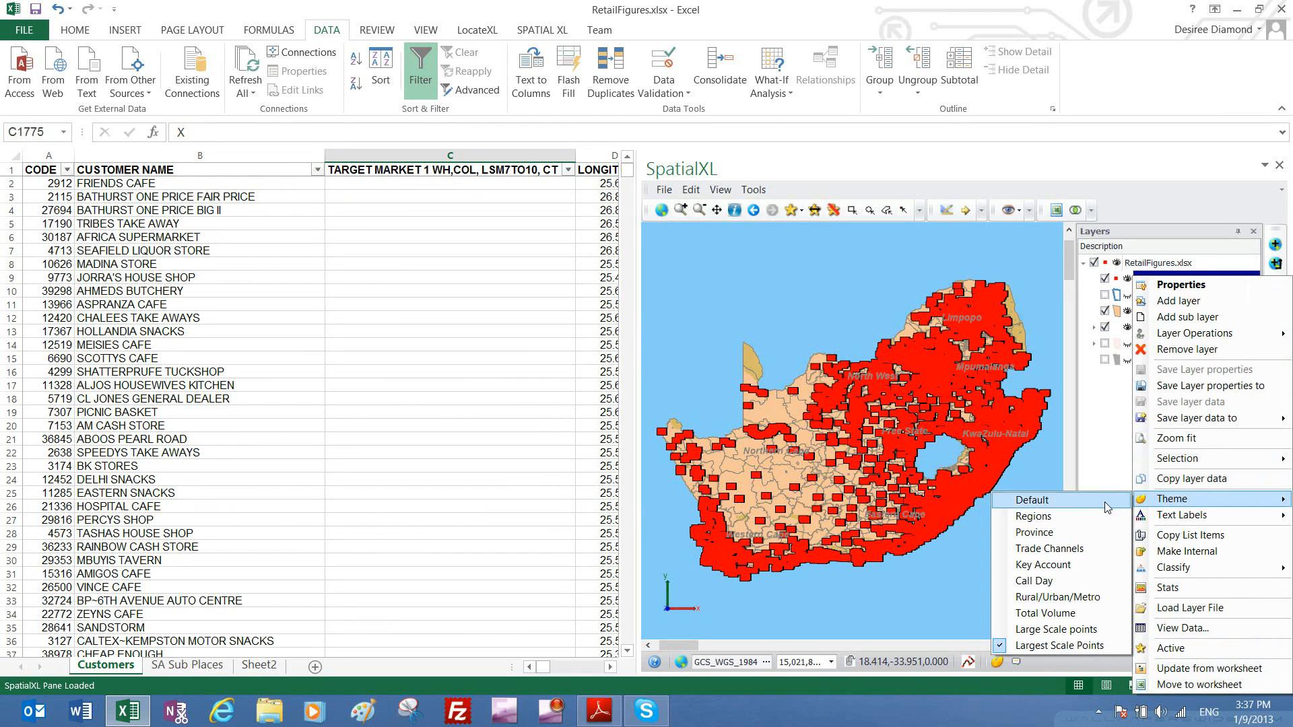
{"action": "left_click", "coordinate": [1109, 507]}
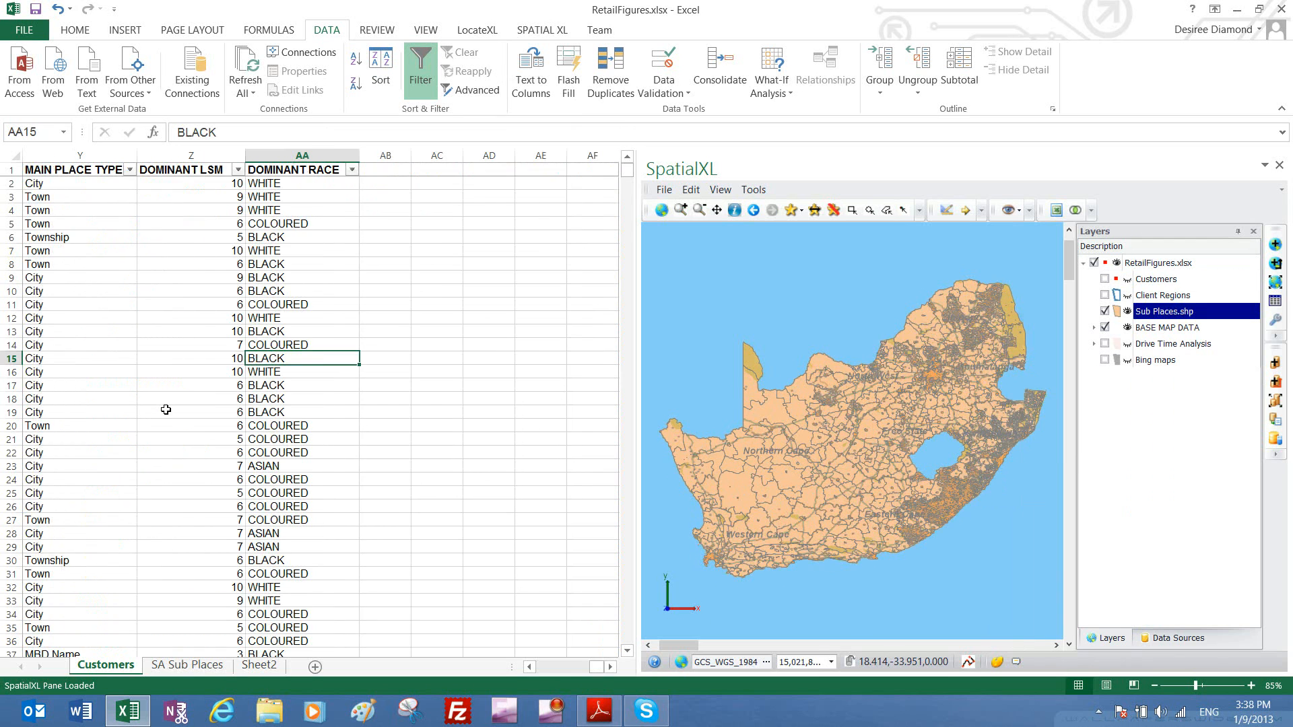
Filter the ANNUAL VOLUME column of the SA Sub Places sheet to the top 20 items
{"action": "key", "text": "Home"}
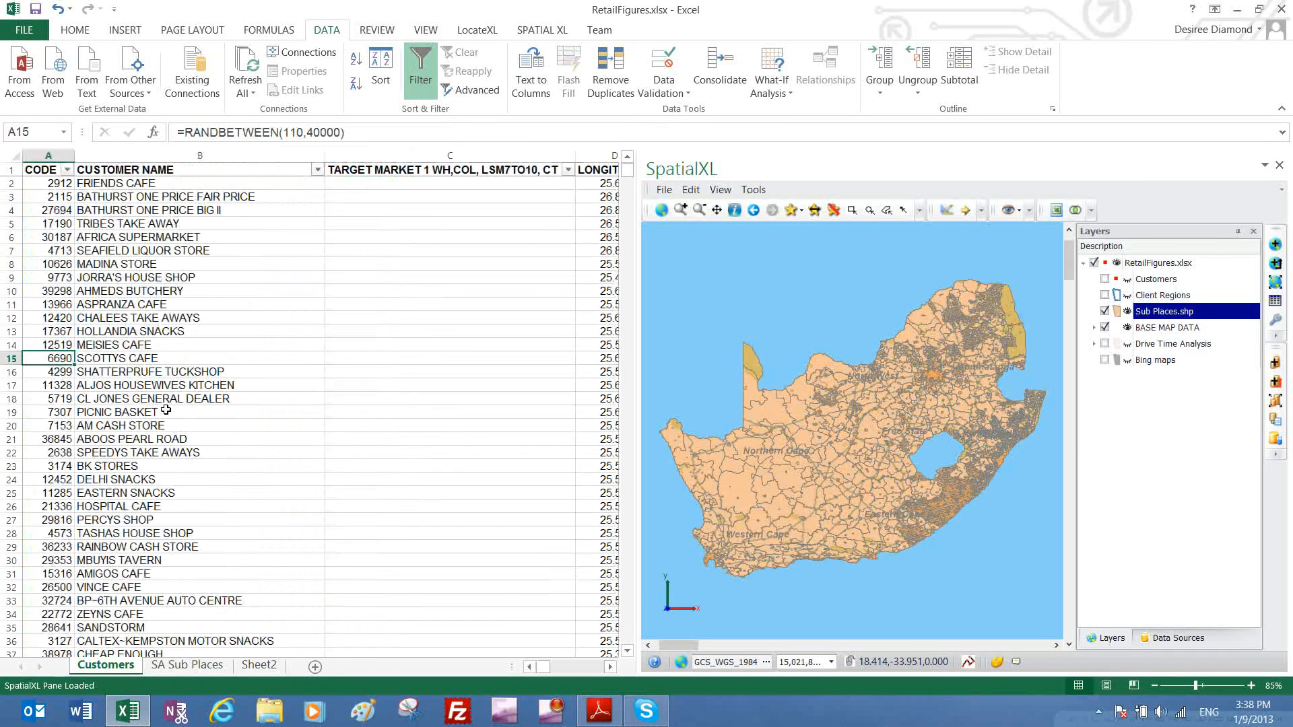
{"action": "left_click", "coordinate": [191, 668]}
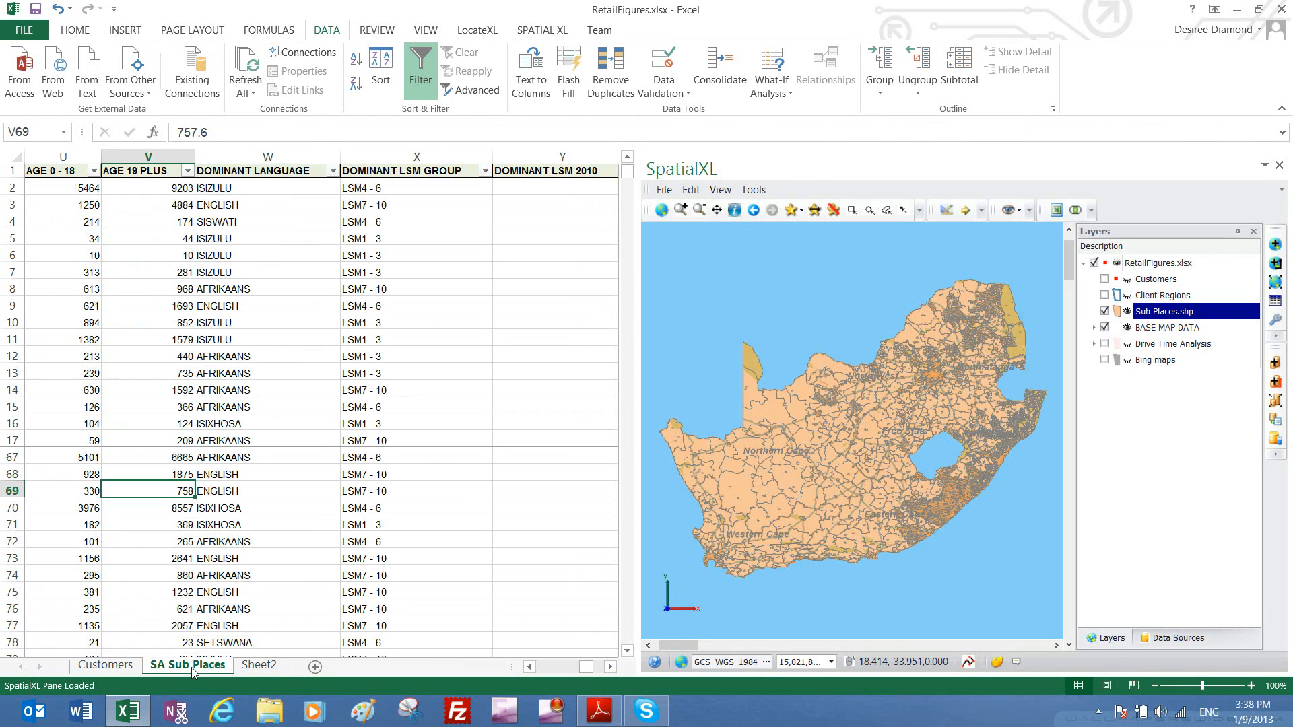
{"action": "left_click", "coordinate": [324, 221]}
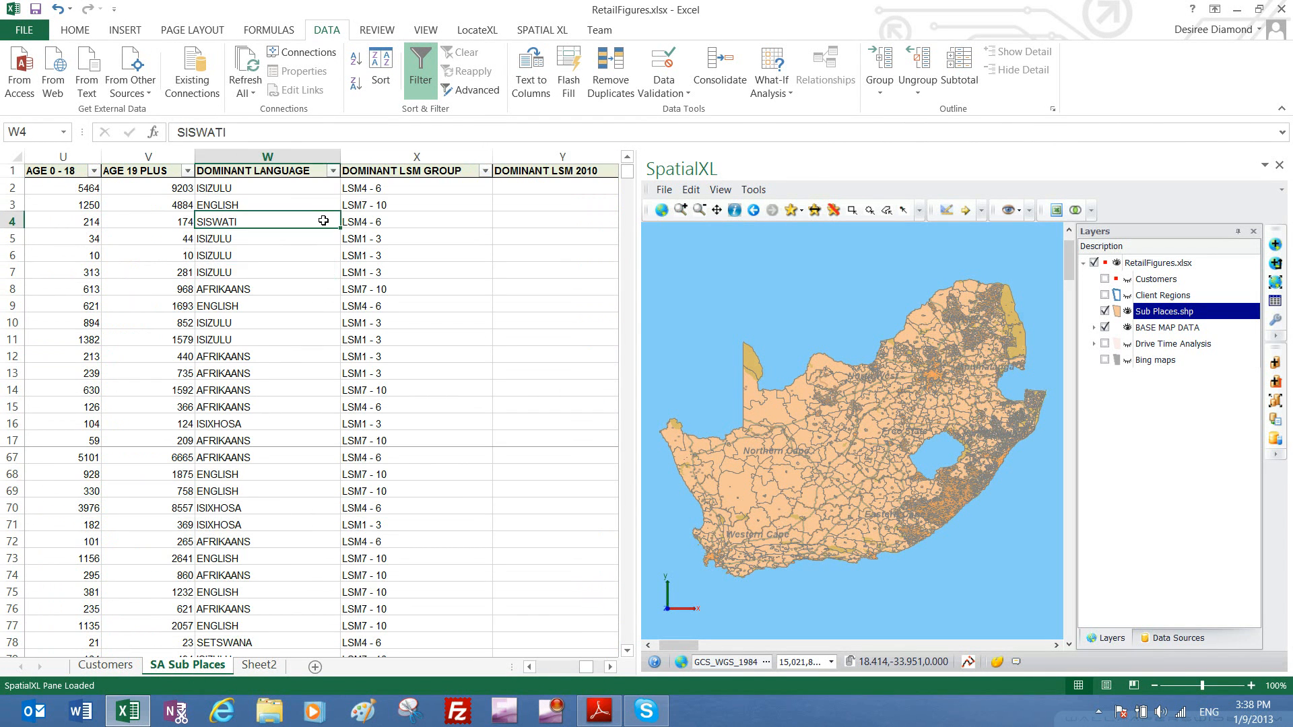
{"action": "key", "text": "Right"}
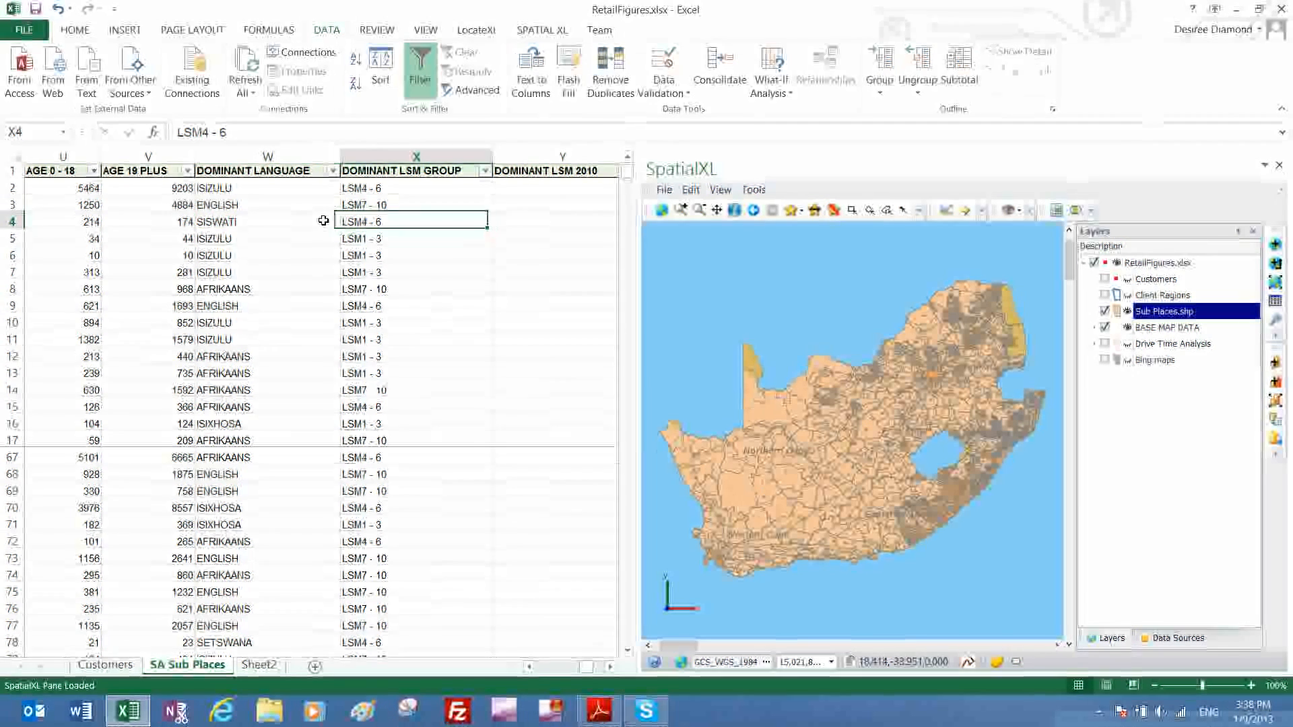
{"action": "key", "text": "Right"}
{"action": "key", "text": "Right"}
{"action": "key", "text": "Right"}
{"action": "key", "text": "Right"}
{"action": "key", "text": "Right"}
{"action": "key", "text": "Right"}
{"action": "key", "text": "Right"}
{"action": "key", "text": "Right"}
{"action": "key", "text": "Right"}
{"action": "key", "text": "Right"}
{"action": "key", "text": "Right"}
{"action": "key", "text": "Right"}
{"action": "key", "text": "Right"}
{"action": "key", "text": "Right"}
{"action": "key", "text": "Right"}
{"action": "key", "text": "Right"}
{"action": "key", "text": "Left"}
{"action": "key", "text": "Left"}
{"action": "key", "text": "Left"}
{"action": "key", "text": "Left"}
{"action": "key", "text": "Left"}
{"action": "key", "text": "Left"}
{"action": "key", "text": "Left"}
{"action": "key", "text": "Left"}
{"action": "key", "text": "Left"}
{"action": "key", "text": "Left"}
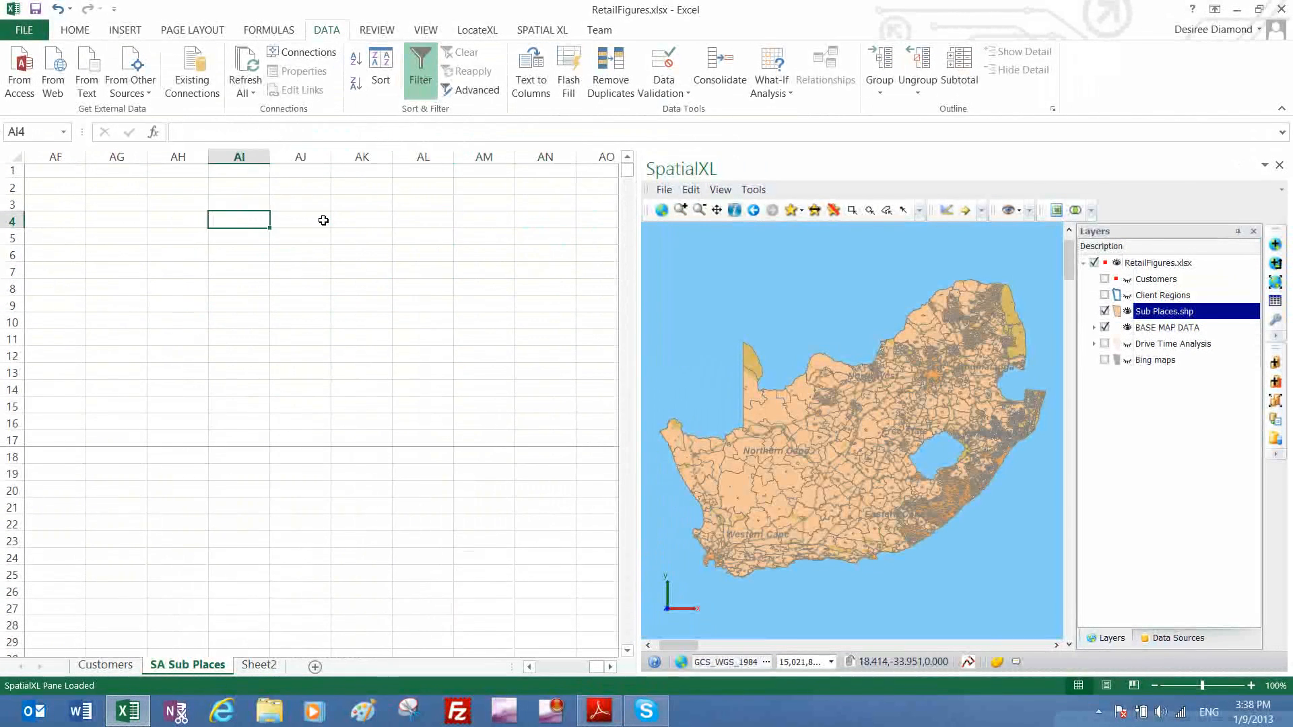
{"action": "key", "text": "Left"}
{"action": "key", "text": "Left"}
{"action": "key", "text": "Left"}
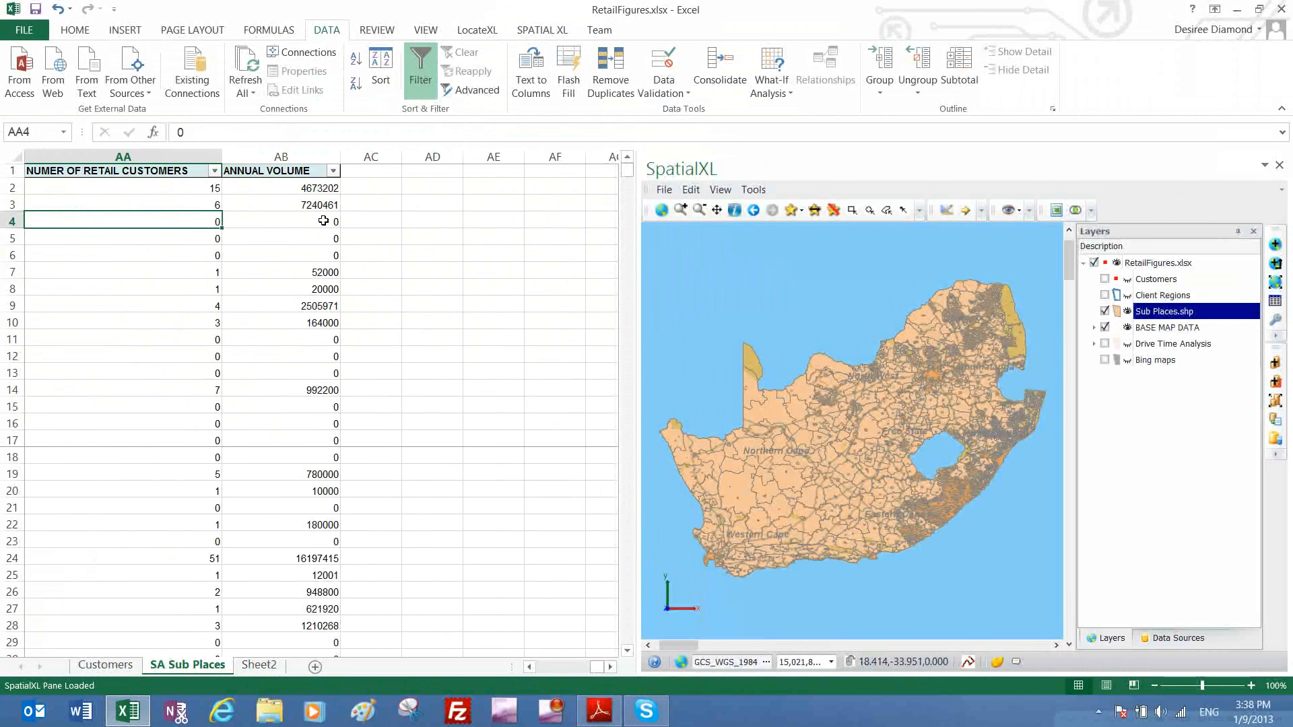
{"action": "left_click", "coordinate": [334, 171]}
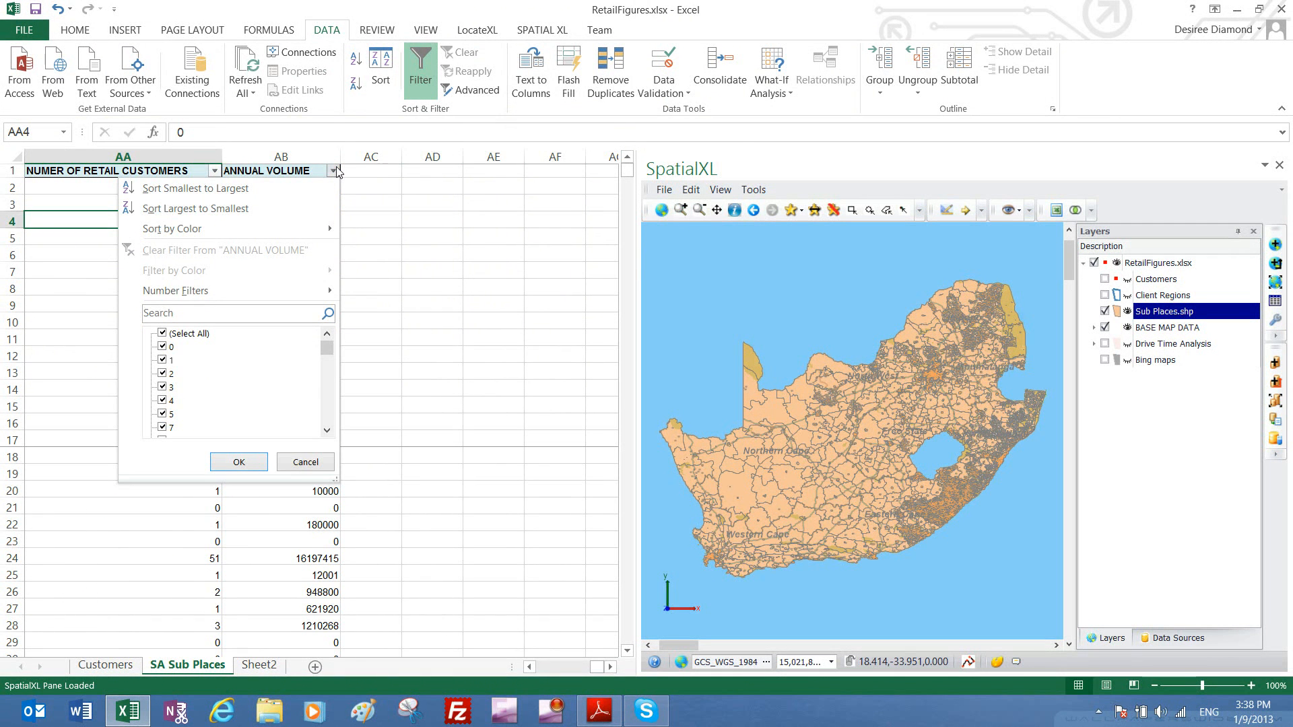
{"action": "mouse_move", "coordinate": [236, 293]}
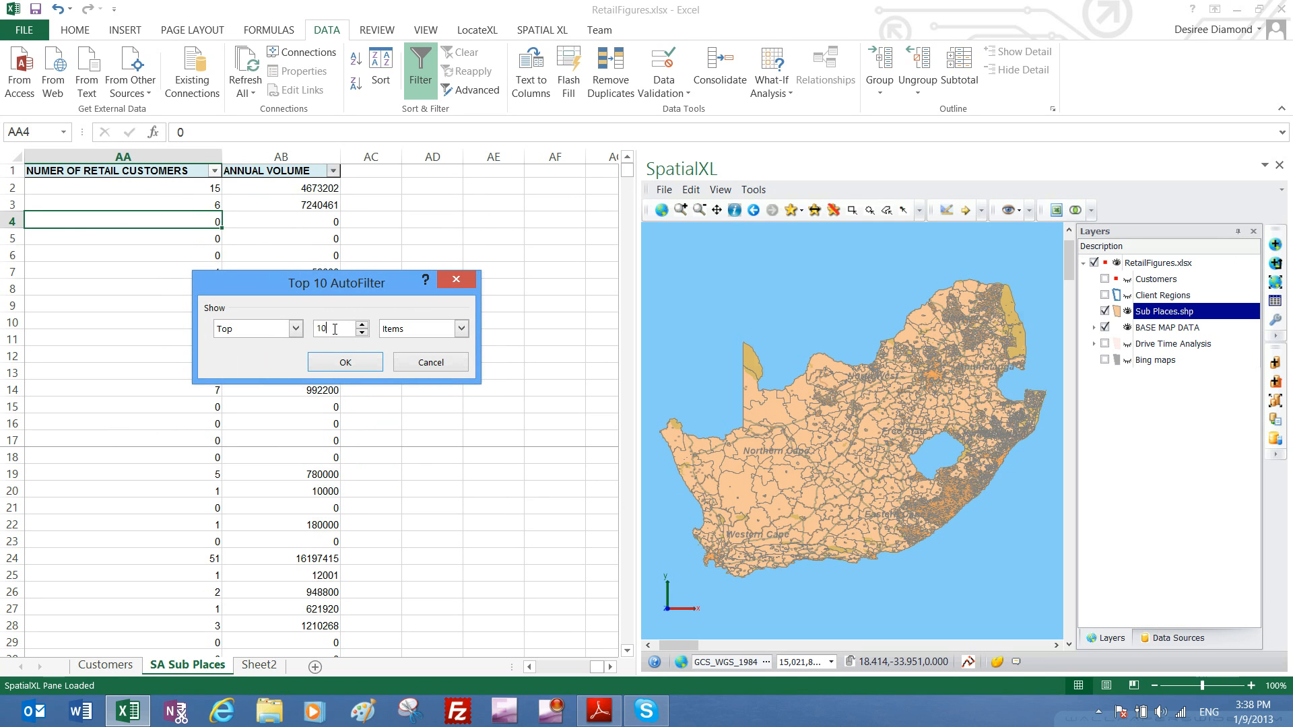
{"action": "type", "text": "20"}
{"action": "left_click", "coordinate": [341, 357]}
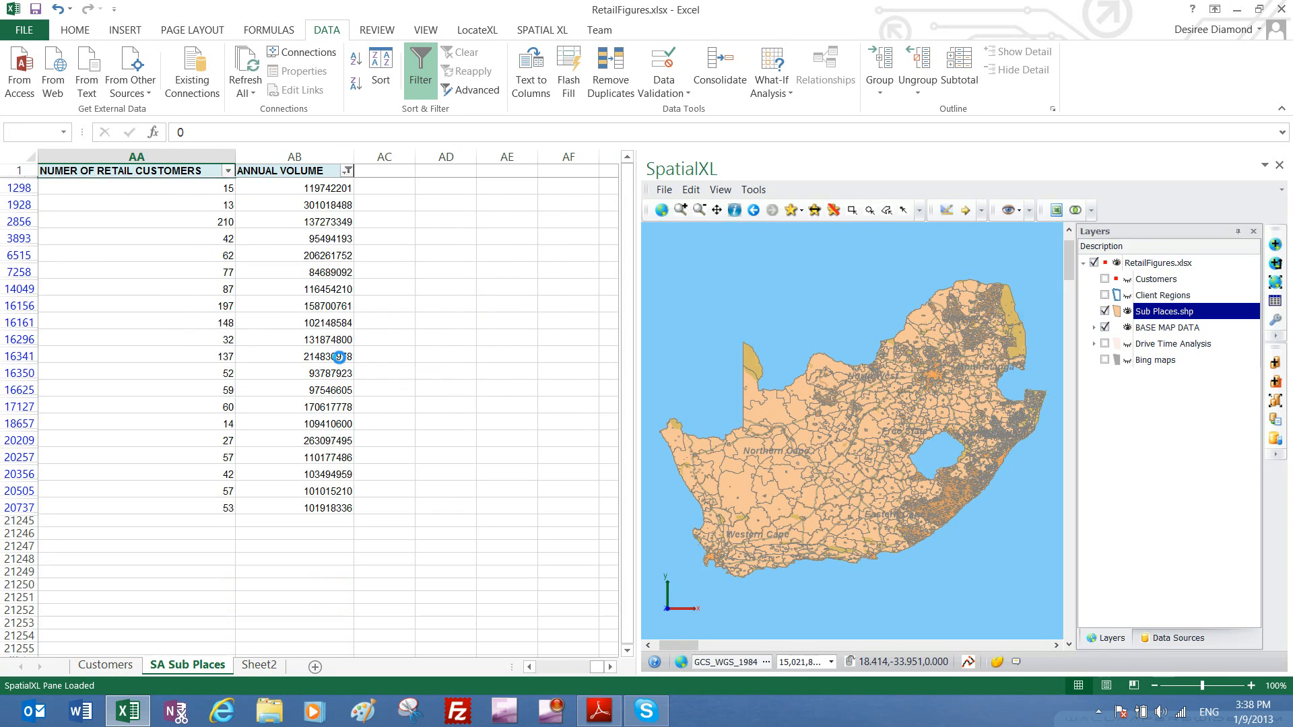
Apply the Points theme to the Sub Places layer on the map
{"action": "right_click", "coordinate": [1169, 316]}
{"action": "mouse_move", "coordinate": [1202, 502]}
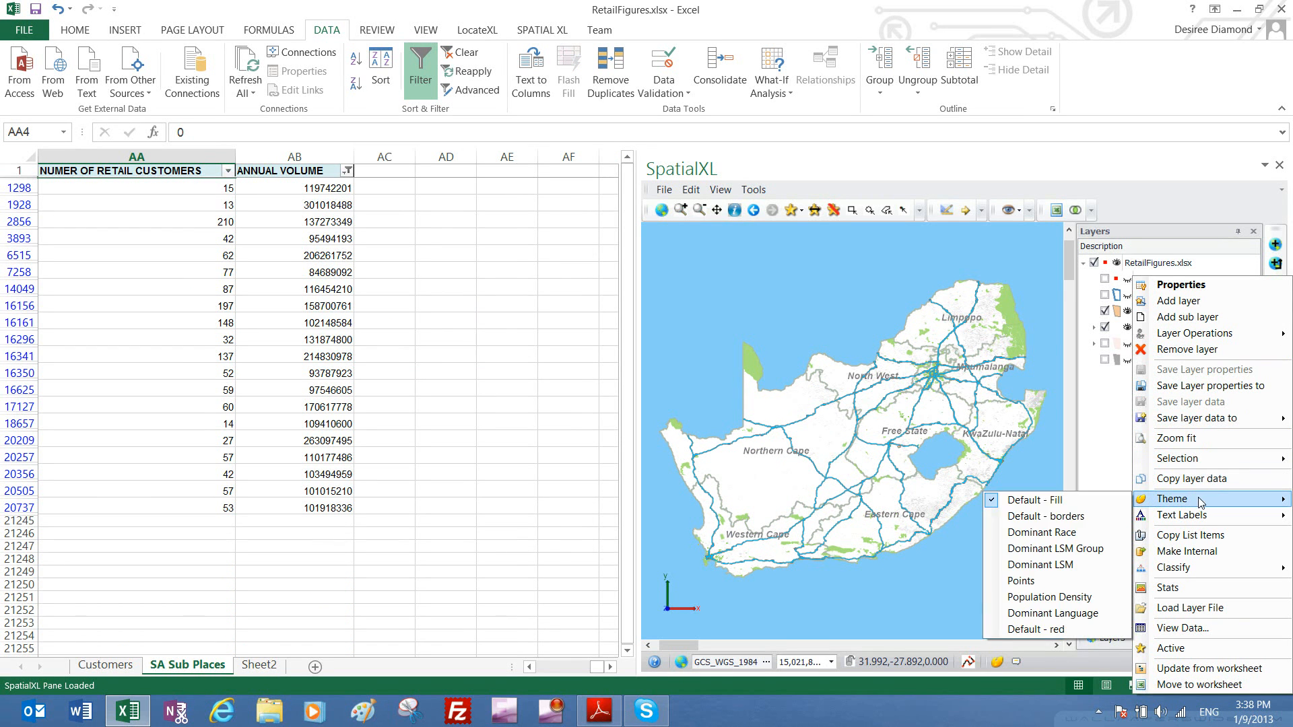
{"action": "left_click", "coordinate": [1051, 583]}
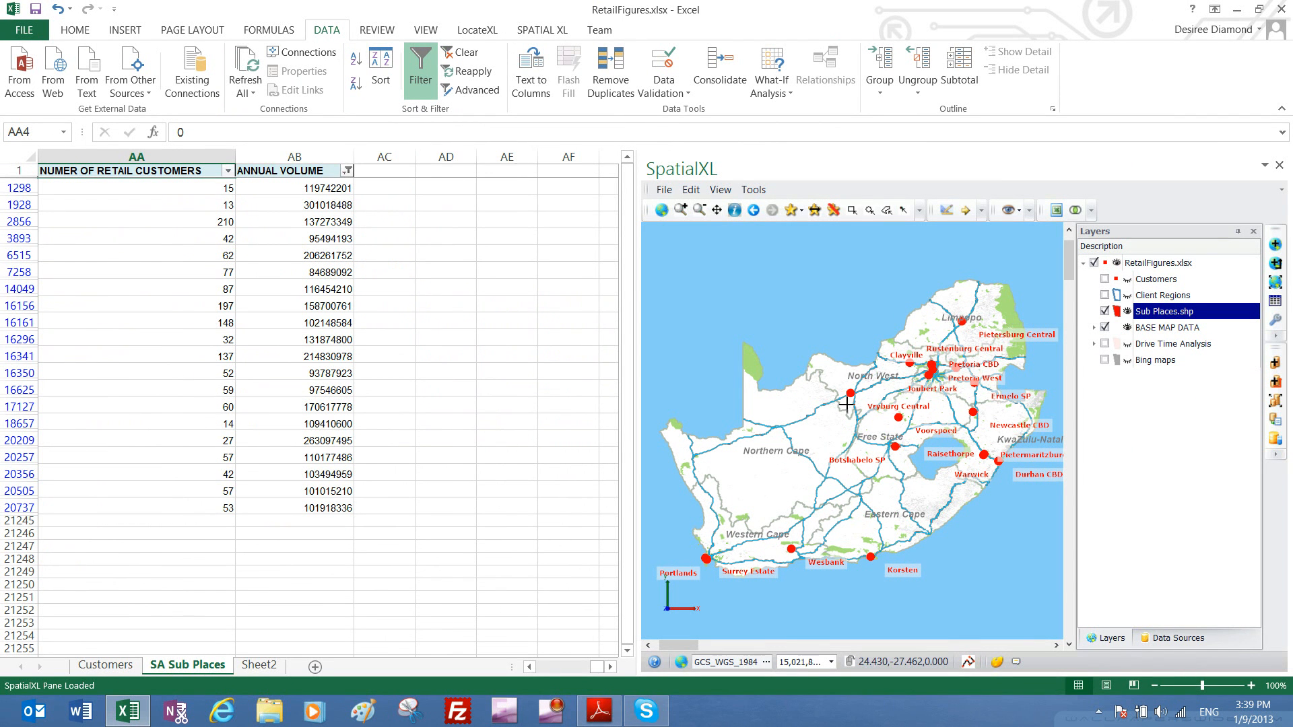
Hide the Sub Places and BASE MAP DATA layers and show the Drive Time Analysis layer instead
{"action": "left_click", "coordinate": [1105, 312]}
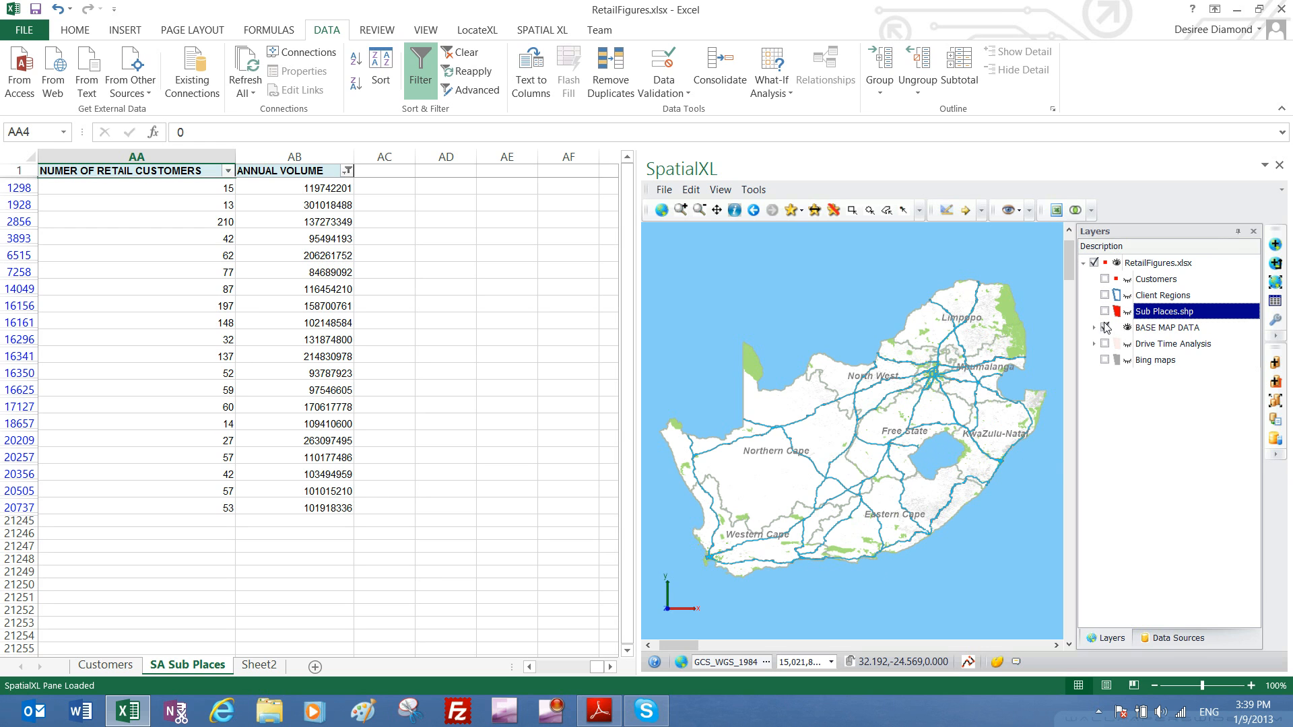
{"action": "left_click", "coordinate": [1105, 328]}
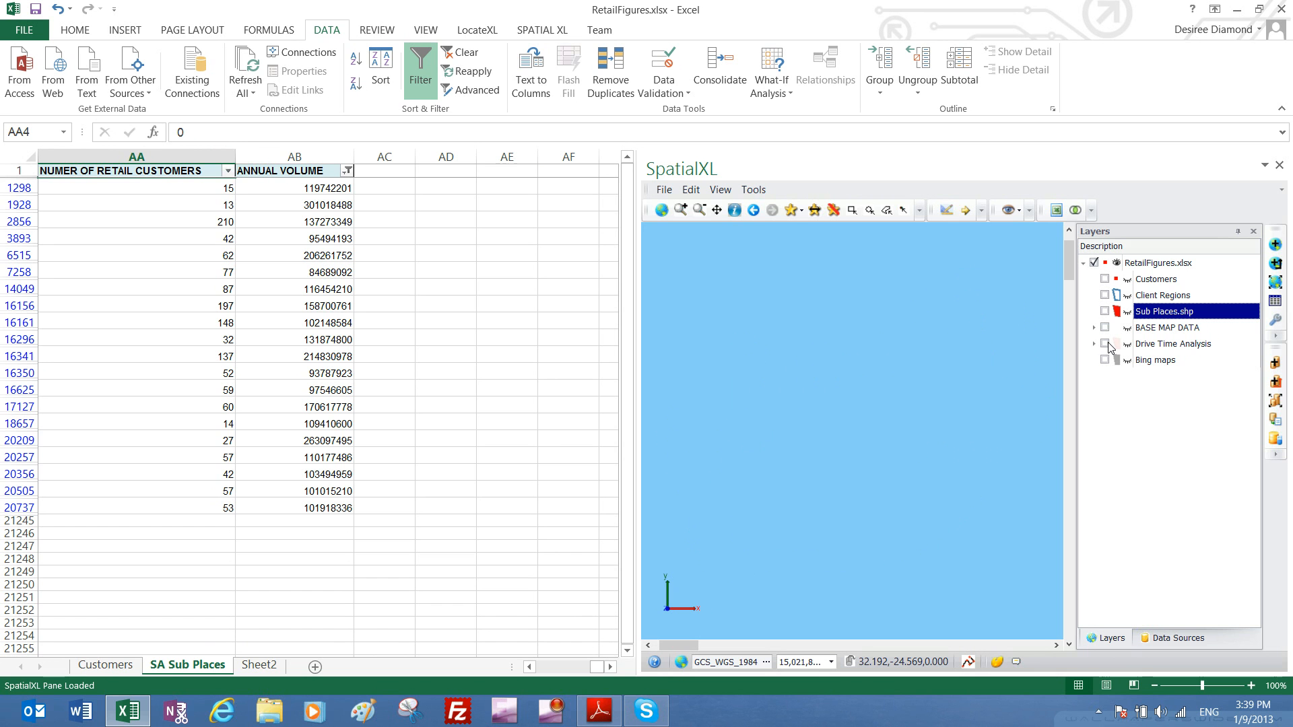
{"action": "left_click", "coordinate": [1106, 344]}
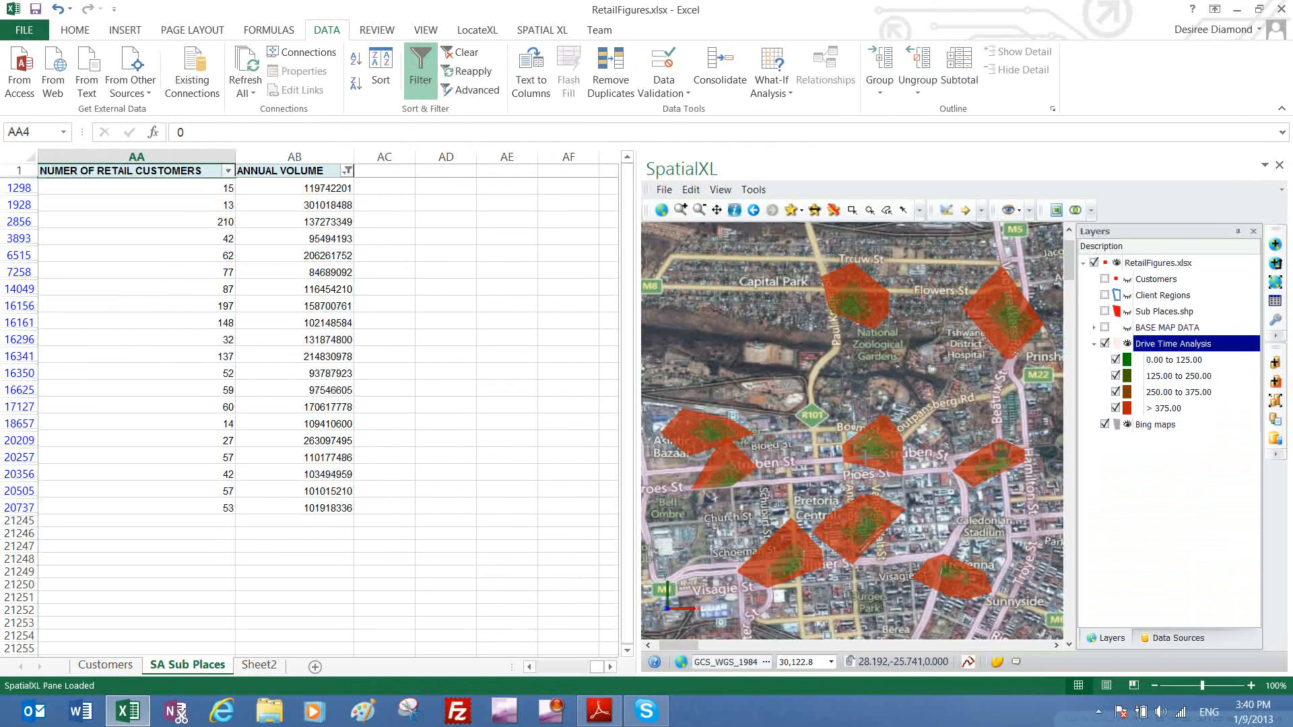
Go through the Drive Time Analysis classes from 0.00 to 125.00 up to > 375.00, and show the Customers layer over the areas
{"action": "left_click", "coordinate": [1161, 361]}
{"action": "left_click", "coordinate": [1165, 377]}
{"action": "left_click", "coordinate": [1163, 393]}
{"action": "left_click", "coordinate": [1161, 407]}
{"action": "left_click", "coordinate": [1161, 393]}
{"action": "left_click", "coordinate": [1164, 377]}
{"action": "left_click", "coordinate": [1164, 361]}
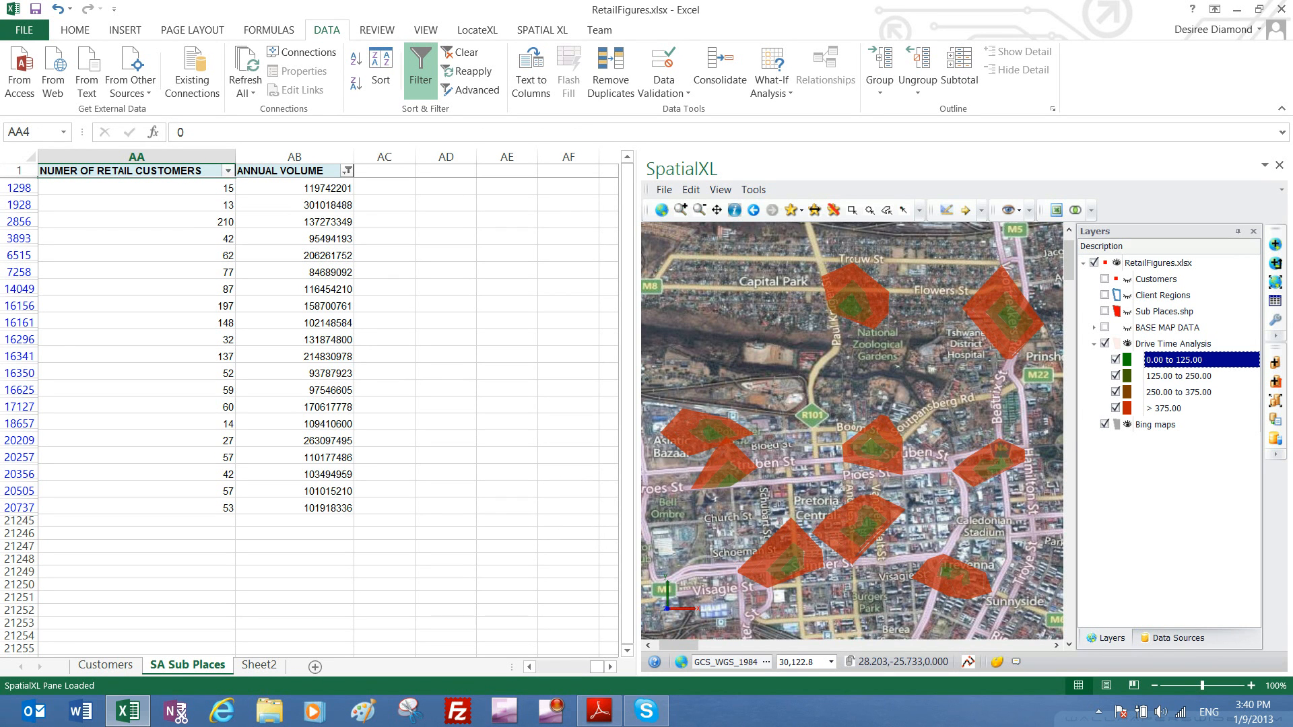
{"action": "left_click", "coordinate": [1105, 279]}
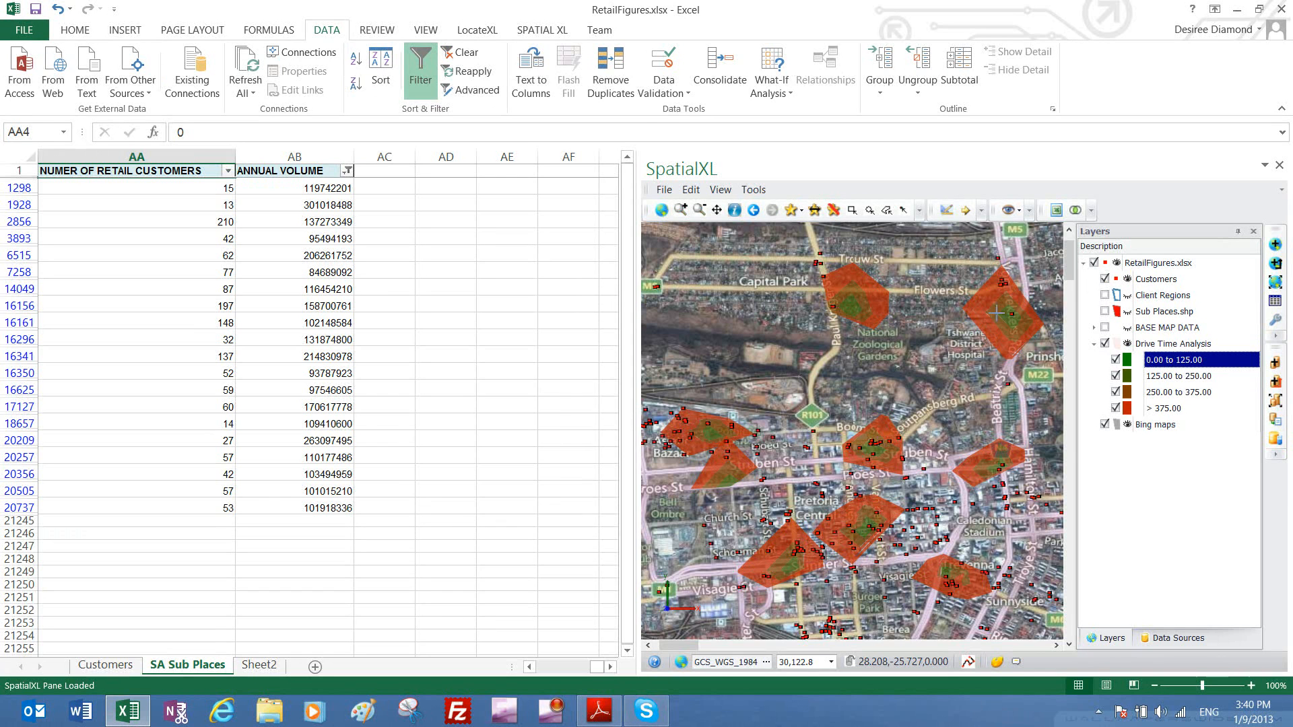